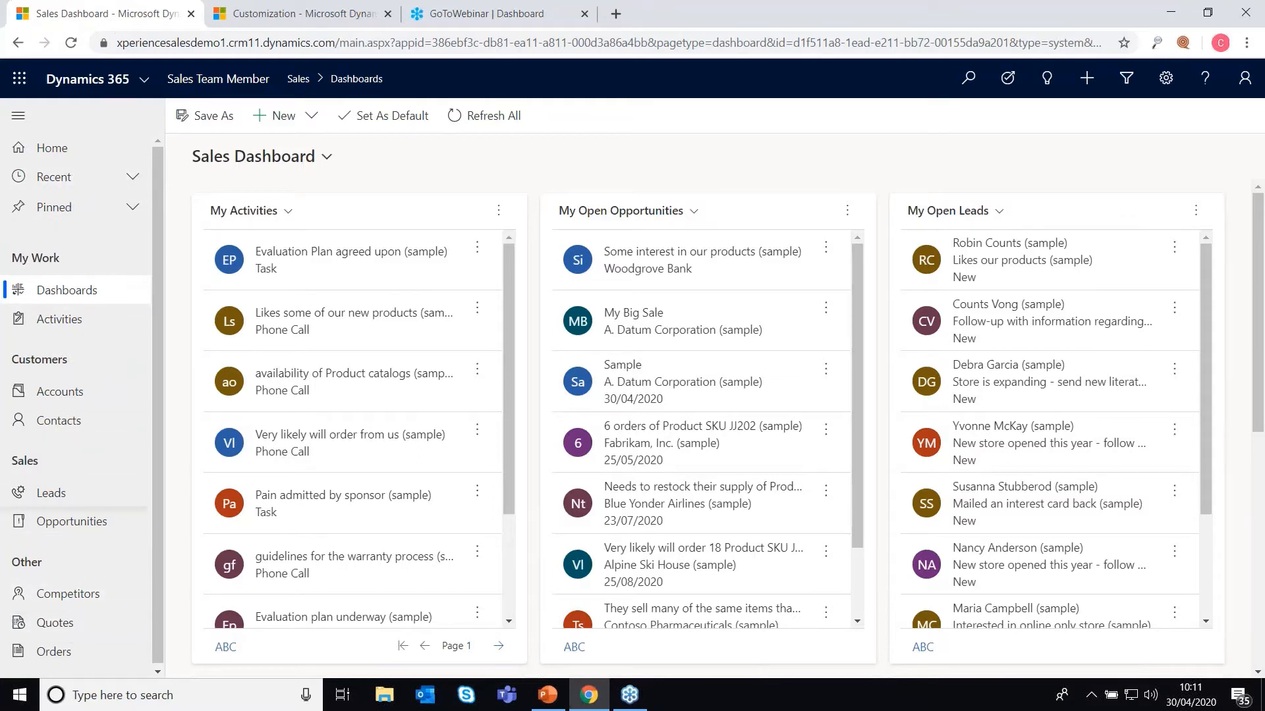
Step: Collapse and re-expand the site map, then open Competitors, keeping the All Competitors (summary) view
click(18, 117)
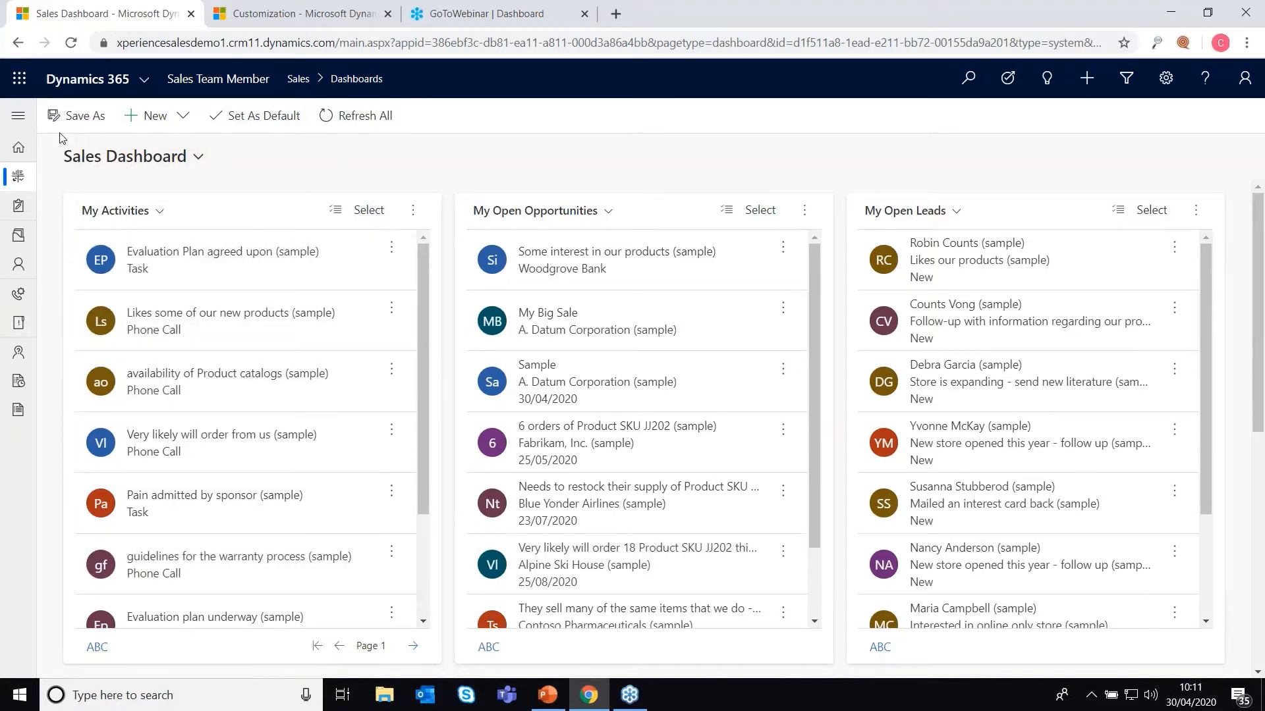
click(19, 116)
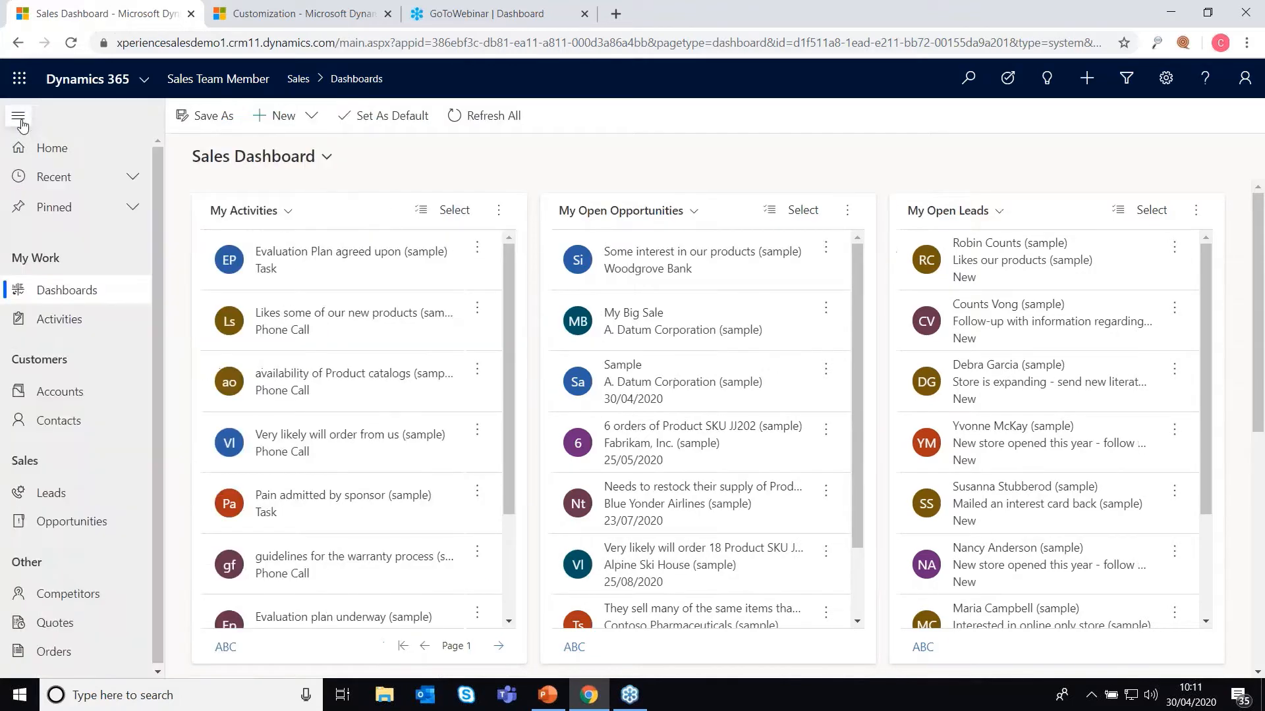
click(68, 593)
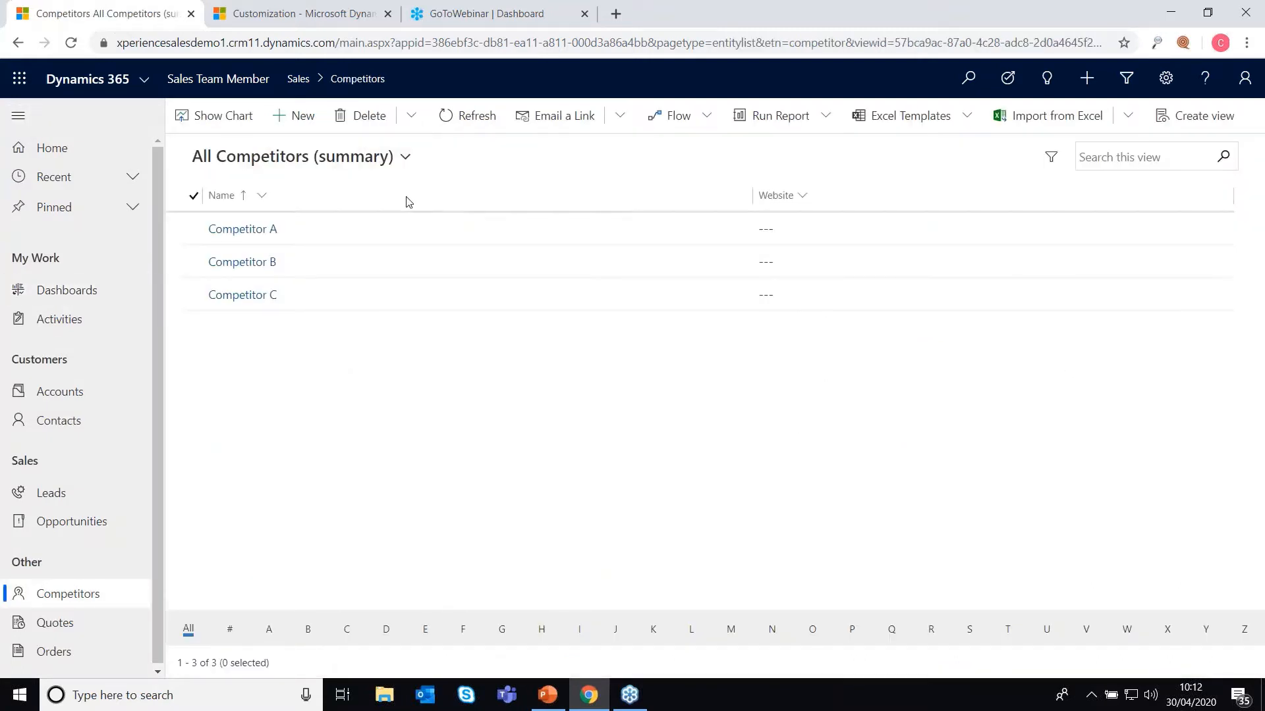
click(316, 158)
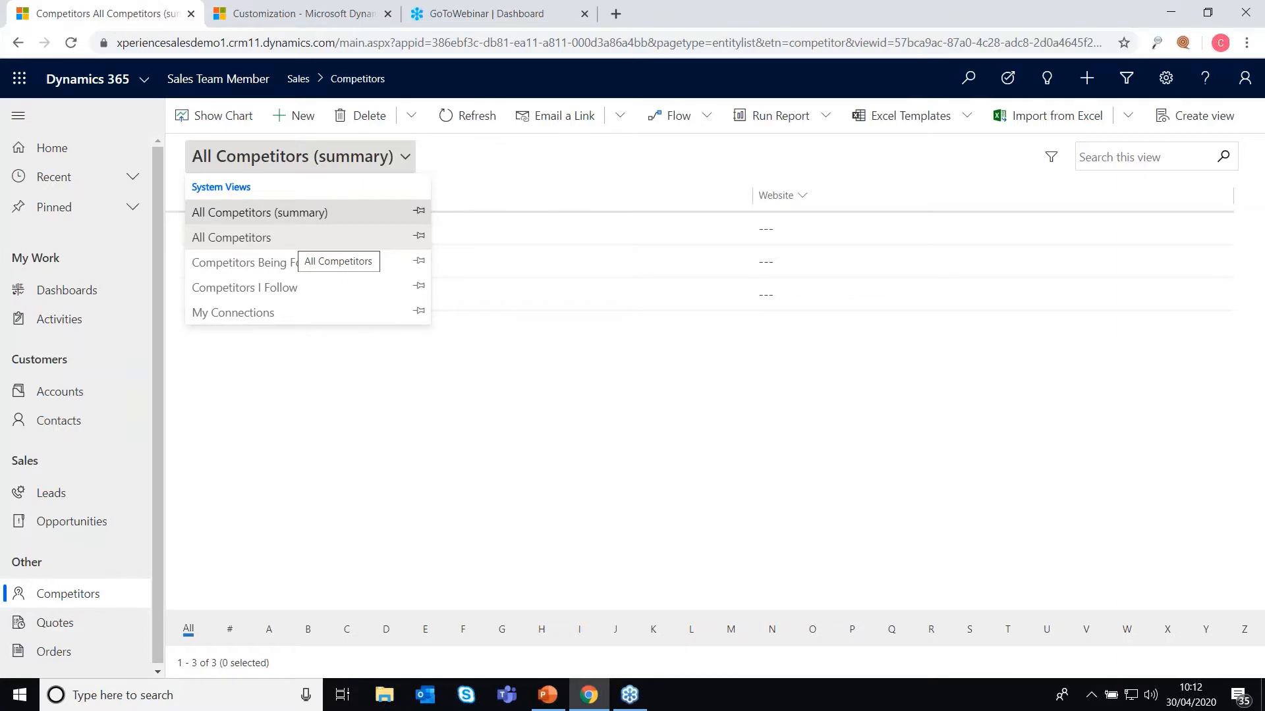
click(547, 155)
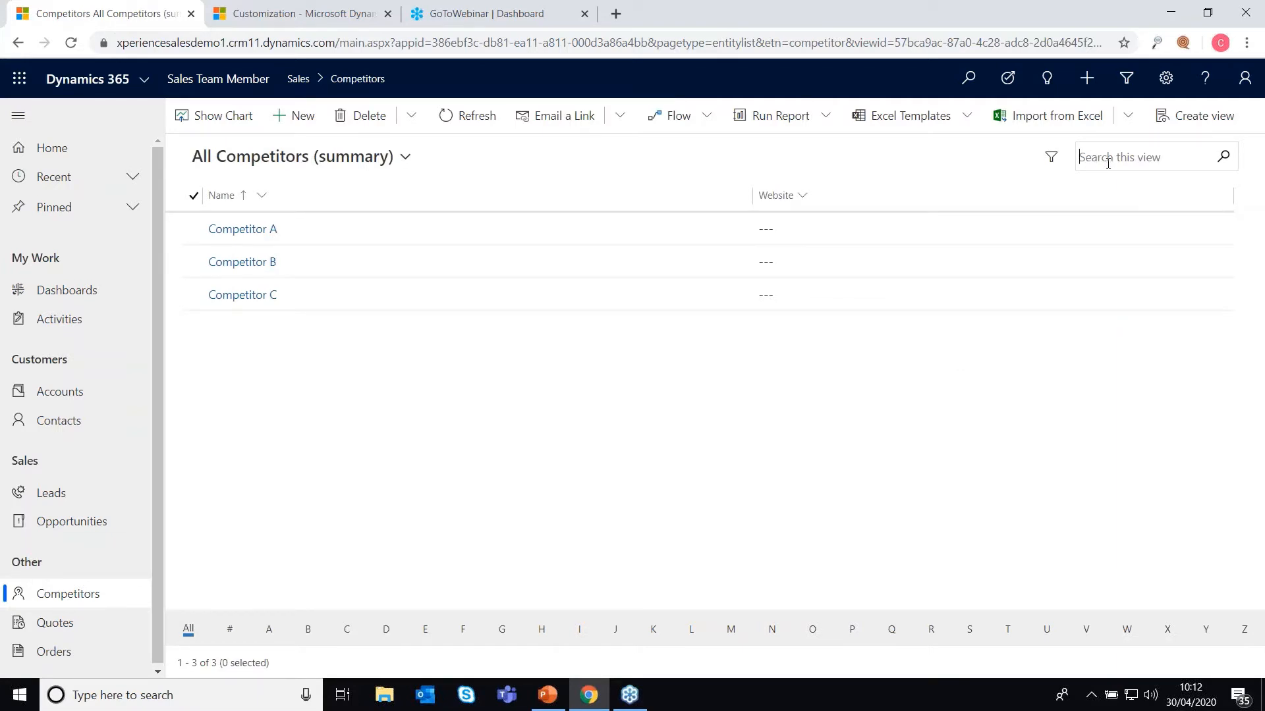
Step: Search the competitors view for 'comp', then clear the search
text(comp)
key(Return)
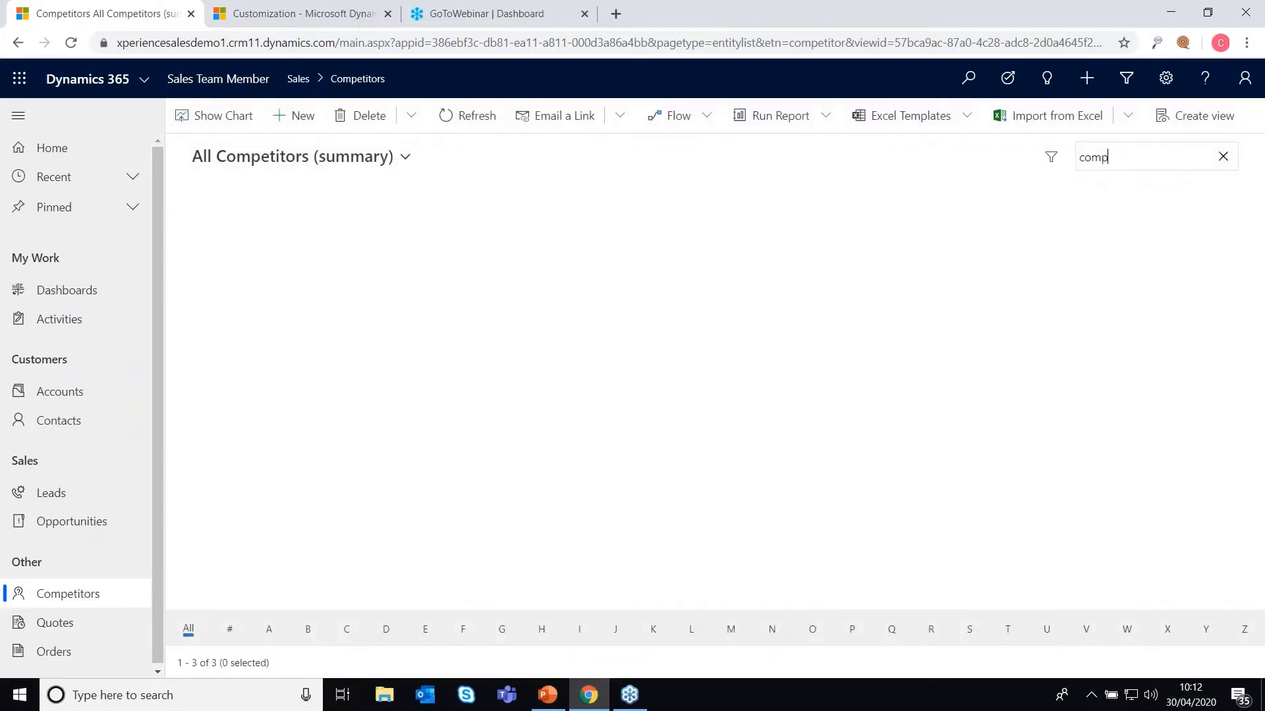
key(BackSpace)
key(BackSpace)
key(BackSpace)
key(BackSpace)
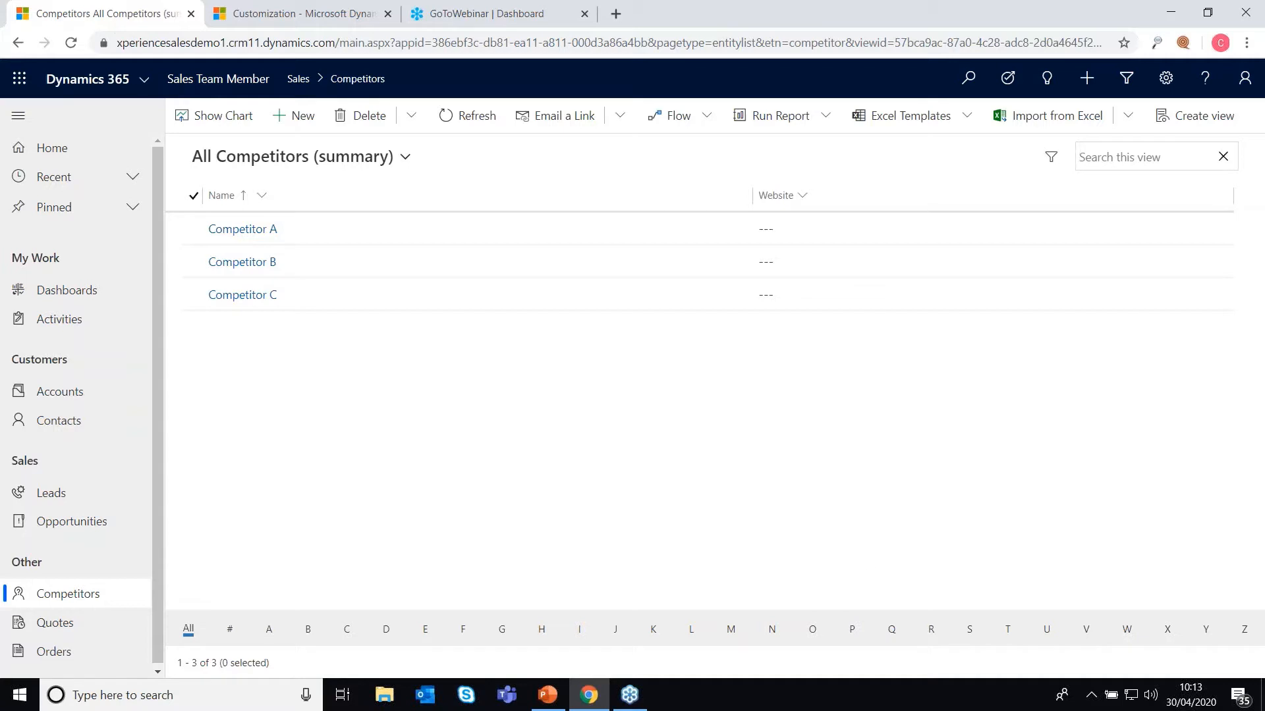
click(244, 237)
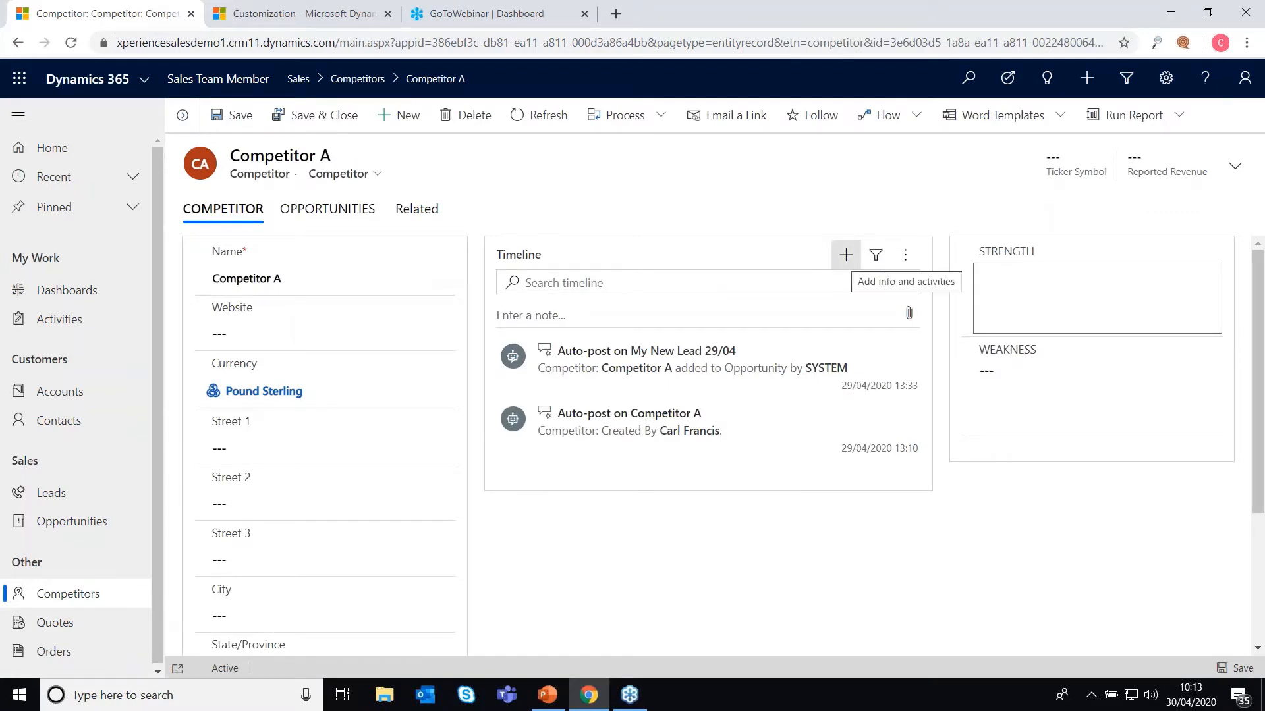
click(846, 260)
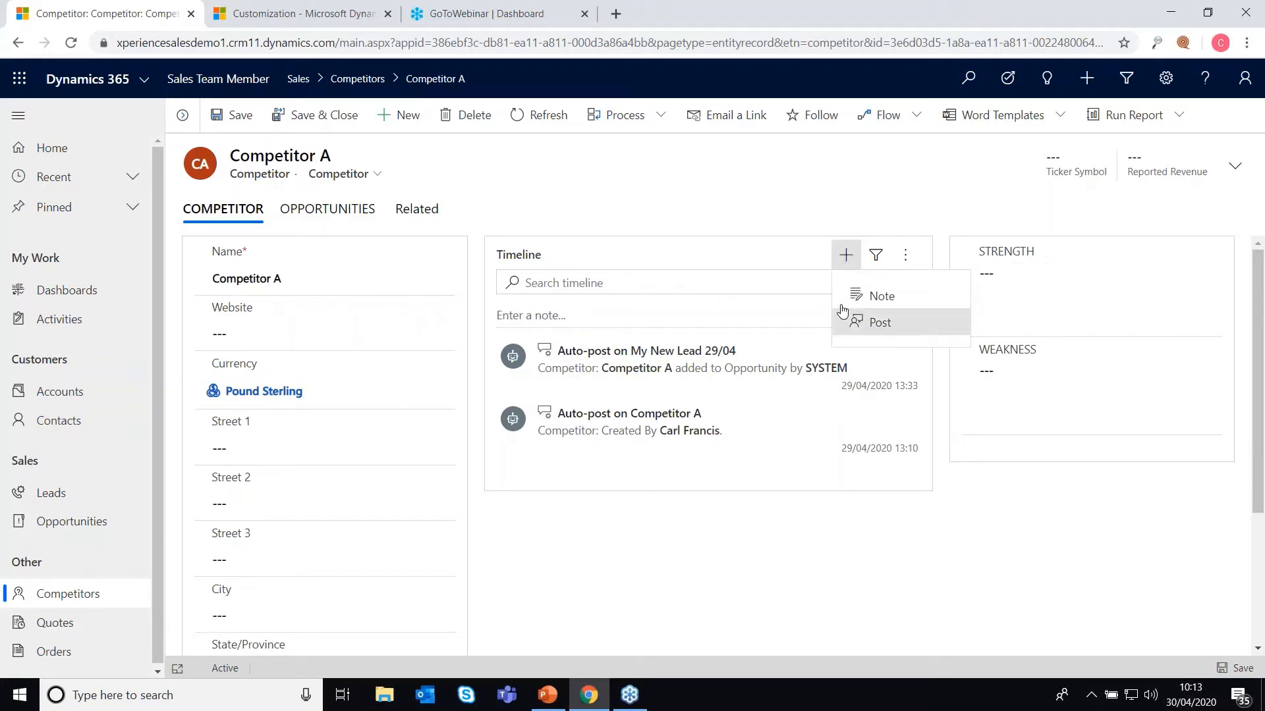
click(327, 209)
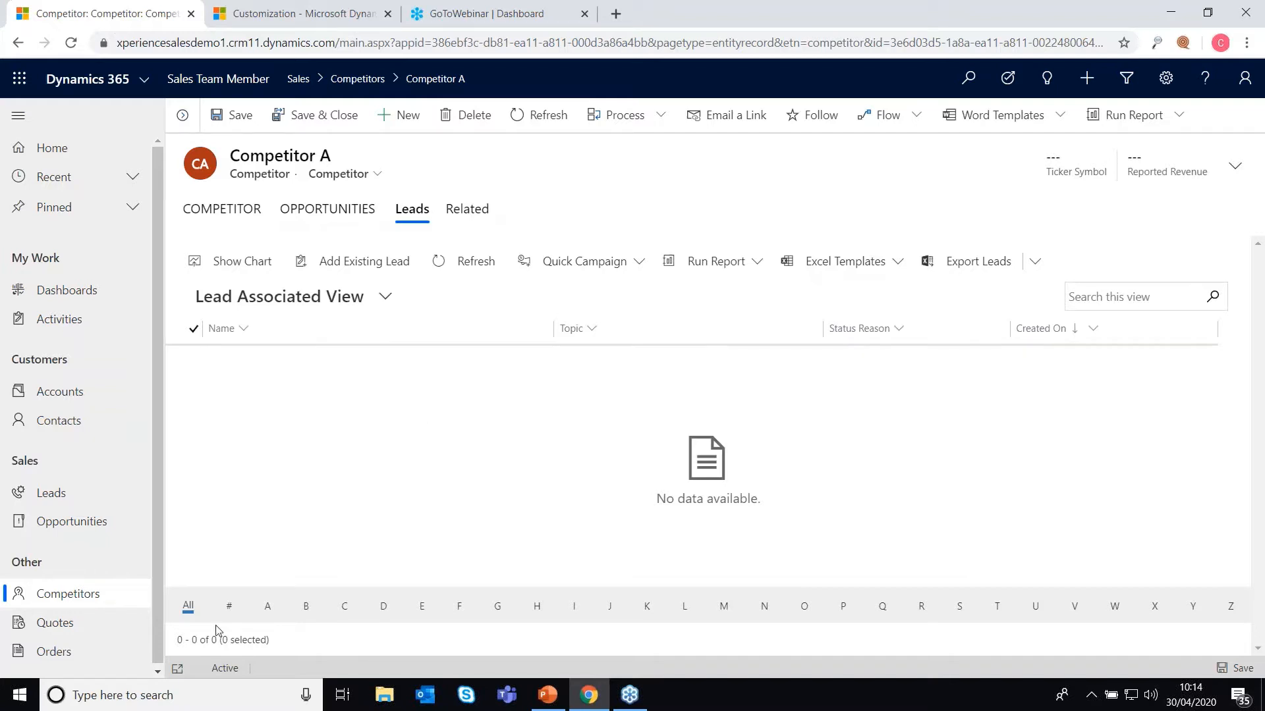
click(81, 596)
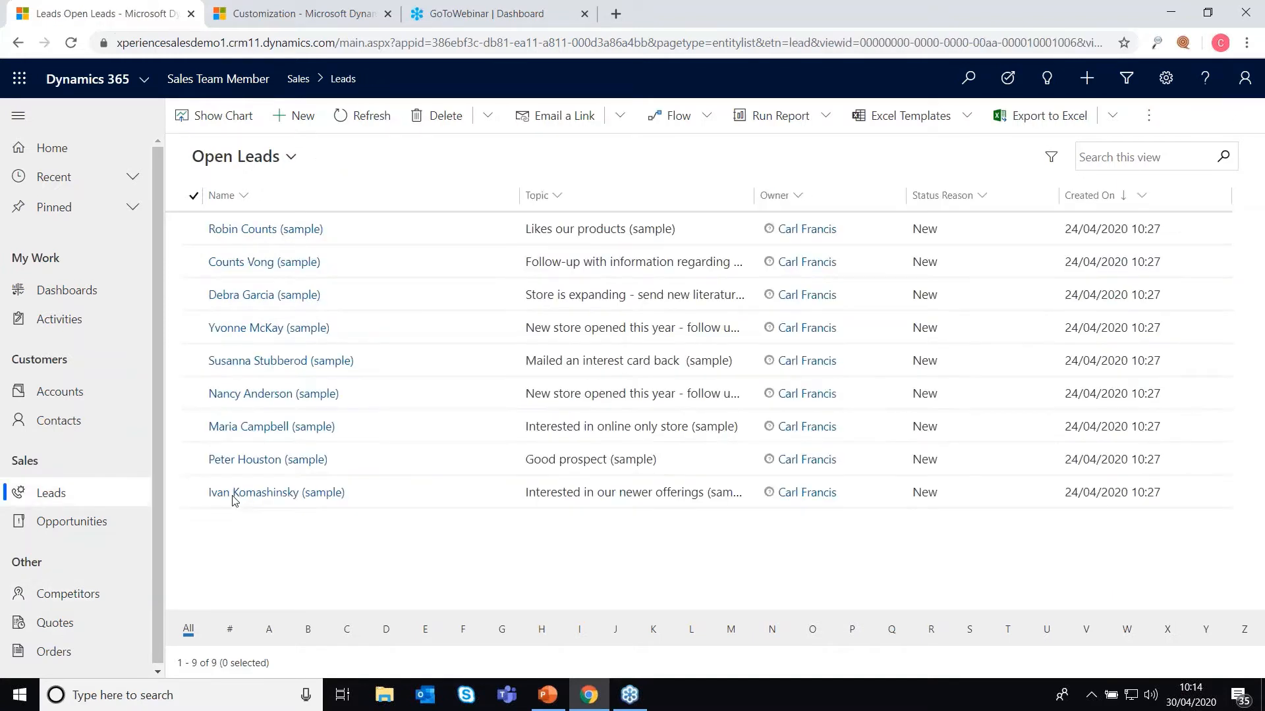
Step: Switch the leads list to the My Open Leads view
click(264, 157)
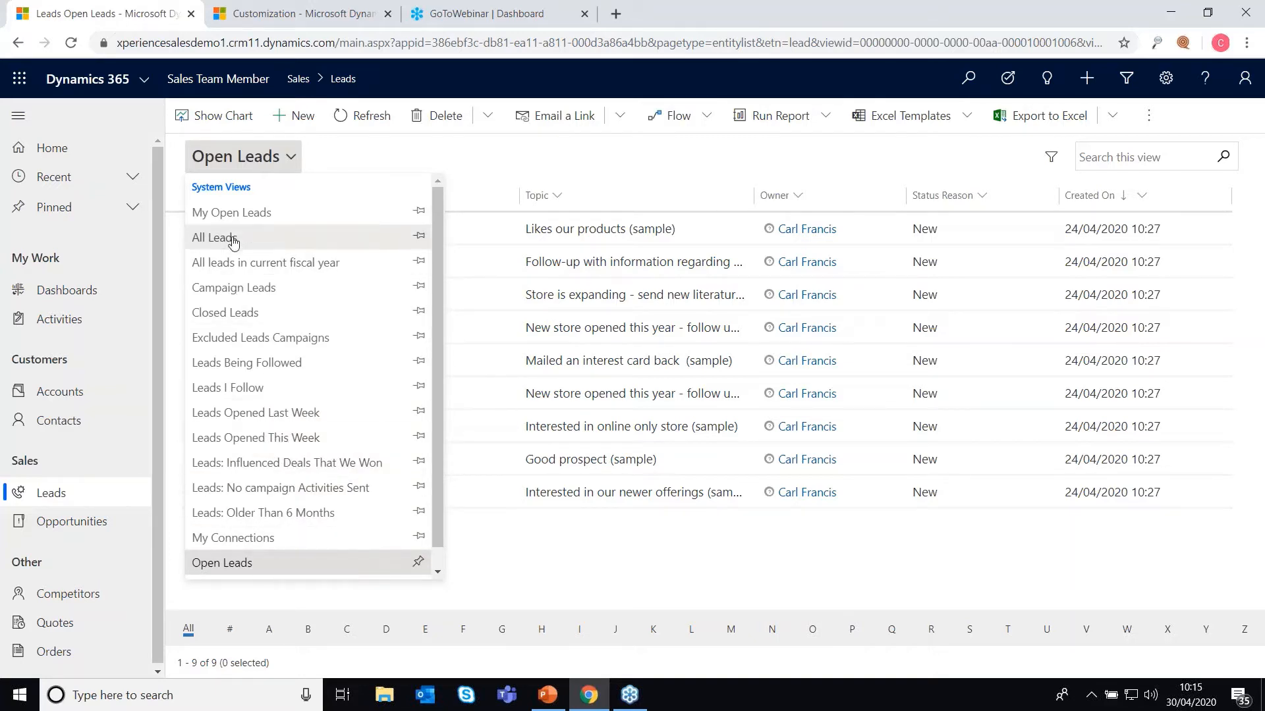
click(250, 216)
click(265, 163)
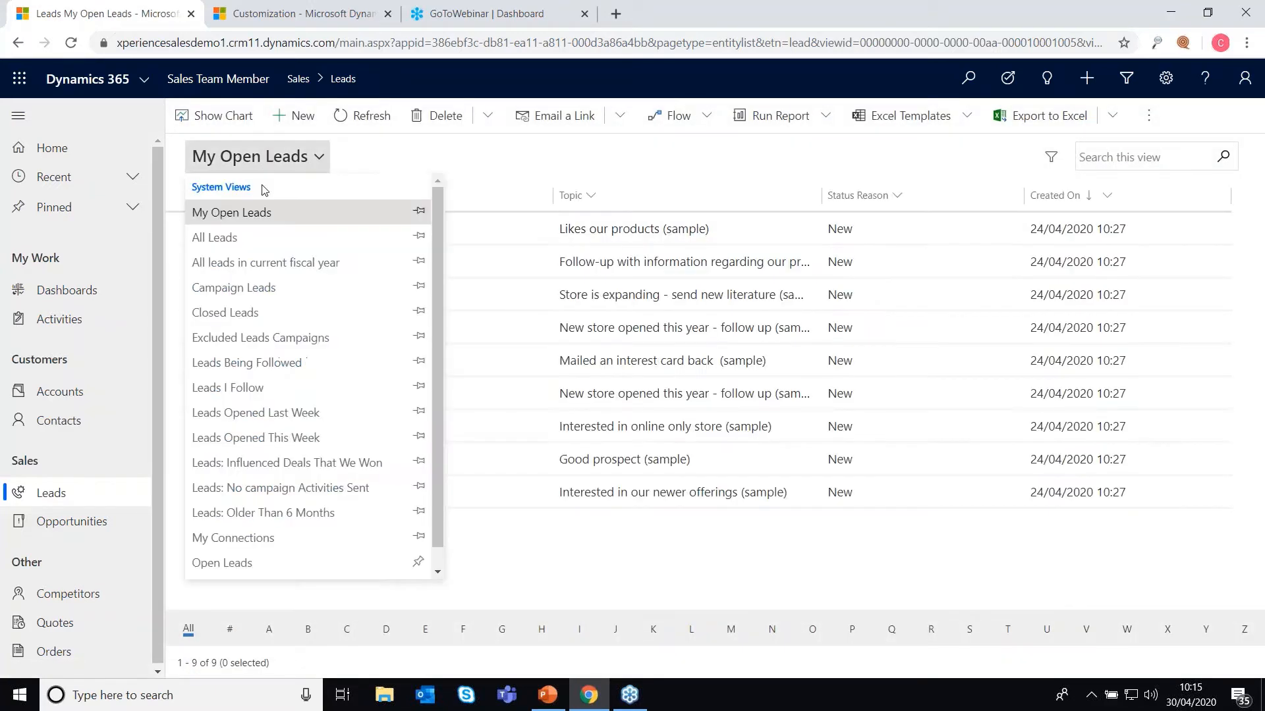
click(282, 237)
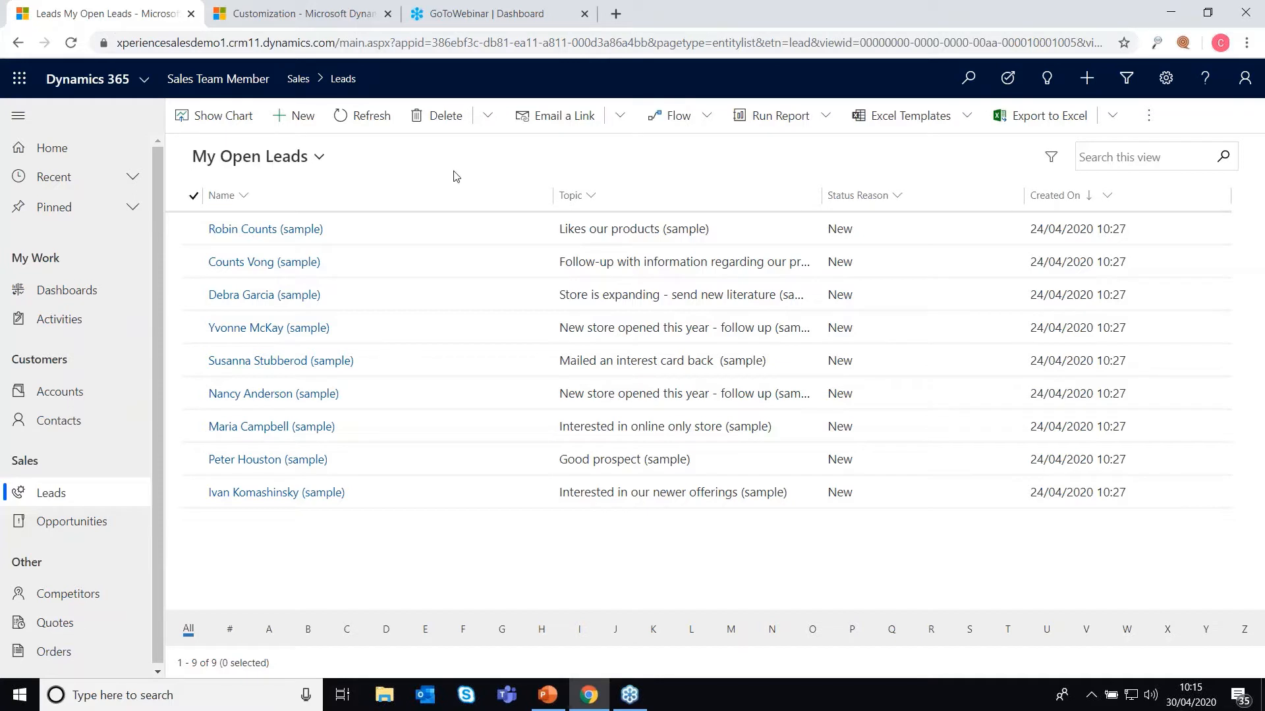
Step: Search the My Open Leads view for the sample contact's first name
click(1100, 156)
text(Jane)
key(Return)
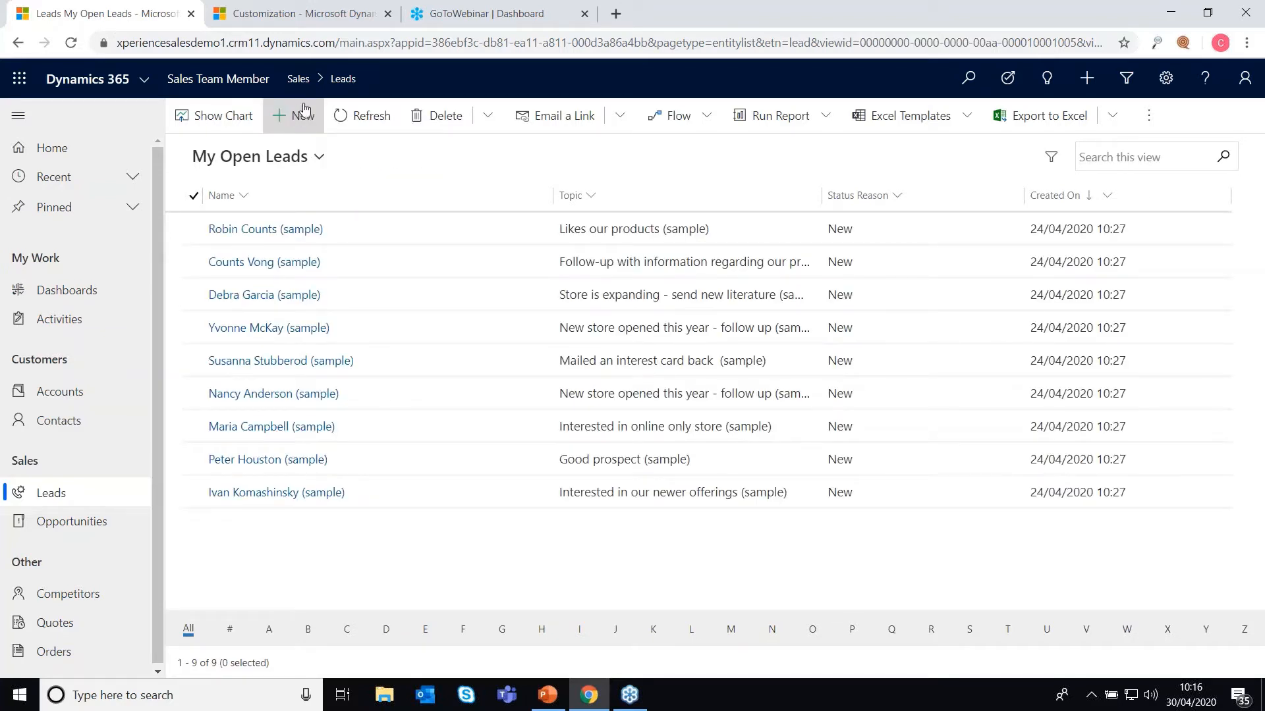
Step: Start a new lead and attempt to save it to reveal the required fields
click(301, 119)
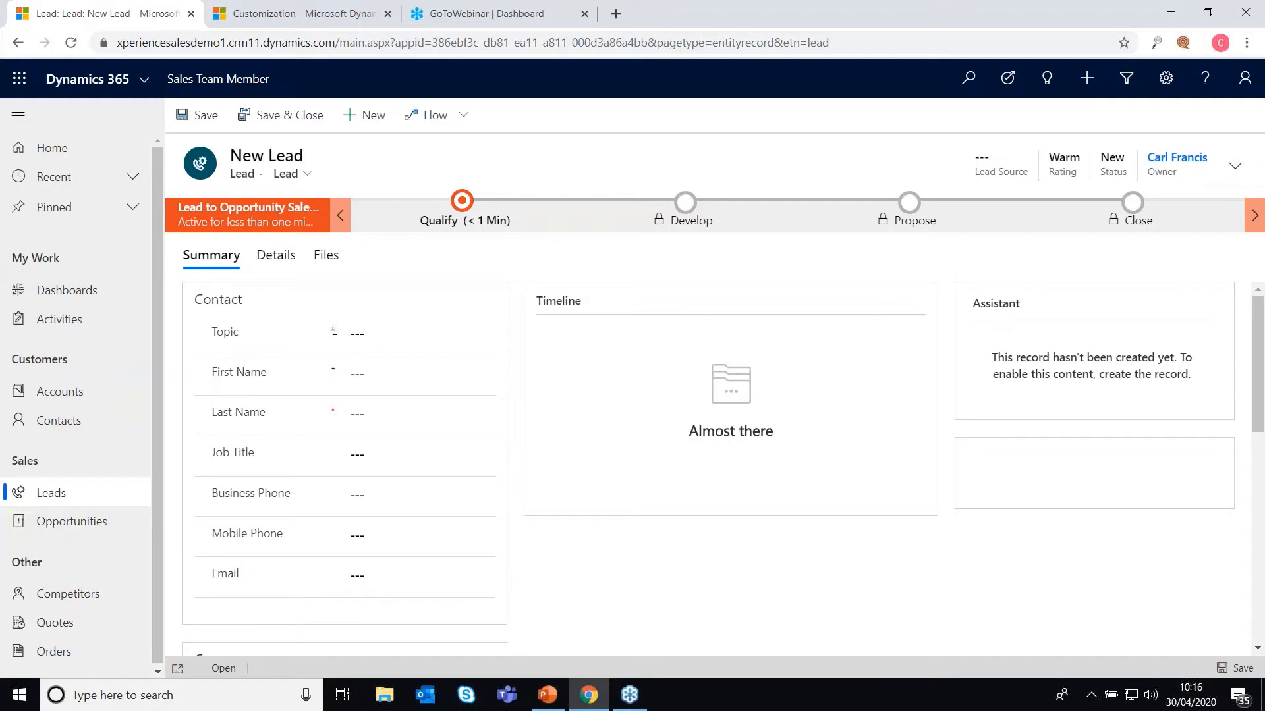
click(205, 119)
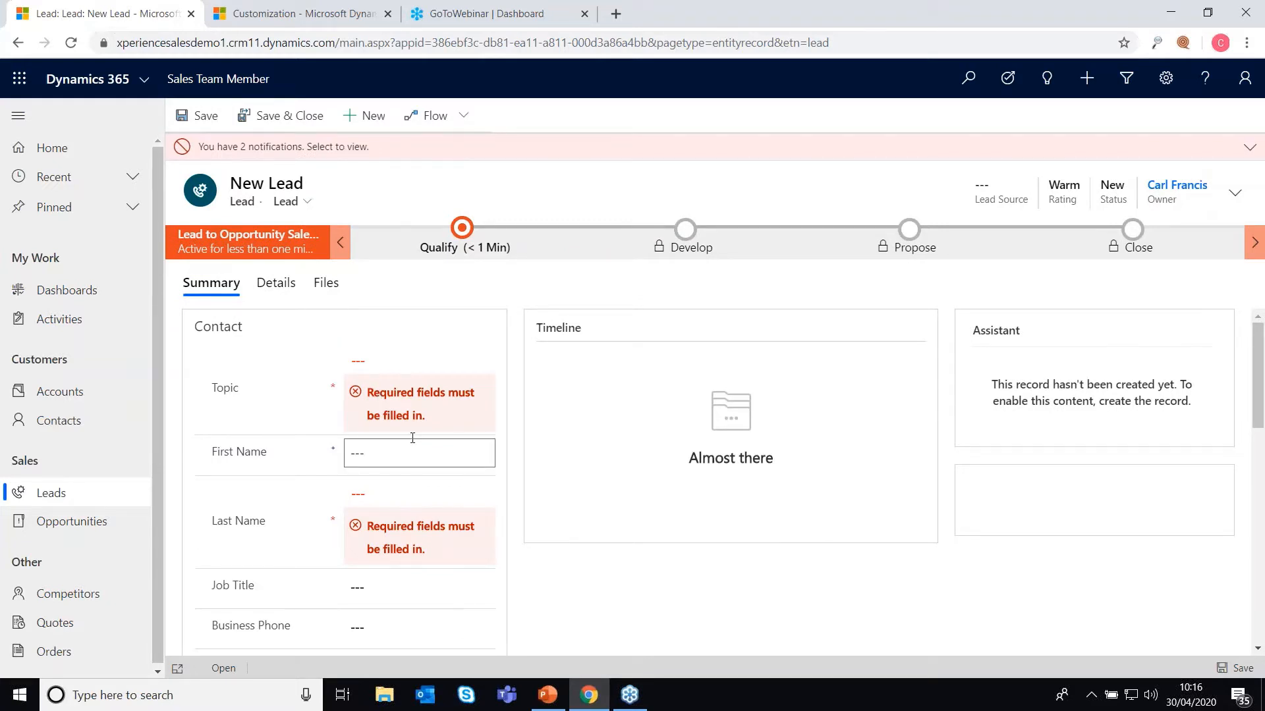
scroll(395, 435, down, 3)
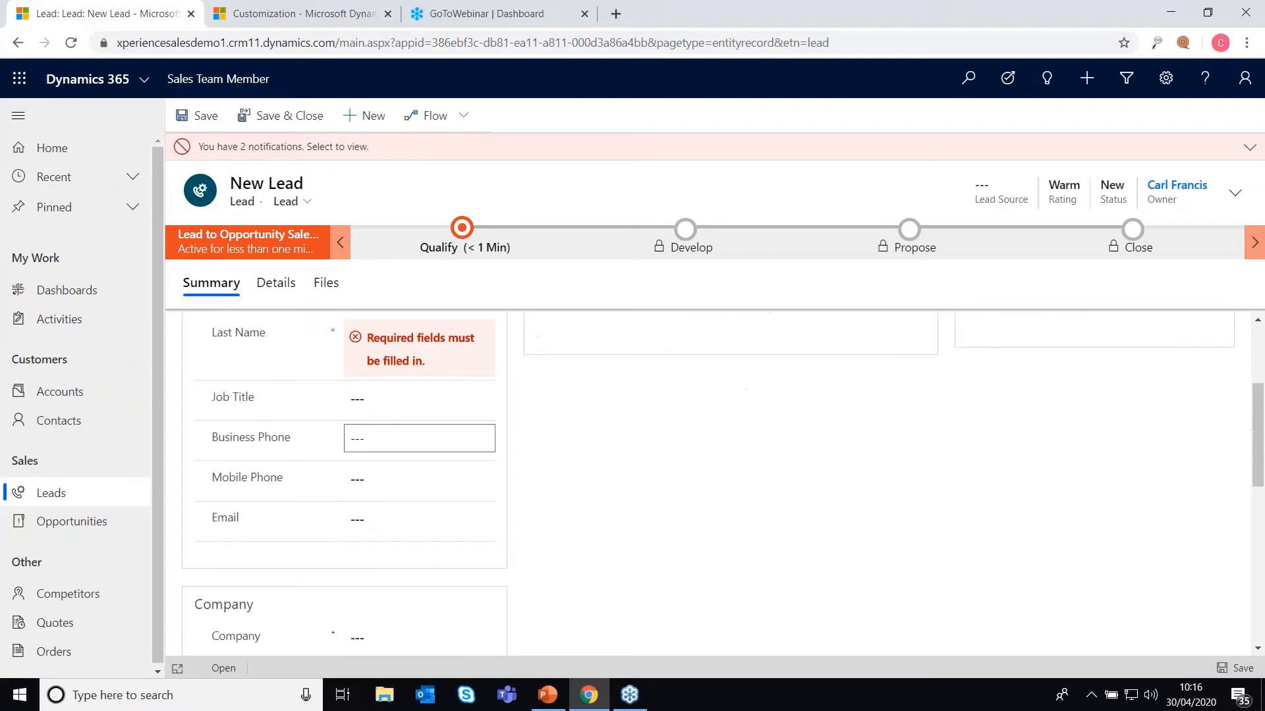
scroll(395, 428, up, 3)
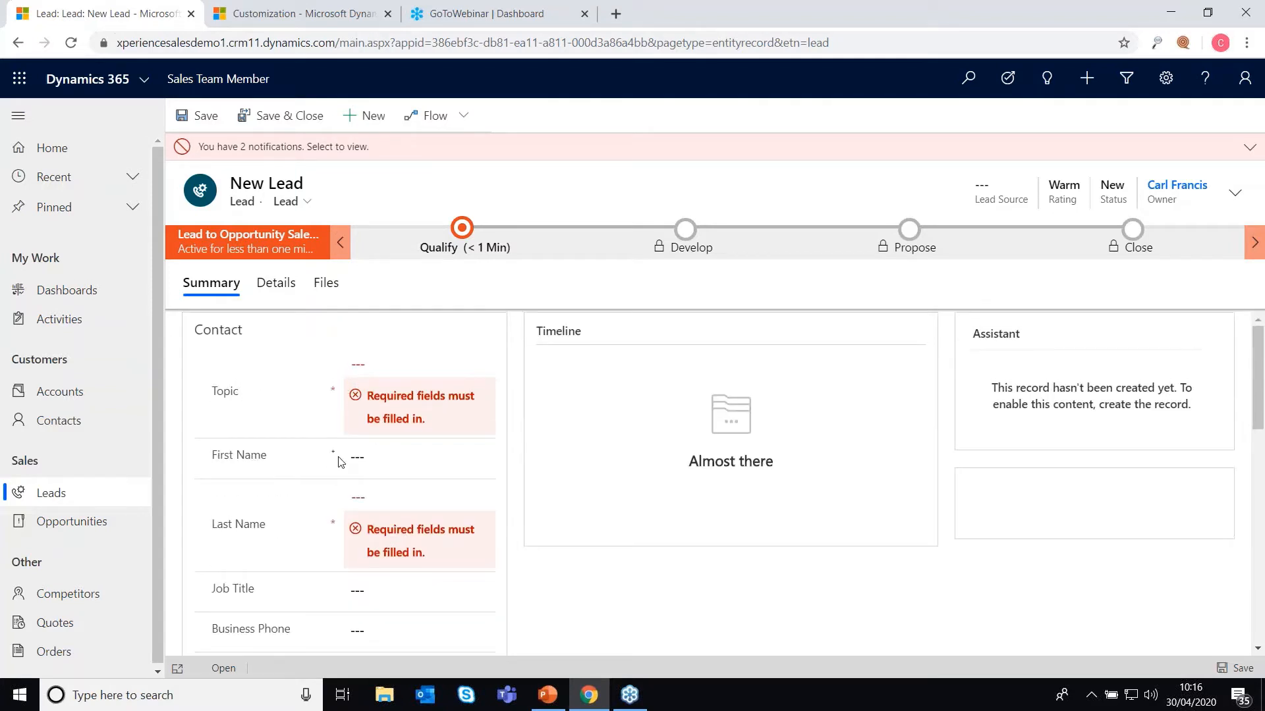
click(365, 459)
scroll(363, 448, down, 3)
click(358, 396)
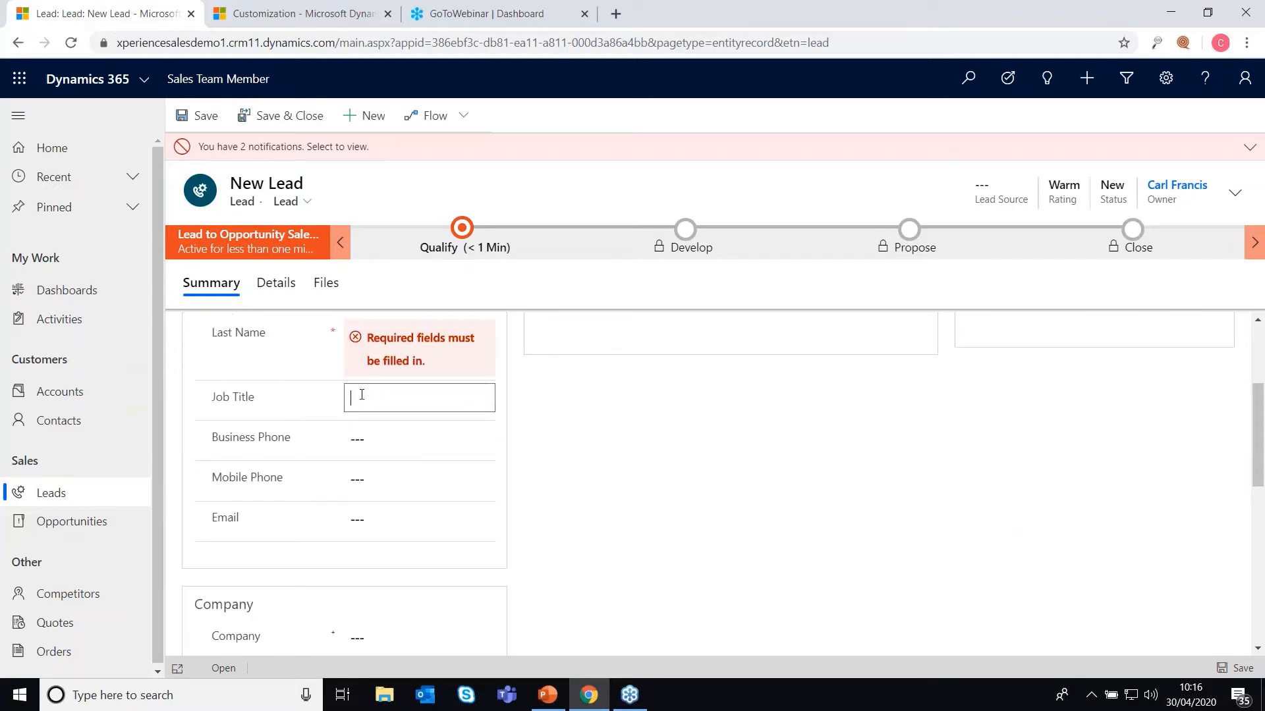
scroll(376, 553, down, 3)
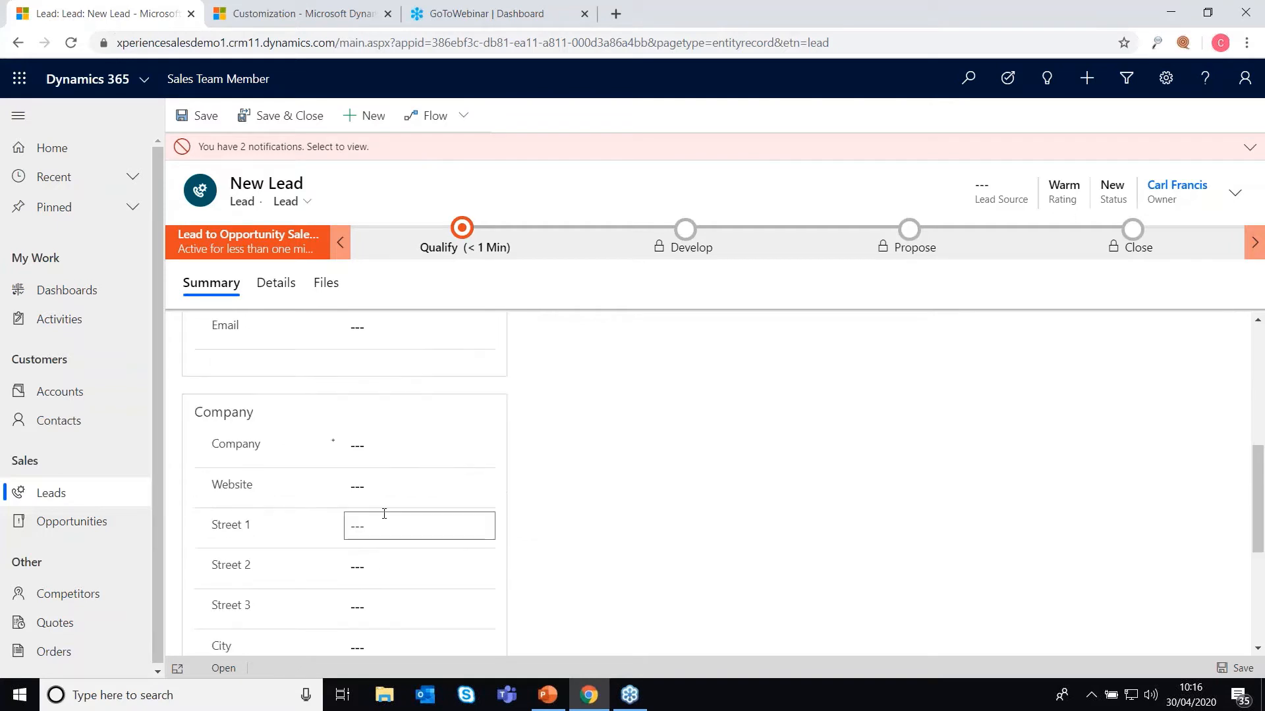
scroll(423, 511, up, 6)
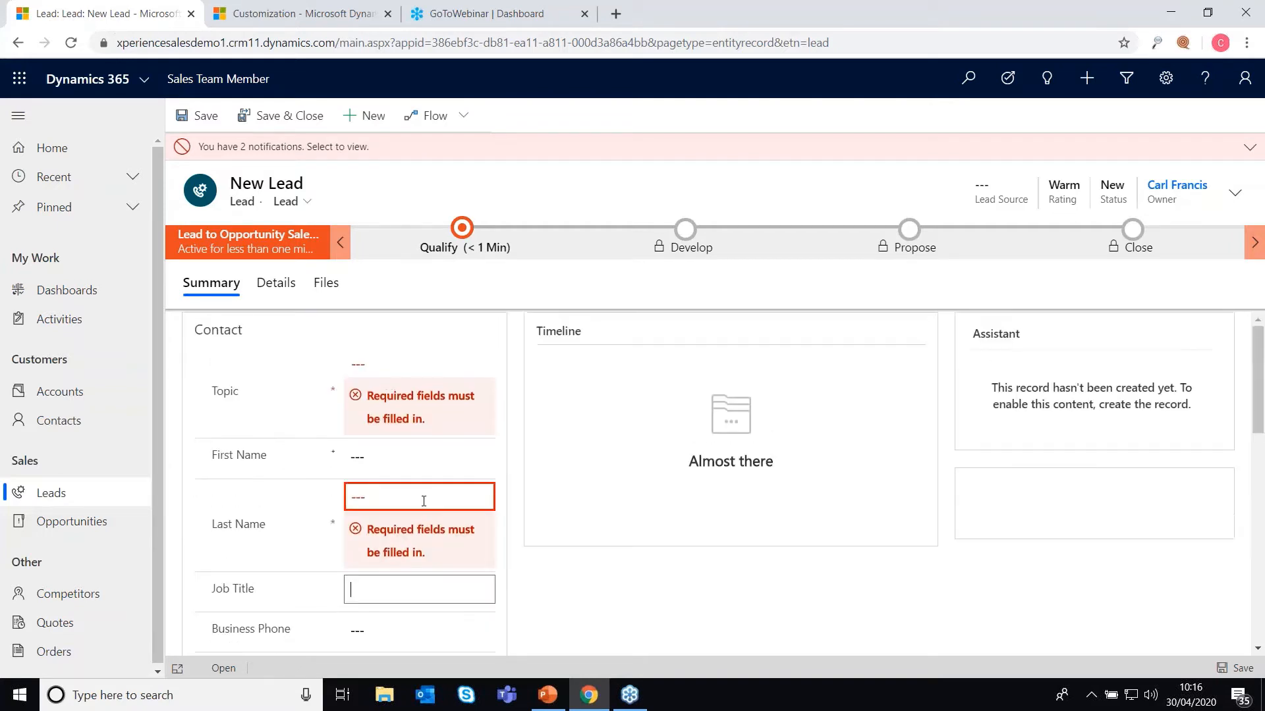
Step: Enter topic 'My Sample Lead from Tradeshow' and the contact's first and last name
click(404, 366)
text(My )
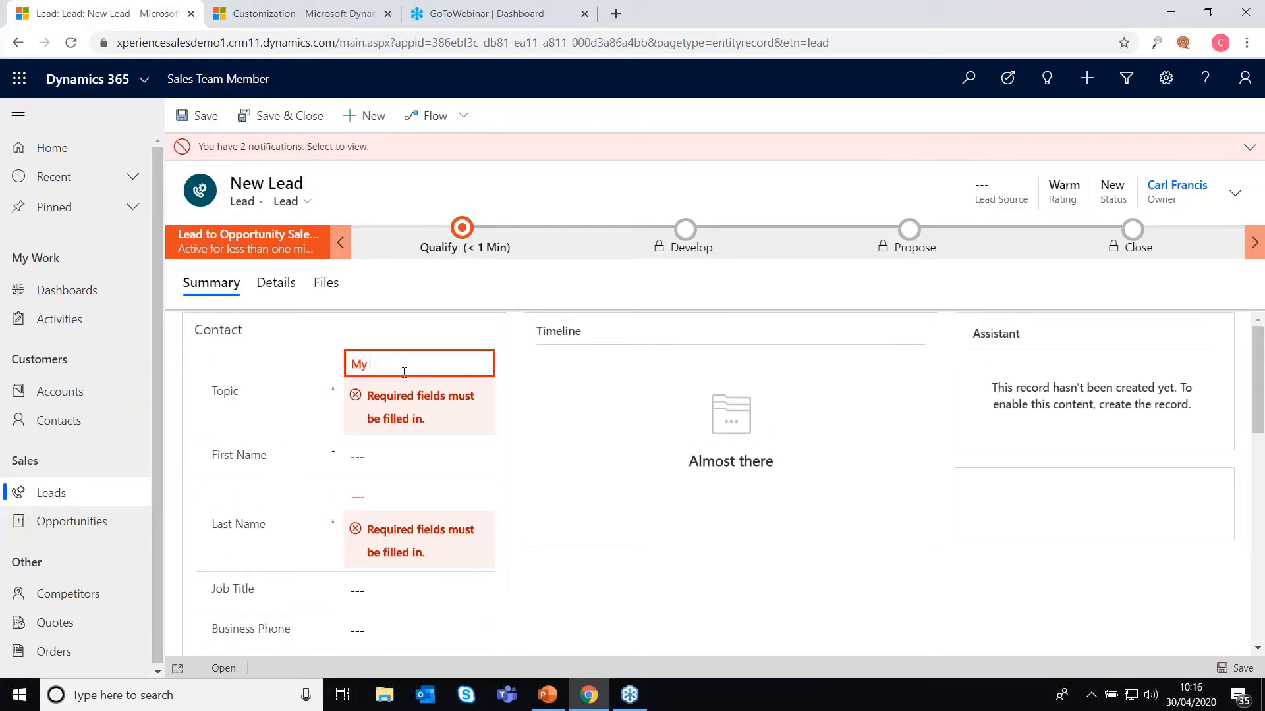
text(Sample )
text(Lead from Tradeshow)
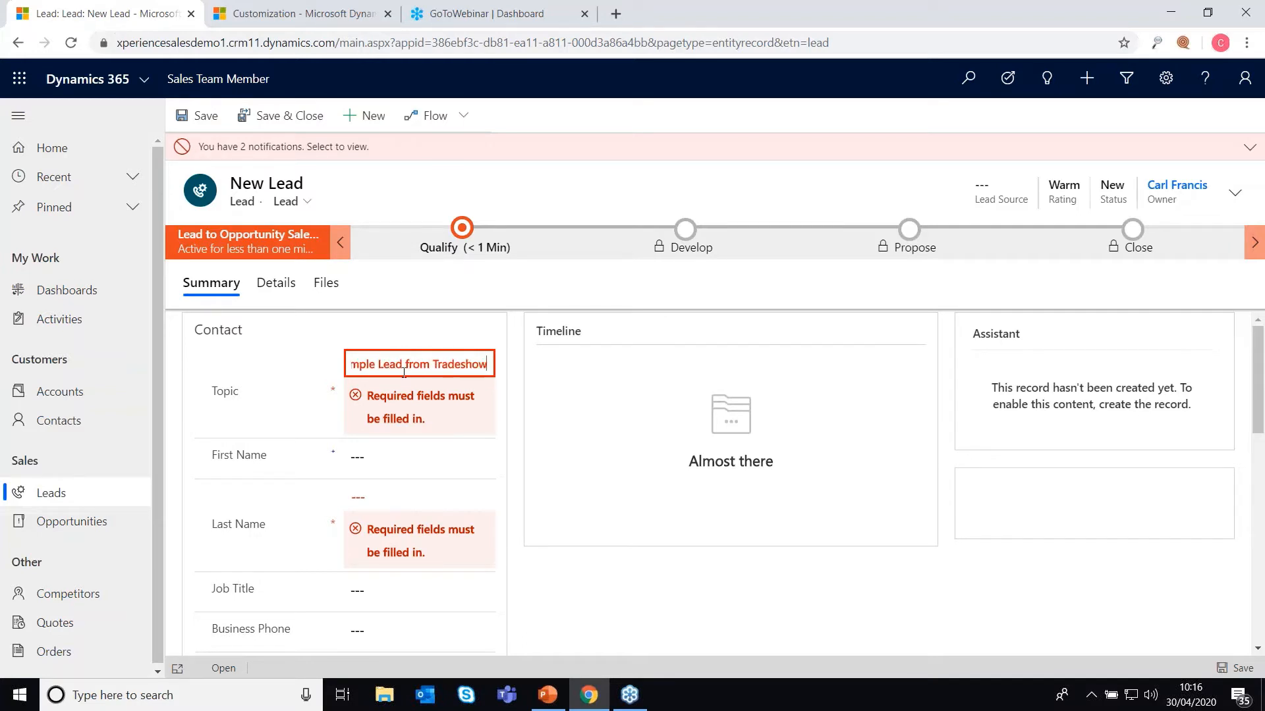
click(380, 457)
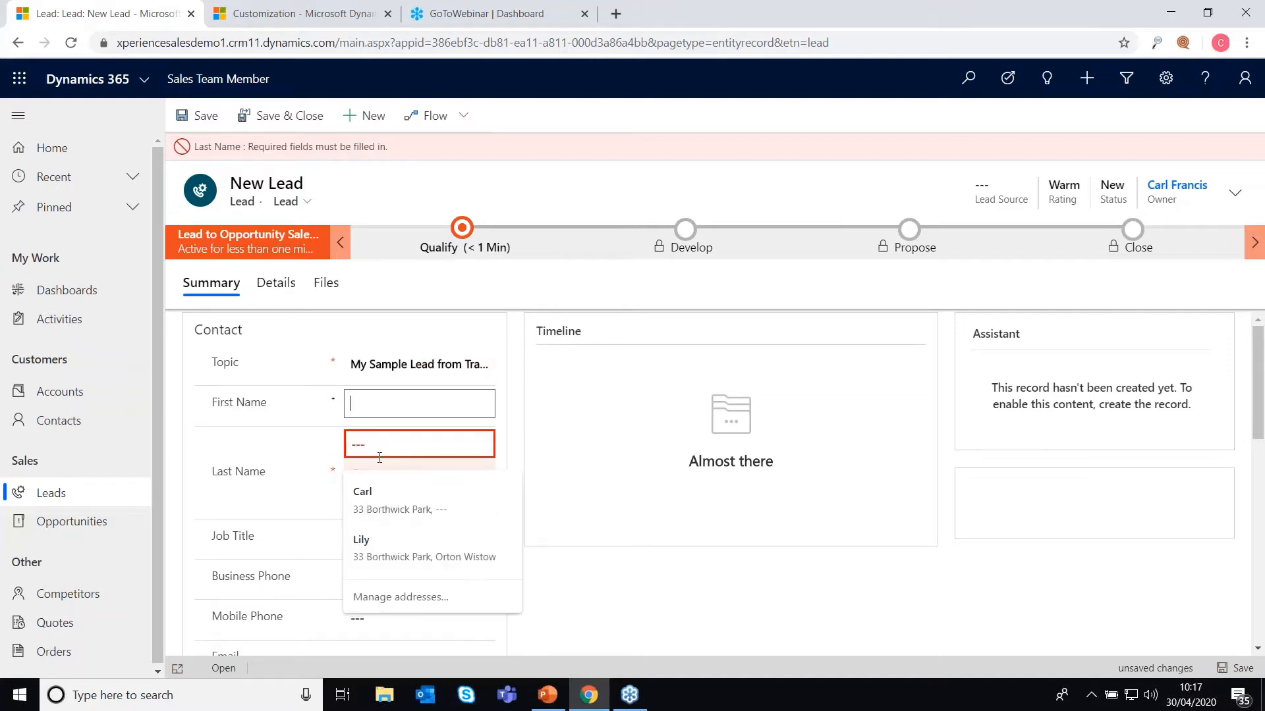
click(365, 399)
text(Jane)
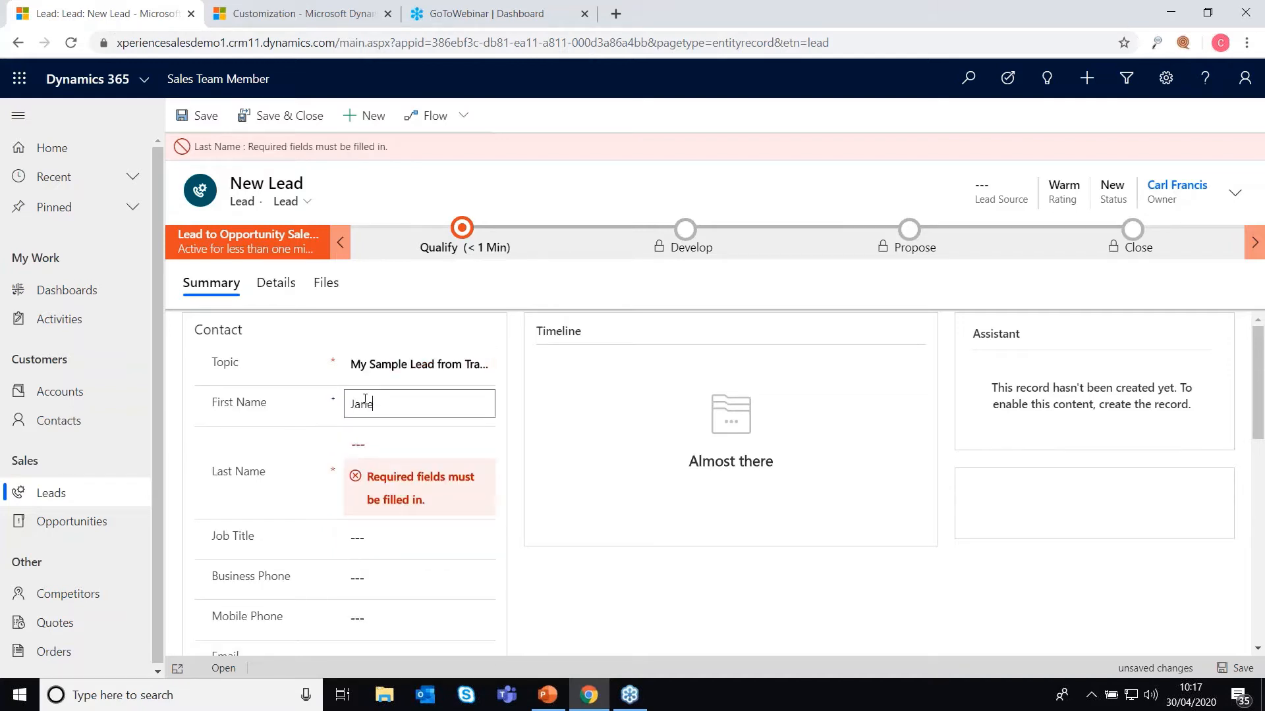
key(Tab)
text(Smith)
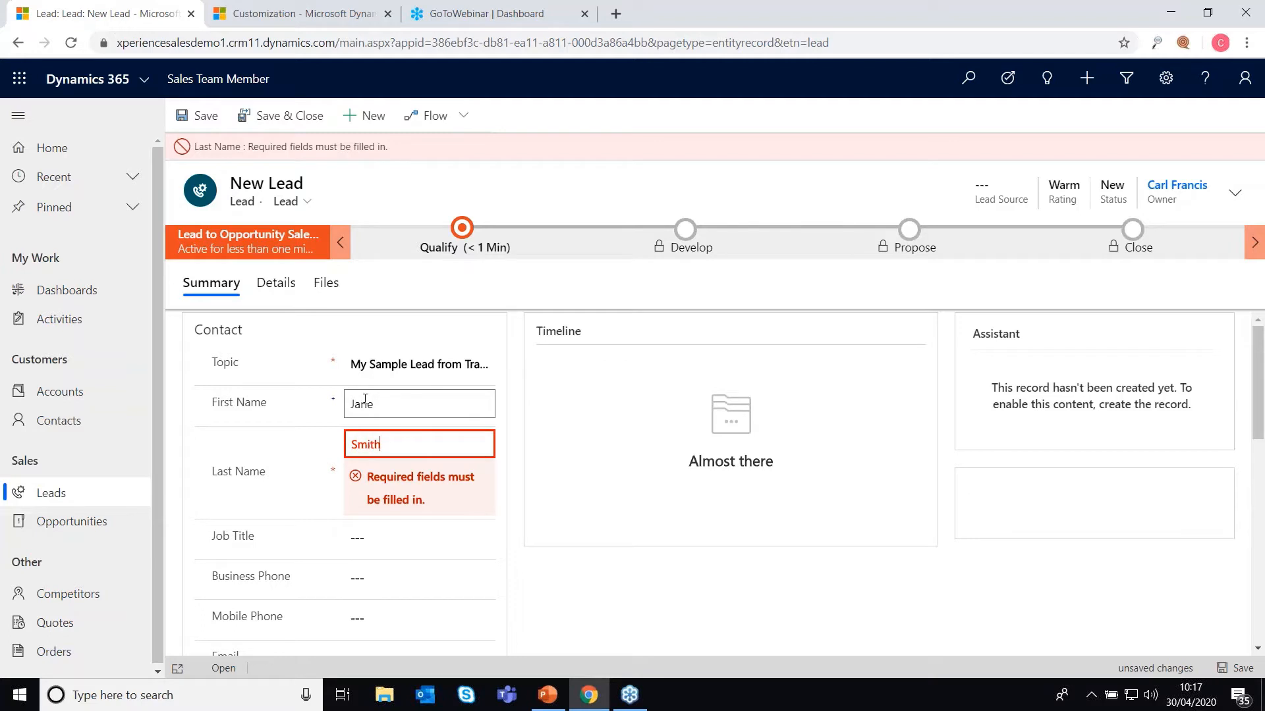
click(362, 538)
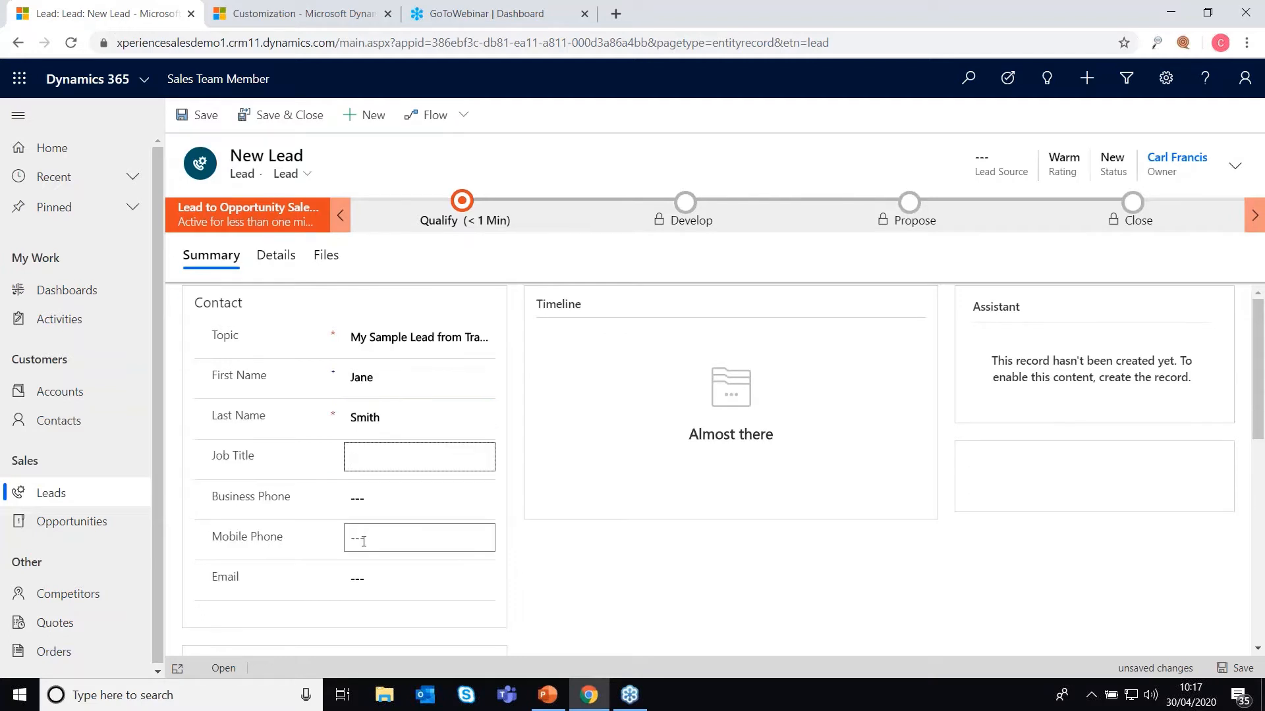
Step: Enter job title MD, the contact's business phone number and e-mail address
text(MD)
click(378, 498)
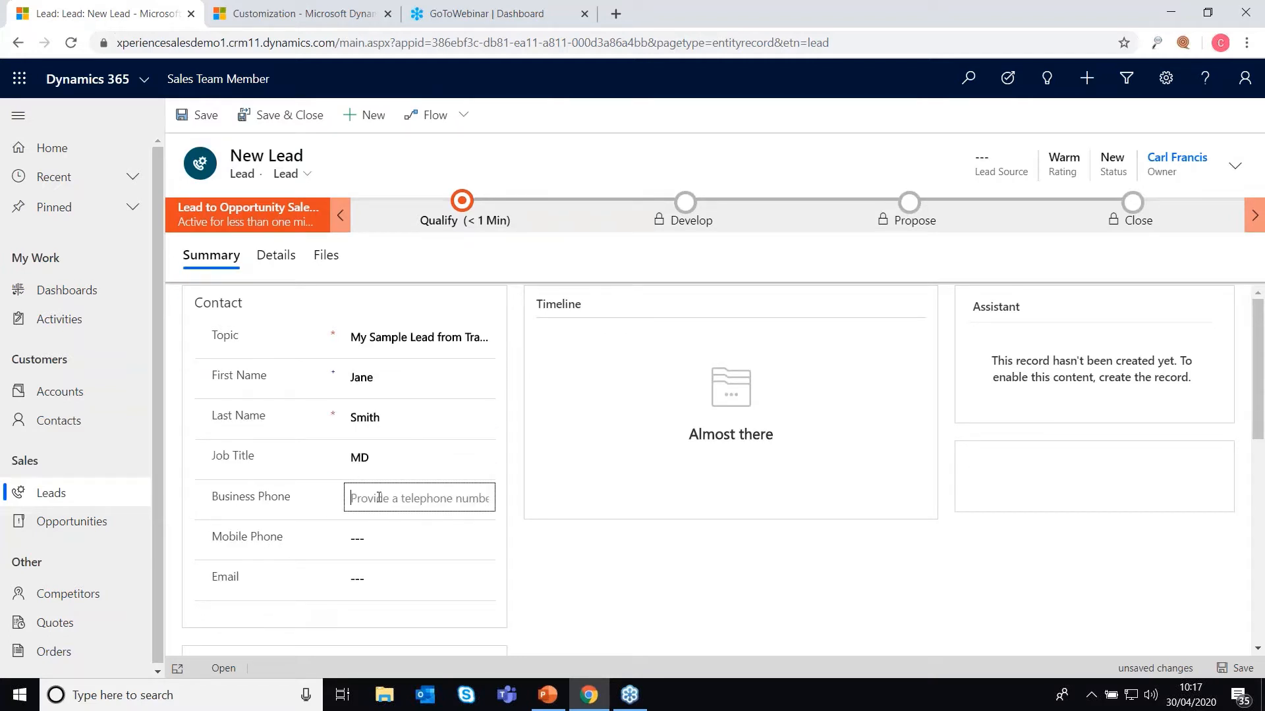
scroll(378, 498, down, 5)
scroll(398, 317, up, 2)
click(361, 386)
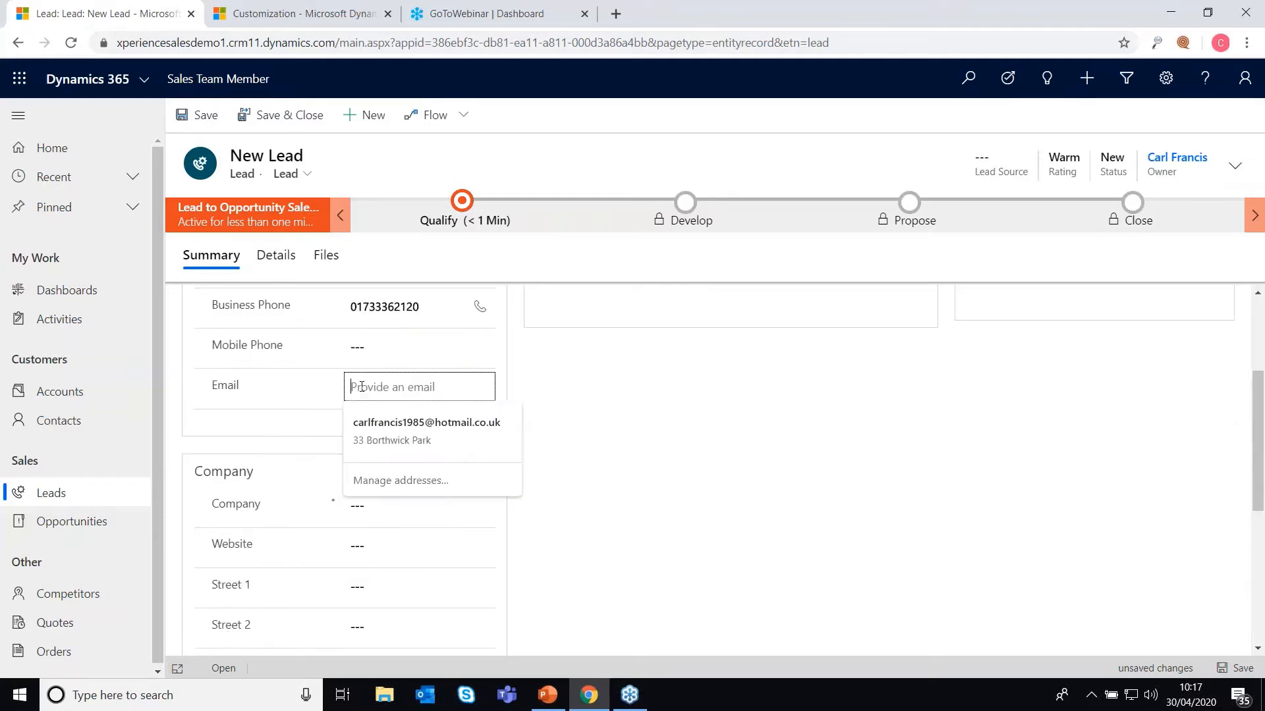
text(jane@s)
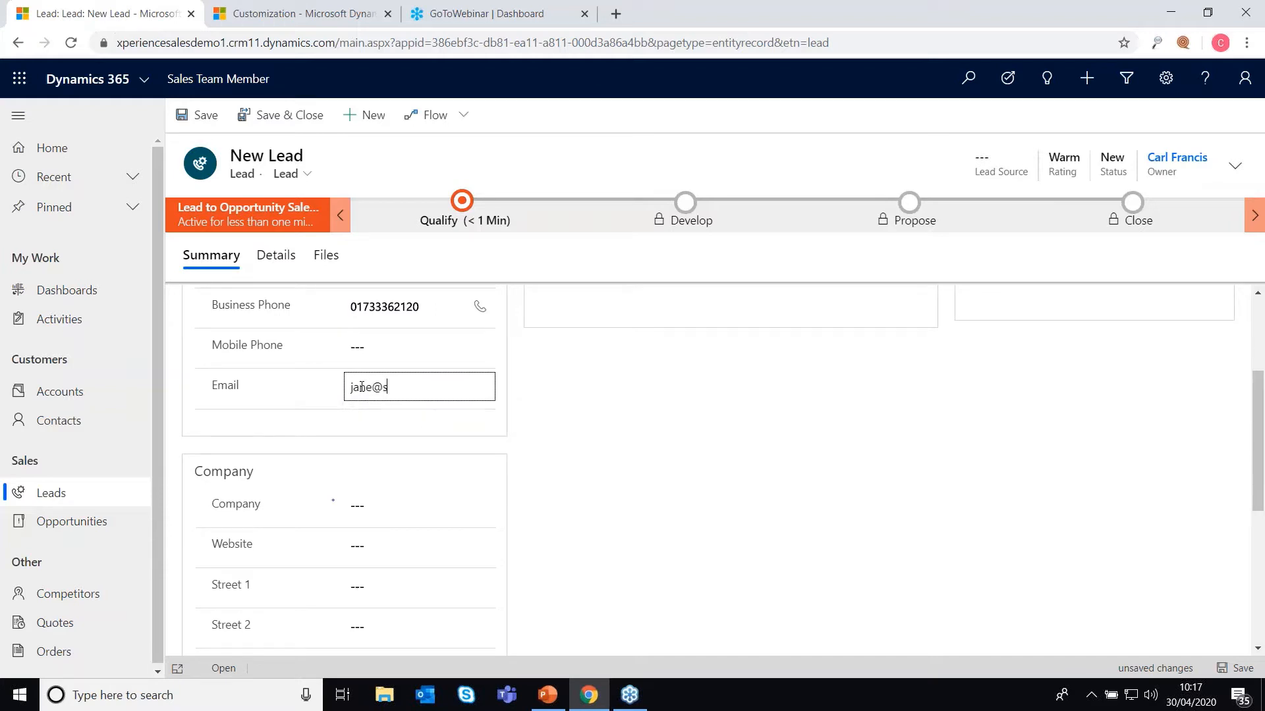
text(ample.com)
Step: Enter company CF Marketing Ltd and the lead's street, city and postcode
click(447, 510)
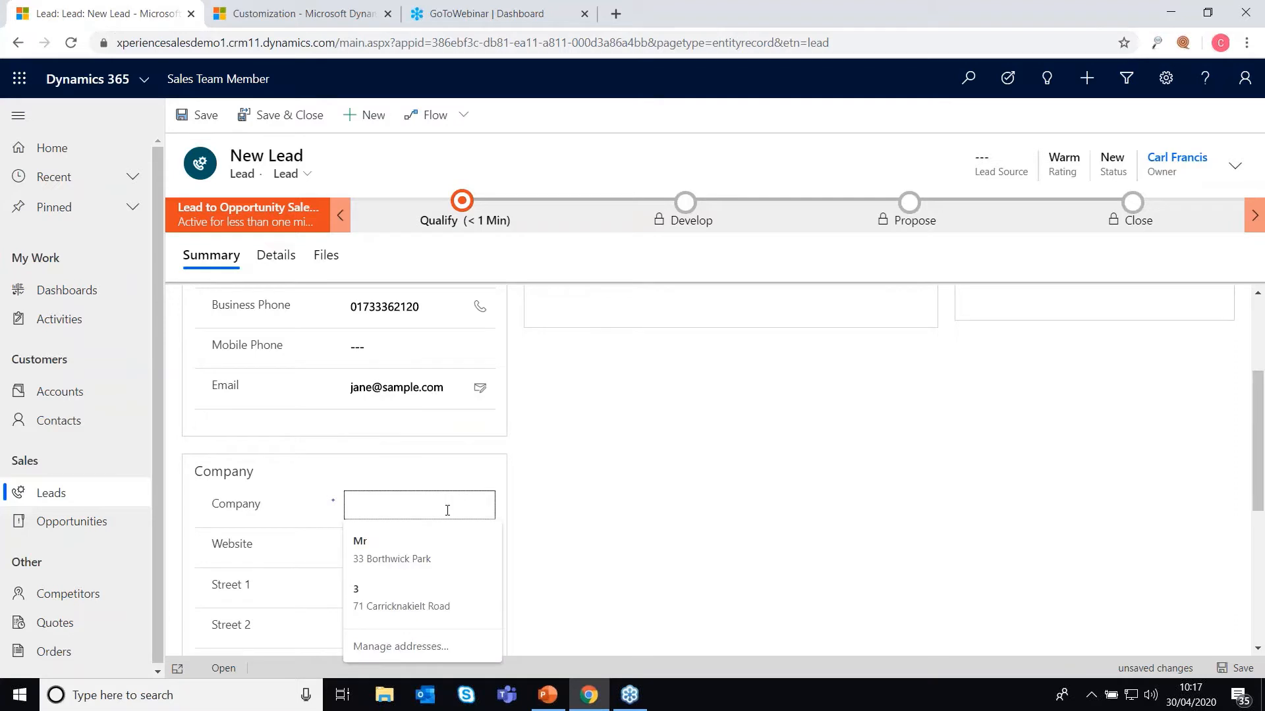
text(CF Ma)
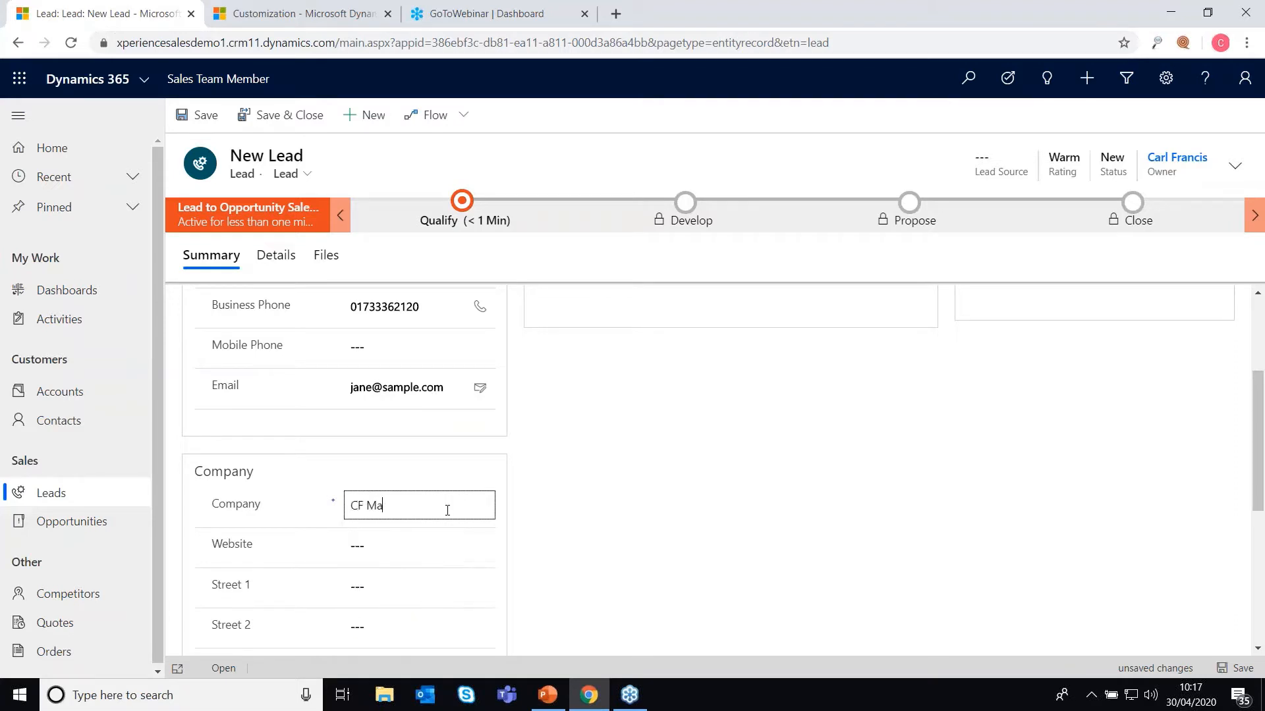
text(rketing Ltd)
scroll(375, 377, down, 3)
click(370, 401)
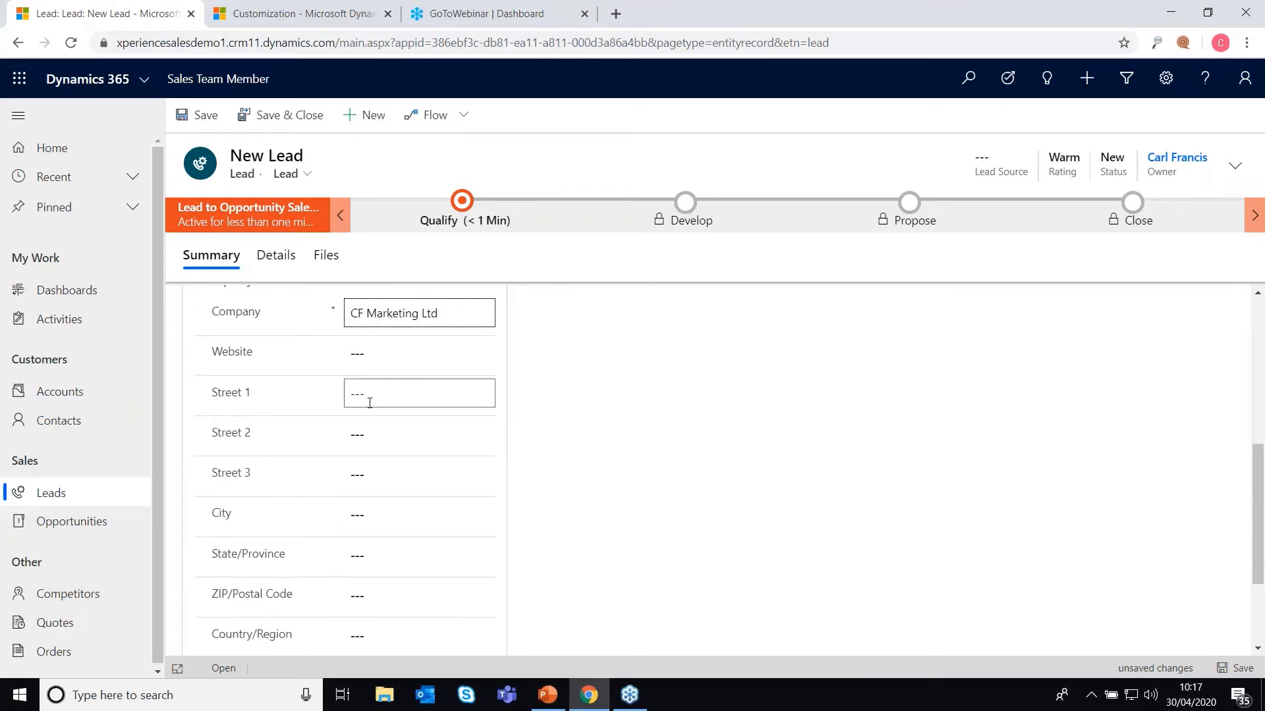
text(Ledham)
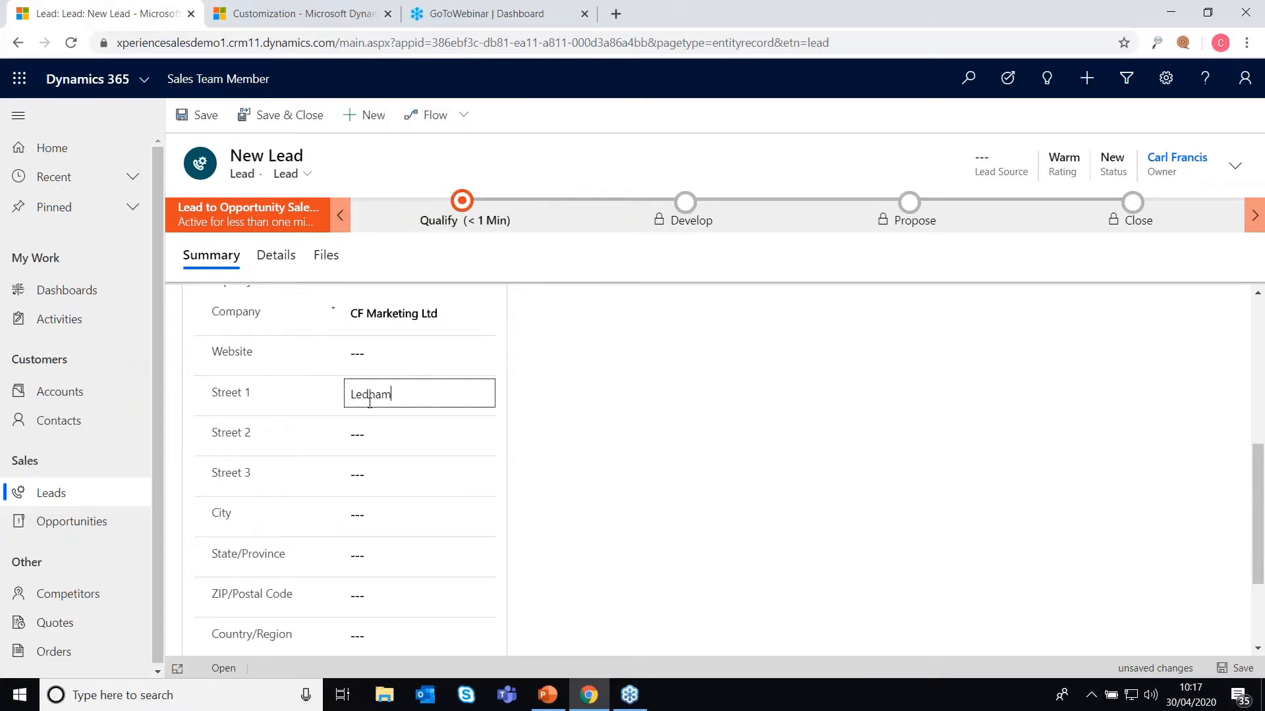
click(375, 515)
text(Peterborough)
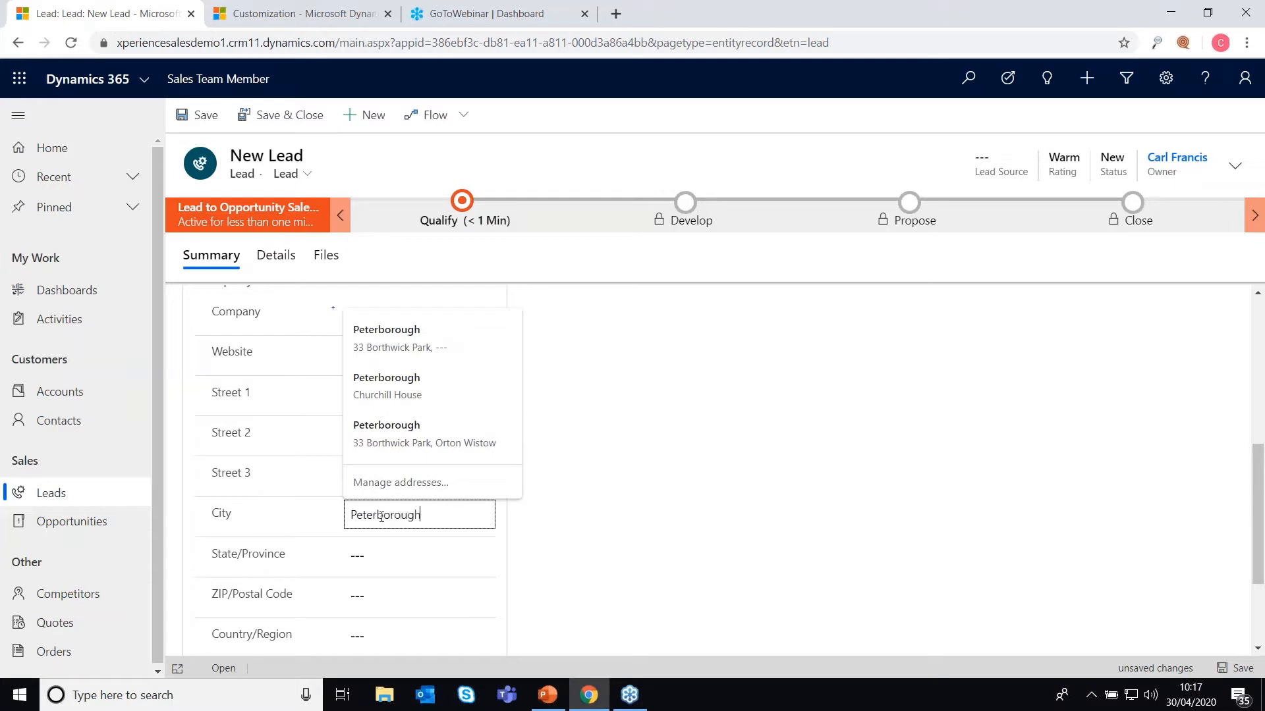
click(369, 595)
text(PE2 )
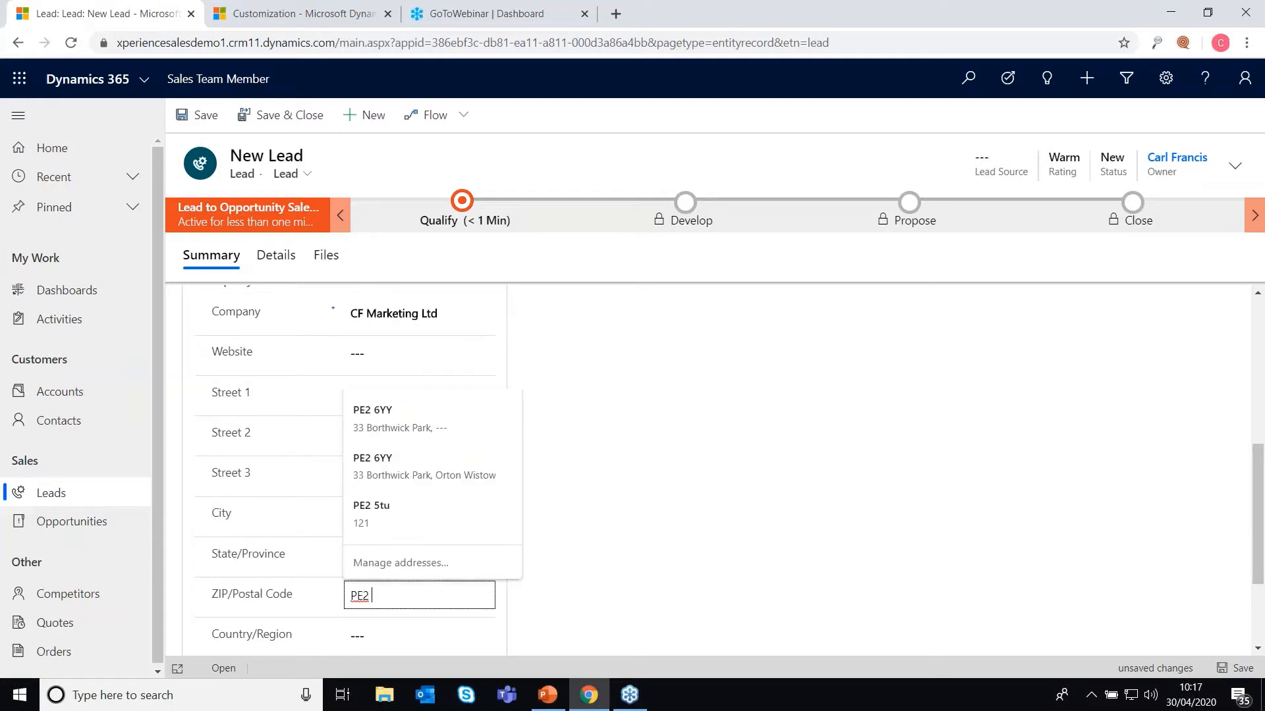
text(6YY)
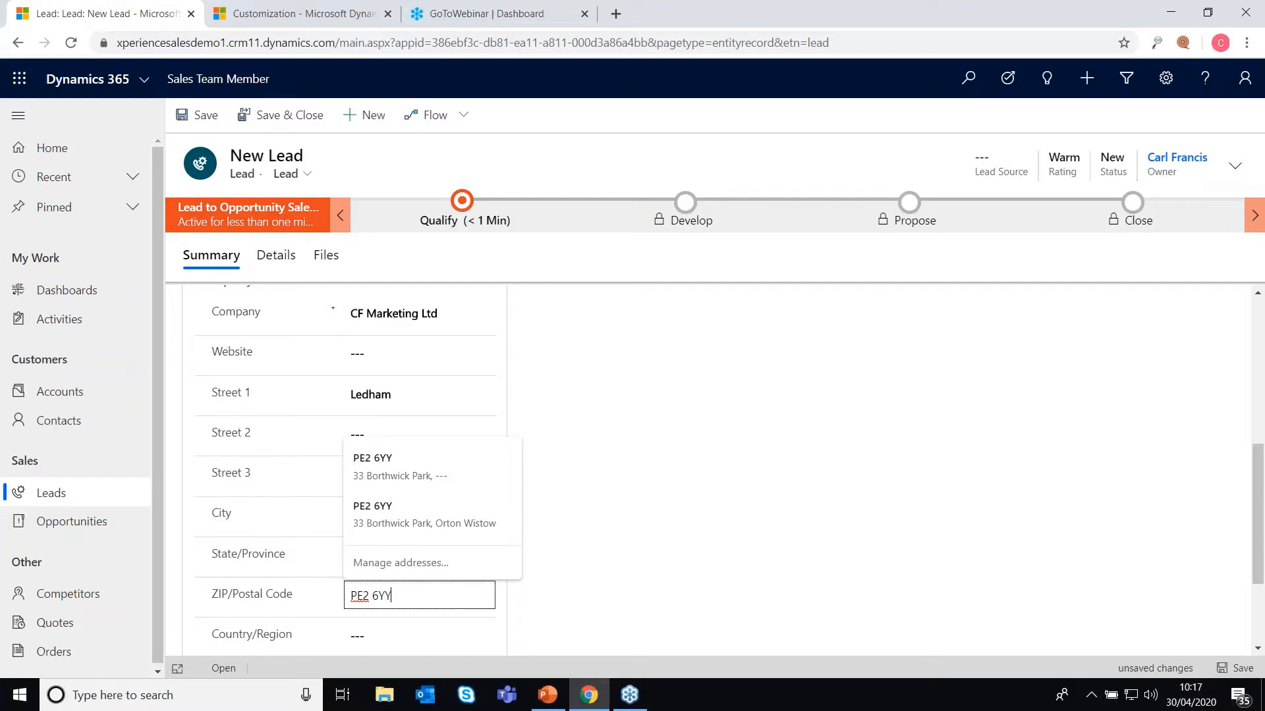
click(718, 596)
scroll(562, 546, down, 3)
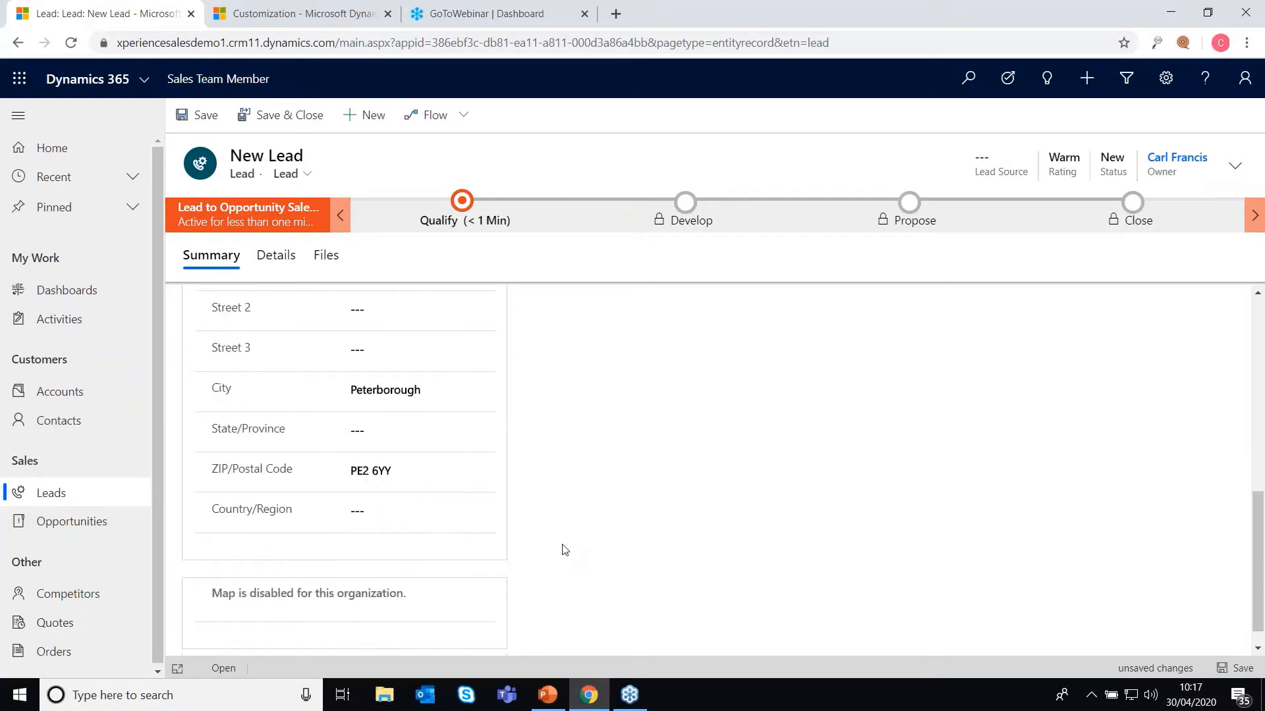
scroll(558, 541, up, 5)
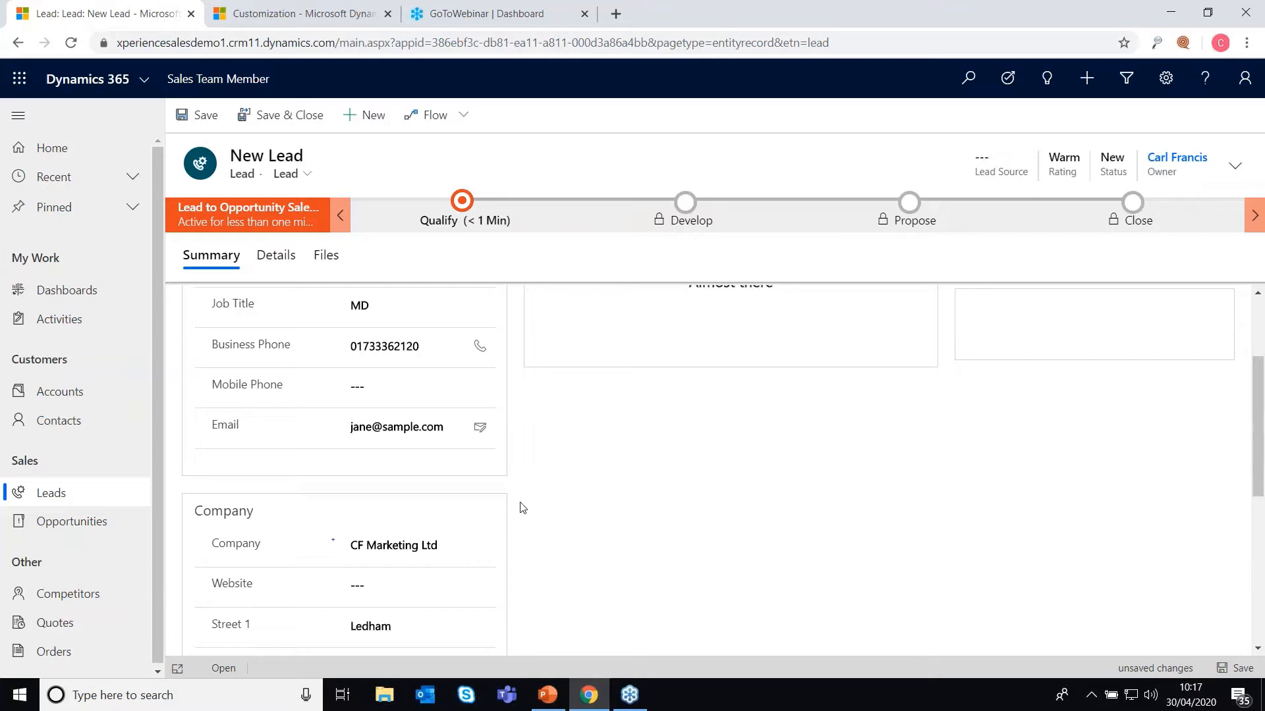
scroll(522, 507, up, 2)
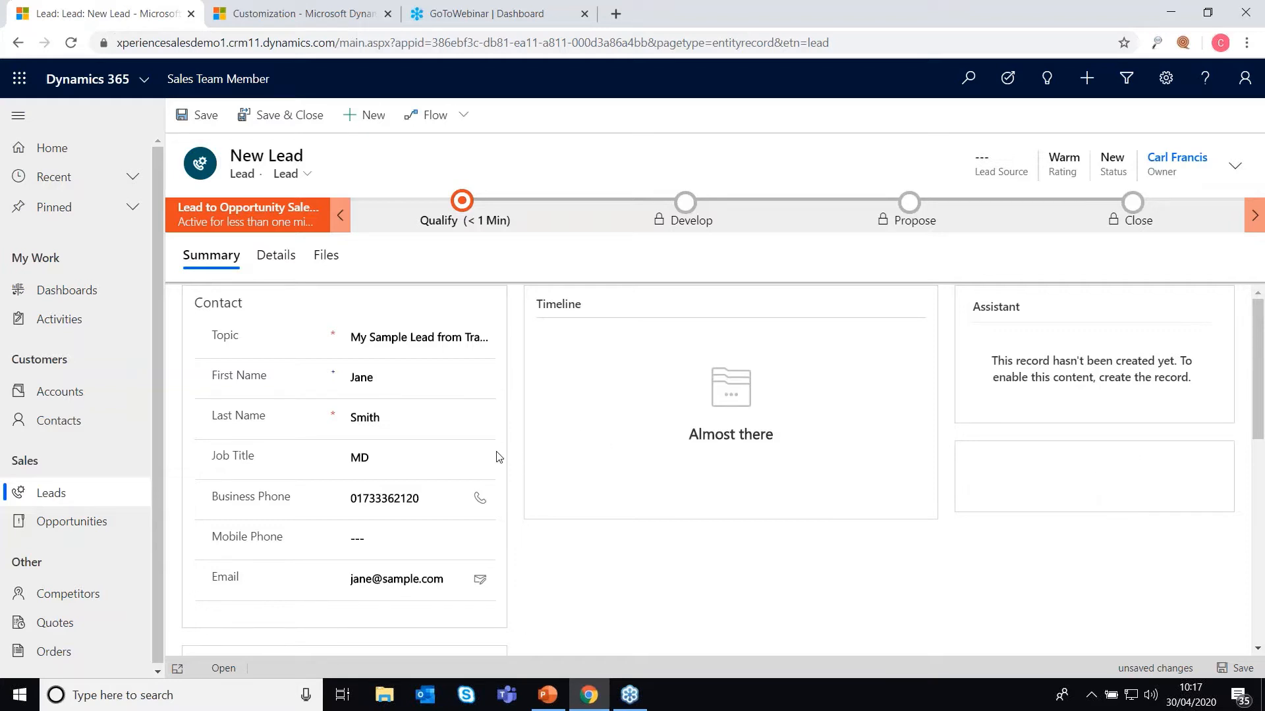
Step: Save the lead, then change its job title from MD to CEO
click(213, 120)
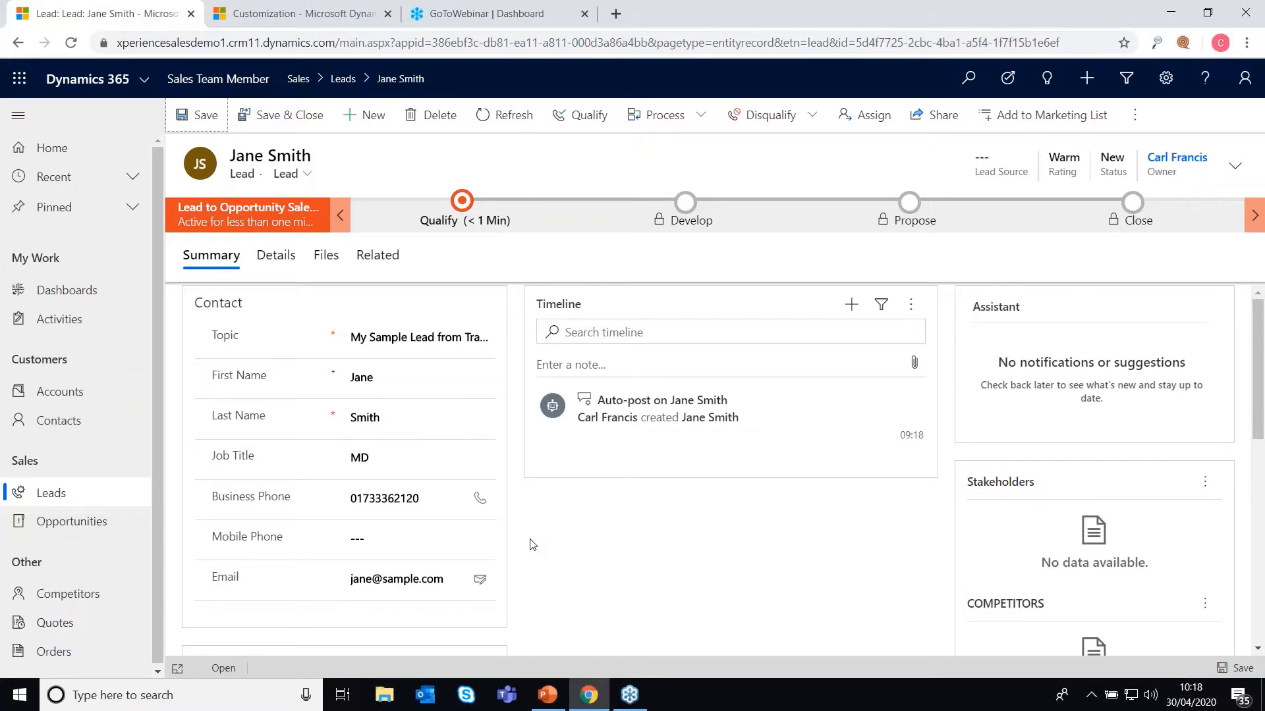
click(387, 455)
double_click(389, 455)
text(CEO)
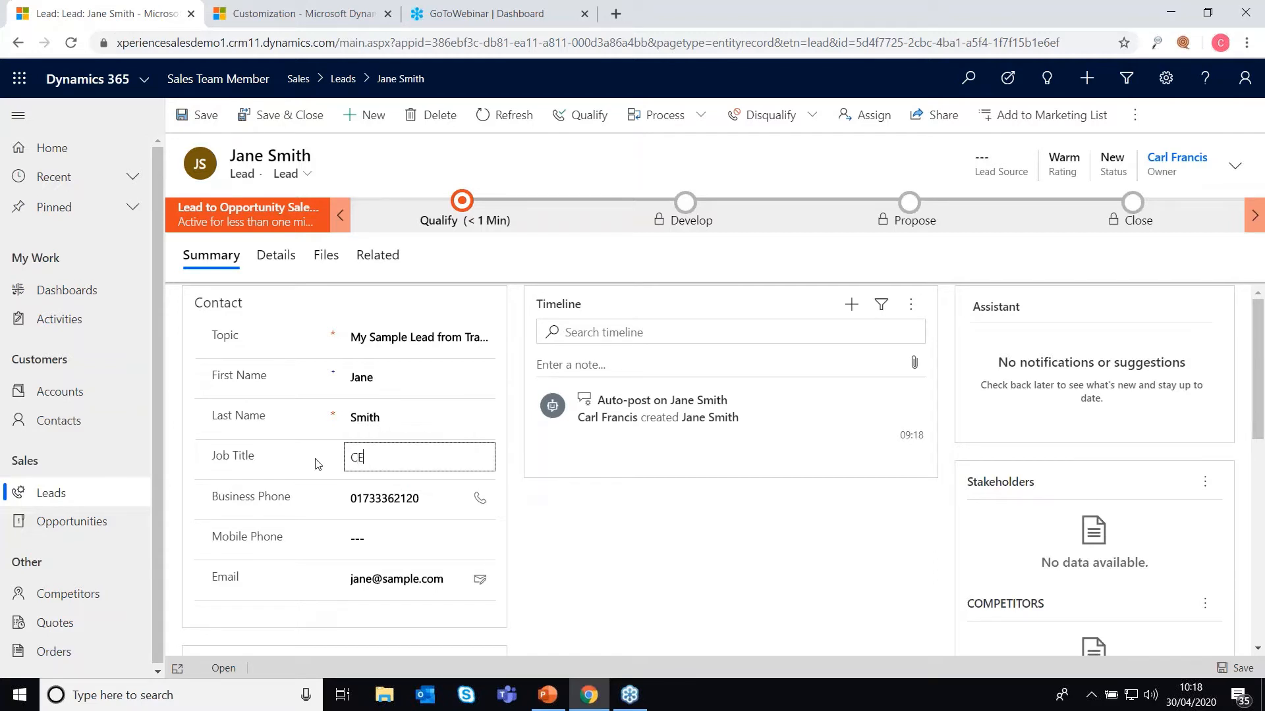
click(657, 558)
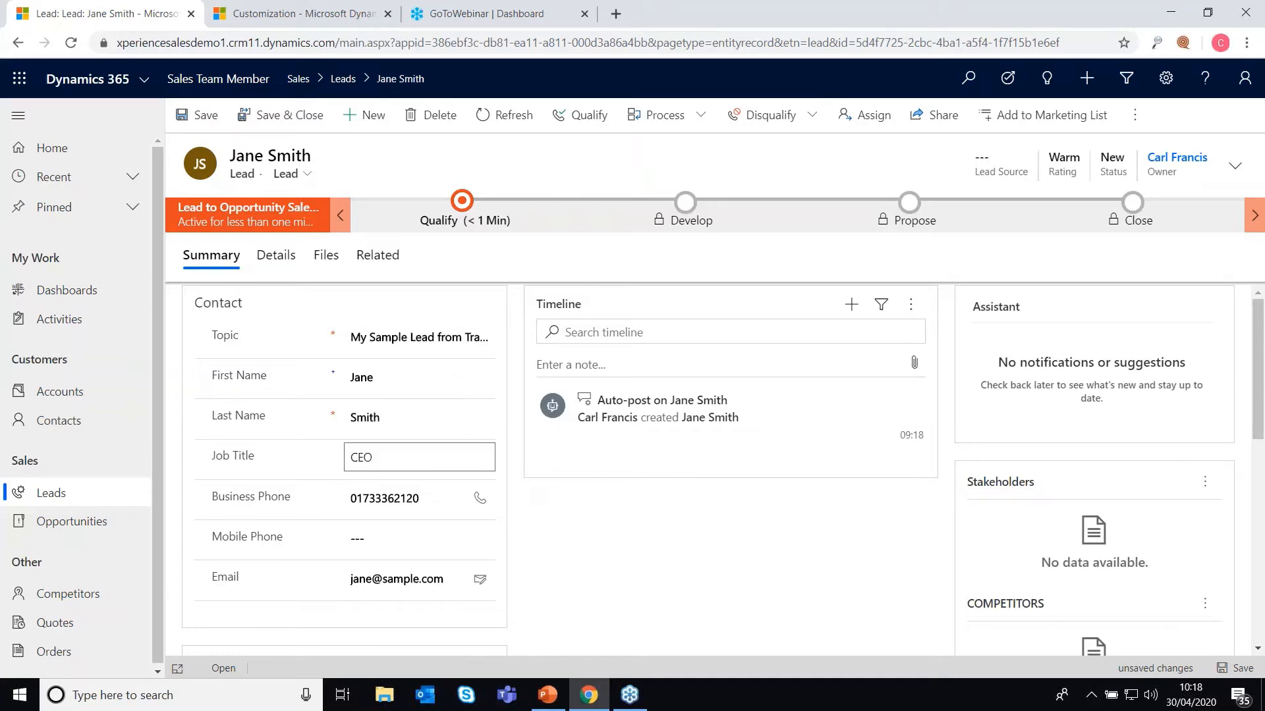
scroll(460, 440, down, 5)
scroll(459, 440, up, 5)
scroll(420, 382, down, 3)
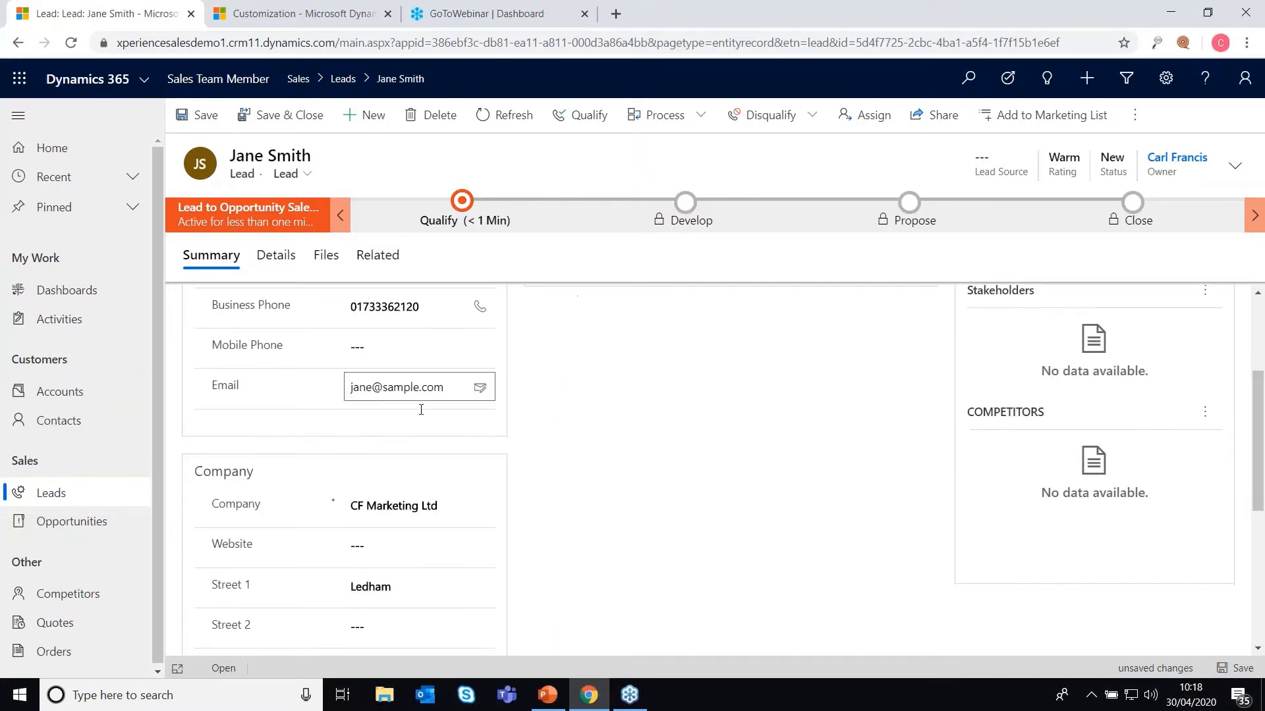
scroll(421, 461, down, 1)
Step: Add existing competitors Competitor A and Competitor D to the lead's Competitors subgrid
scroll(685, 450, up, 4)
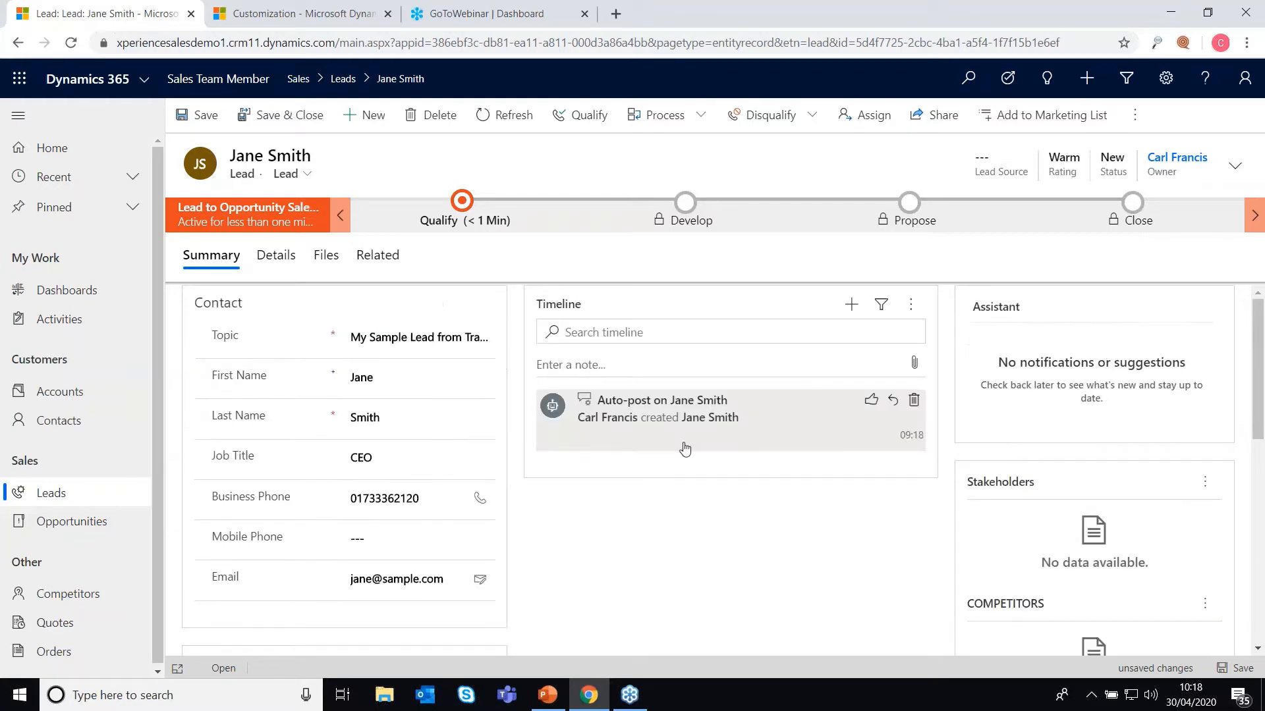
scroll(685, 449, down, 3)
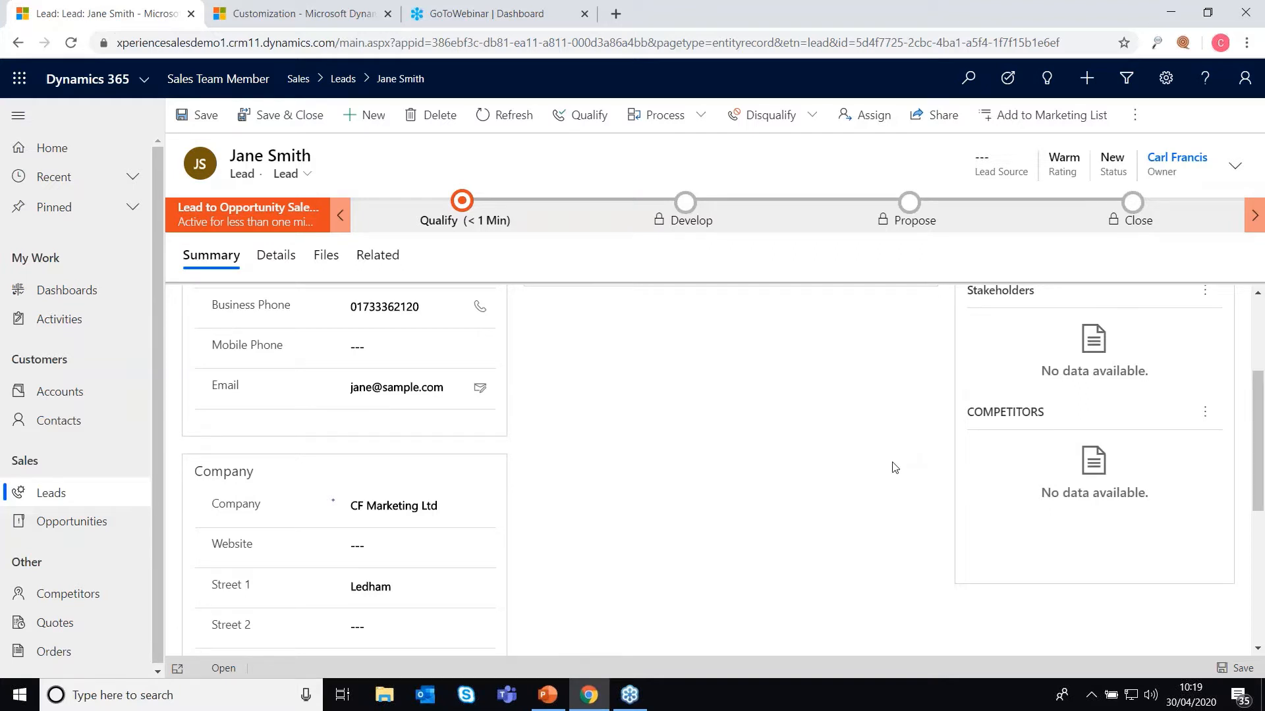
click(1204, 412)
click(1104, 456)
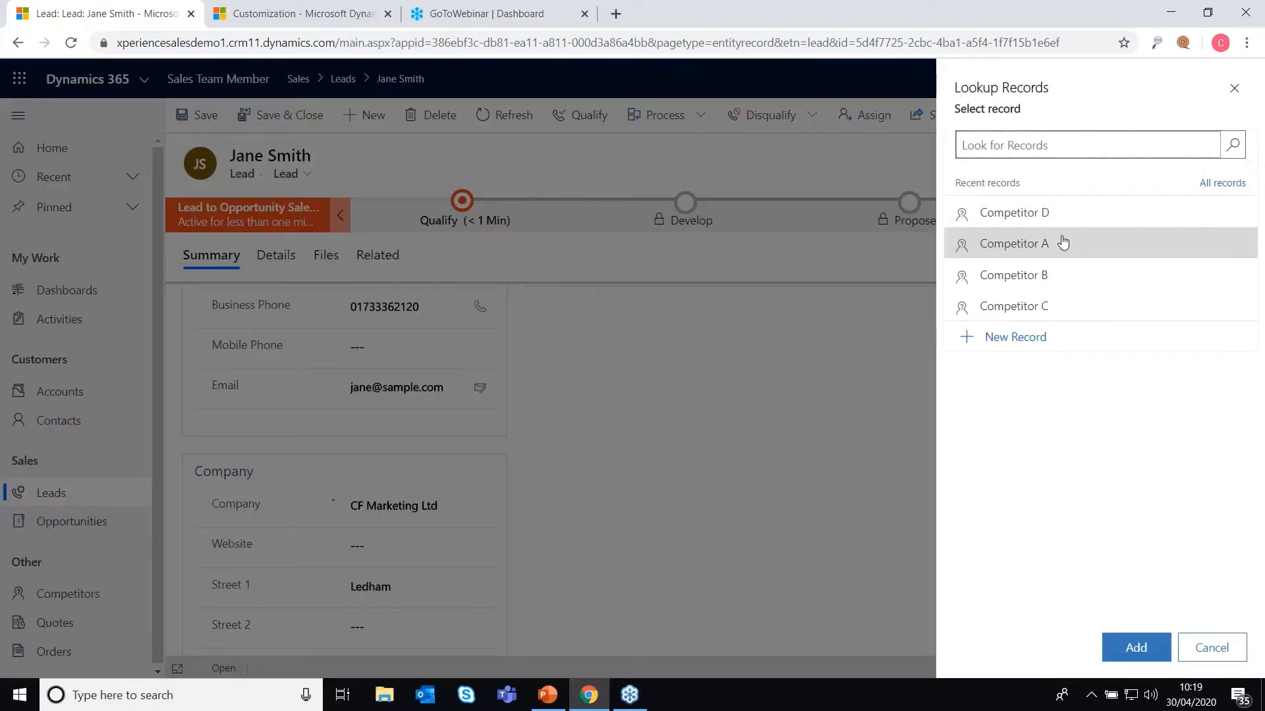
click(1074, 243)
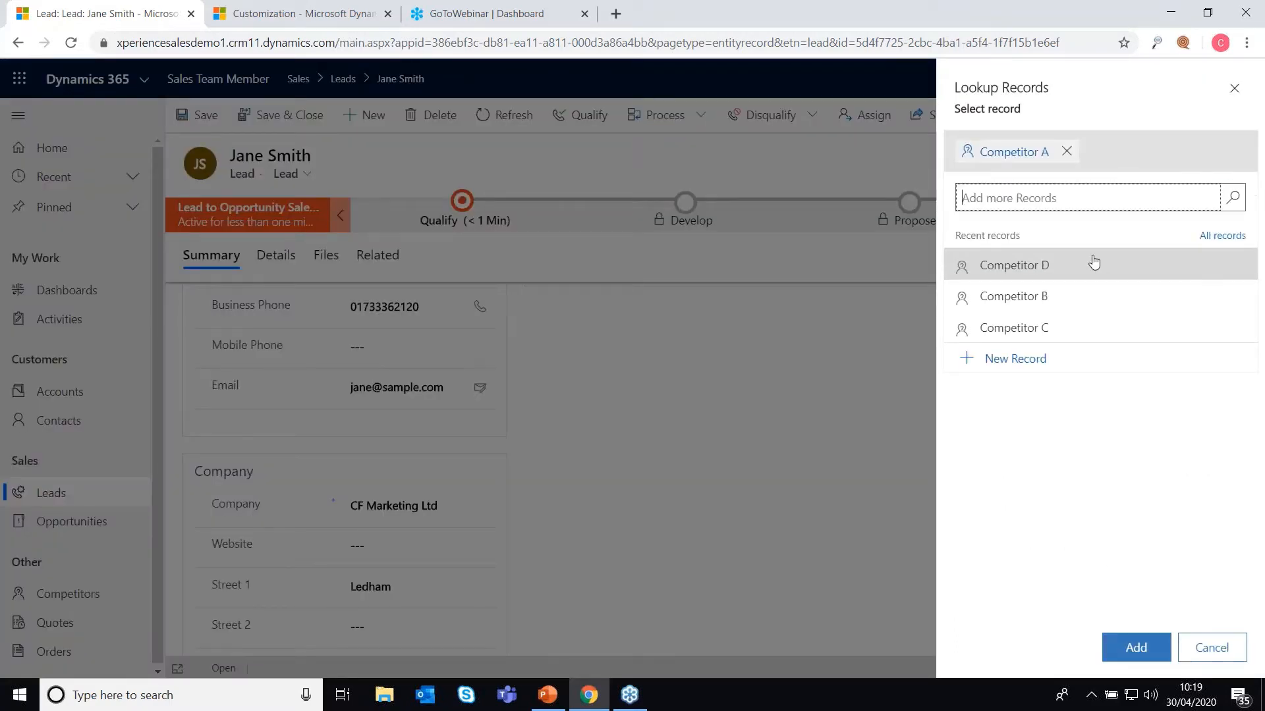
click(1133, 648)
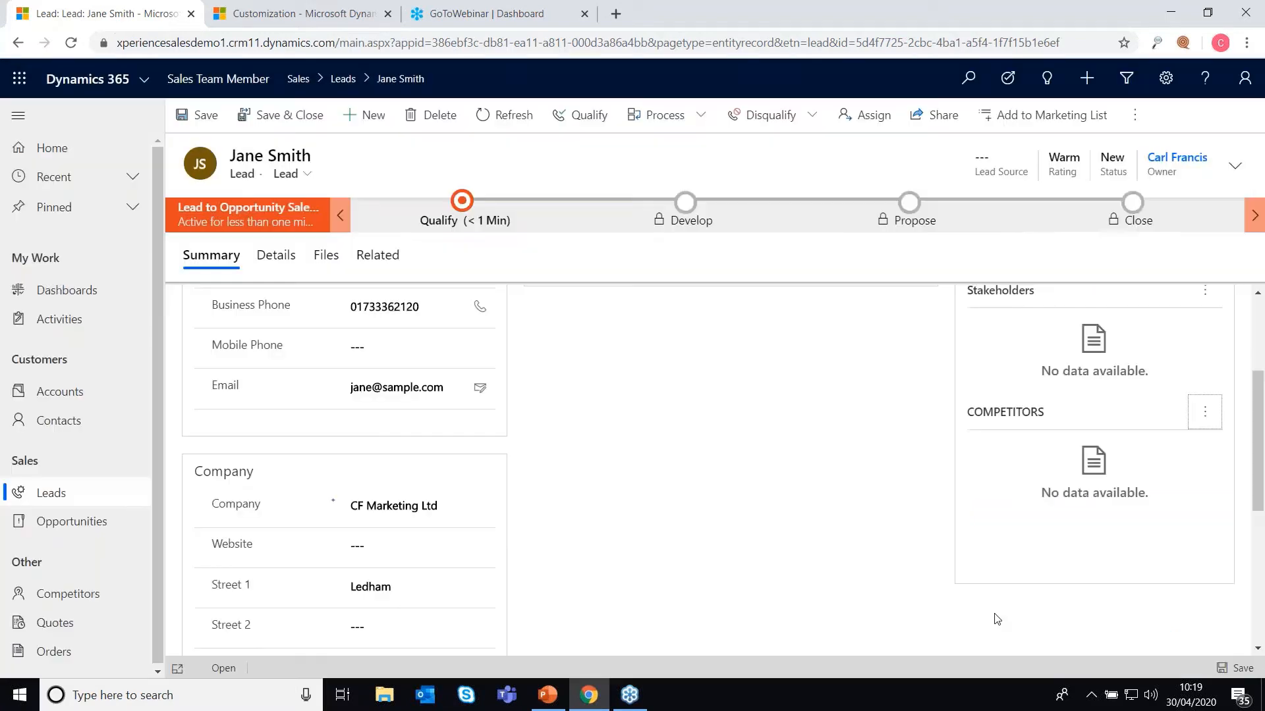
click(1204, 429)
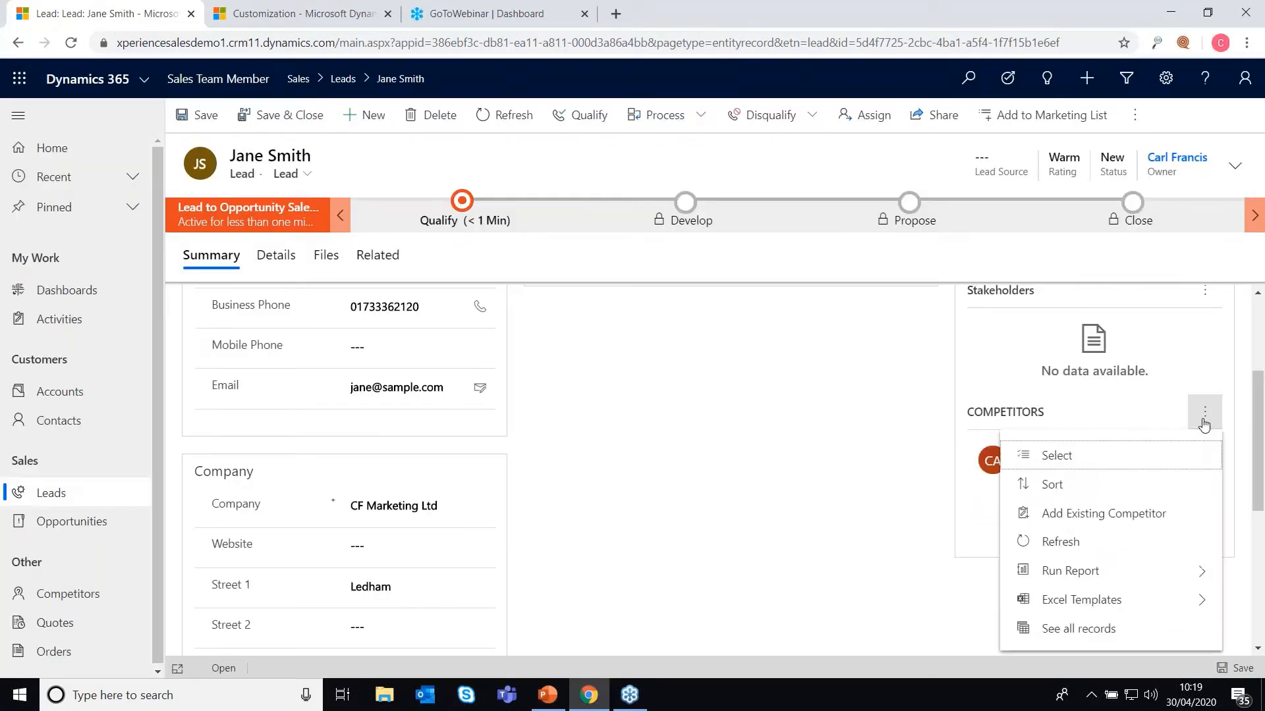
click(1060, 513)
click(1061, 214)
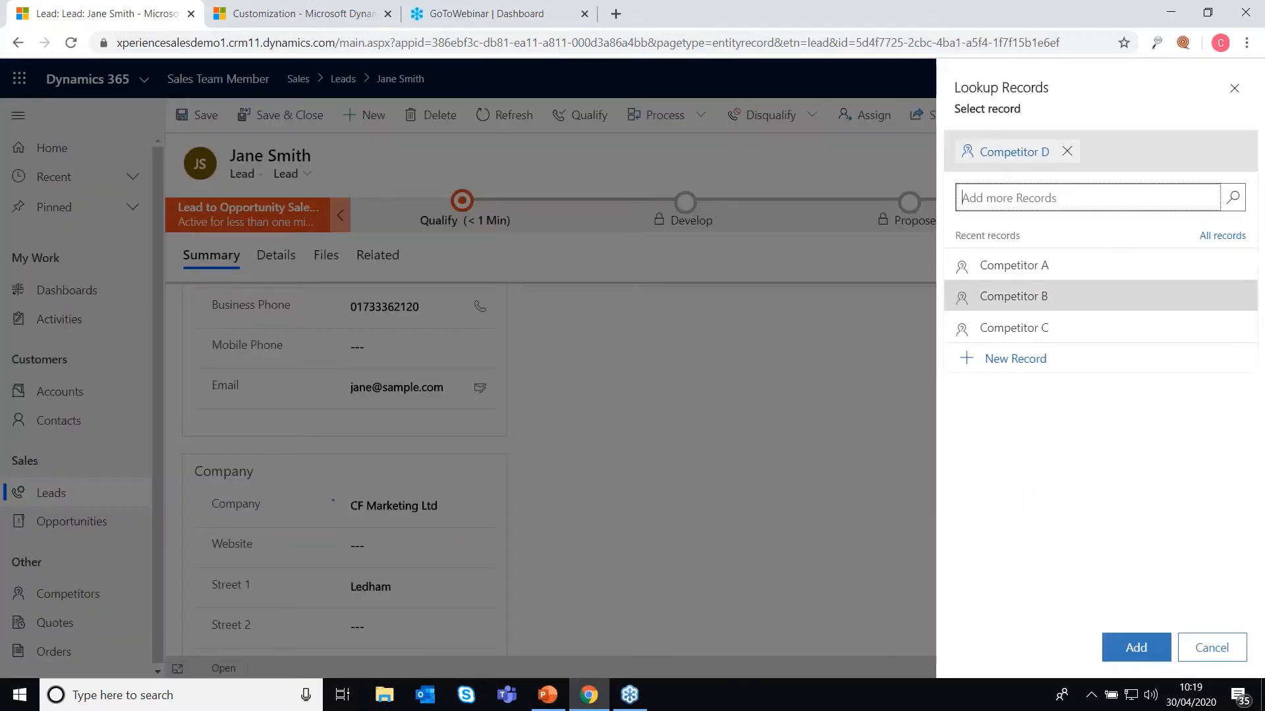
click(1136, 647)
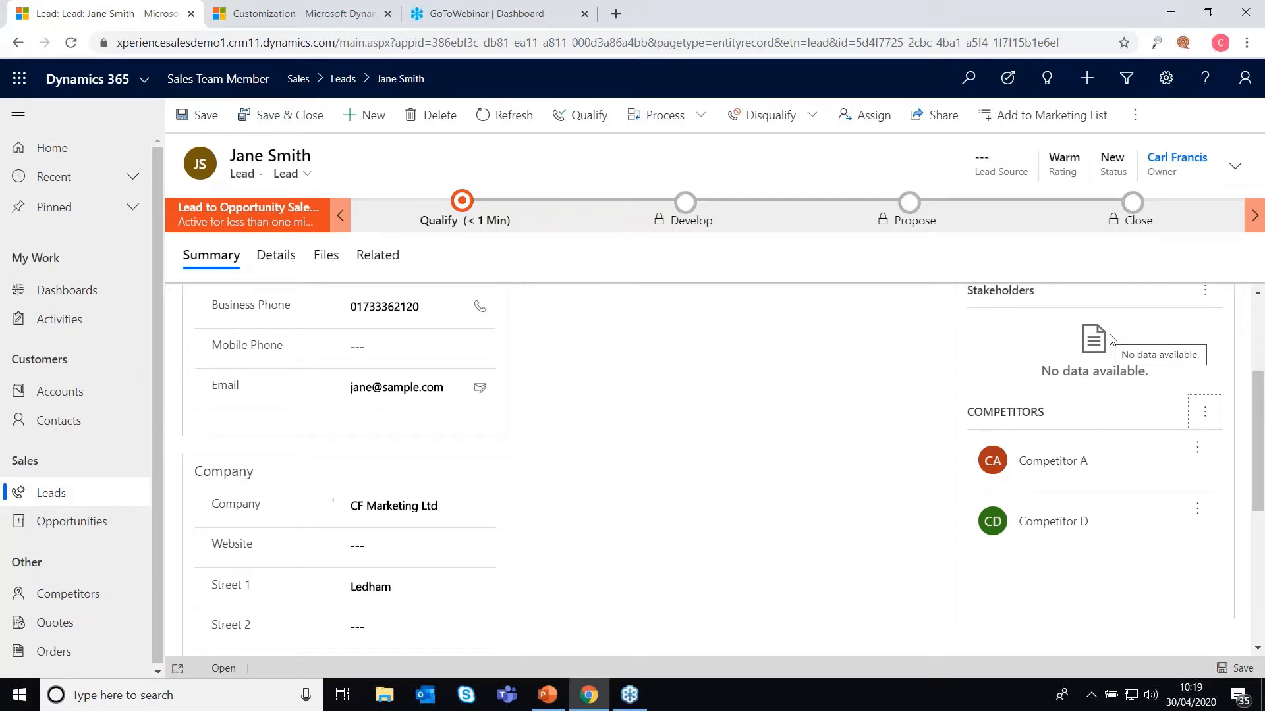
scroll(1113, 346, up, 3)
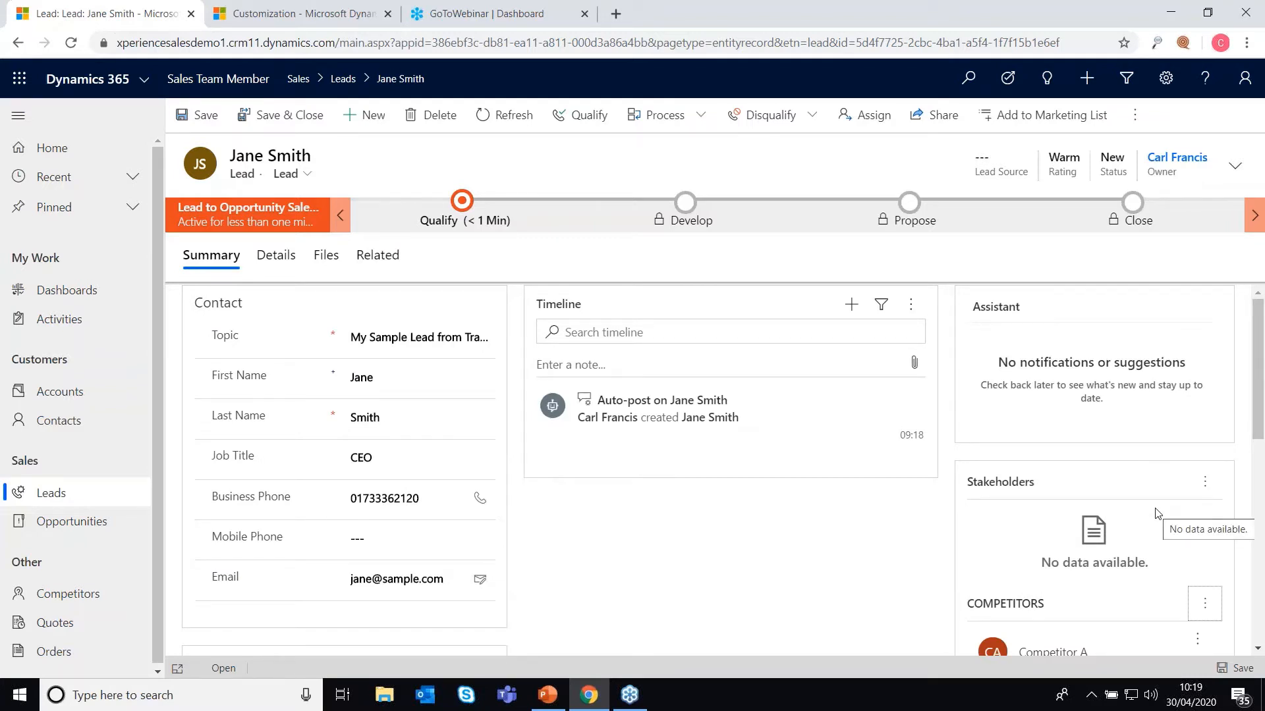
Step: Link the sample contact to the lead's Stakeholders list via Lookup Records
click(1205, 490)
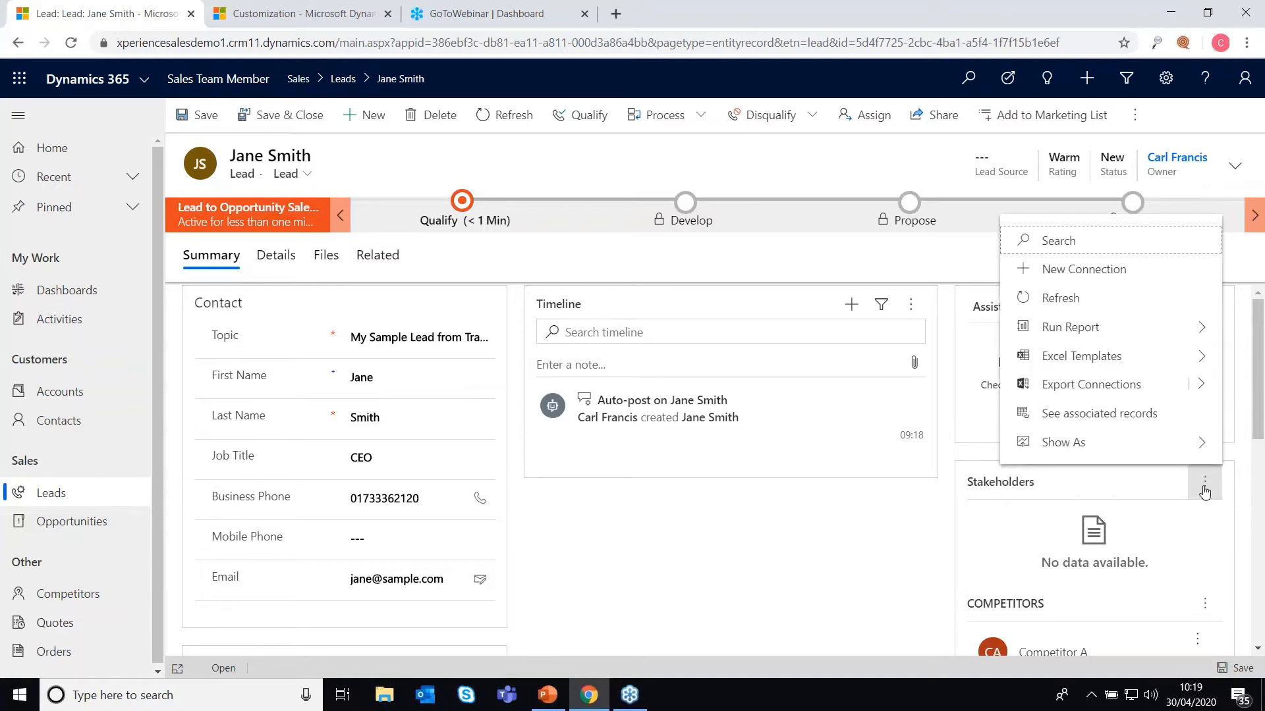
click(1085, 272)
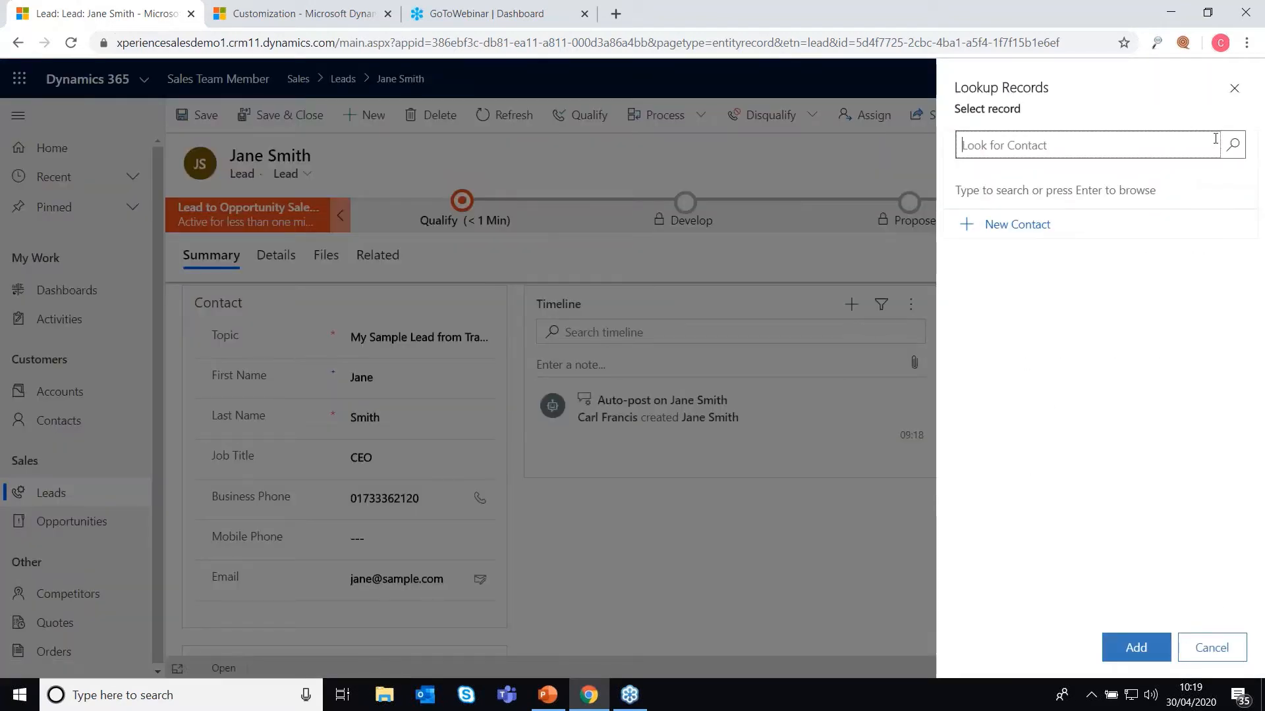
click(1229, 147)
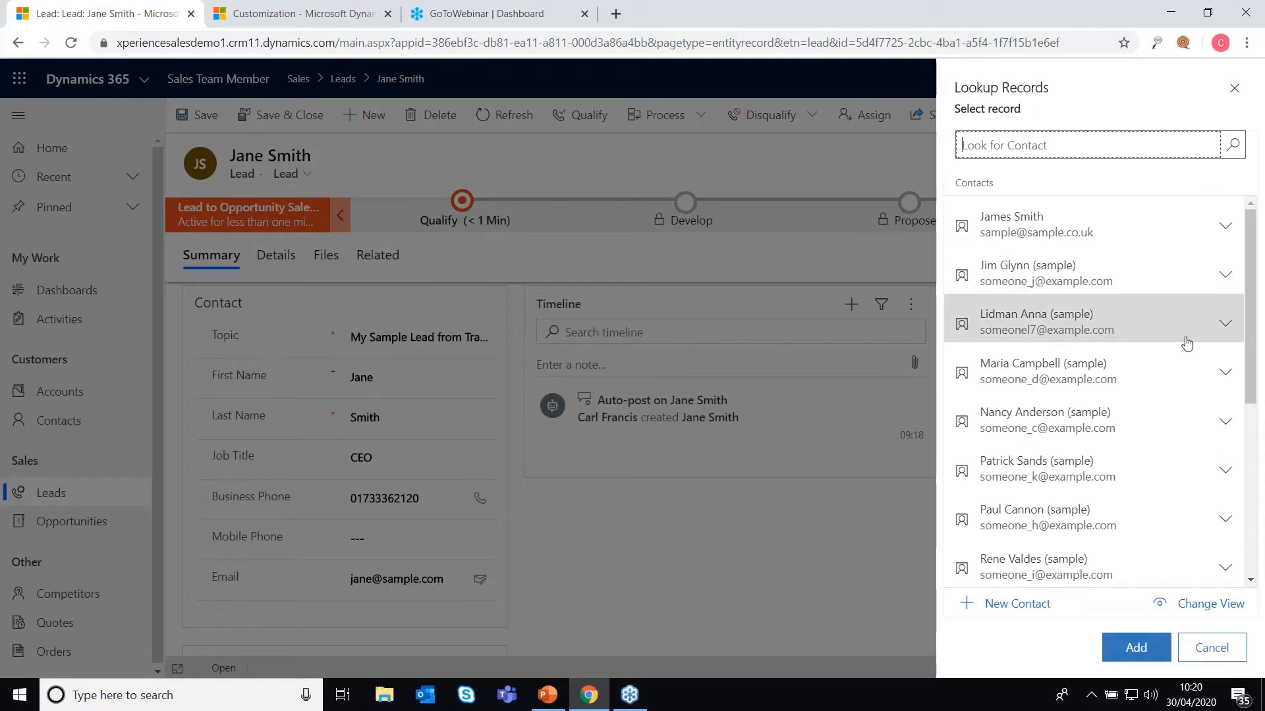
click(1141, 377)
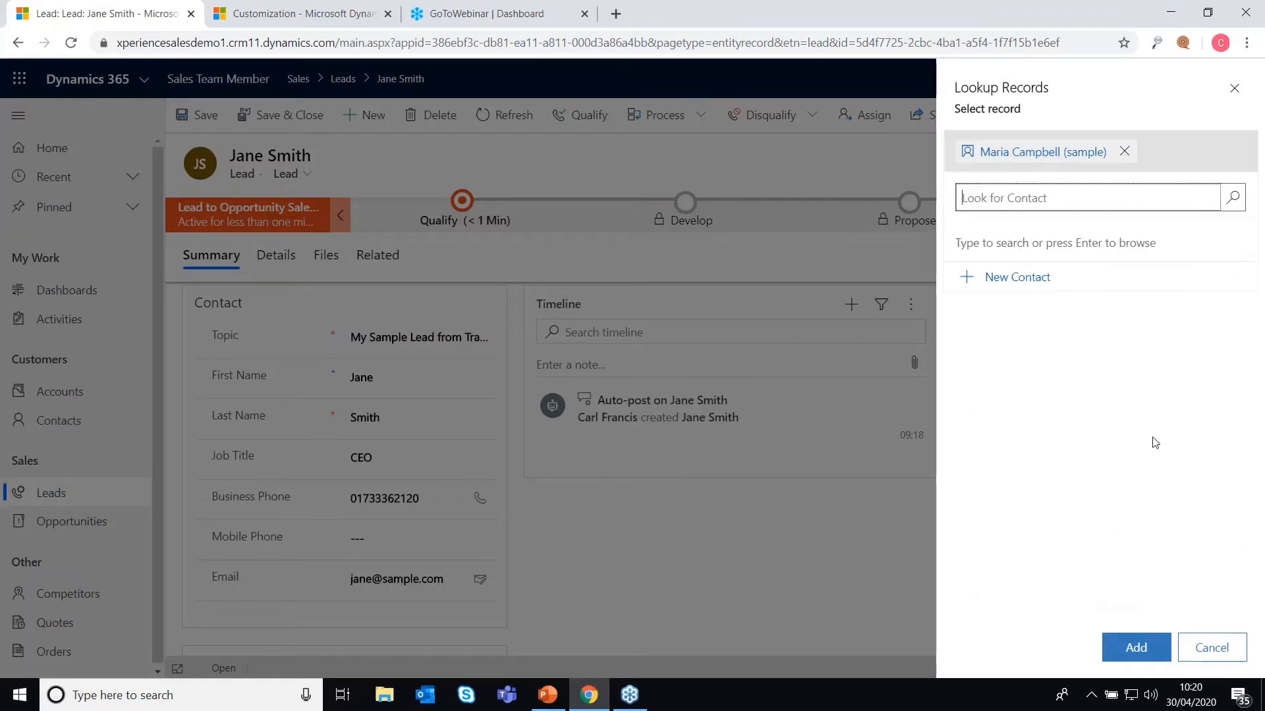
click(1135, 647)
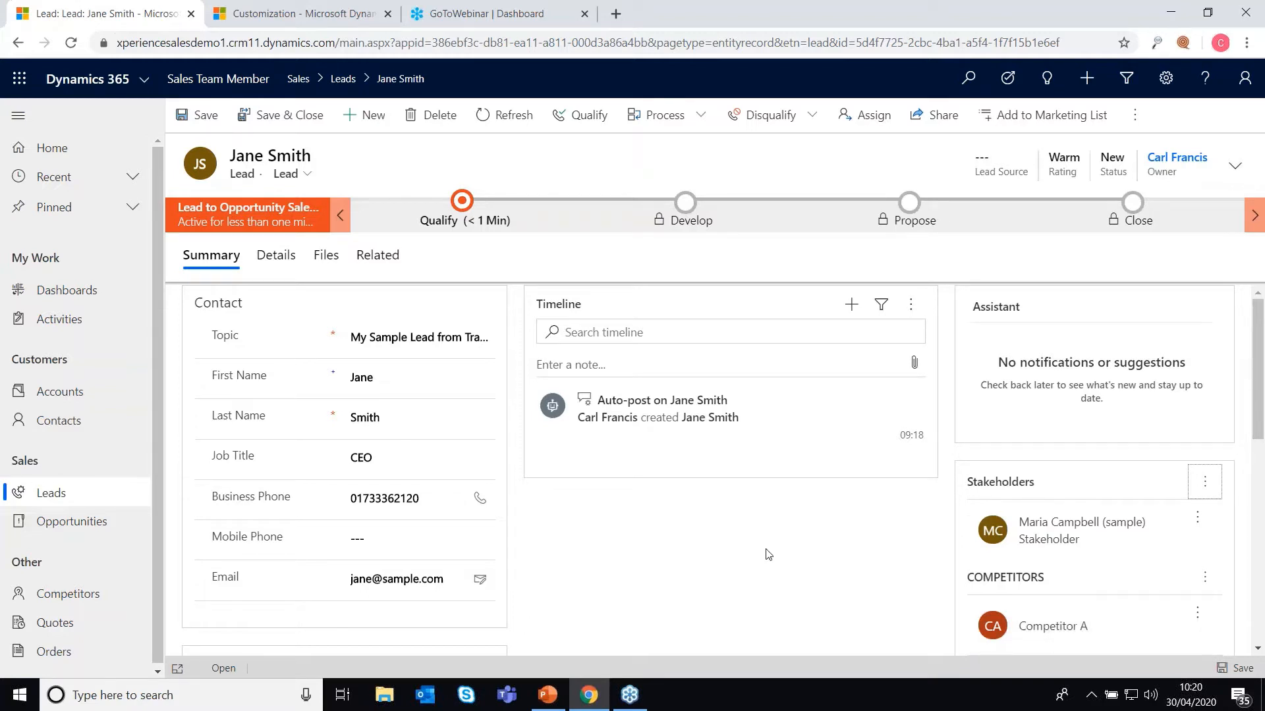
scroll(767, 553, down, 5)
scroll(768, 554, up, 5)
Step: In the header fields, keep the original owner and set Lead Source to Trade Show, then view Details
click(1227, 176)
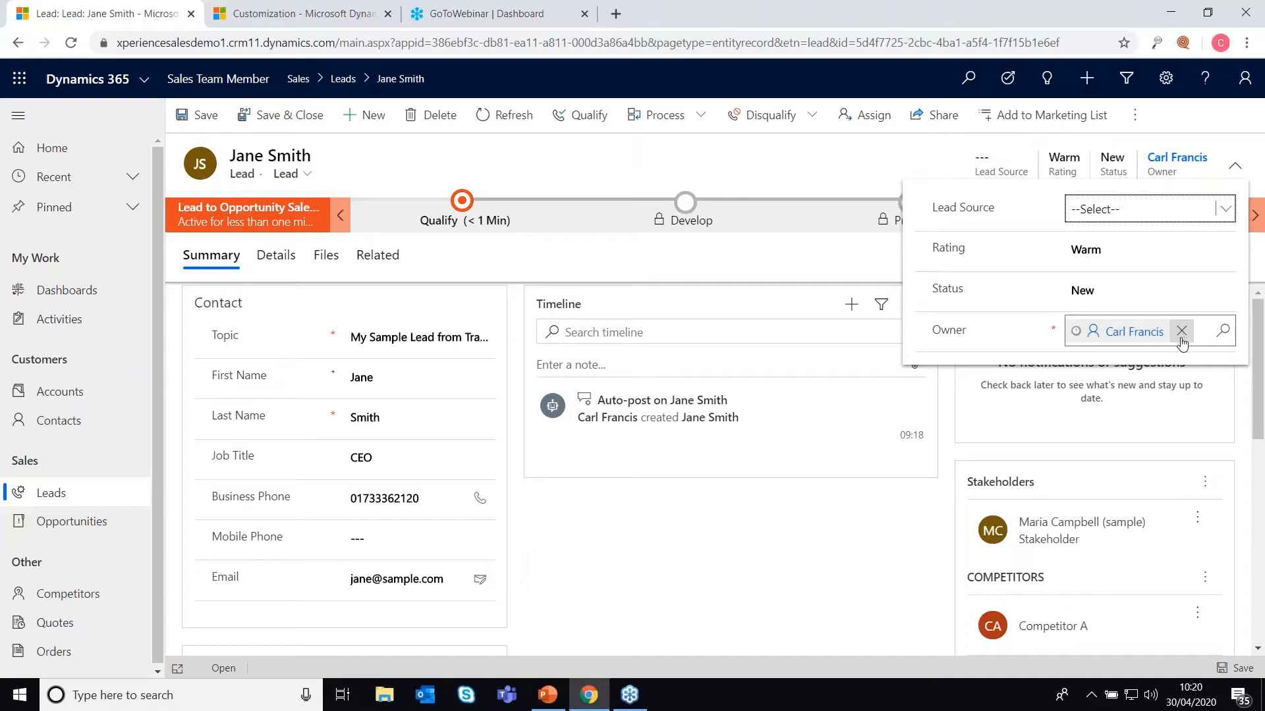
click(1182, 334)
click(1223, 331)
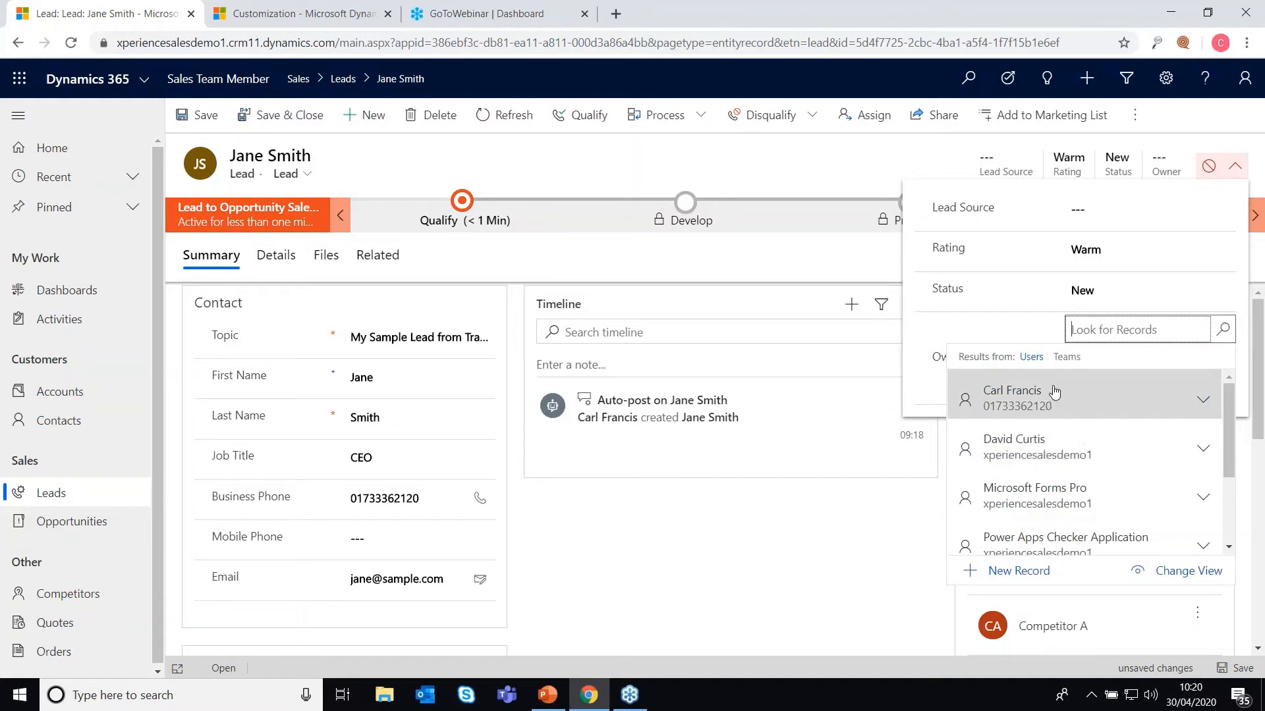
click(1094, 409)
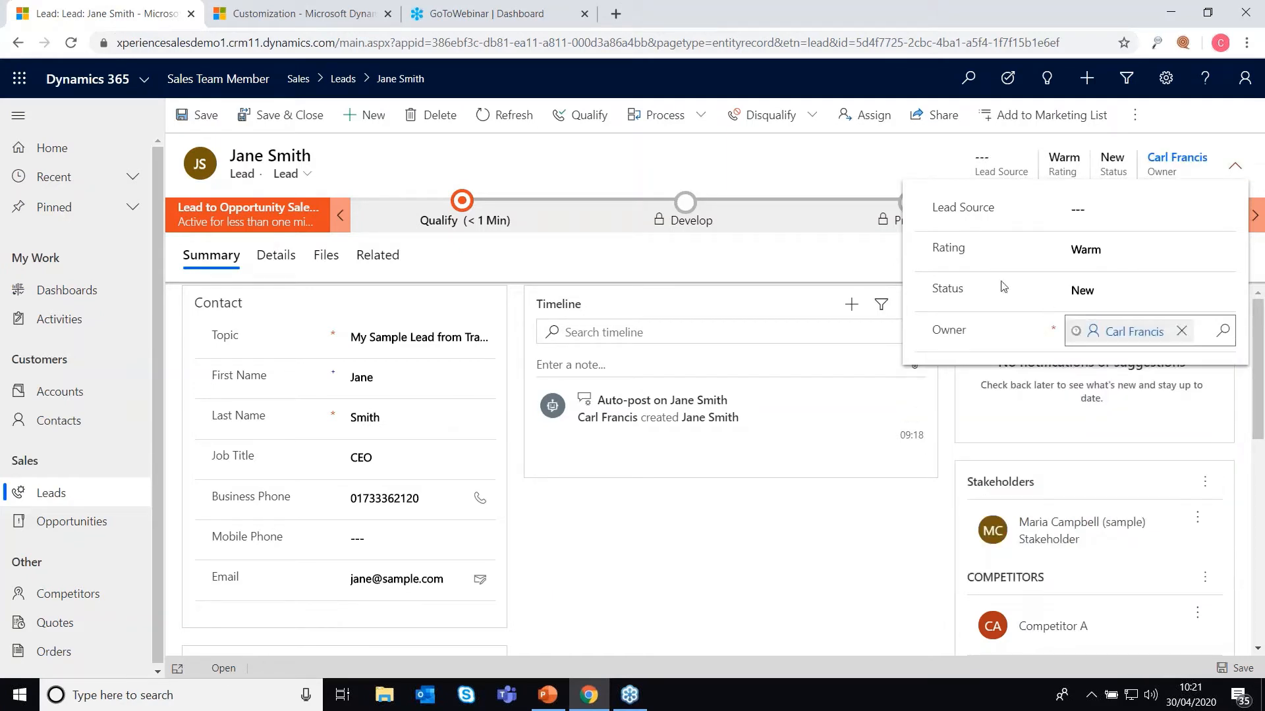
click(1120, 251)
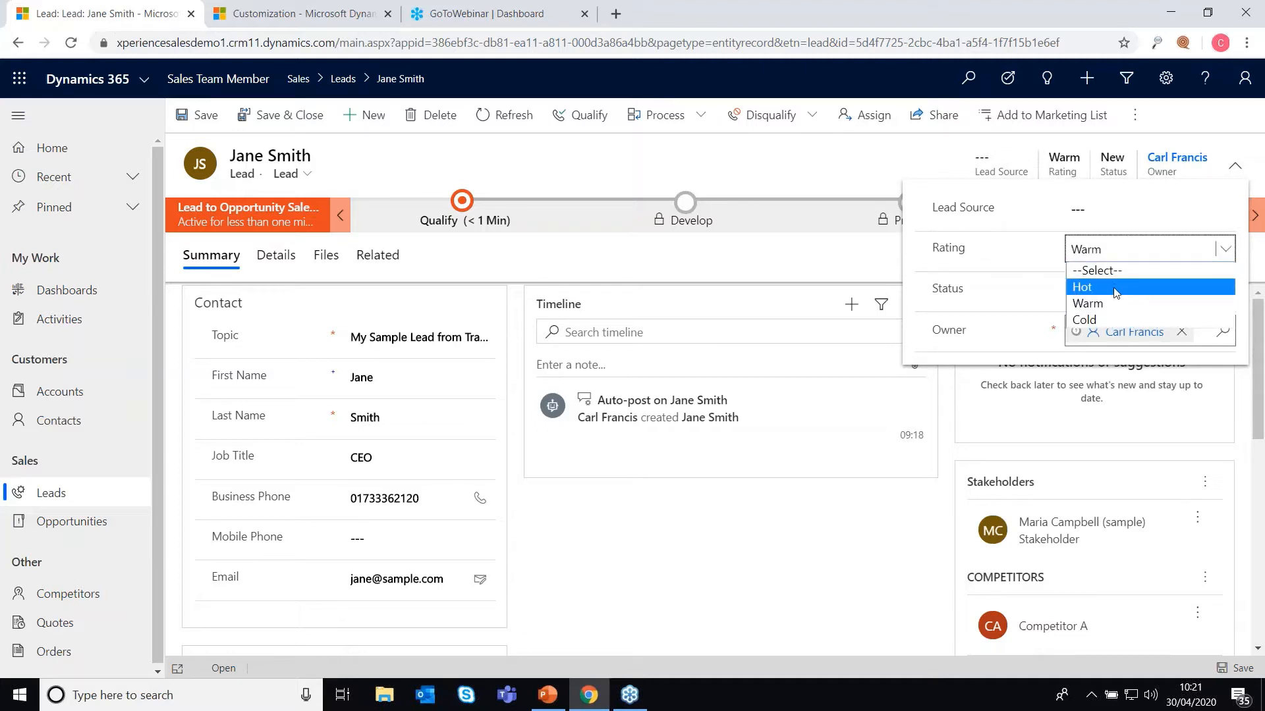
click(1104, 210)
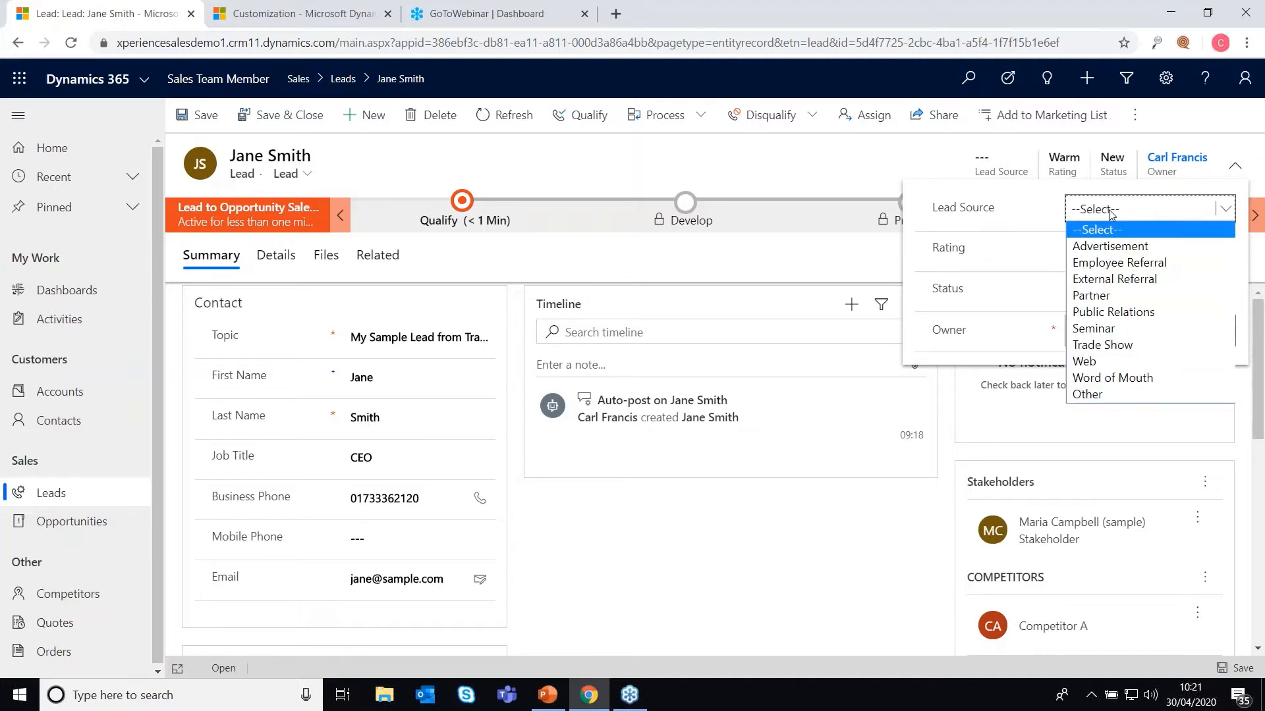
click(1112, 351)
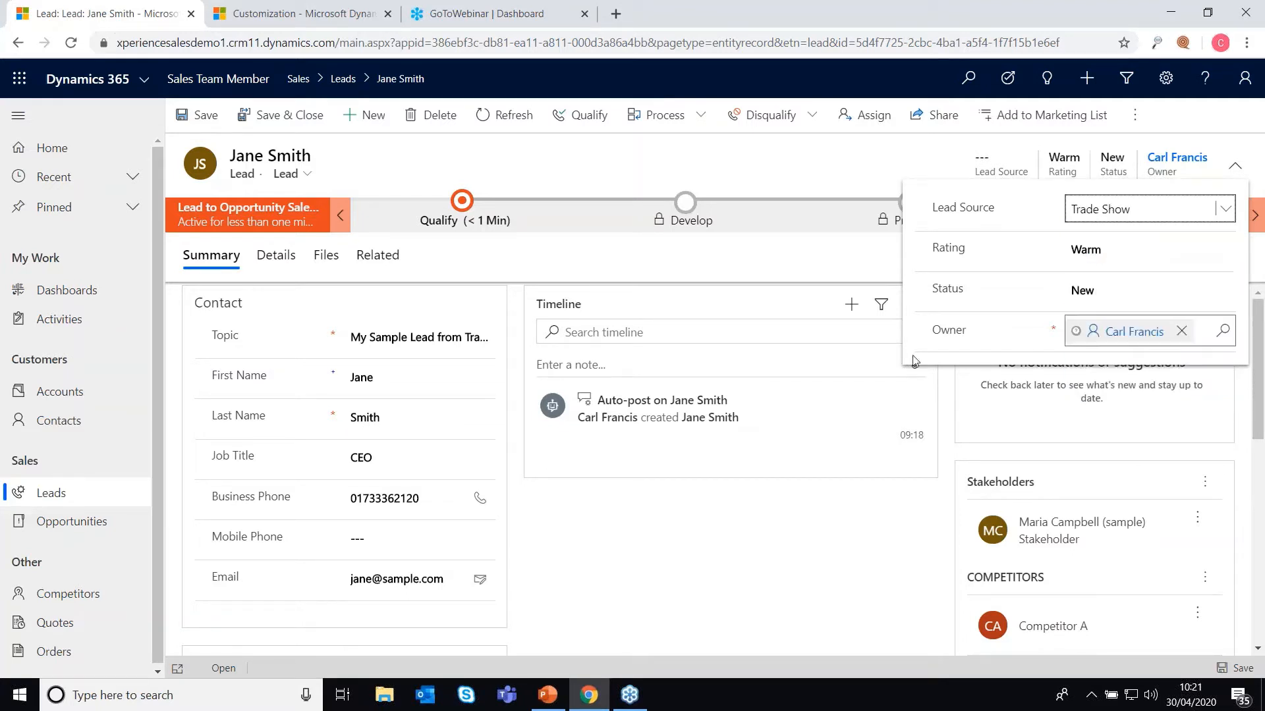
click(959, 406)
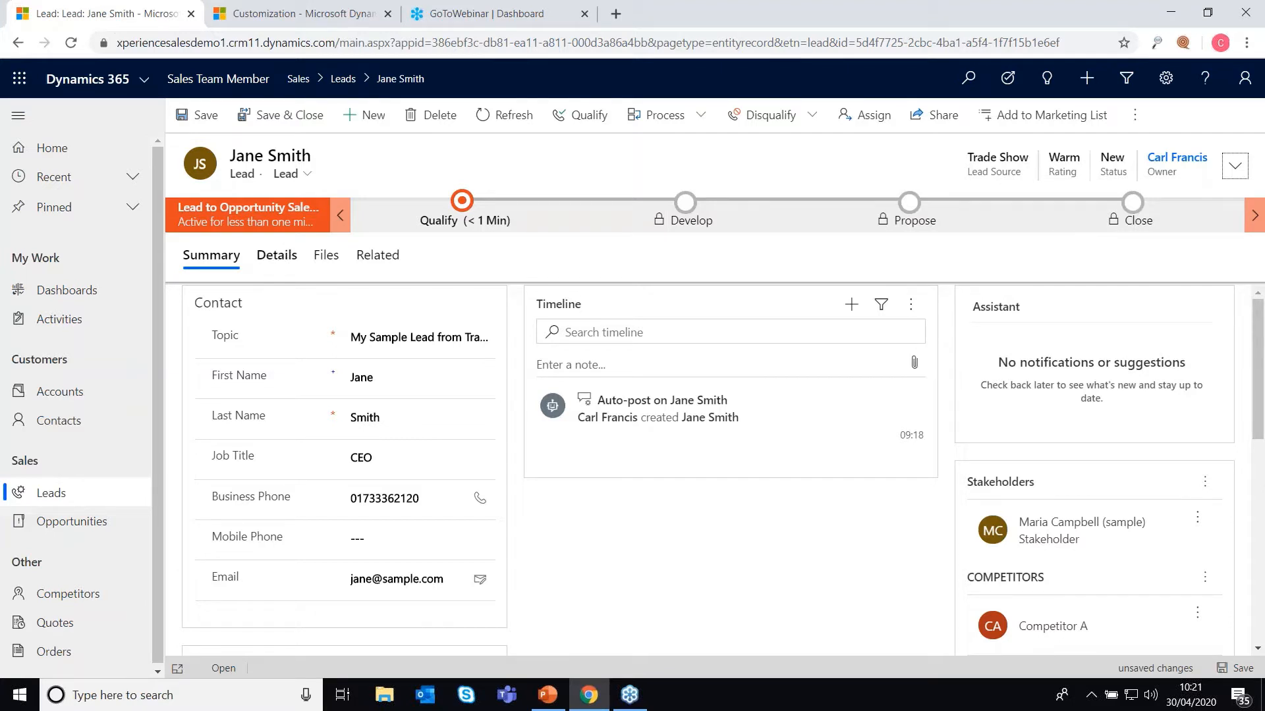
click(277, 256)
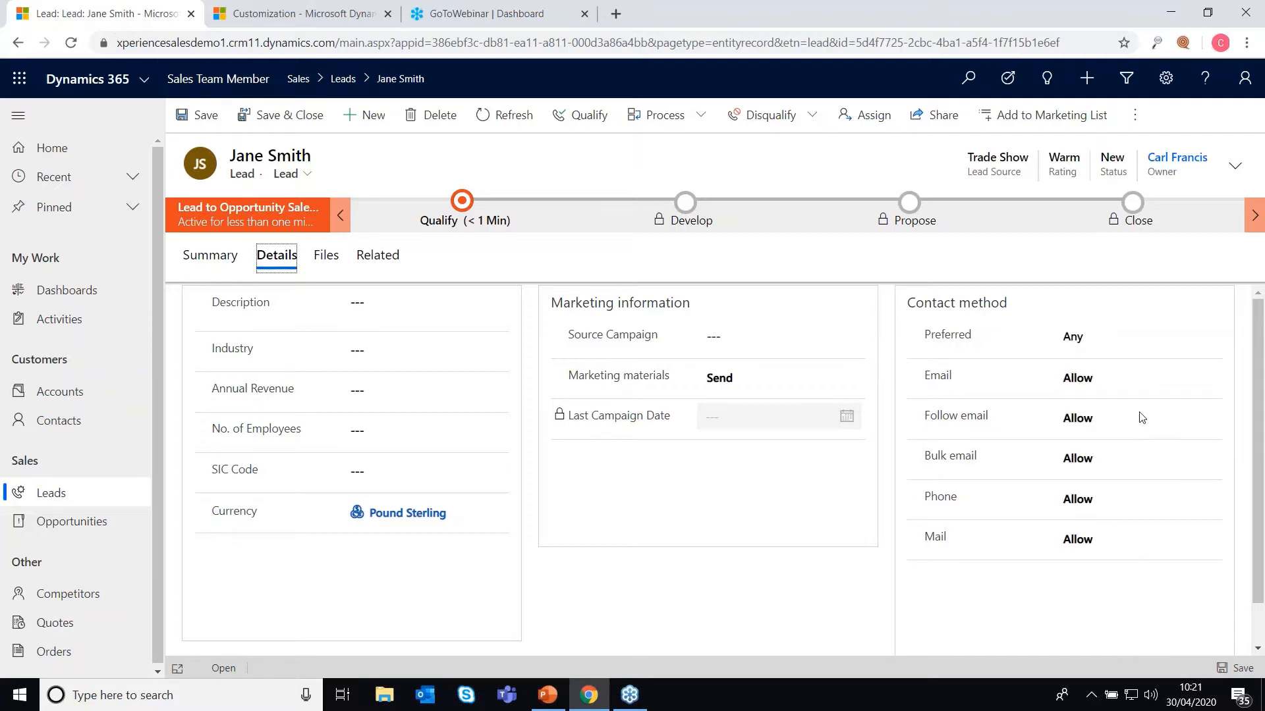
Step: Toggle Email and Bulk email to Do Not Allow and back to Allow, then return to Summary
click(1118, 383)
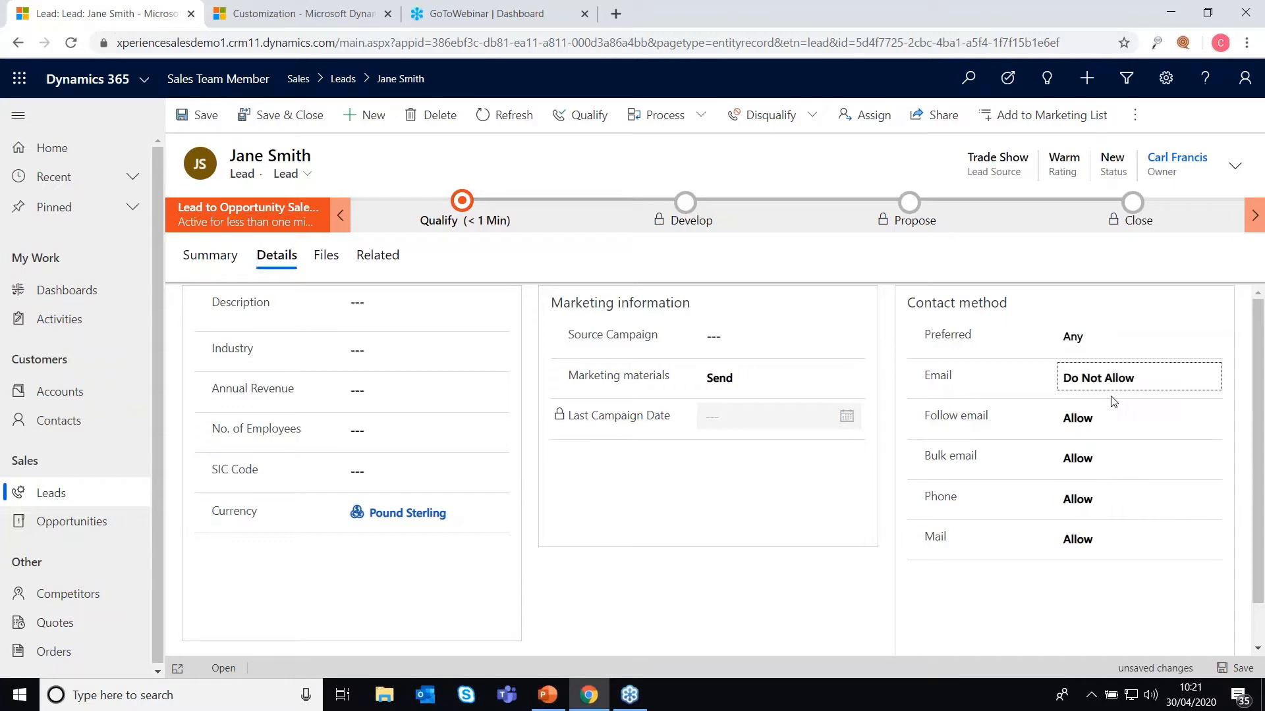
click(1120, 464)
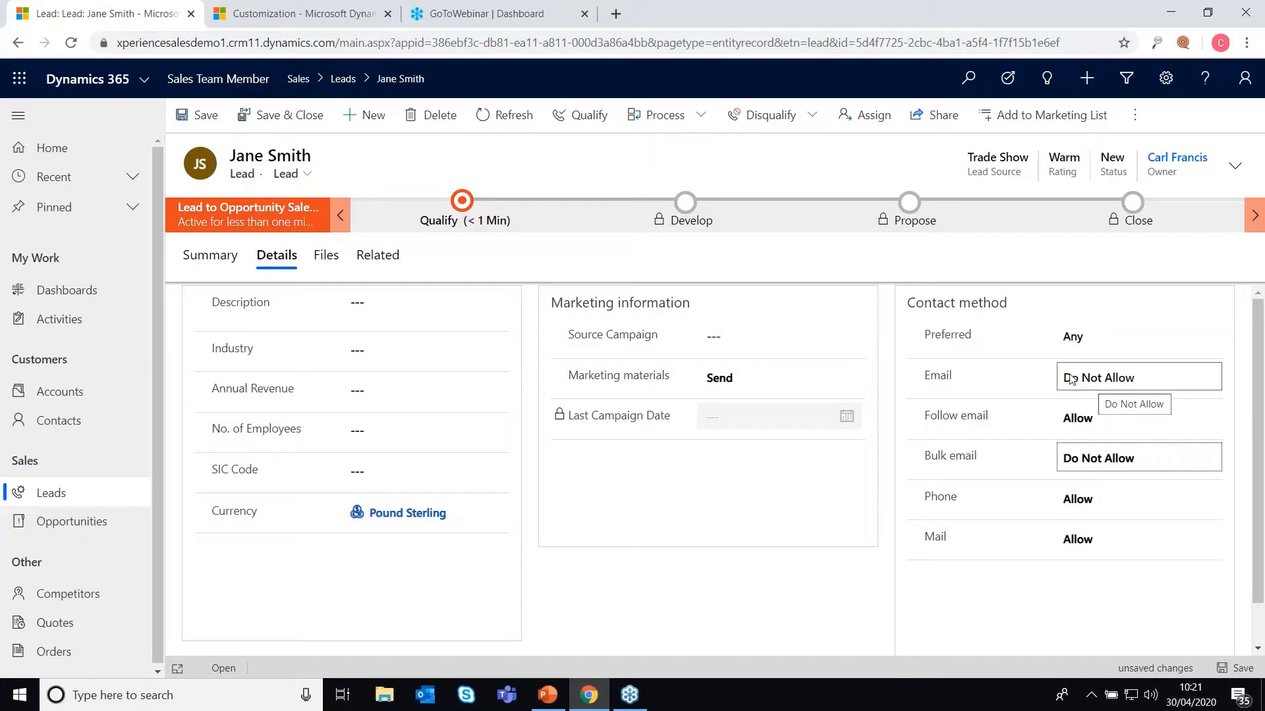
click(1093, 382)
click(1116, 466)
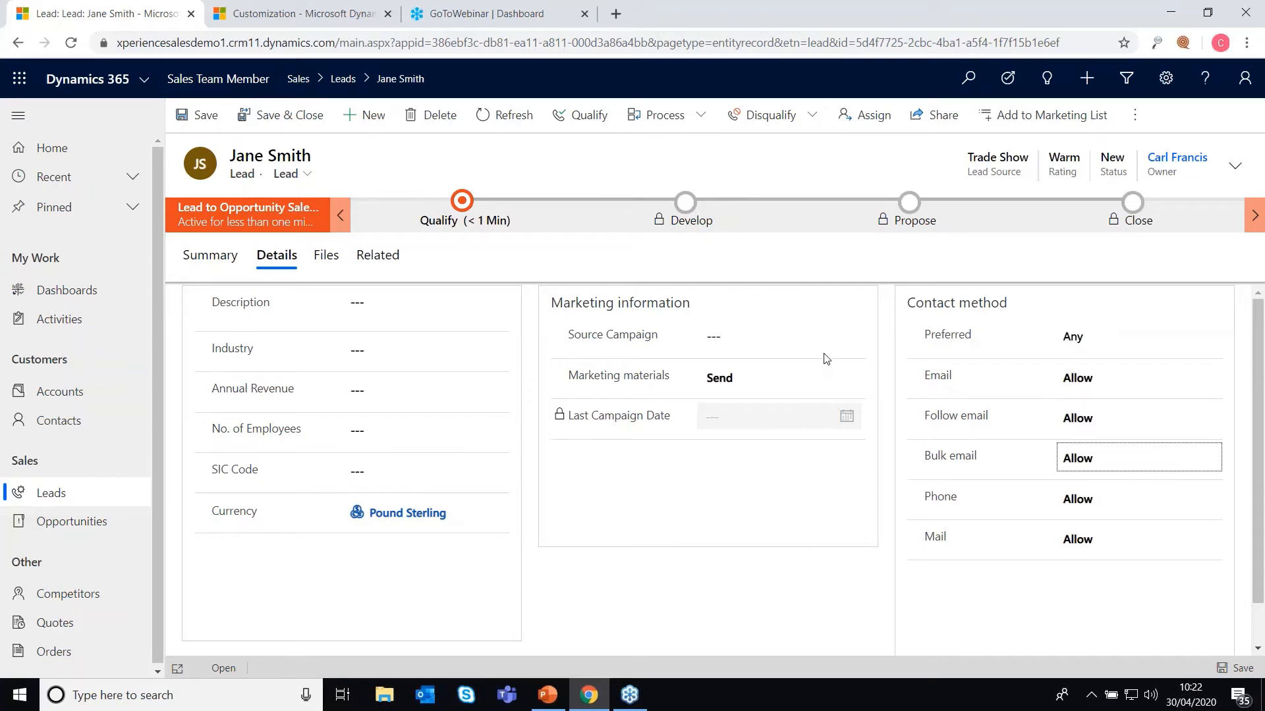
click(230, 260)
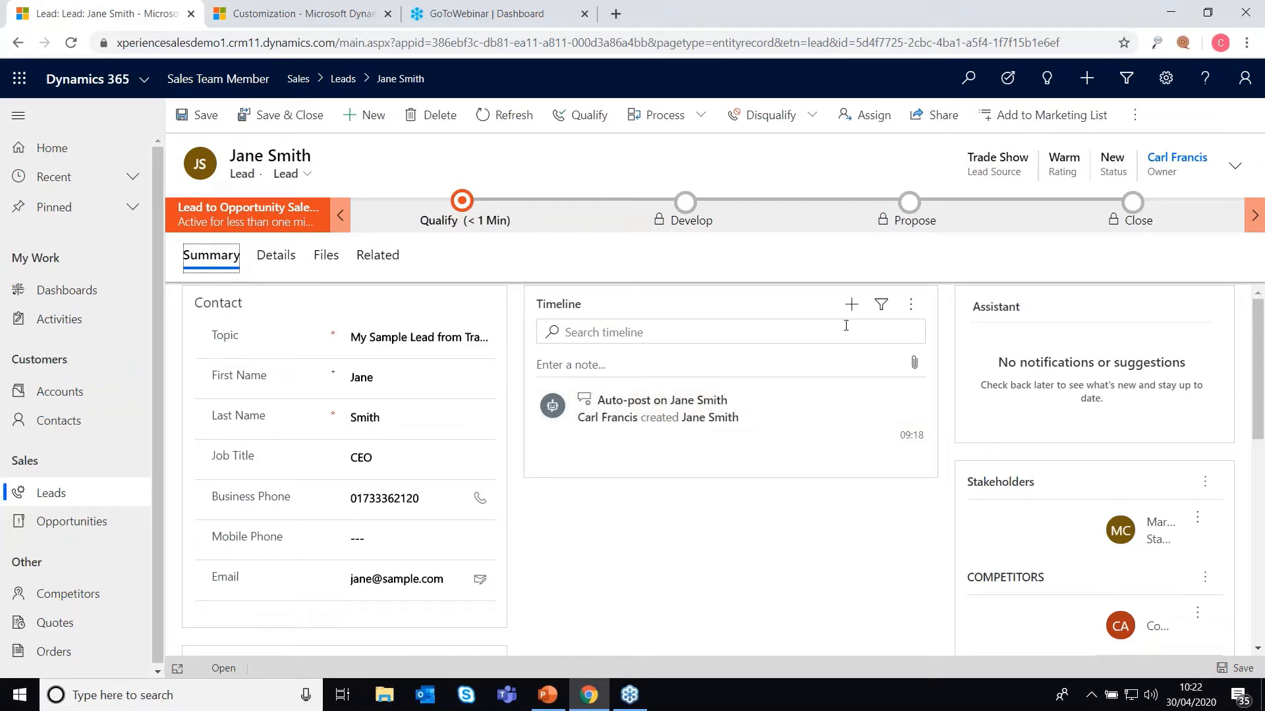
click(851, 312)
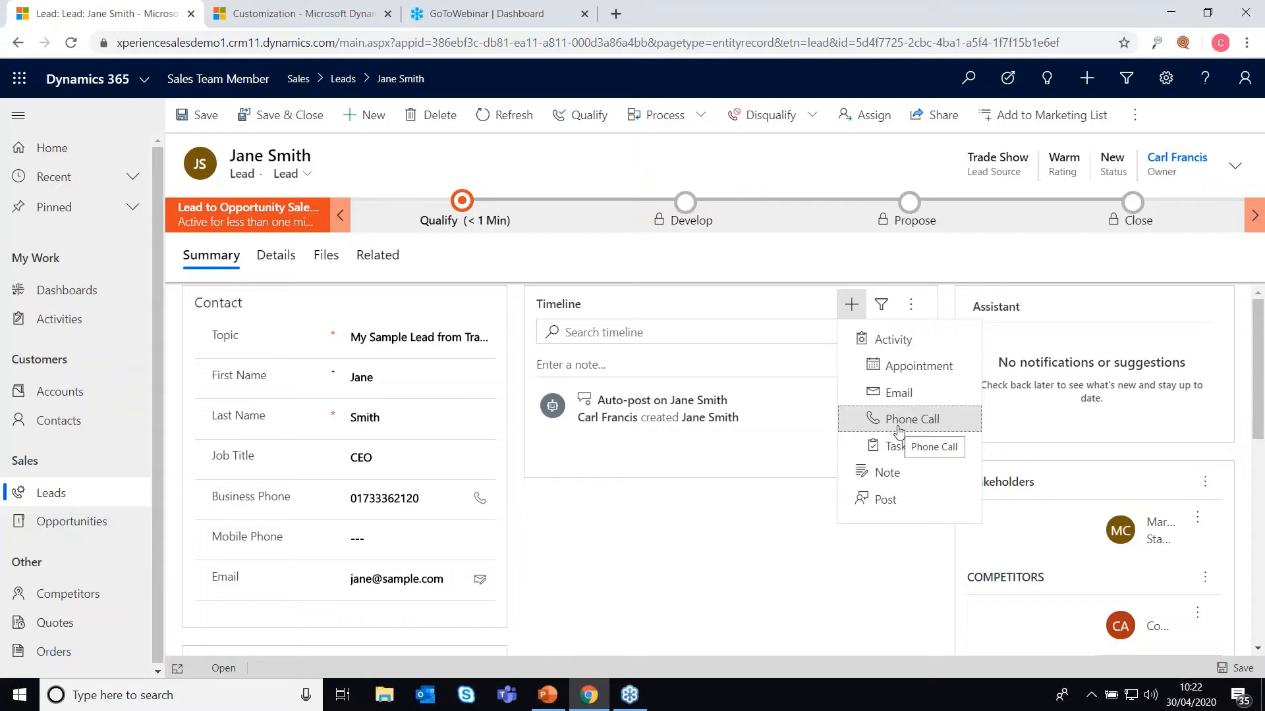
click(887, 473)
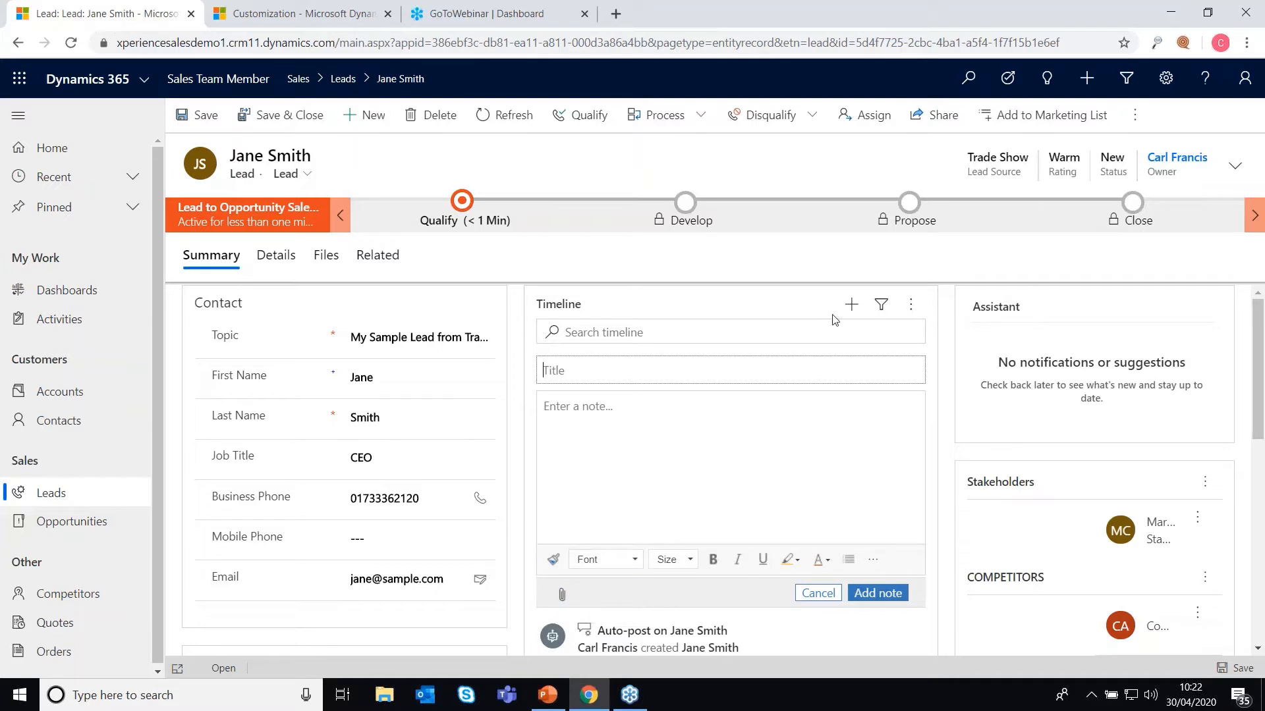
click(852, 305)
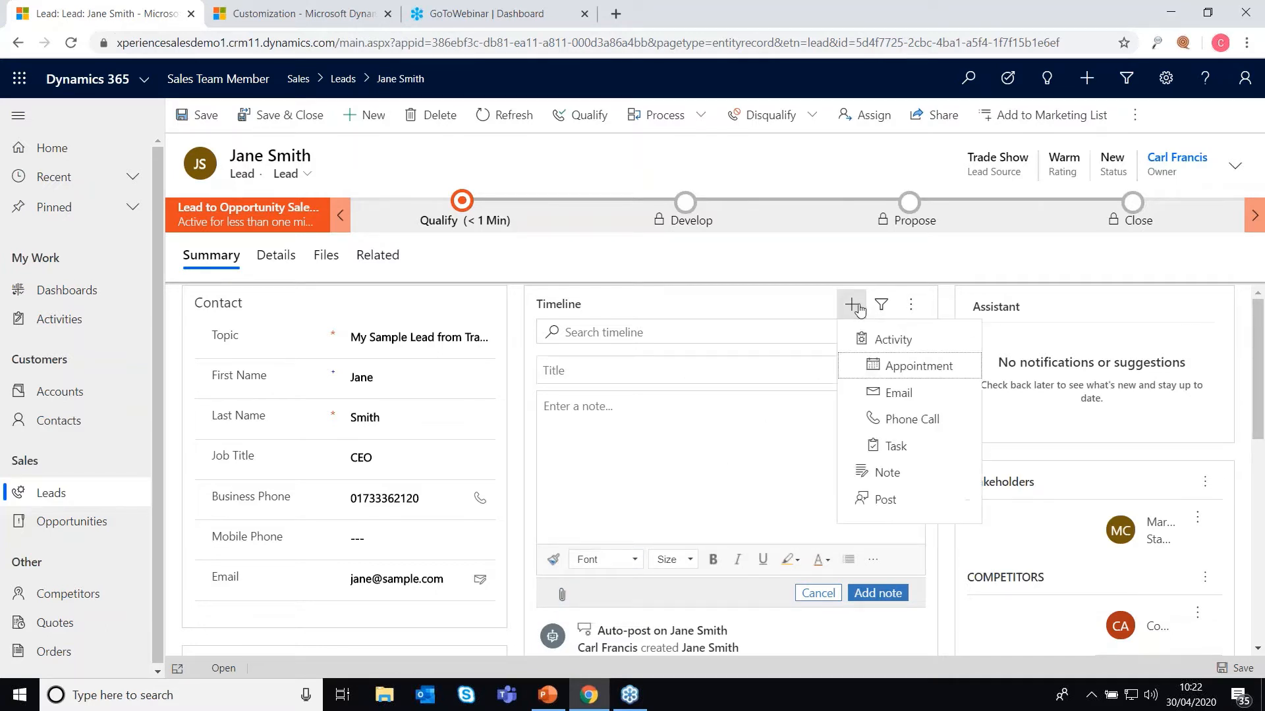
click(773, 307)
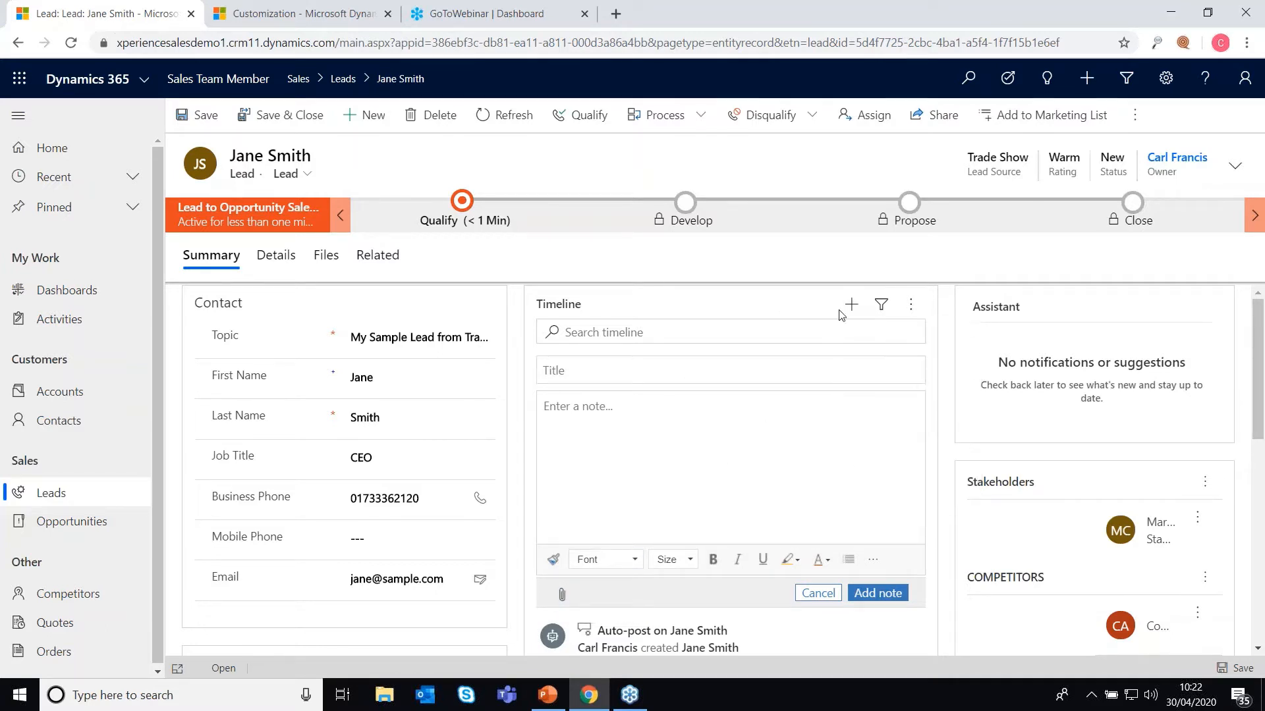
click(818, 593)
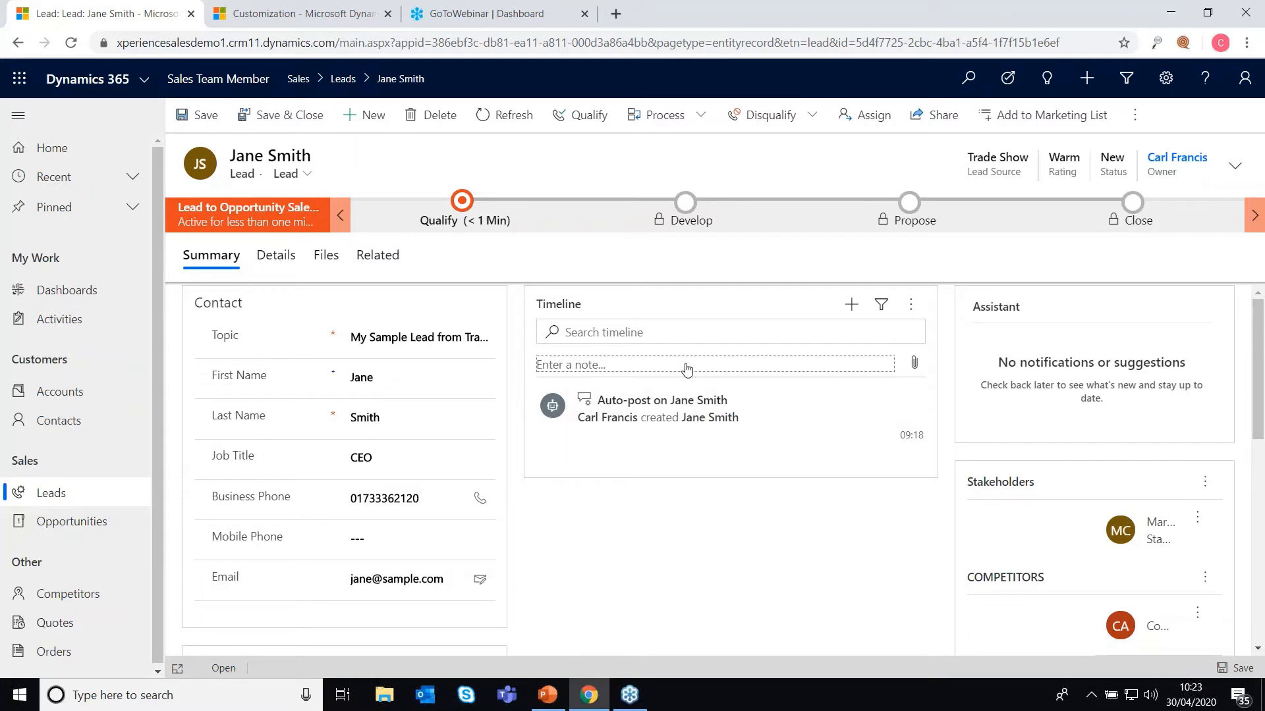
click(853, 305)
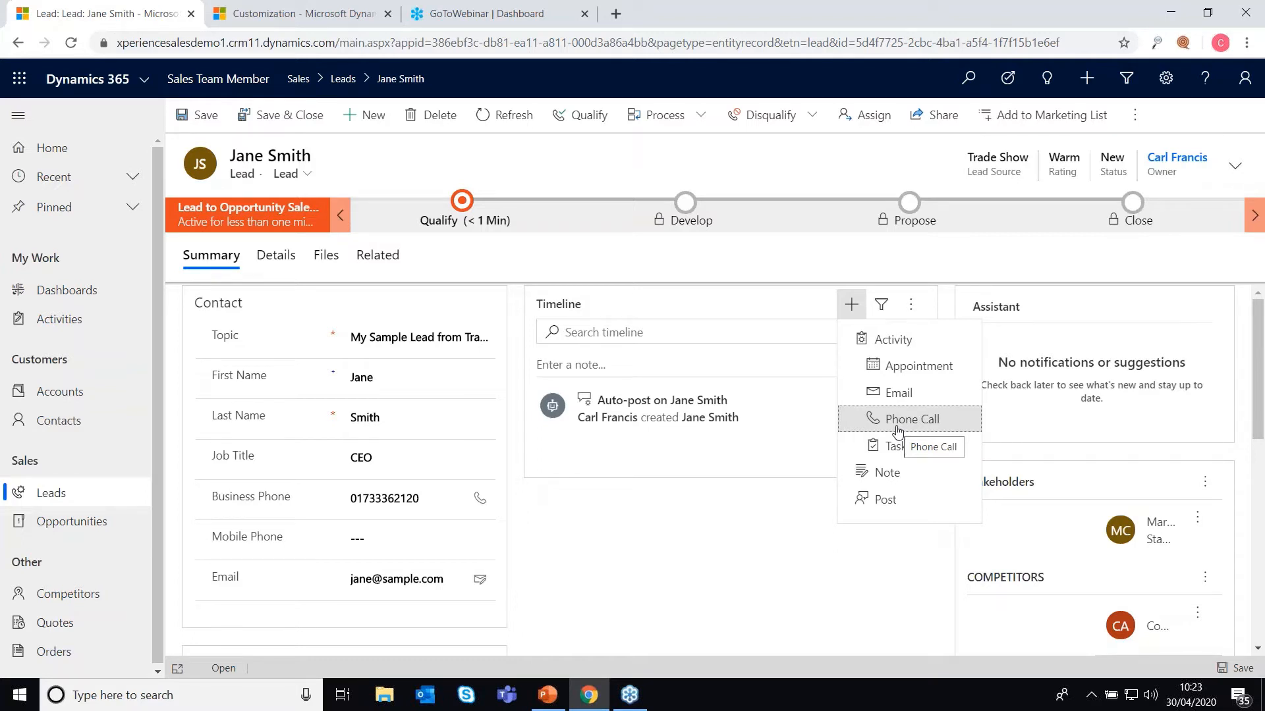
click(673, 261)
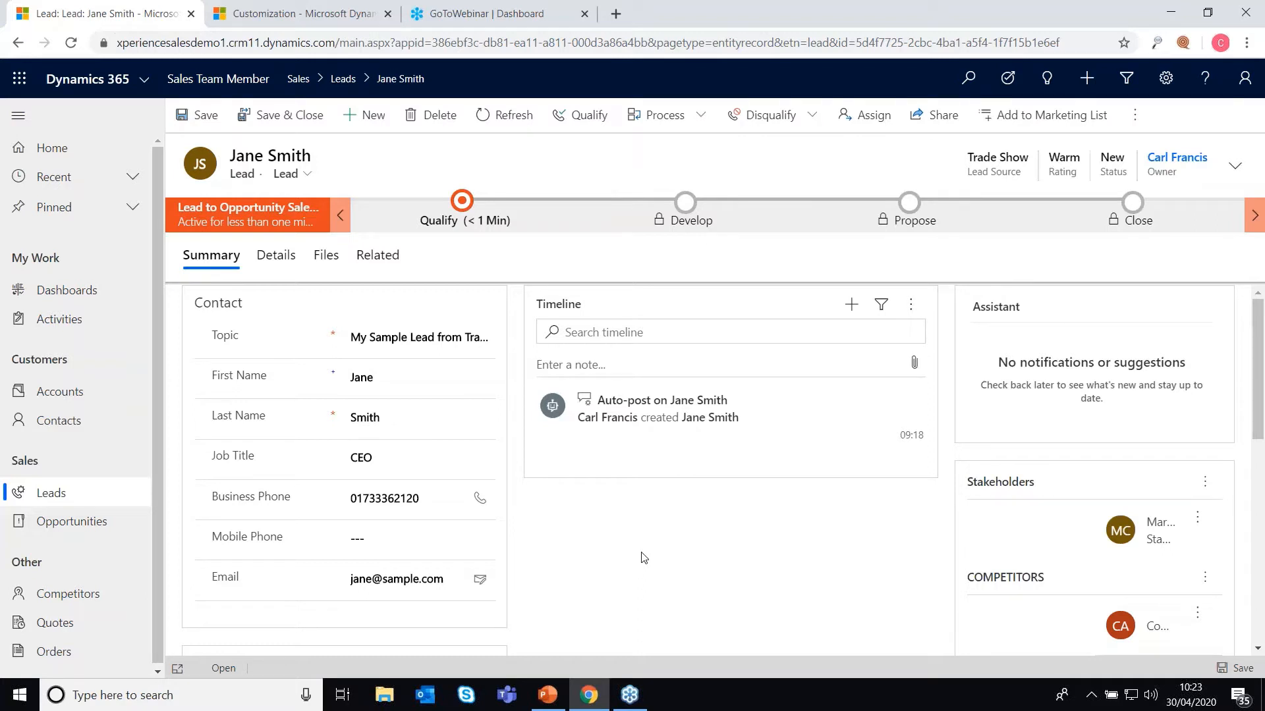
click(44, 499)
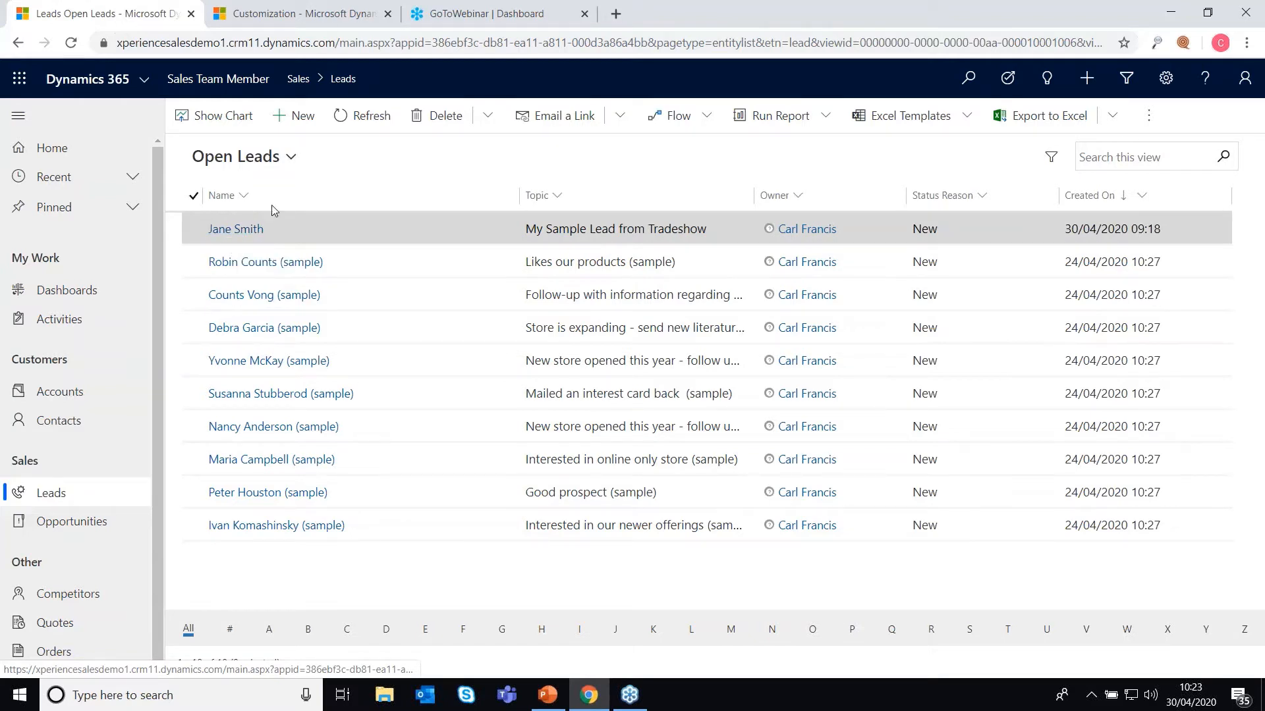
click(290, 158)
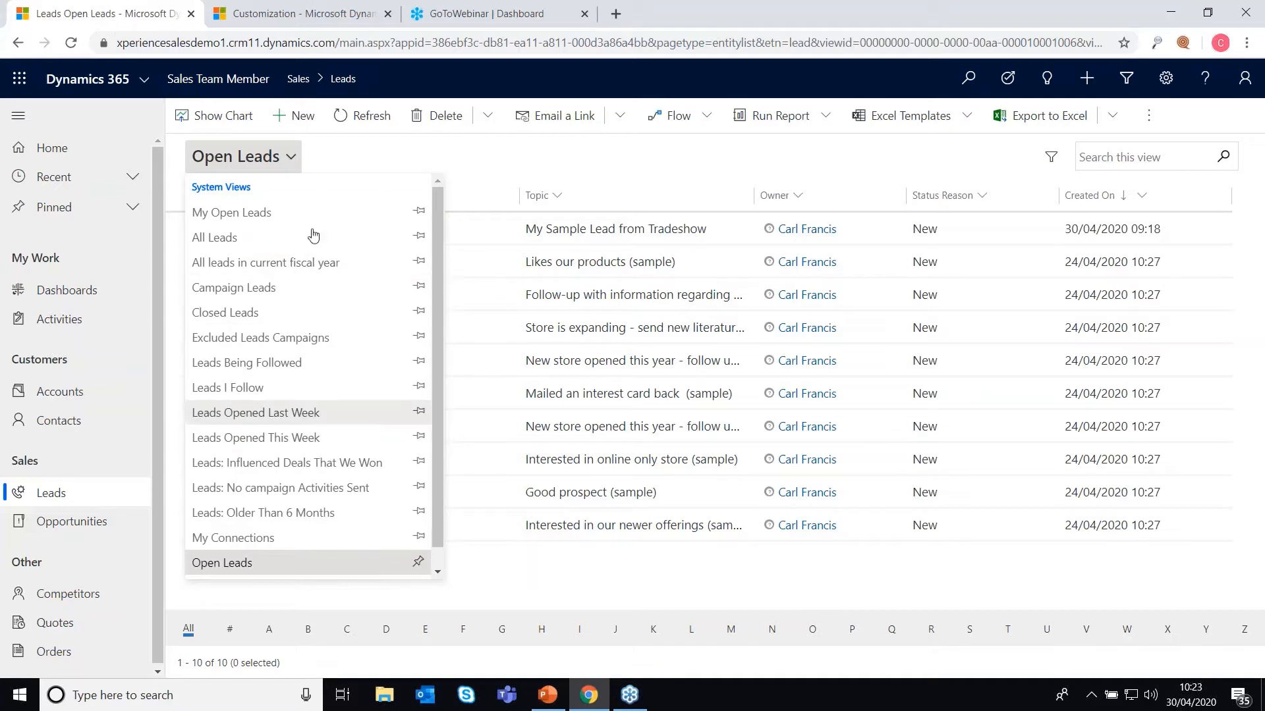
click(471, 157)
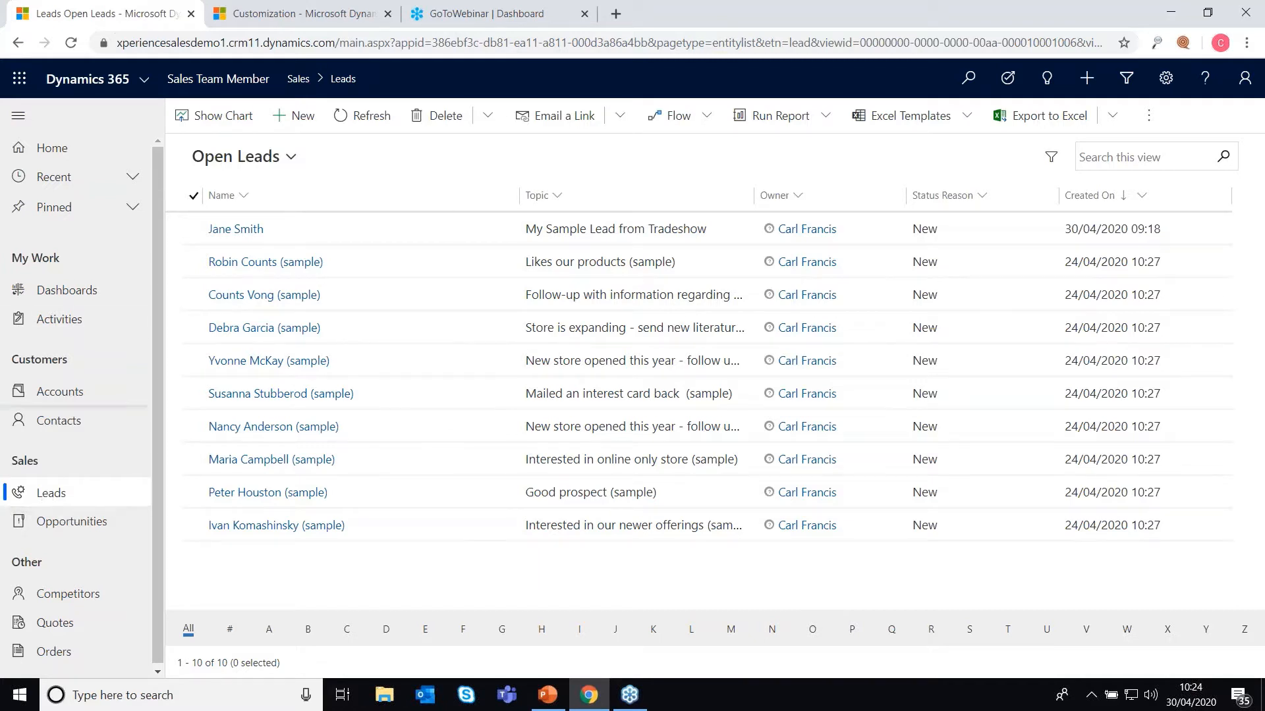
click(291, 159)
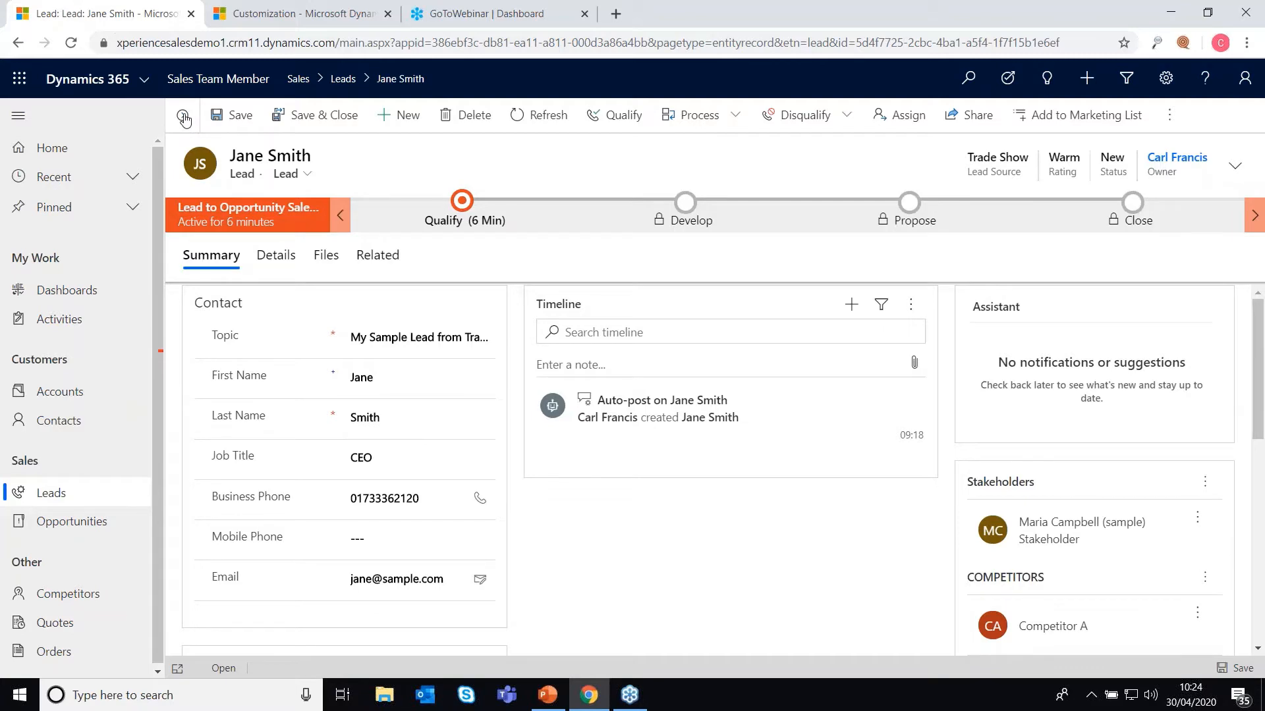
Step: Show the open leads side list, open a lead from it, and display the Disqualify reasons
click(184, 116)
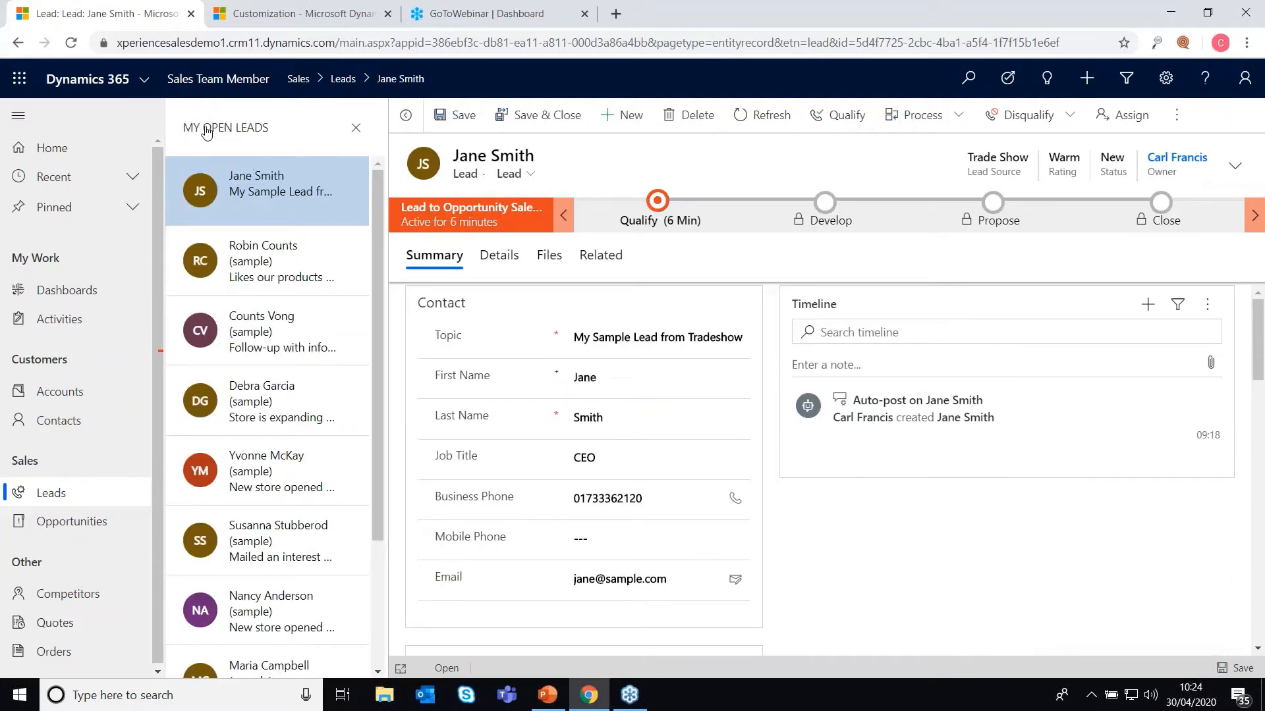
scroll(373, 299, down, 2)
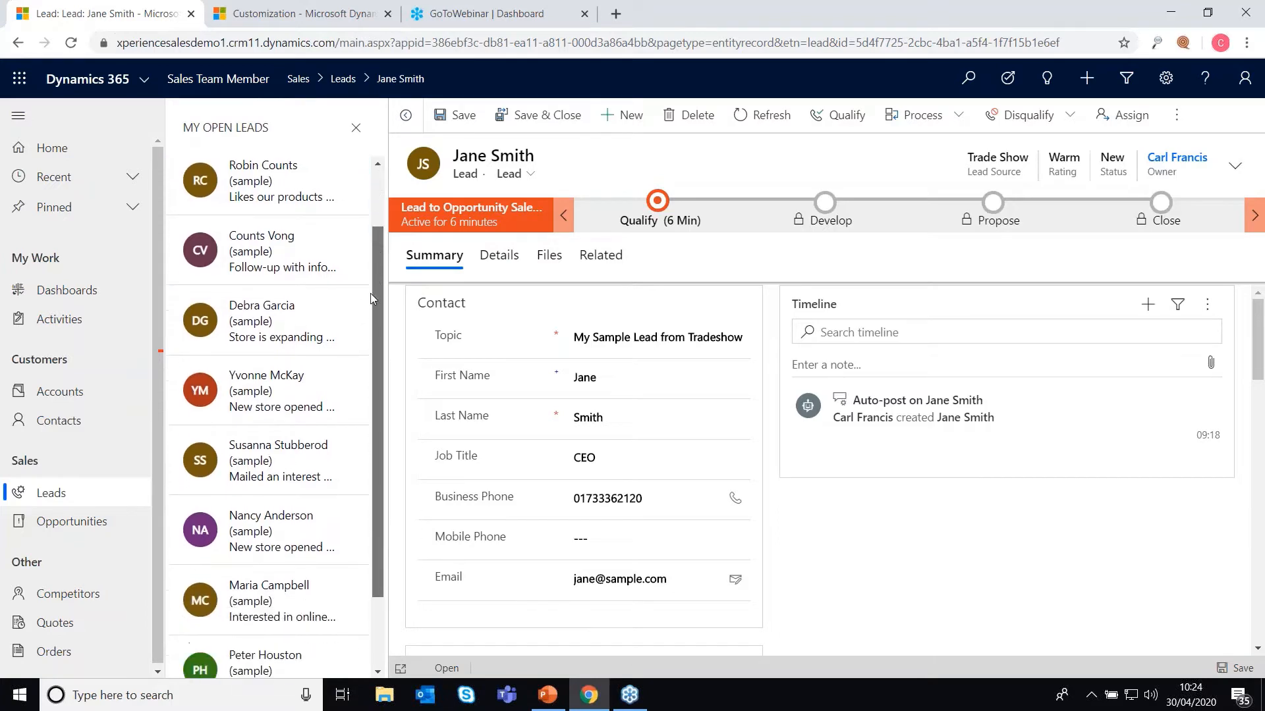
scroll(370, 316, down, 3)
scroll(367, 276, up, 5)
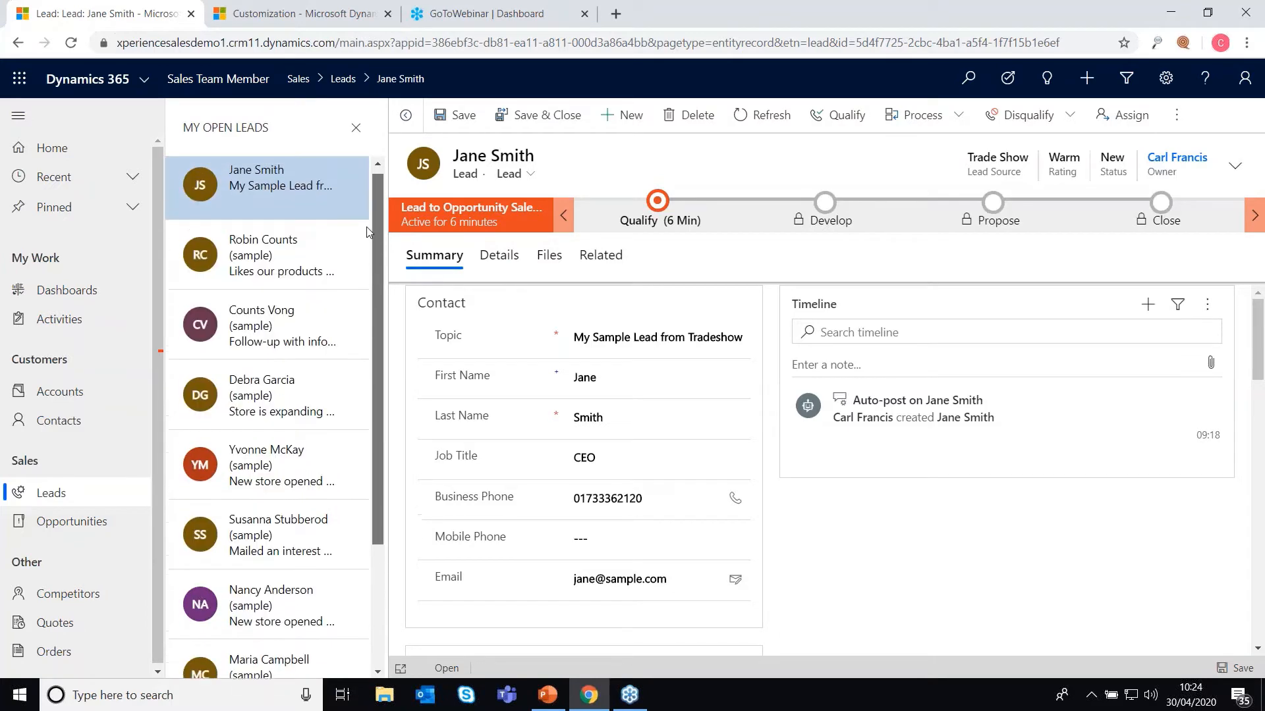
click(254, 329)
click(847, 117)
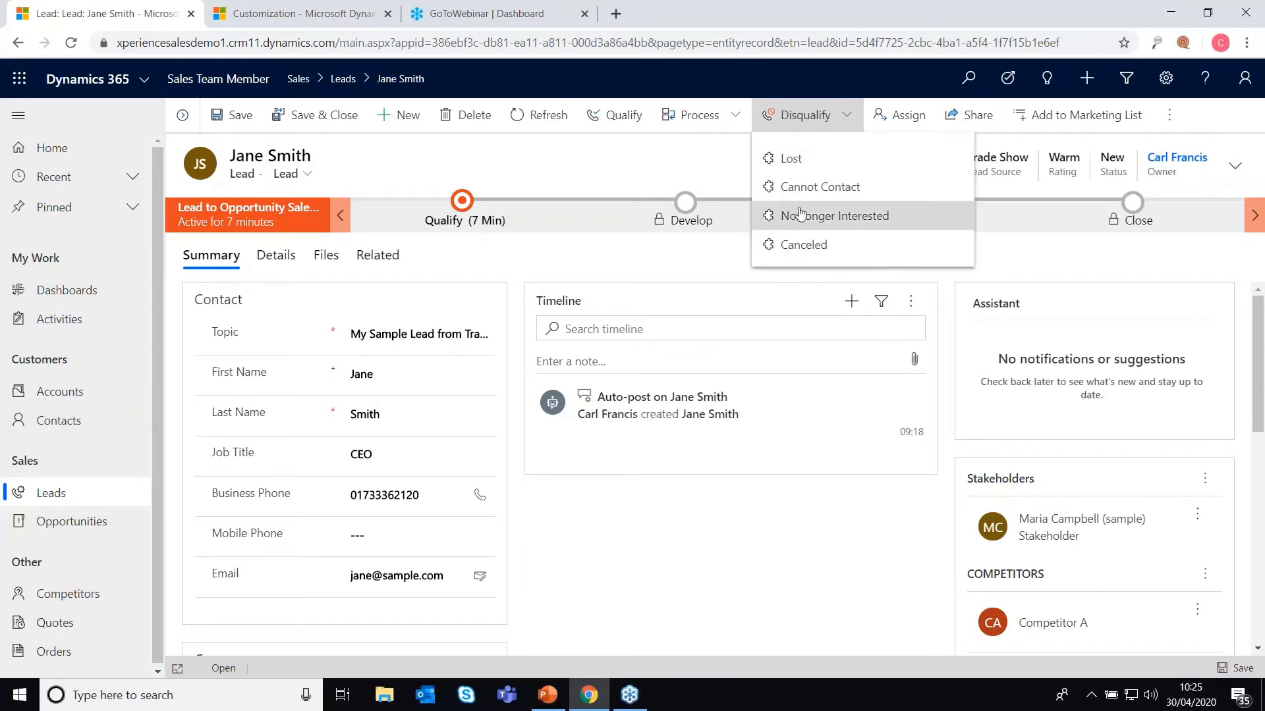
Step: Disqualify the tradeshow lead as Lost, then reactivate it so its status returns to New
click(793, 160)
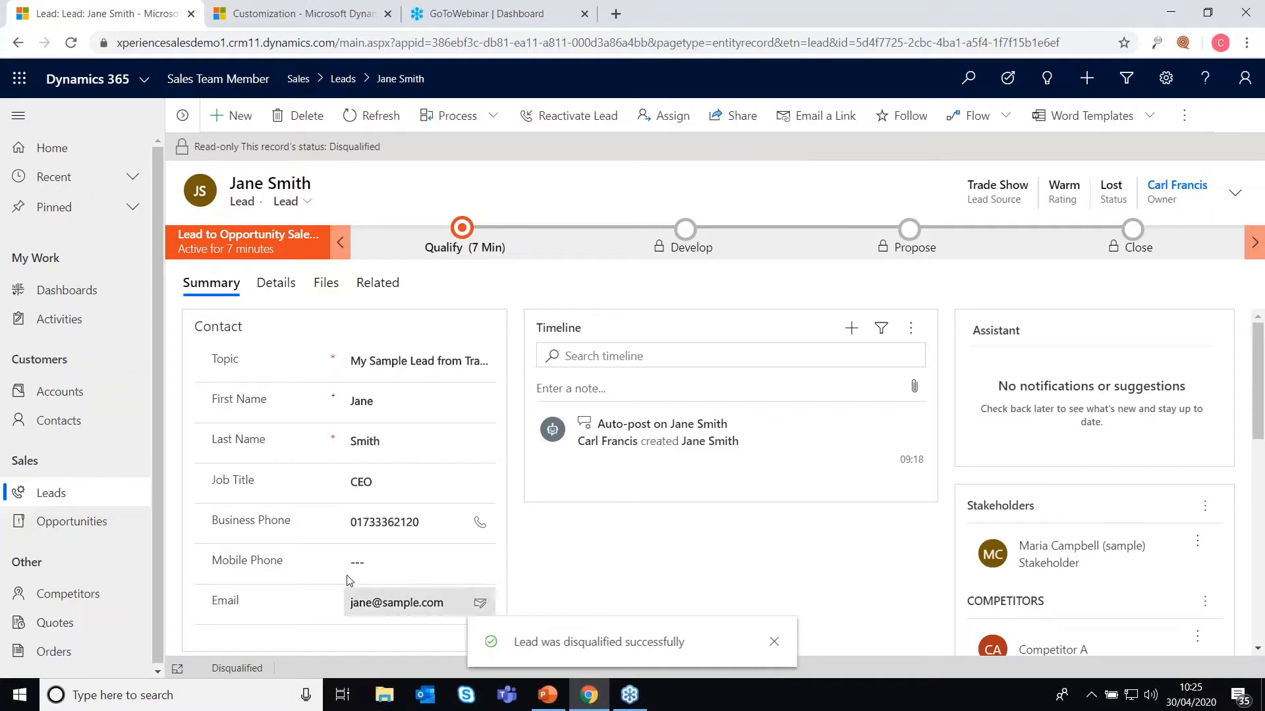
click(39, 500)
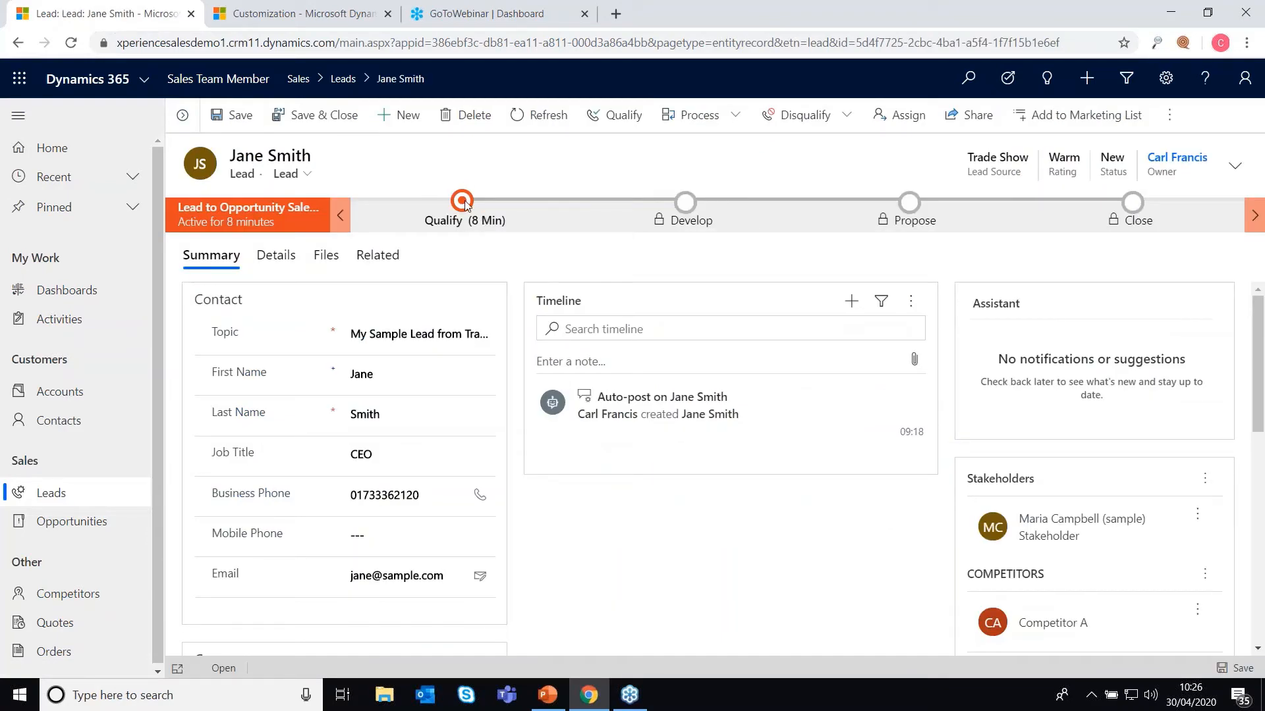
click(463, 202)
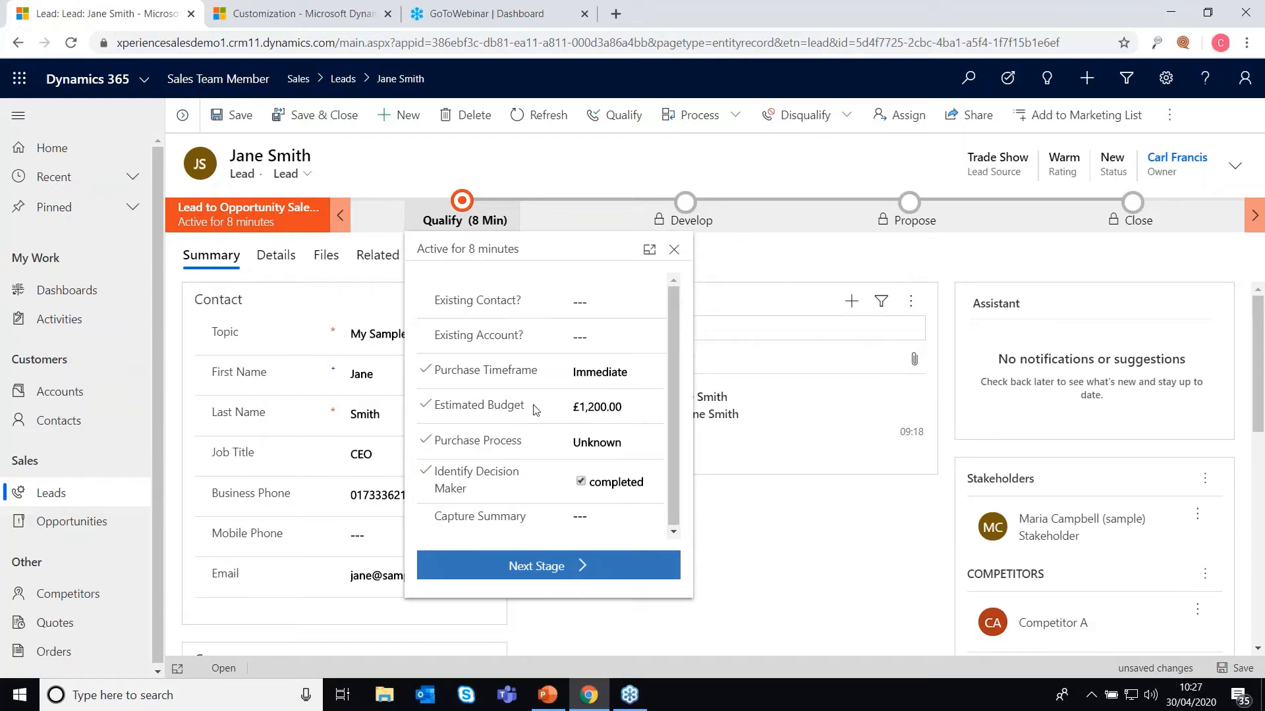
click(323, 302)
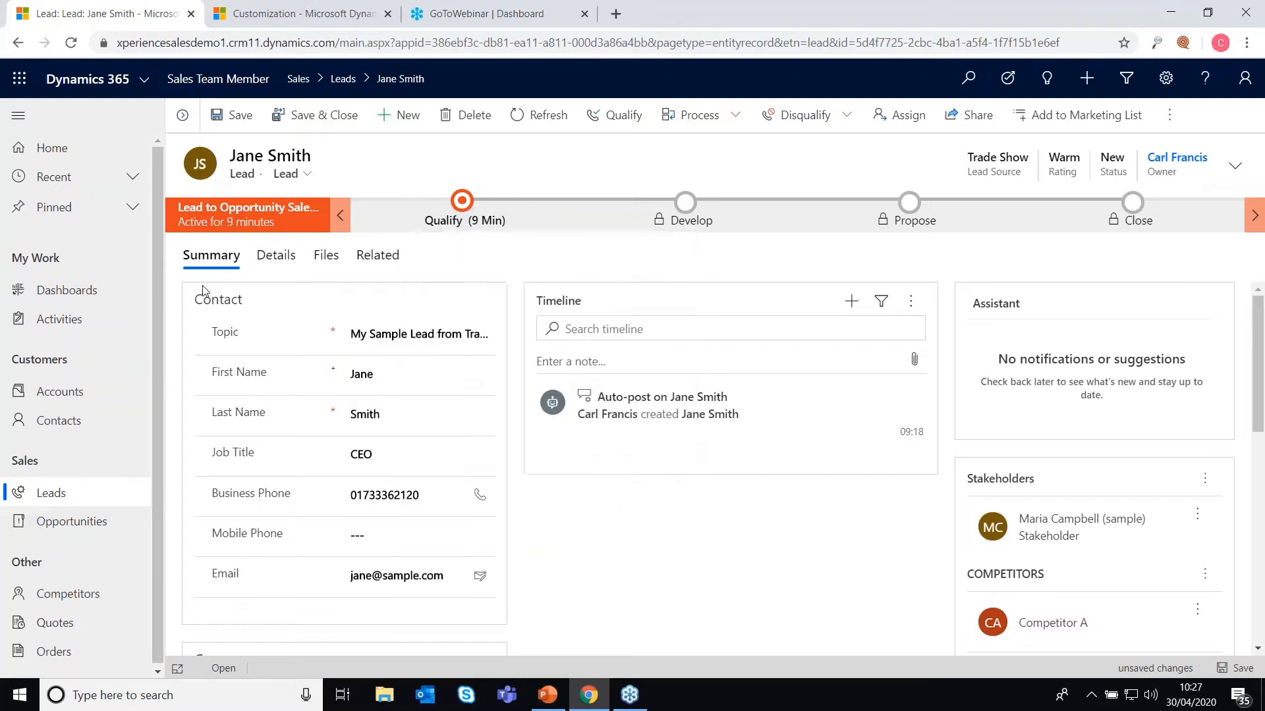
scroll(412, 466, down, 6)
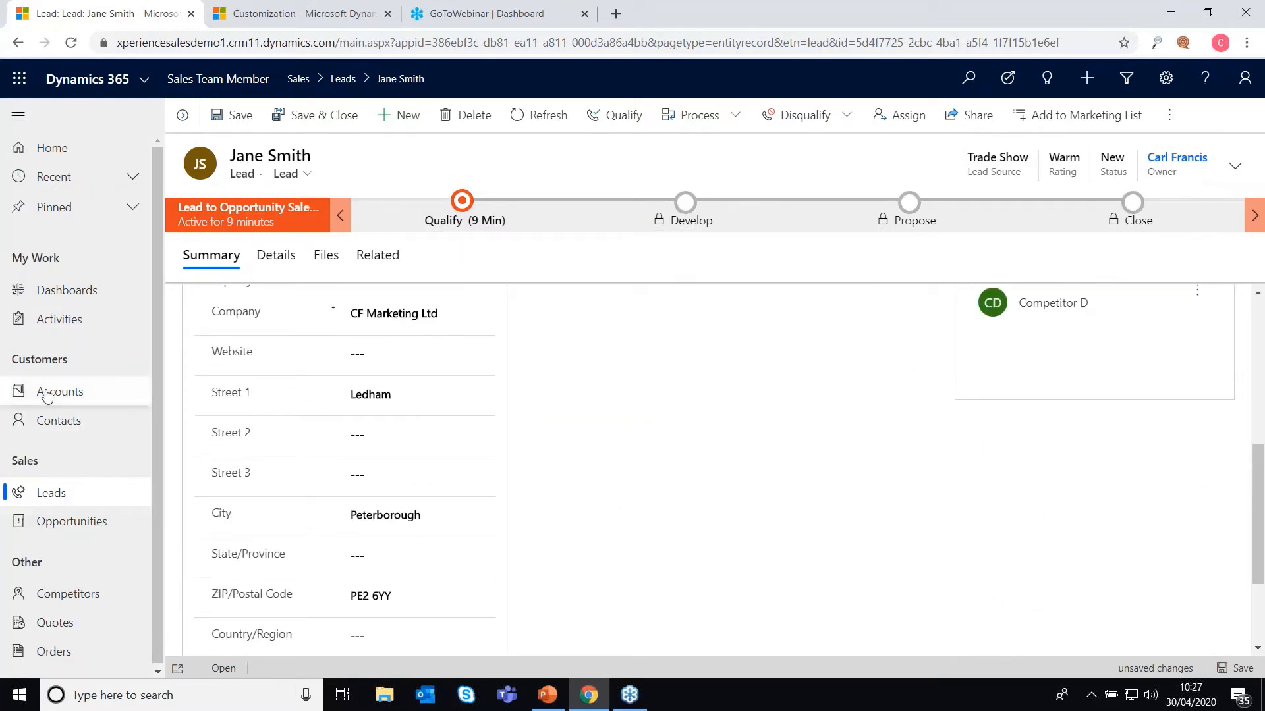
click(461, 200)
click(580, 336)
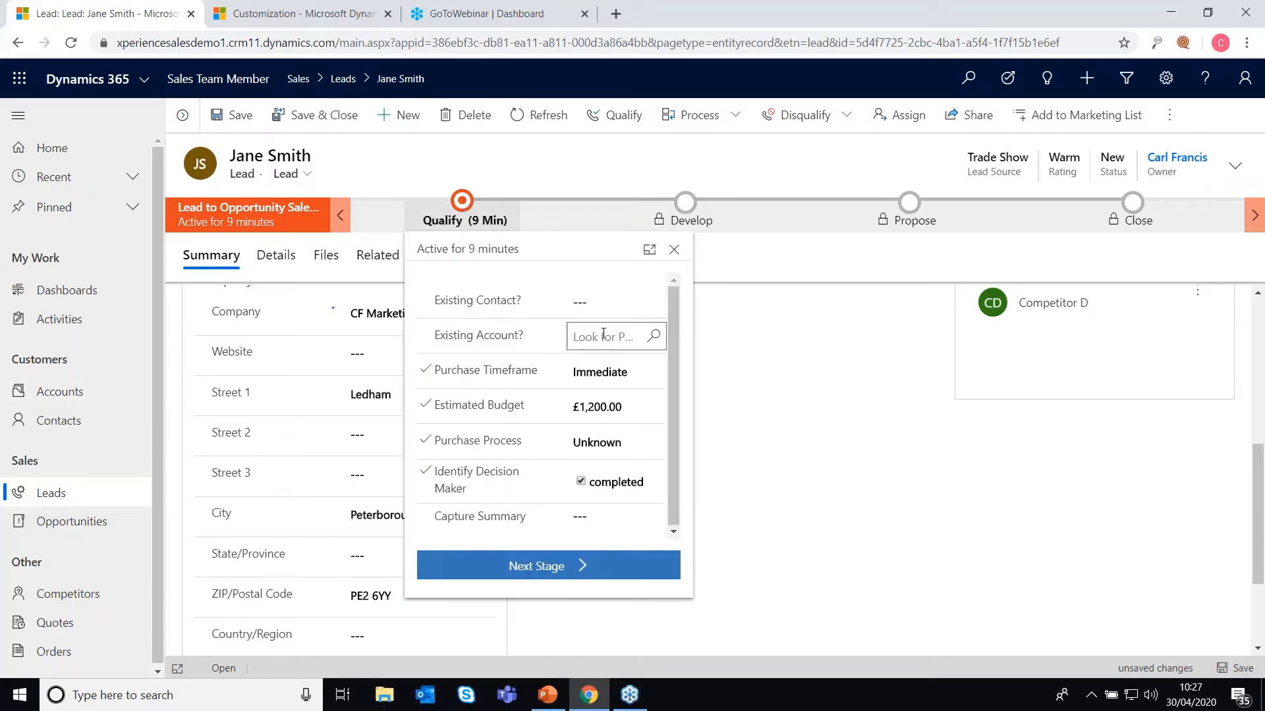
click(654, 336)
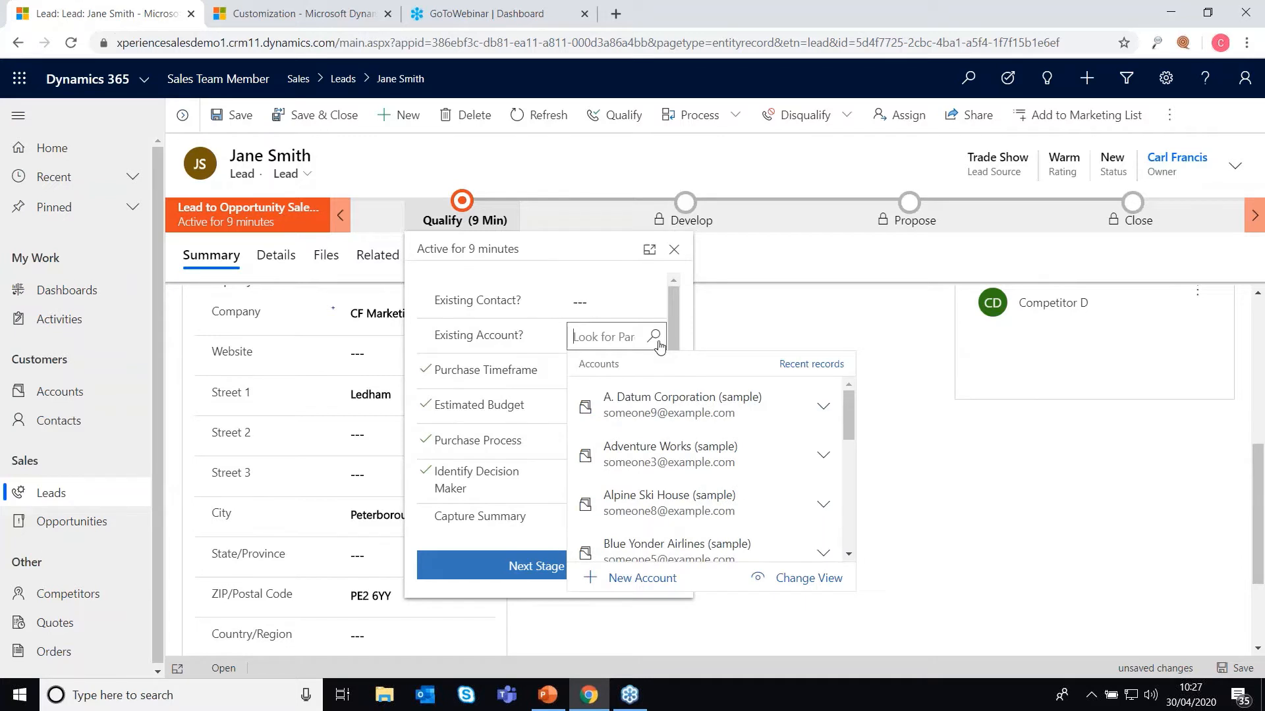
click(656, 302)
click(656, 302)
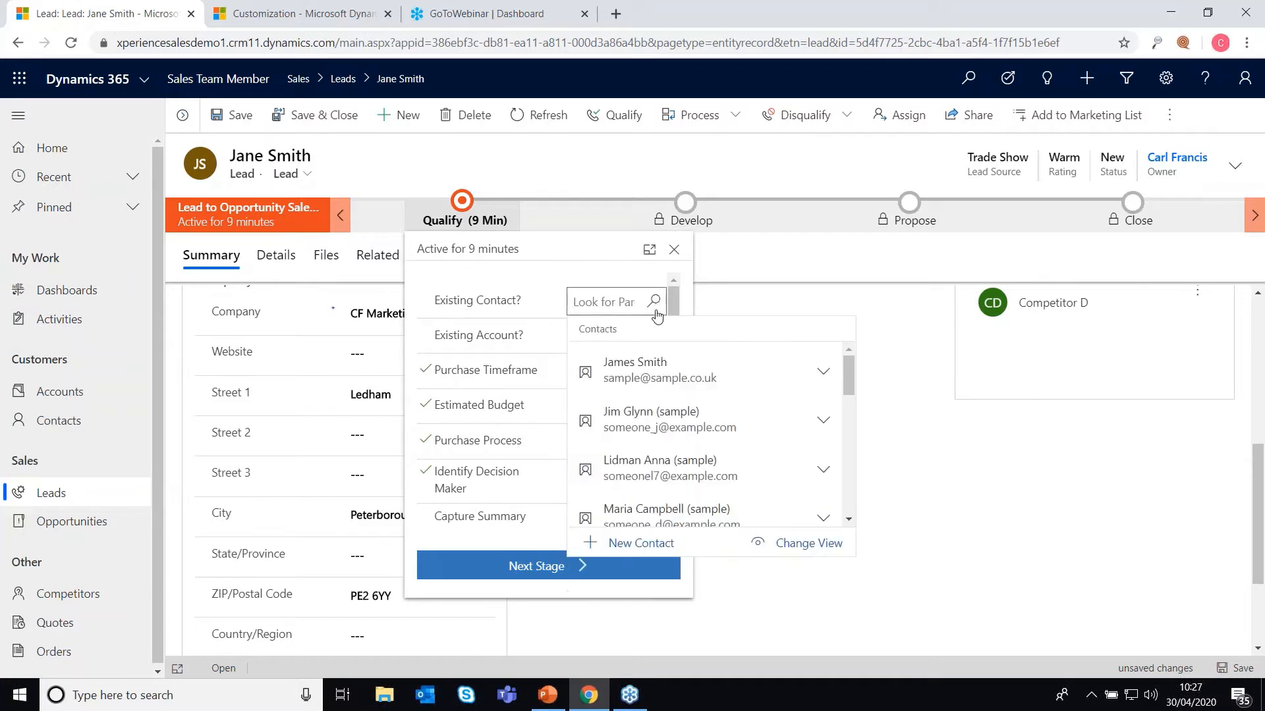
click(602, 268)
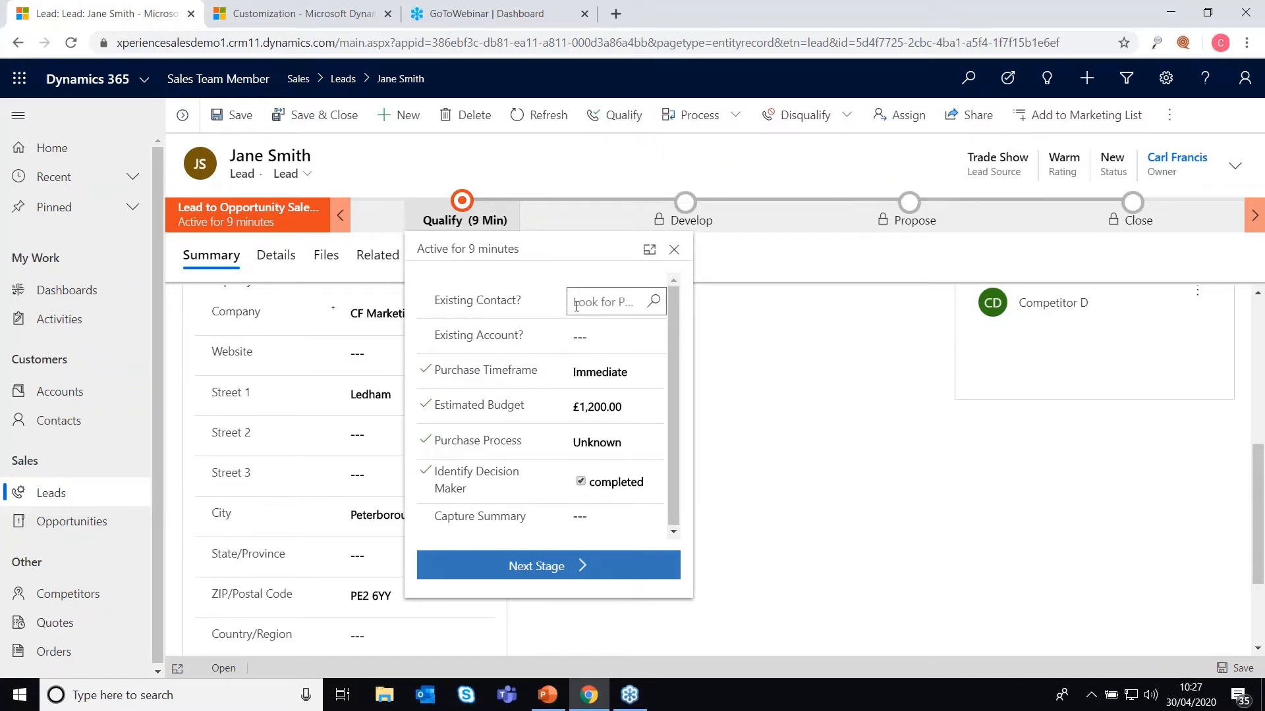
scroll(355, 507, up, 6)
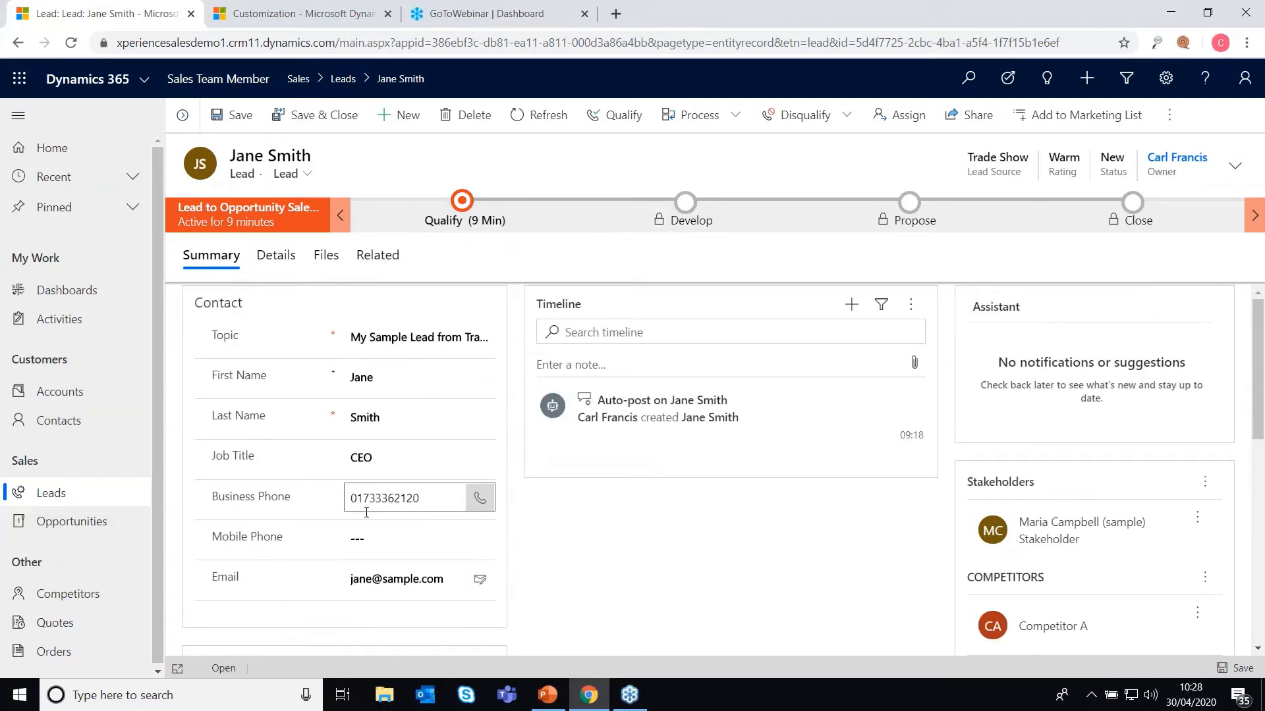
scroll(366, 512, down, 3)
click(462, 202)
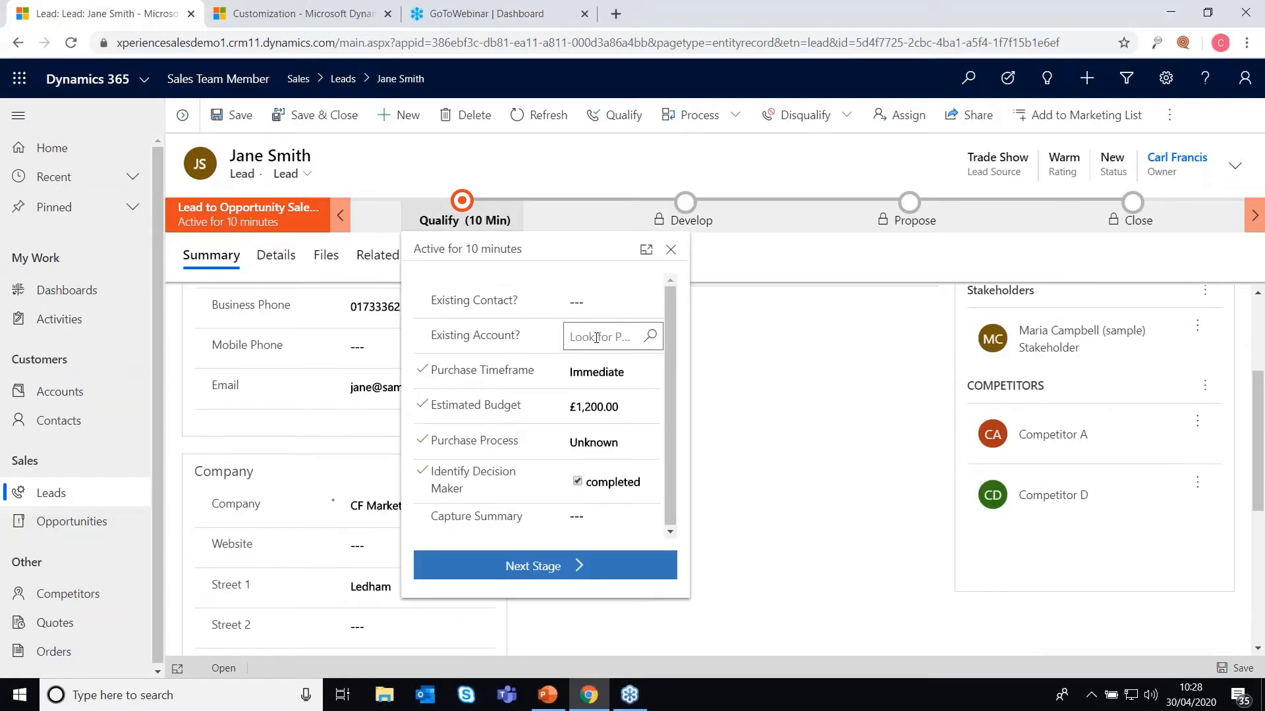
scroll(596, 338, up, 3)
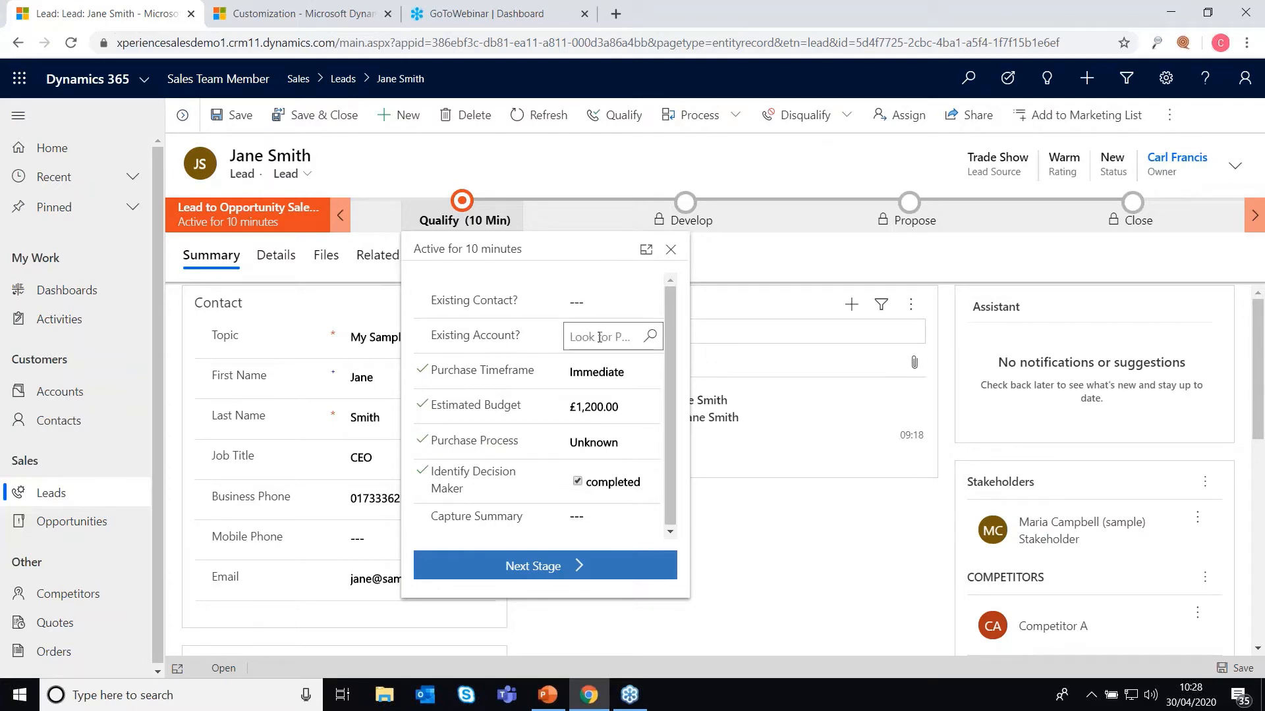
click(726, 310)
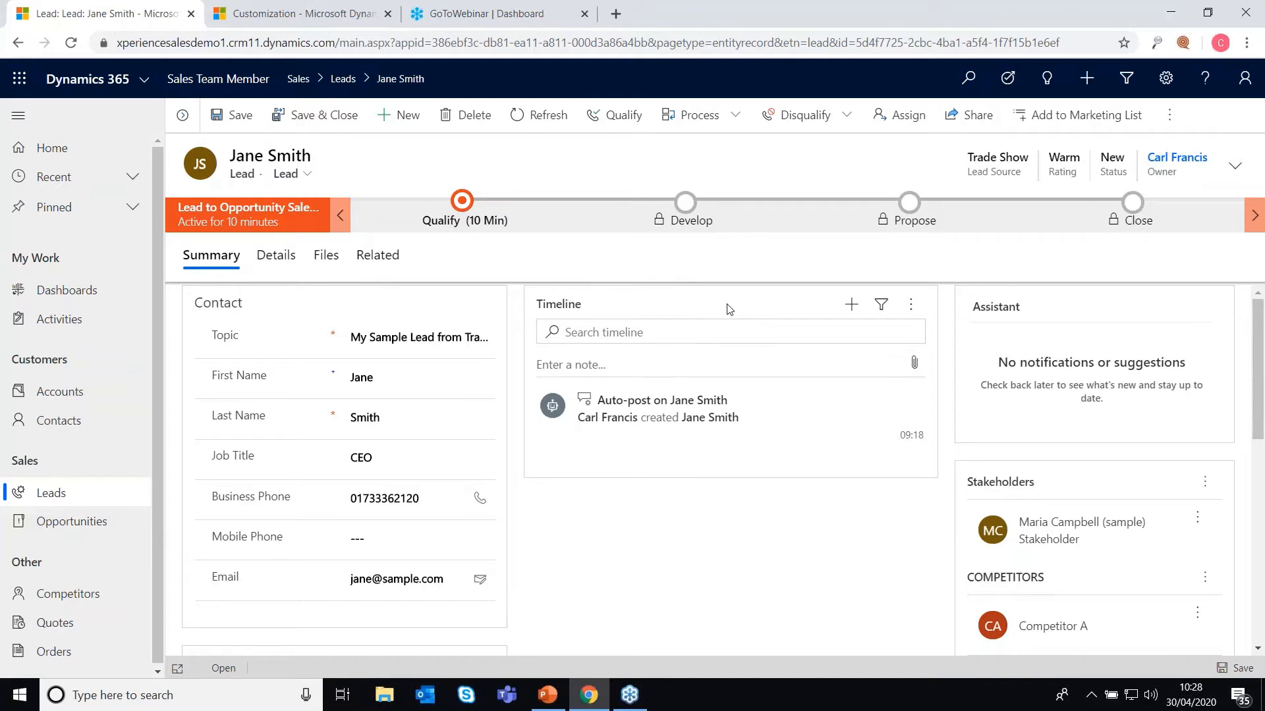
click(463, 202)
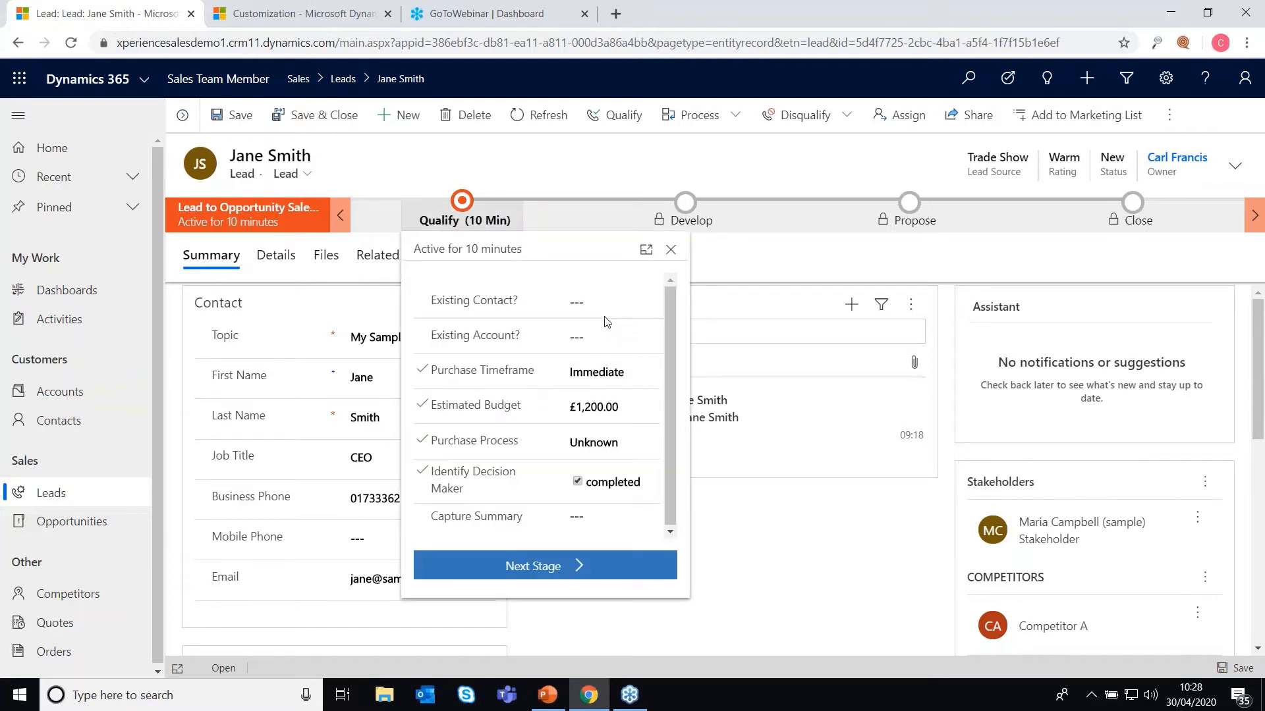
click(591, 300)
click(553, 183)
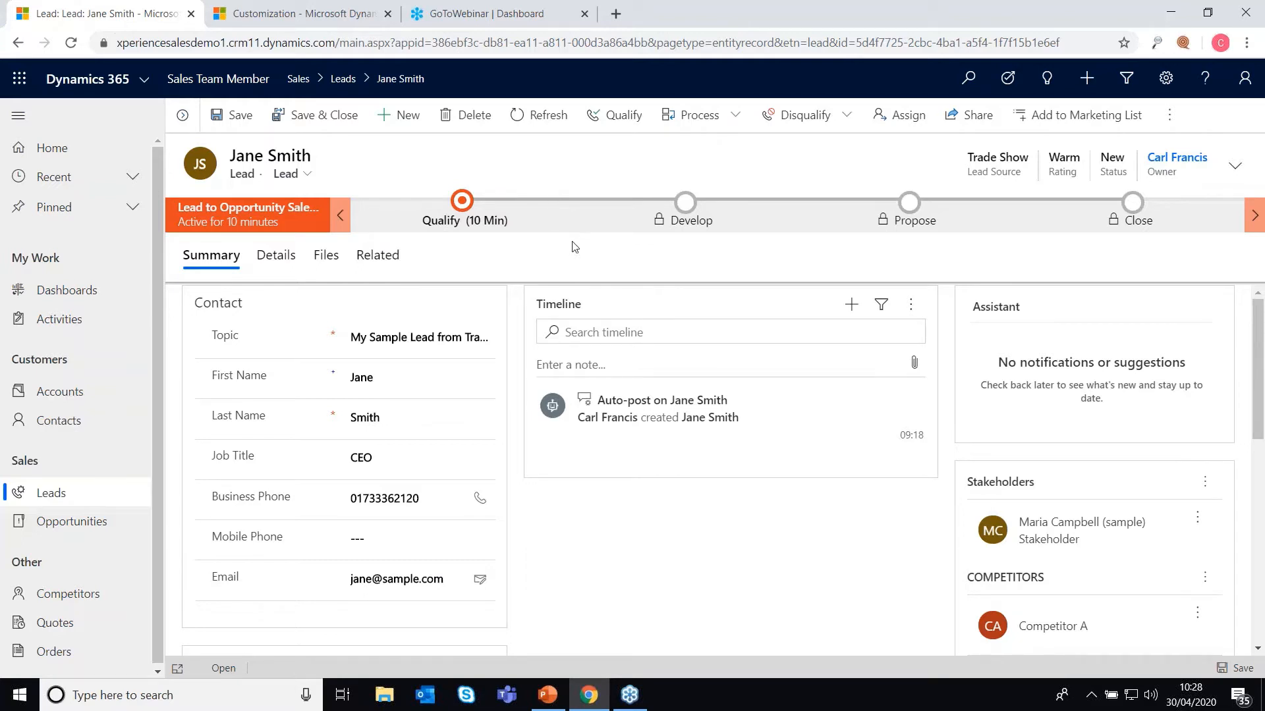
Step: Qualify the lead into an opportunity and set account CF Marketing Ltd's relationship type to Prospect
click(619, 124)
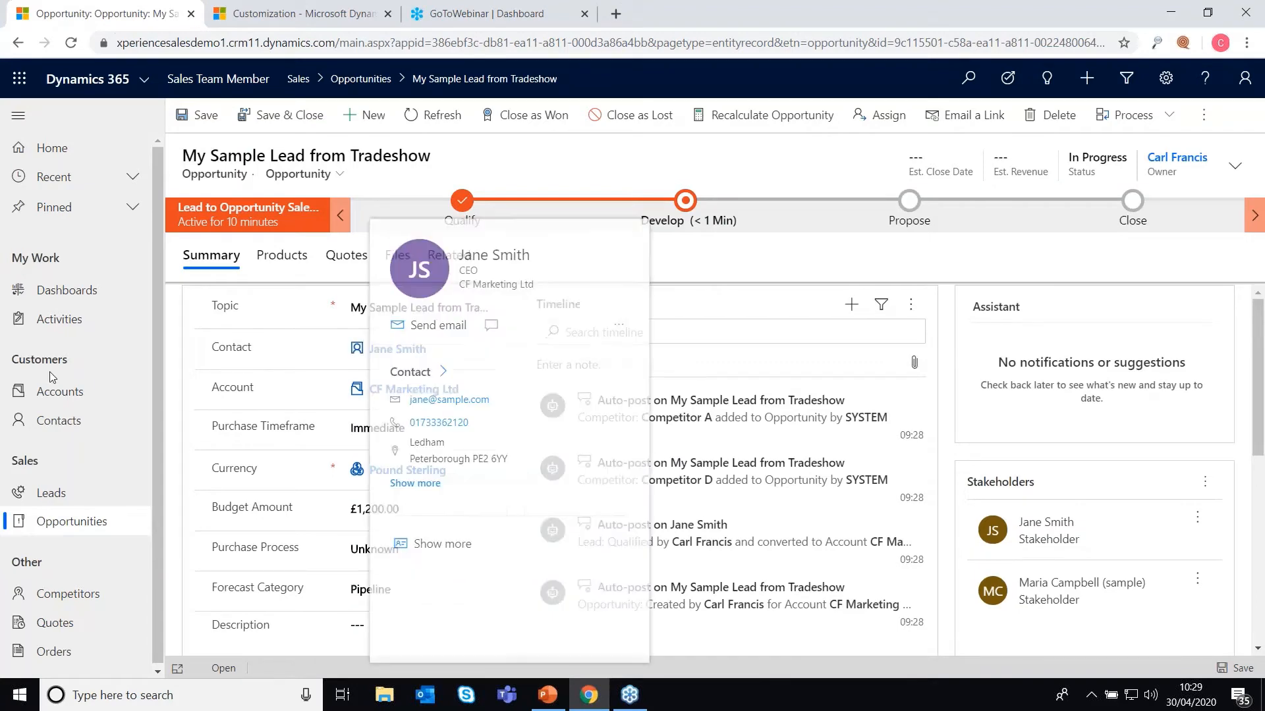
click(53, 393)
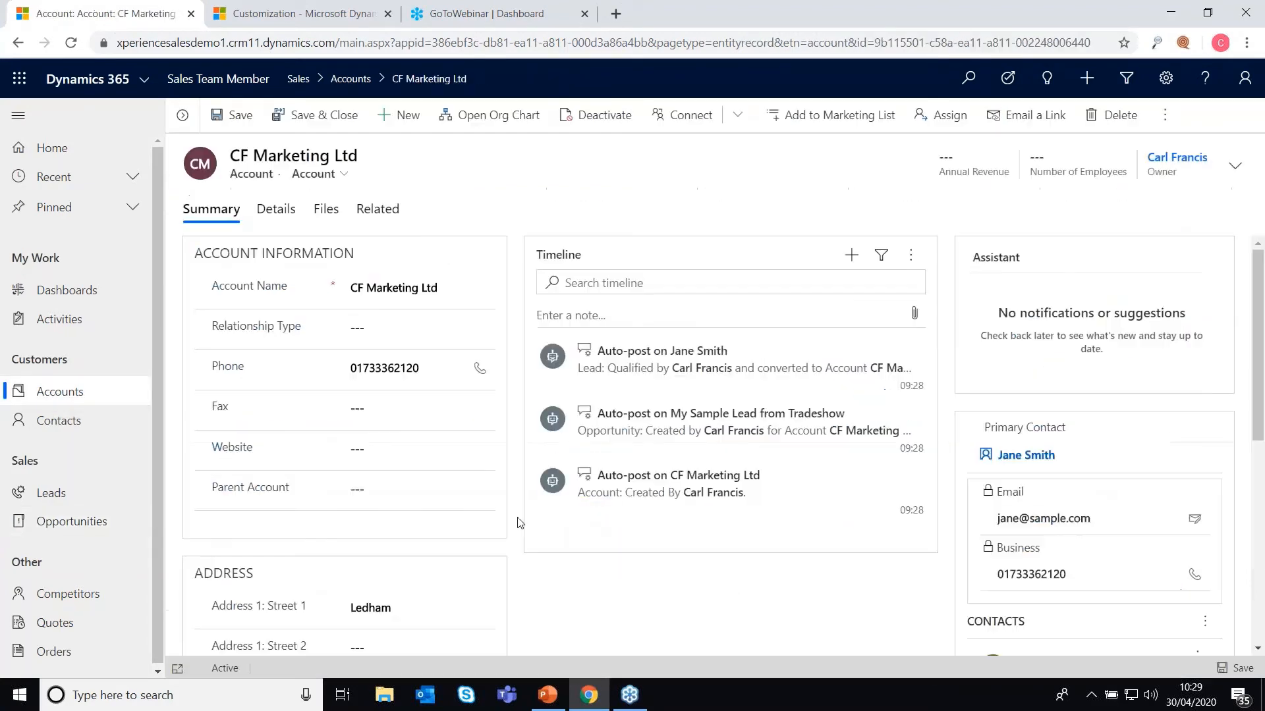
click(419, 328)
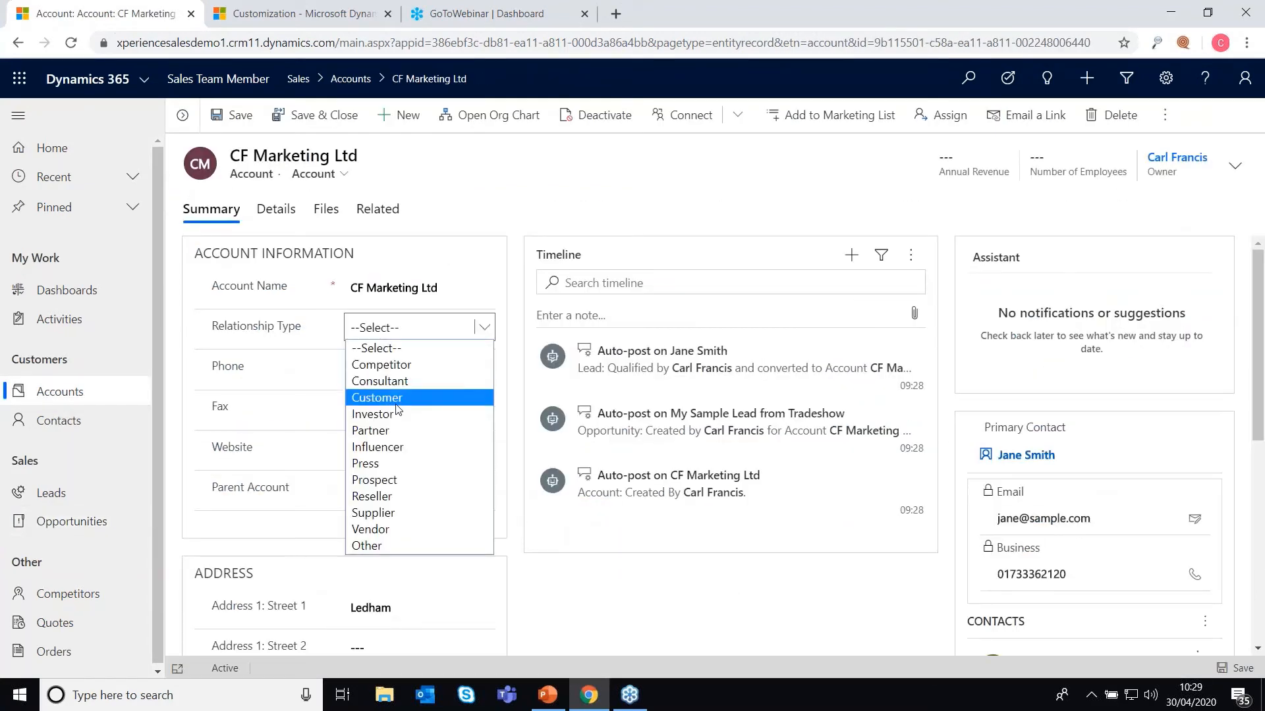
click(408, 479)
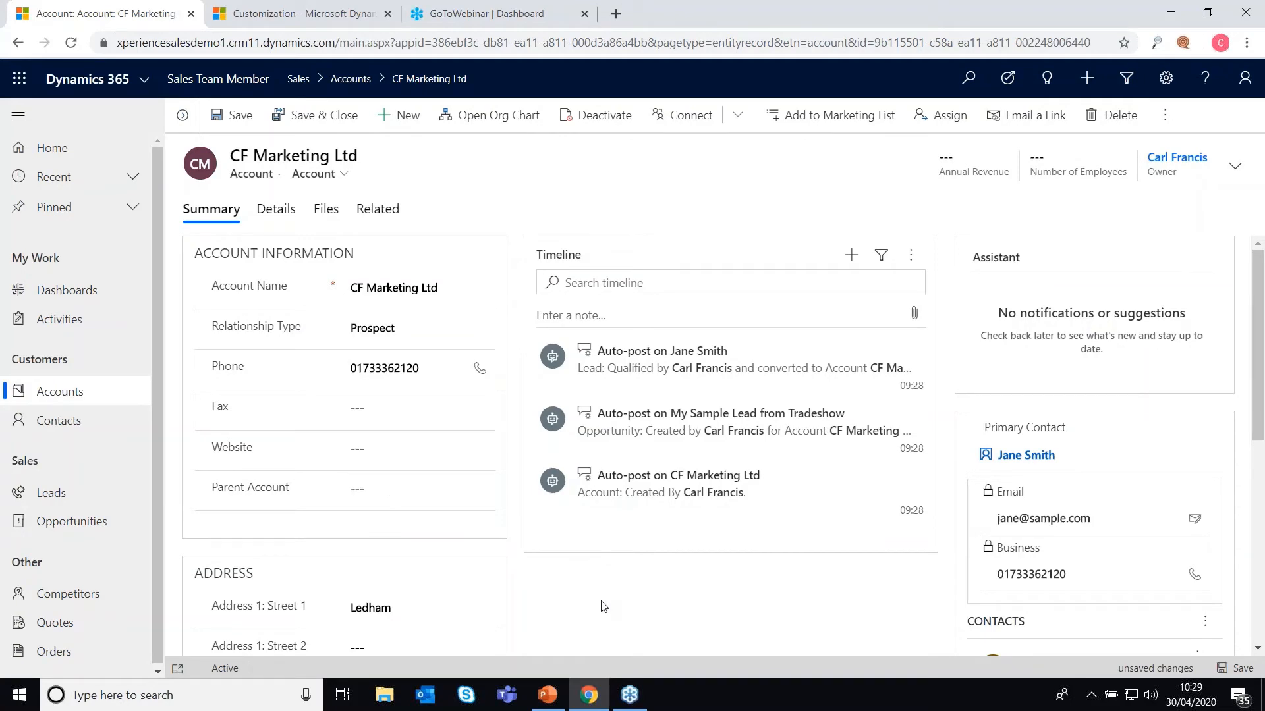
scroll(606, 600, down, 3)
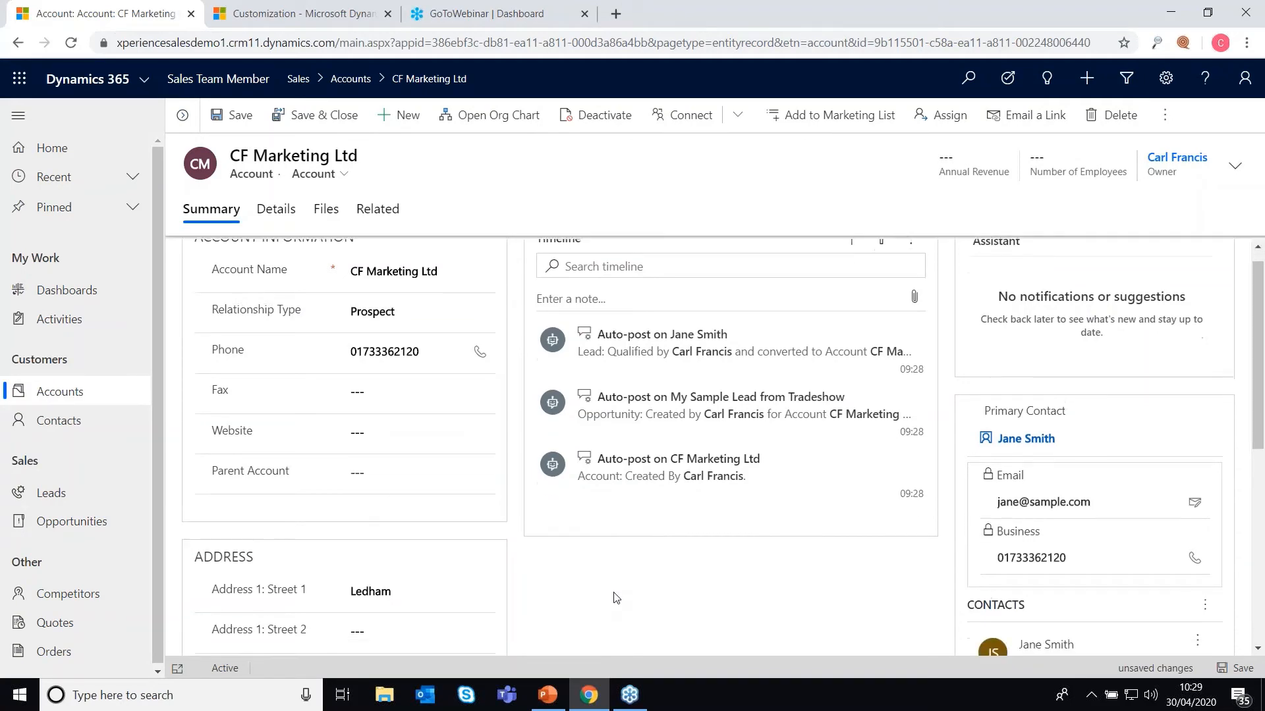
scroll(594, 538, down, 2)
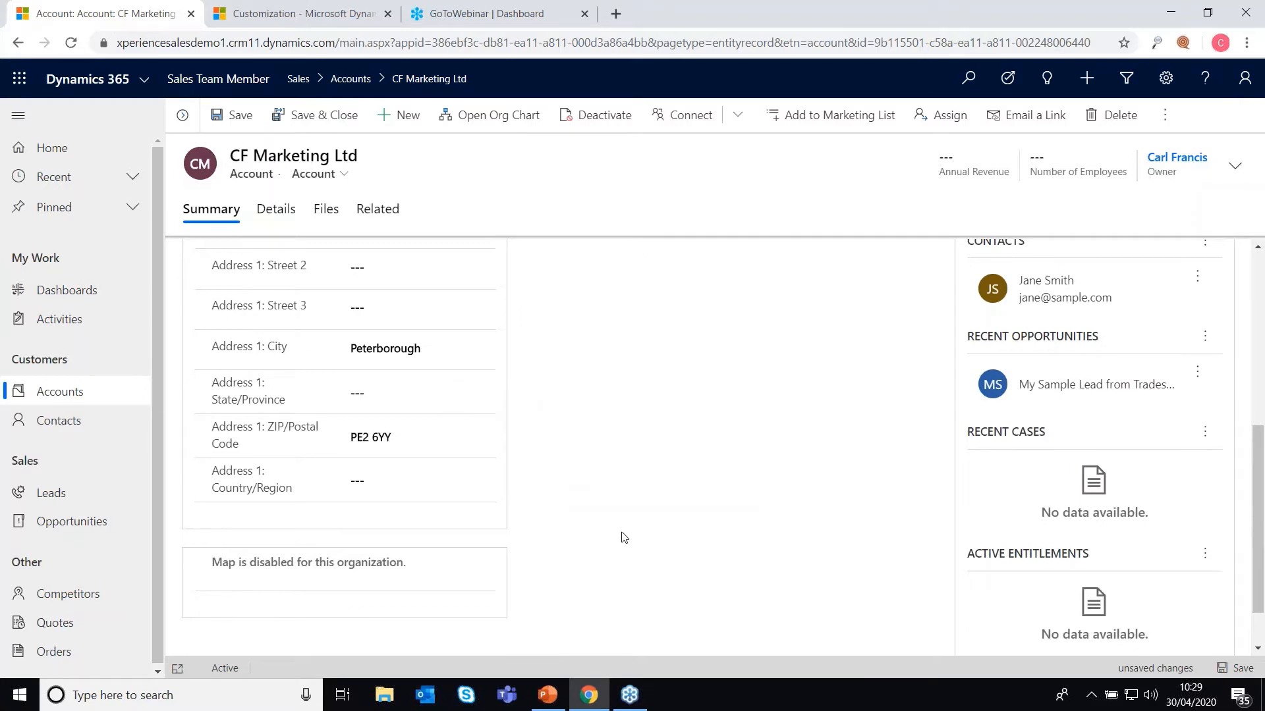
scroll(599, 530, up, 5)
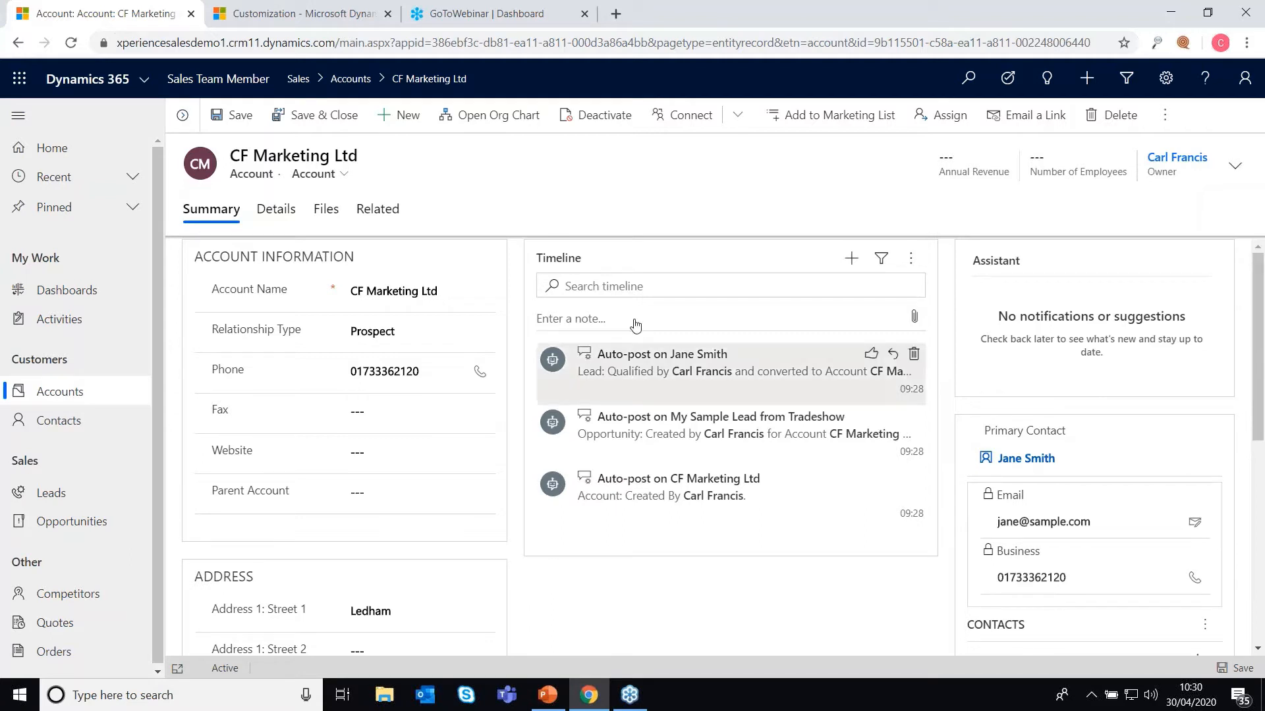
scroll(1126, 547, down, 3)
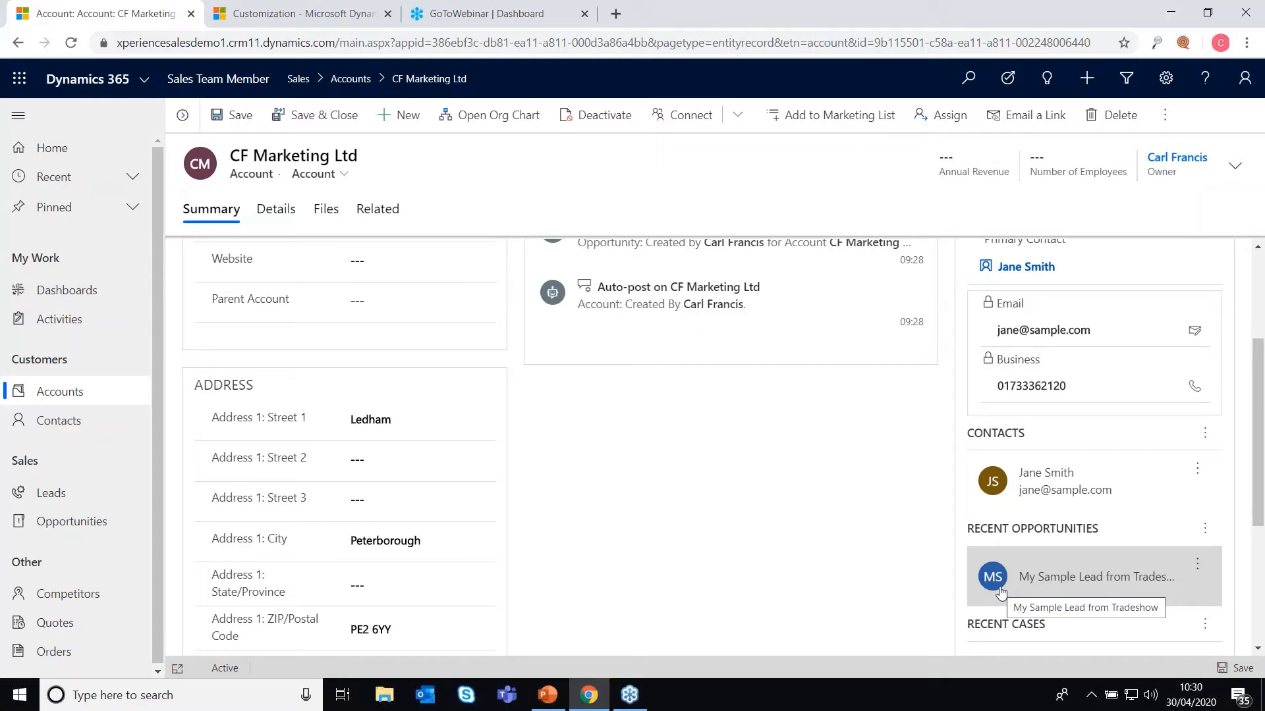
Step: Open the My Sample Lead from Tradeshow opportunity and leave its purchase process as Unknown
click(1036, 578)
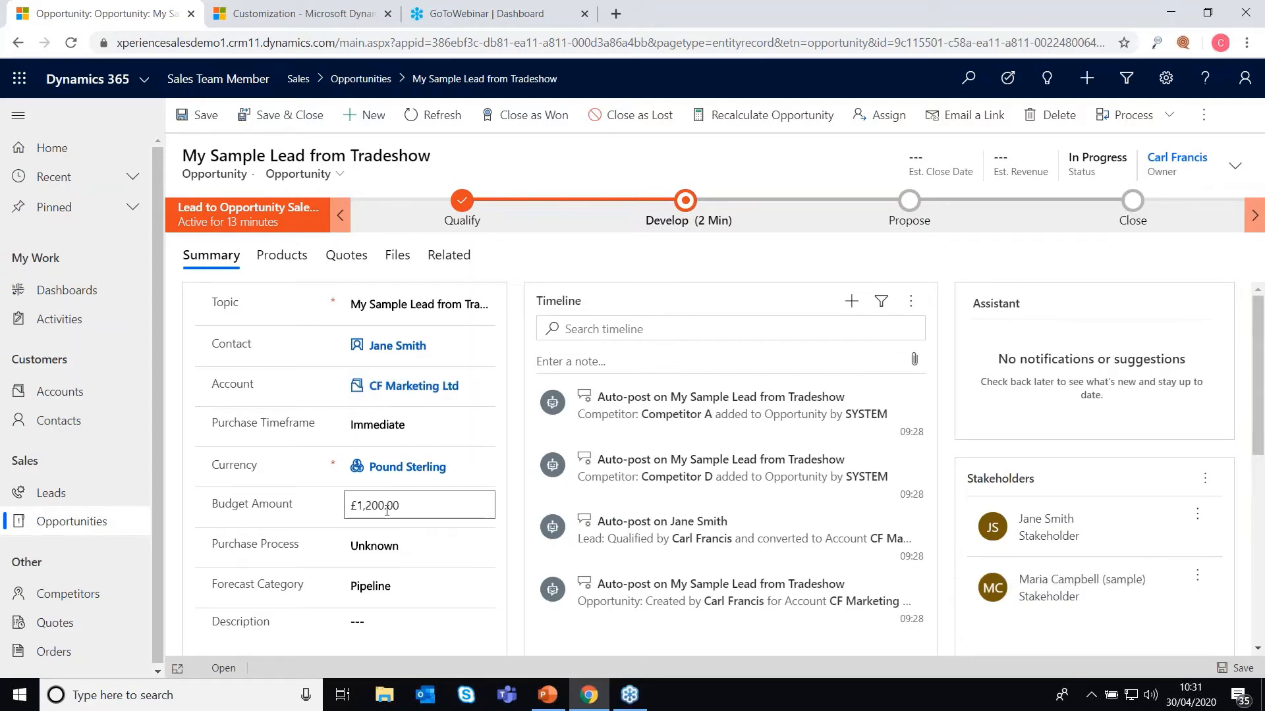
scroll(387, 510, down, 3)
click(395, 357)
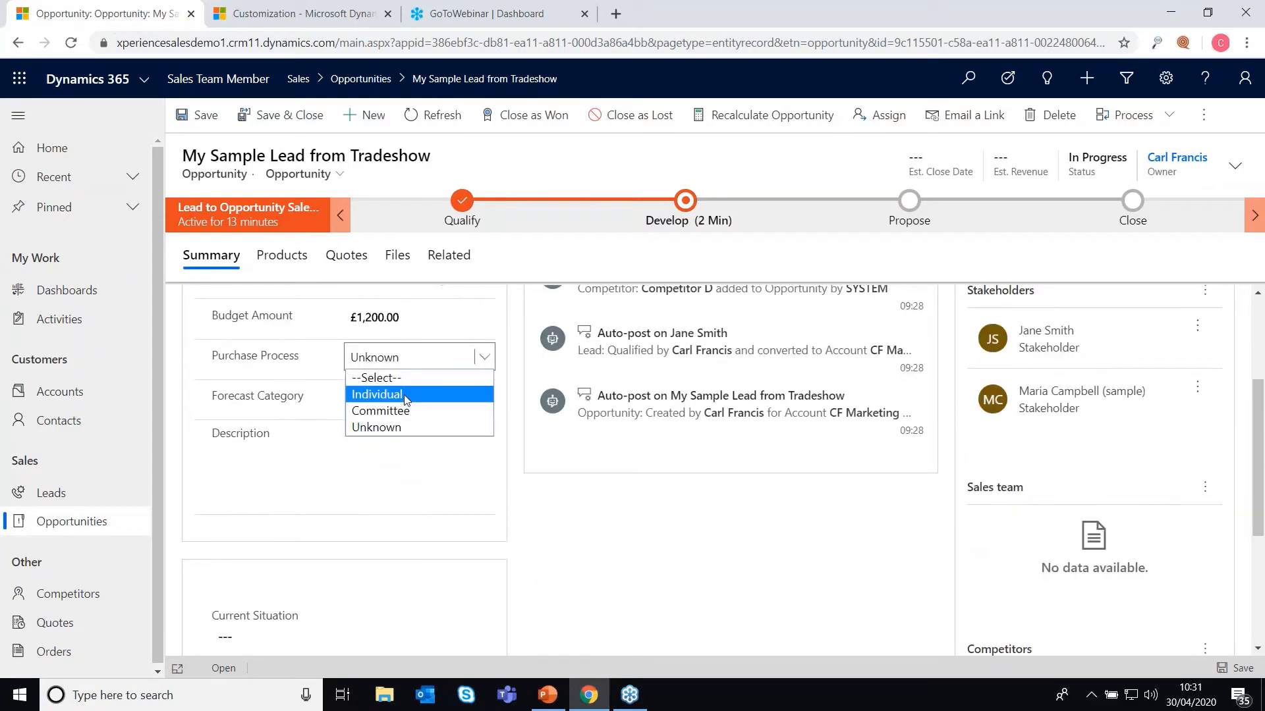
click(625, 616)
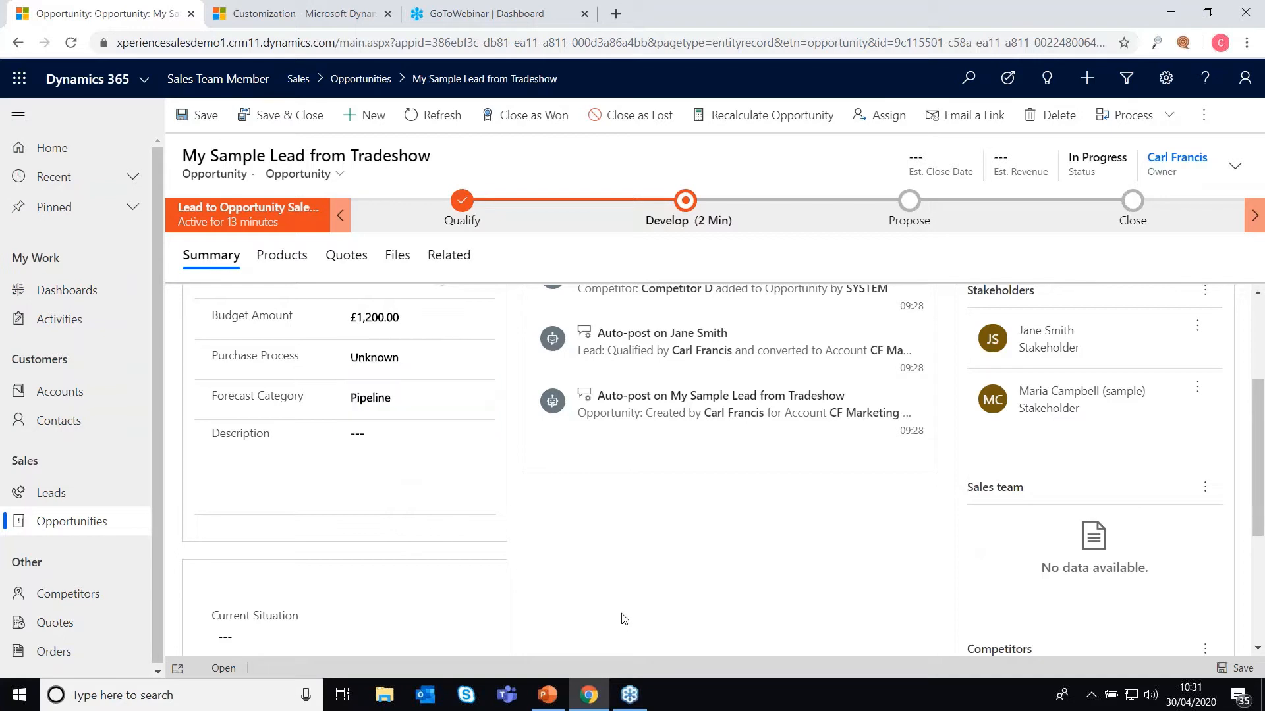
scroll(562, 573, down, 3)
scroll(545, 553, up, 3)
scroll(547, 553, down, 3)
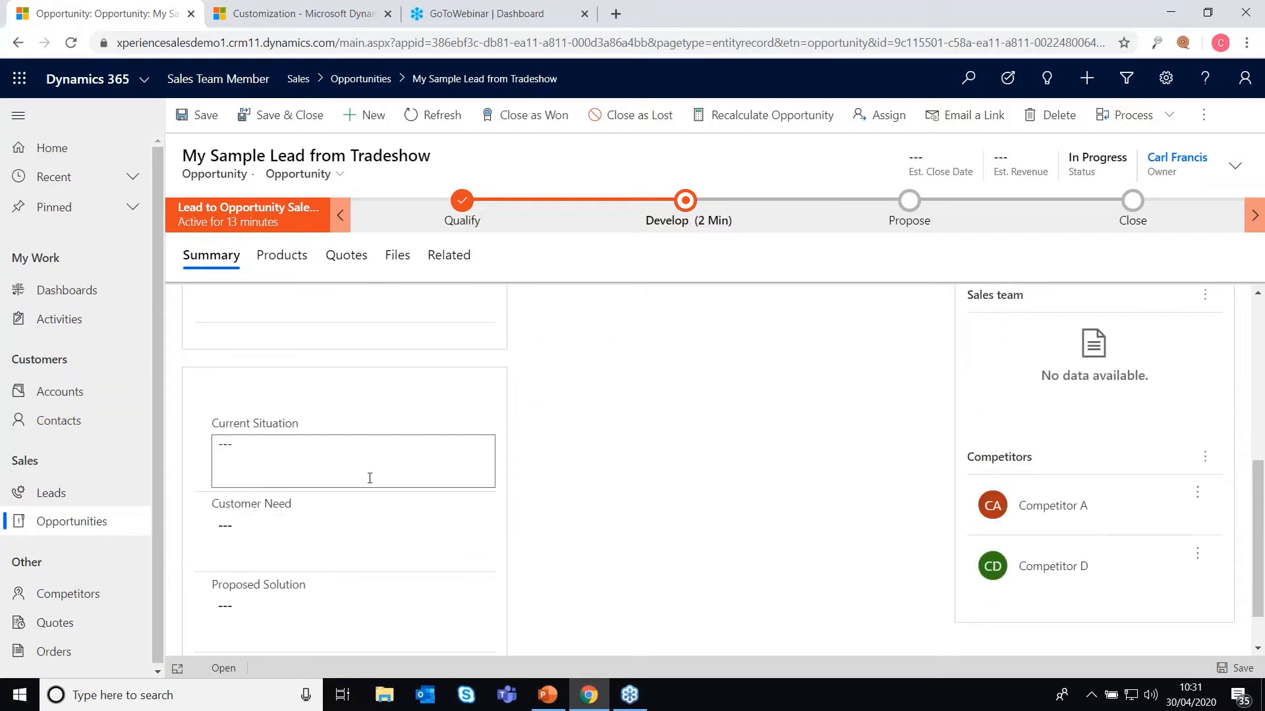
Step: Begin filling in the opportunity's Proposed Solution field
click(432, 595)
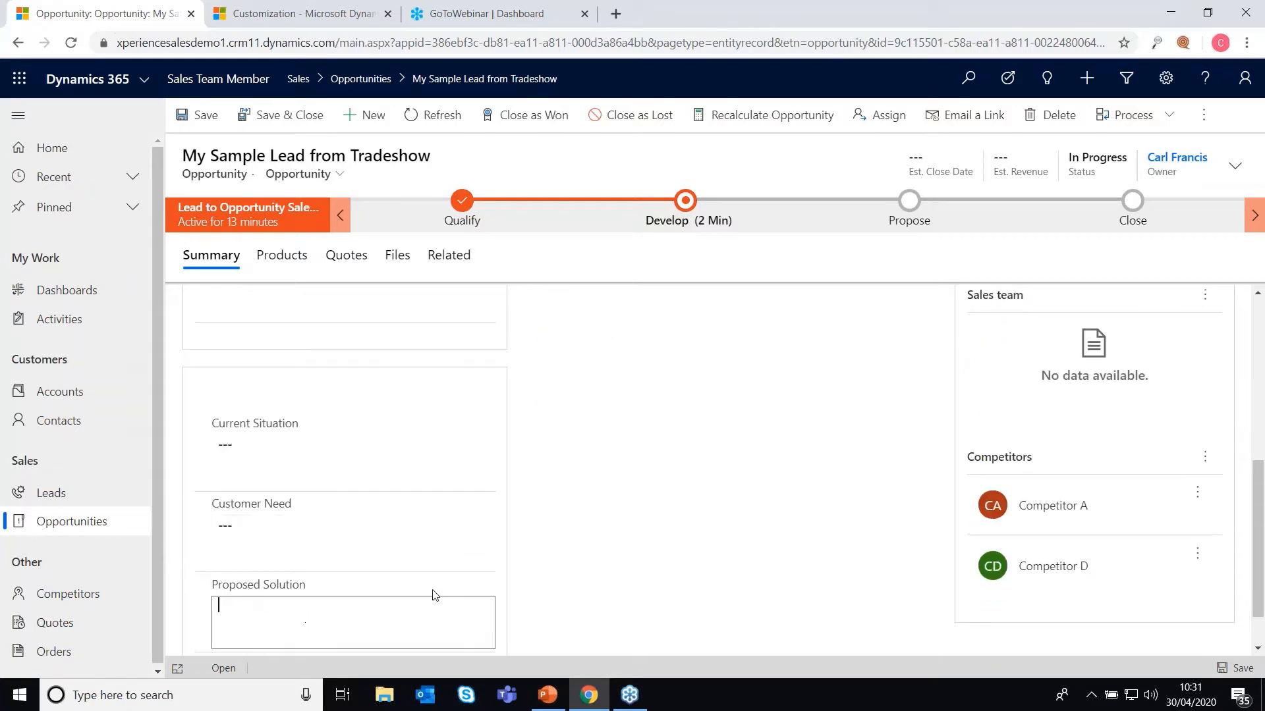
scroll(434, 595, down, 1)
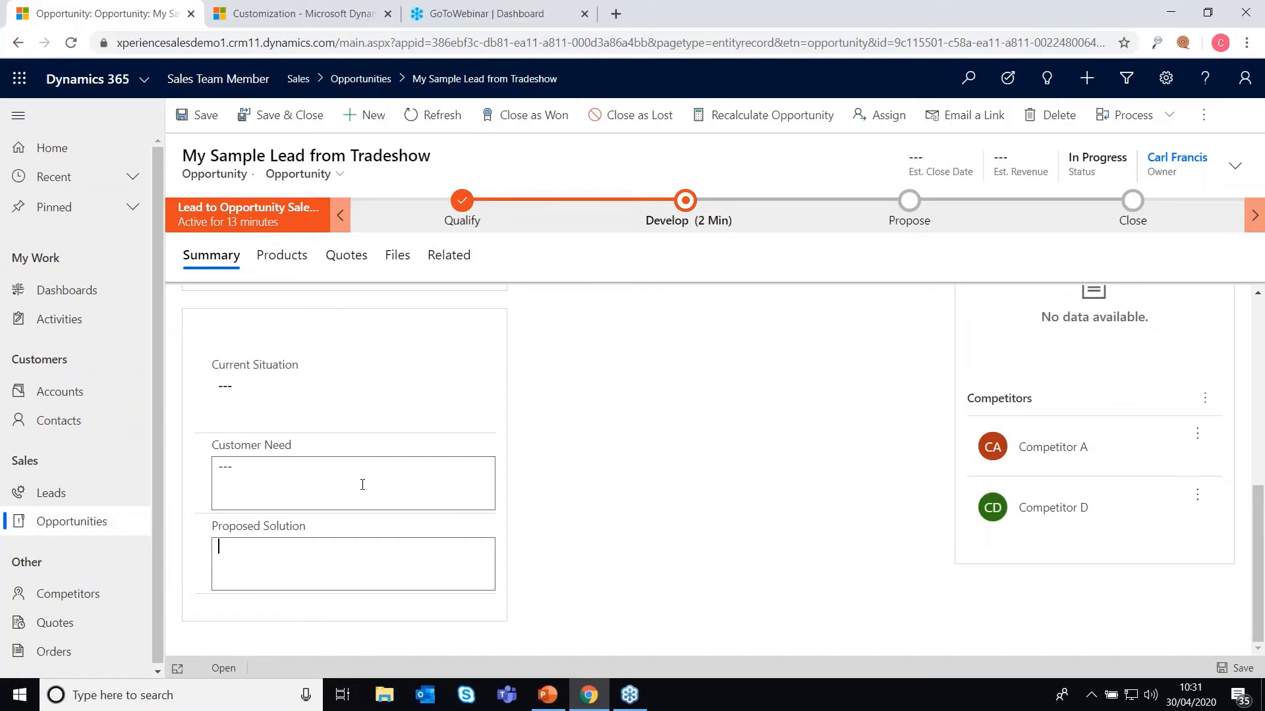
scroll(362, 485, up, 5)
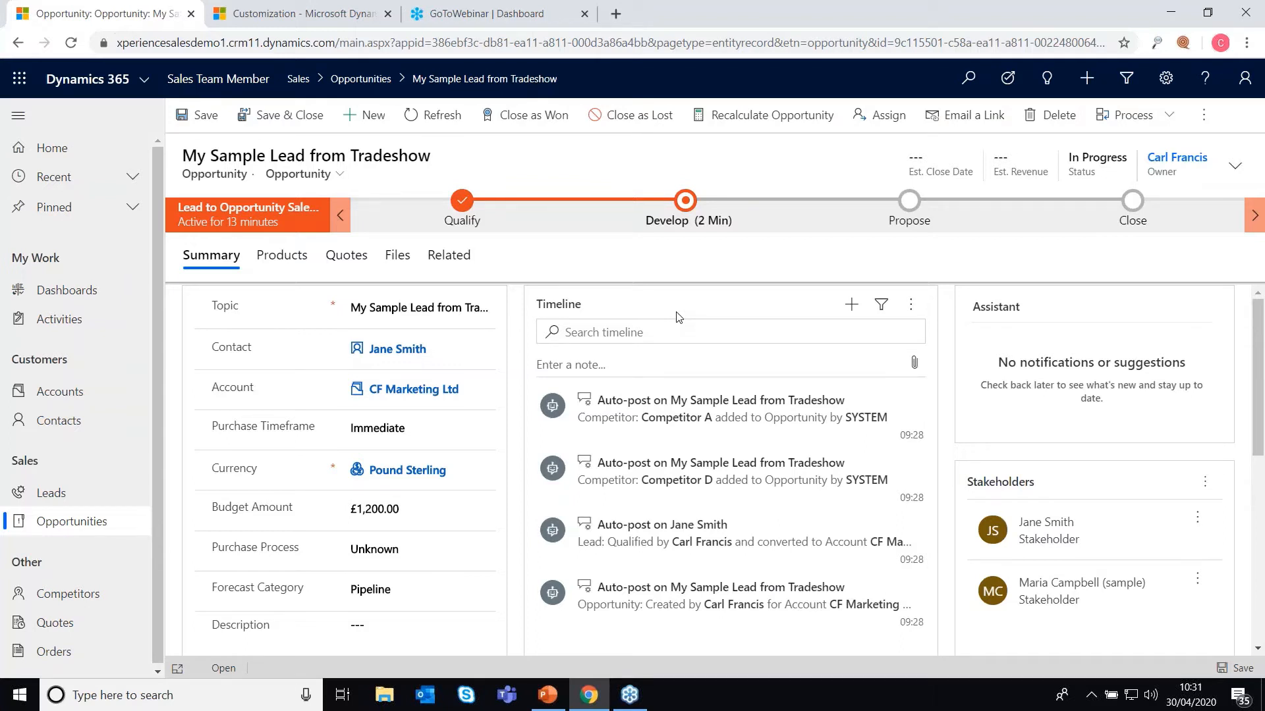
click(851, 304)
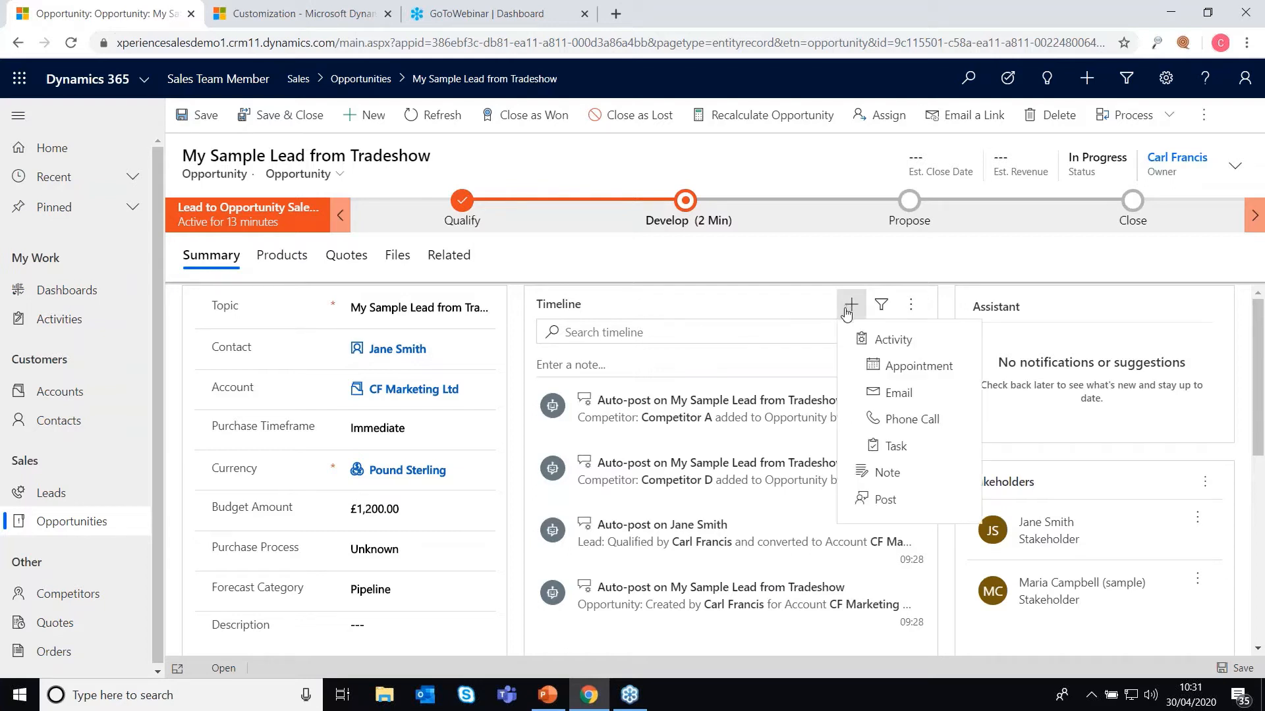
click(766, 308)
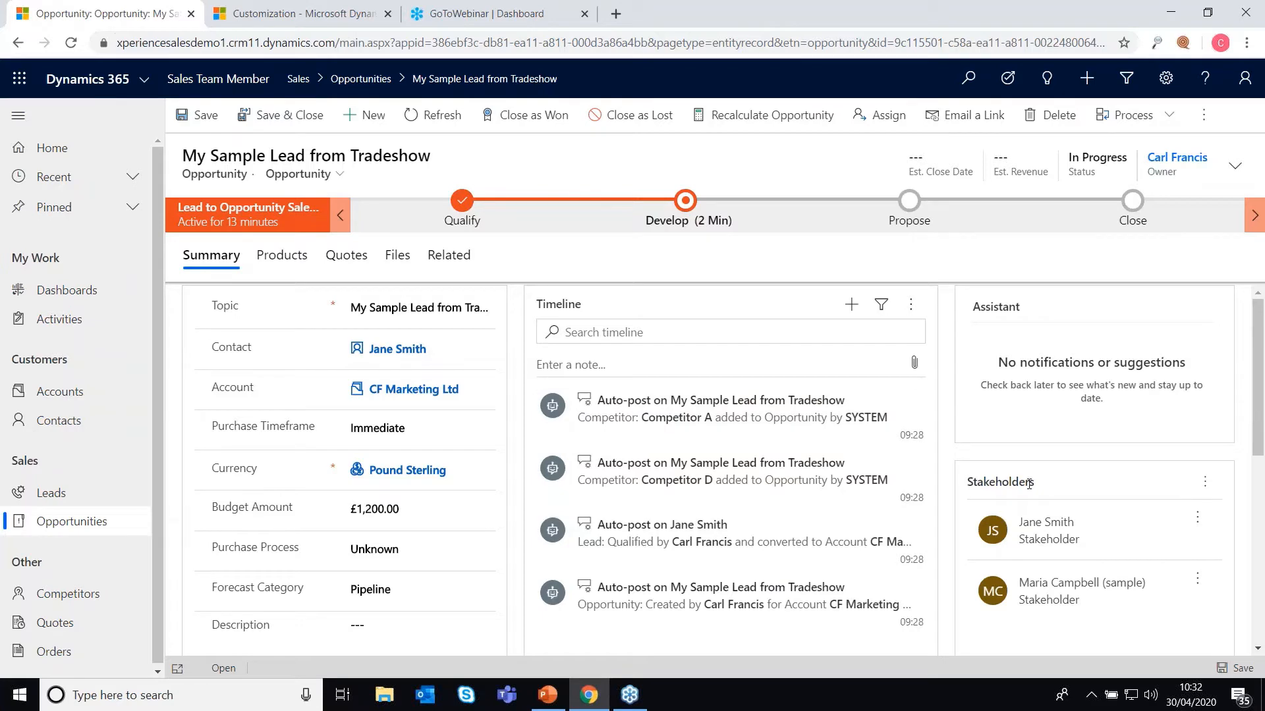
scroll(1029, 484, down, 6)
scroll(999, 282, up, 3)
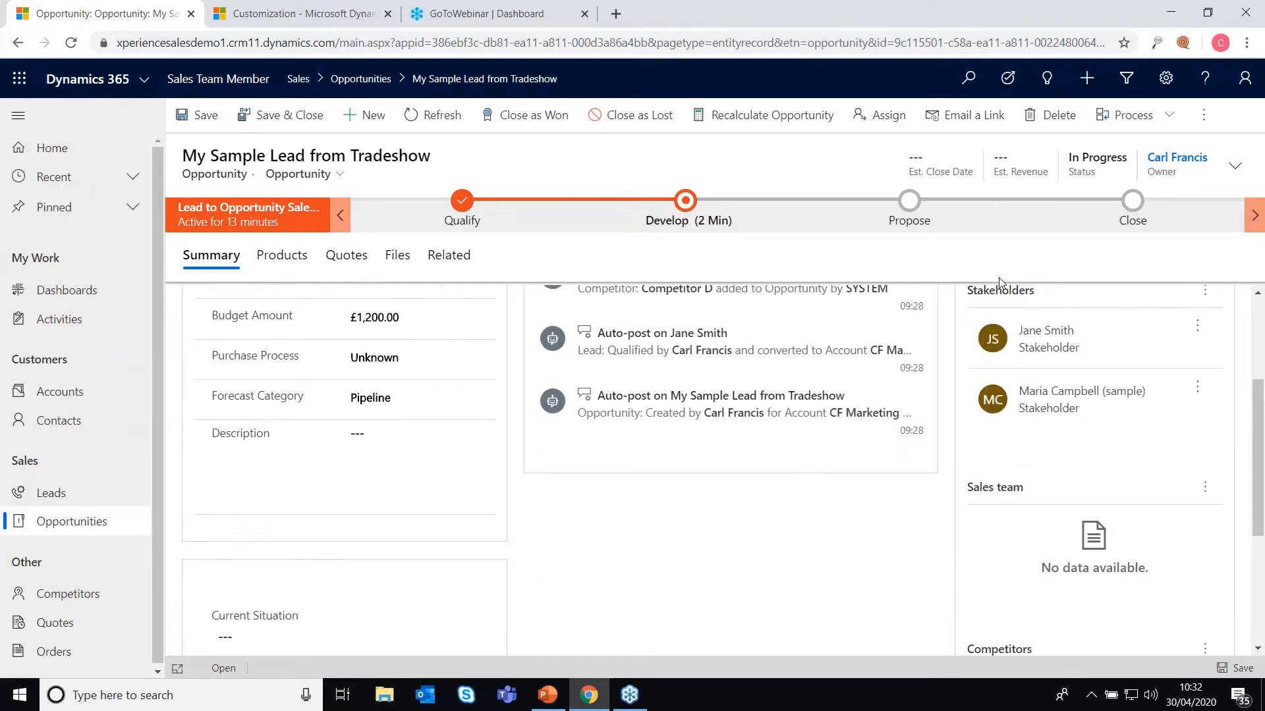
scroll(1034, 567, down, 3)
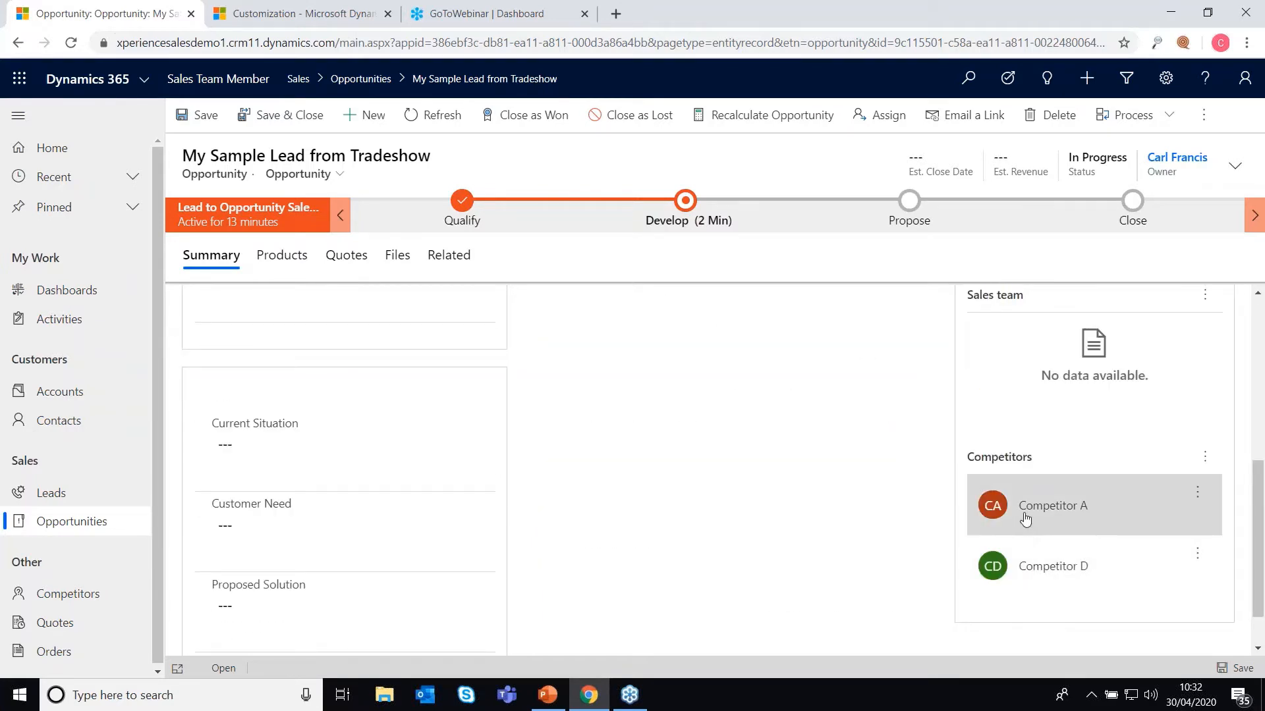
scroll(1028, 516, up, 6)
click(1205, 481)
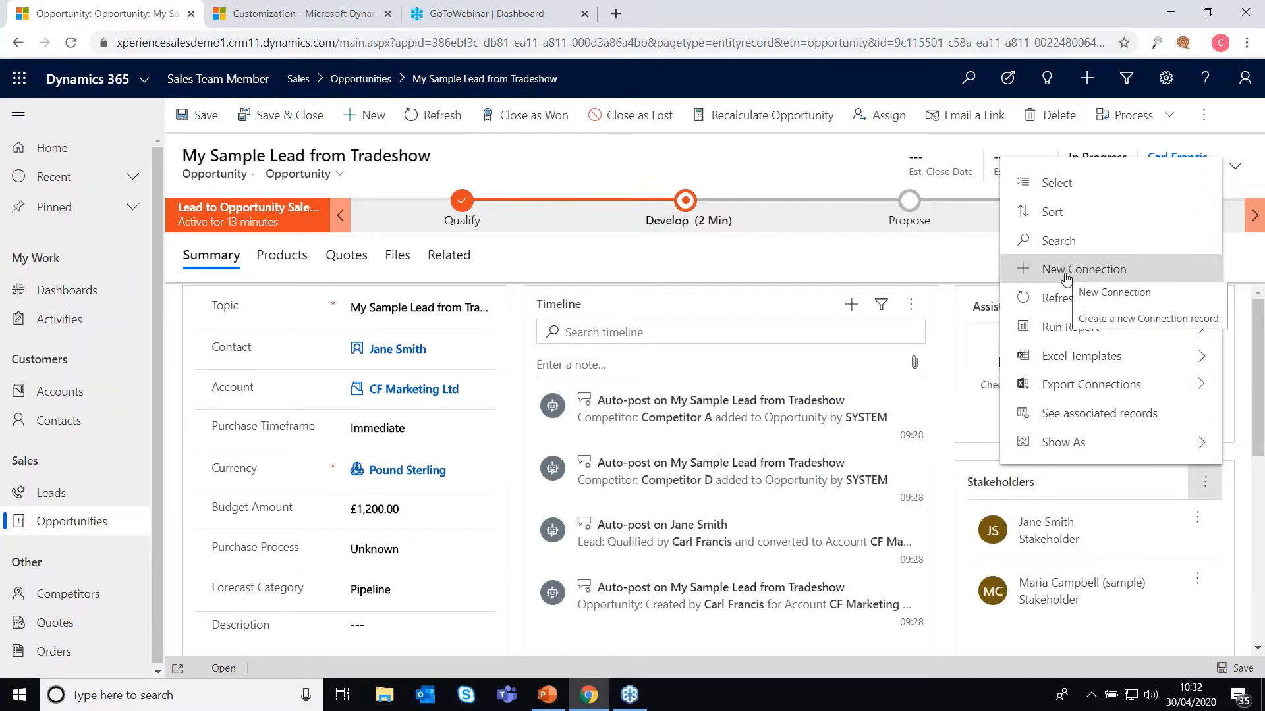
click(1197, 584)
click(1196, 584)
click(1197, 584)
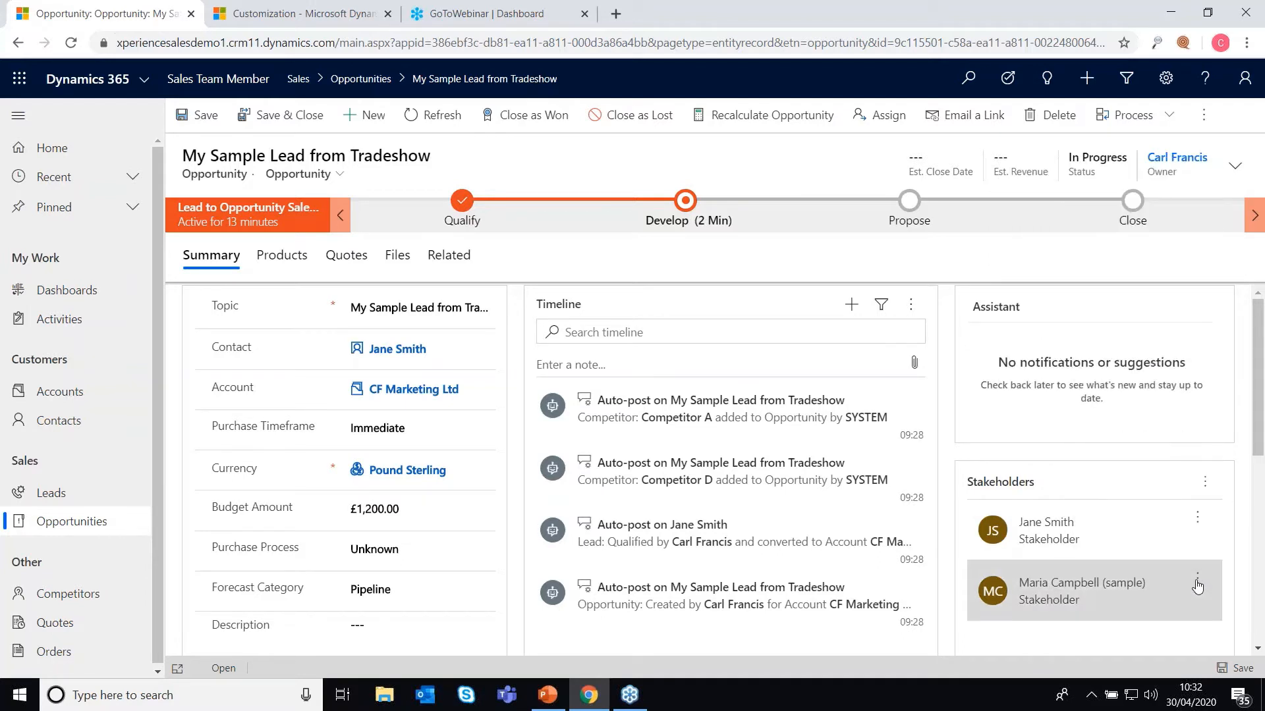
click(1196, 584)
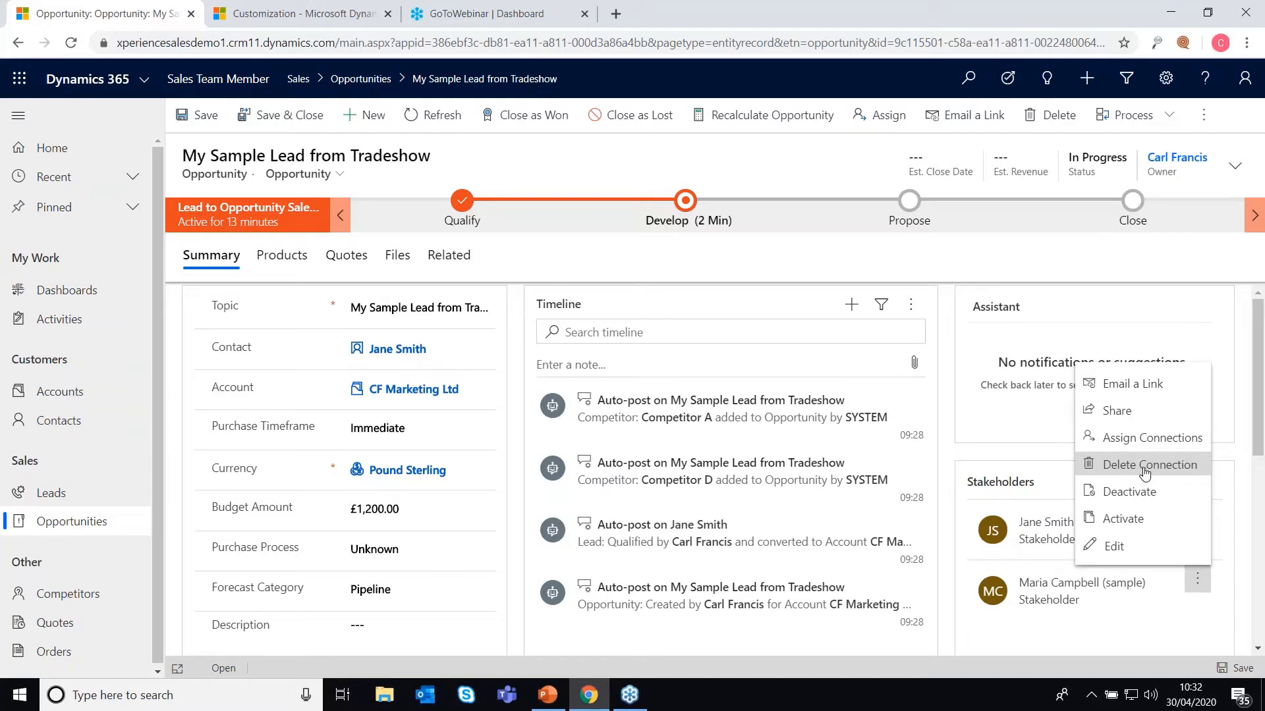
scroll(912, 604, down, 3)
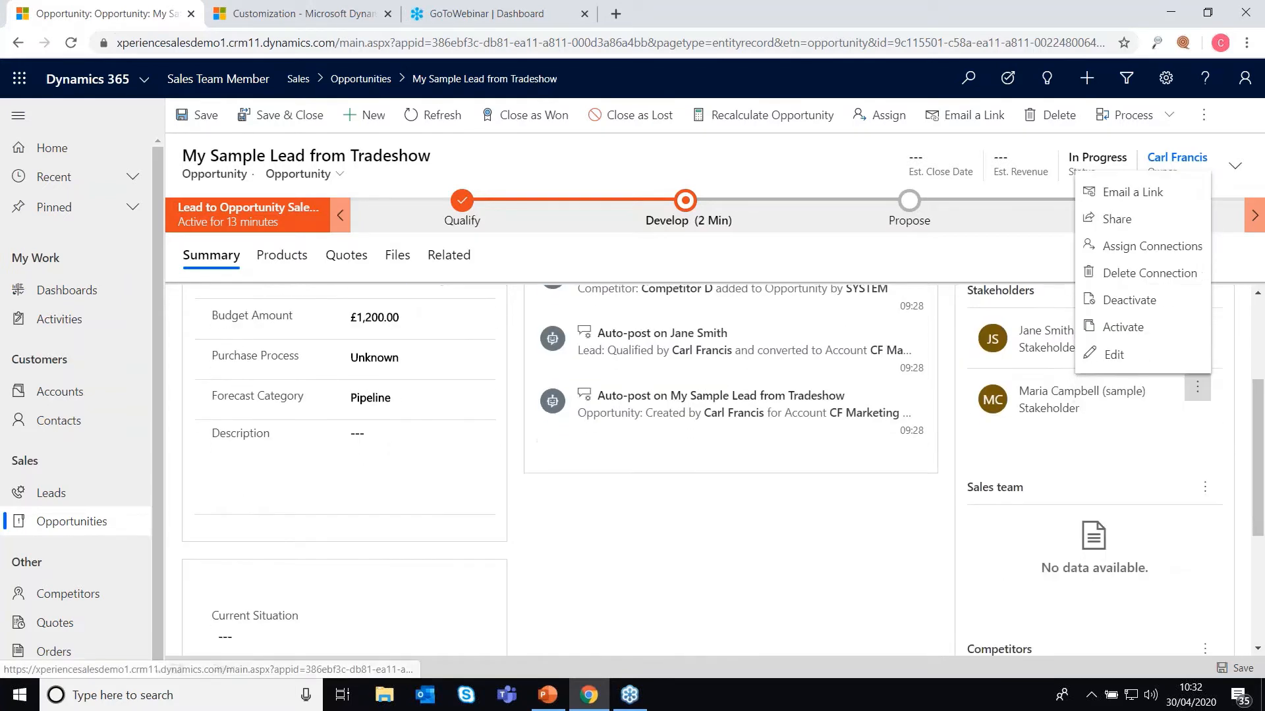
click(889, 618)
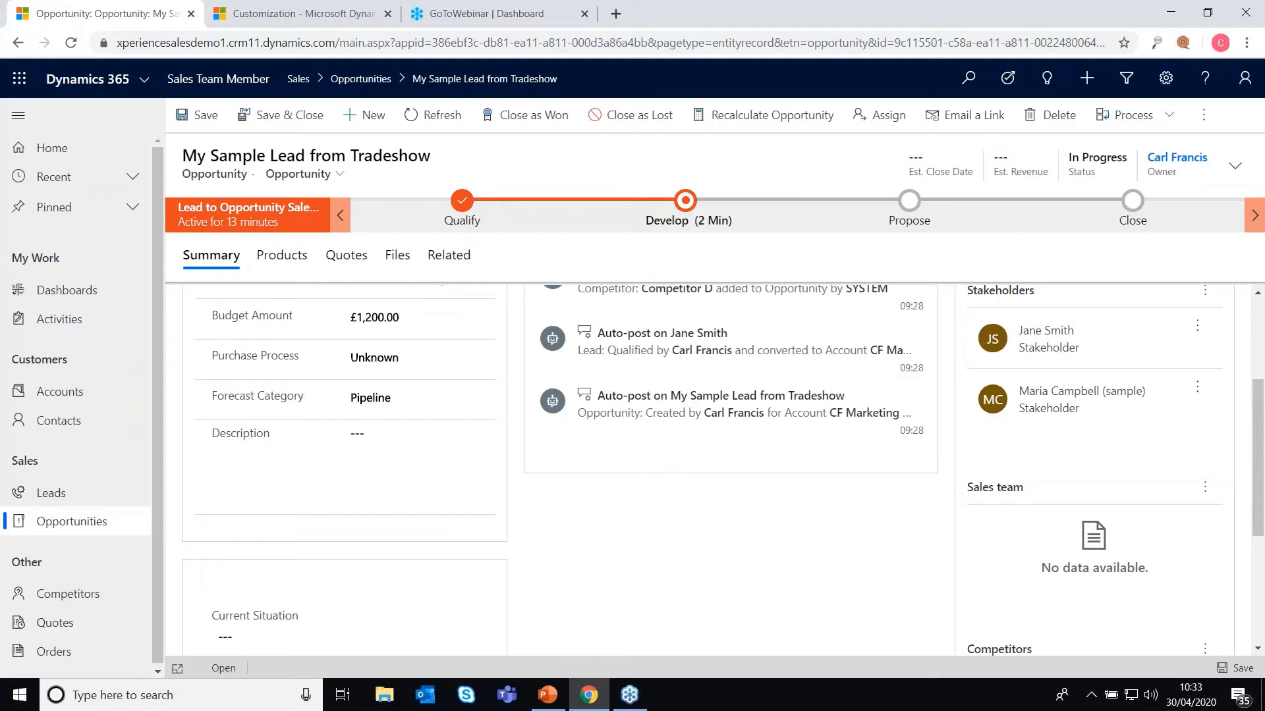
Step: Add a colleague from Users as a new Sales Professional connection on the opportunity's sales team
click(1200, 492)
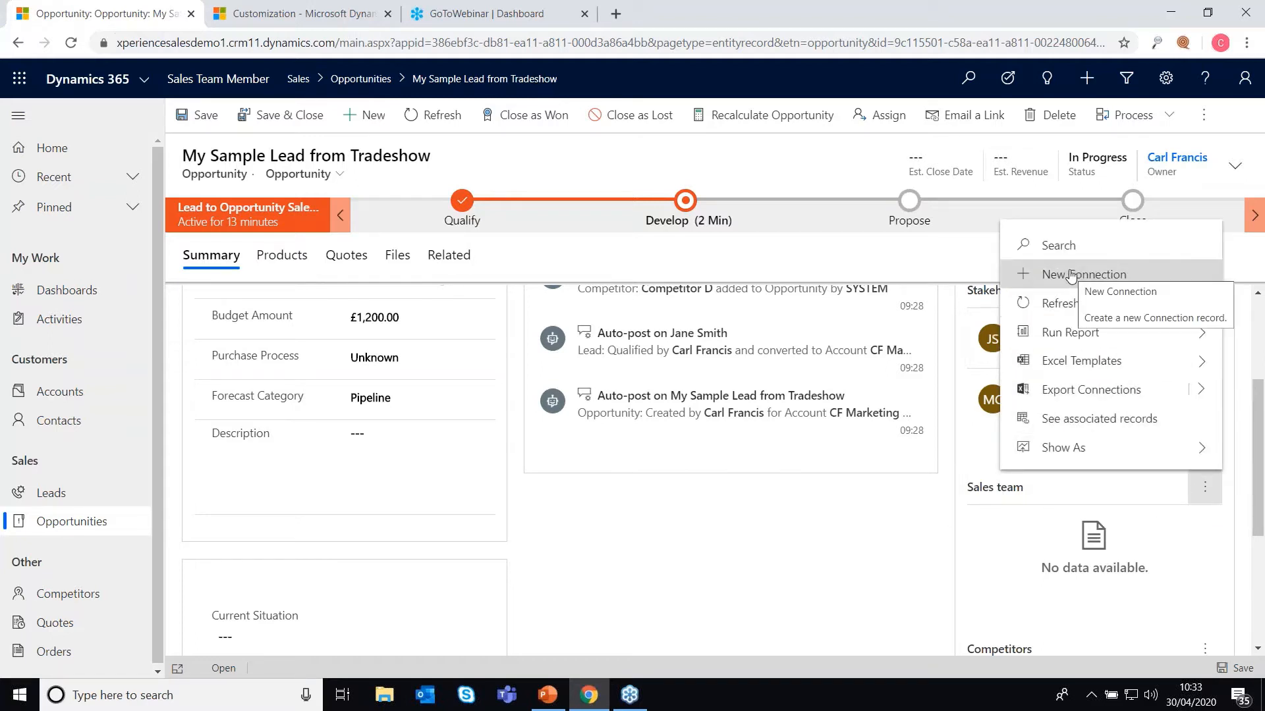
click(1070, 276)
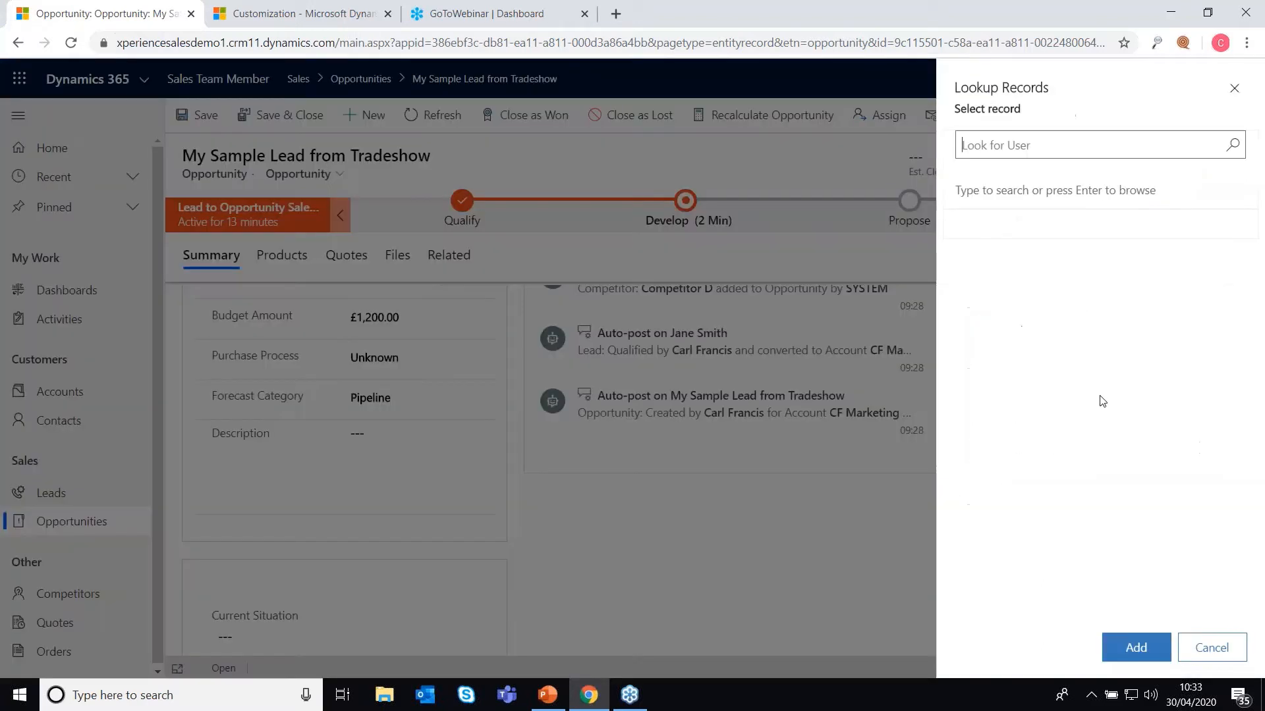
click(1229, 151)
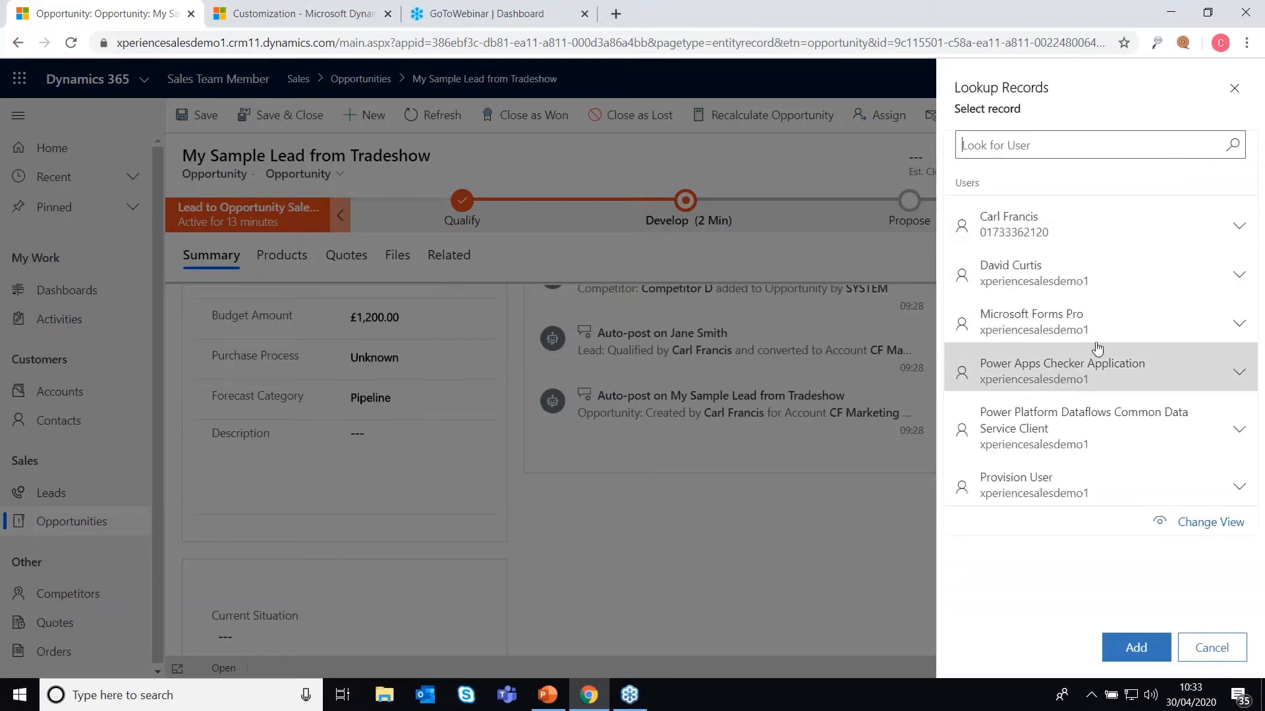
click(1124, 286)
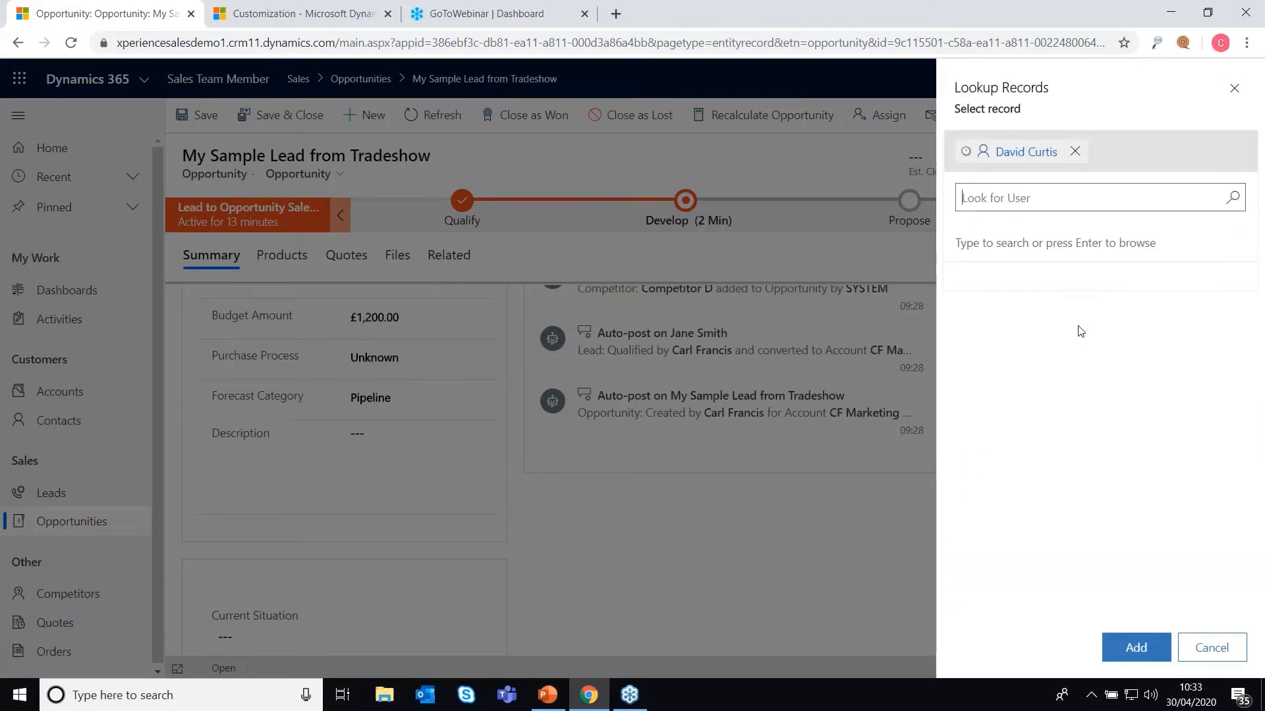
click(1134, 647)
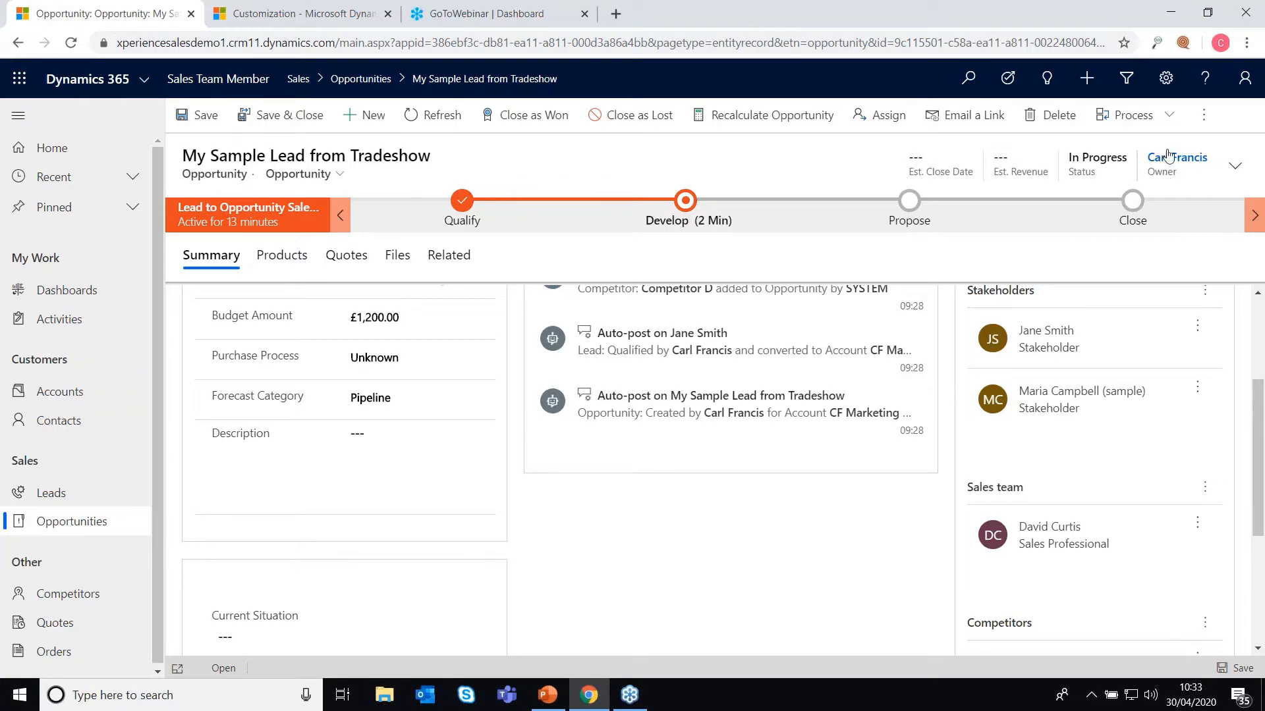
scroll(1070, 429, down, 3)
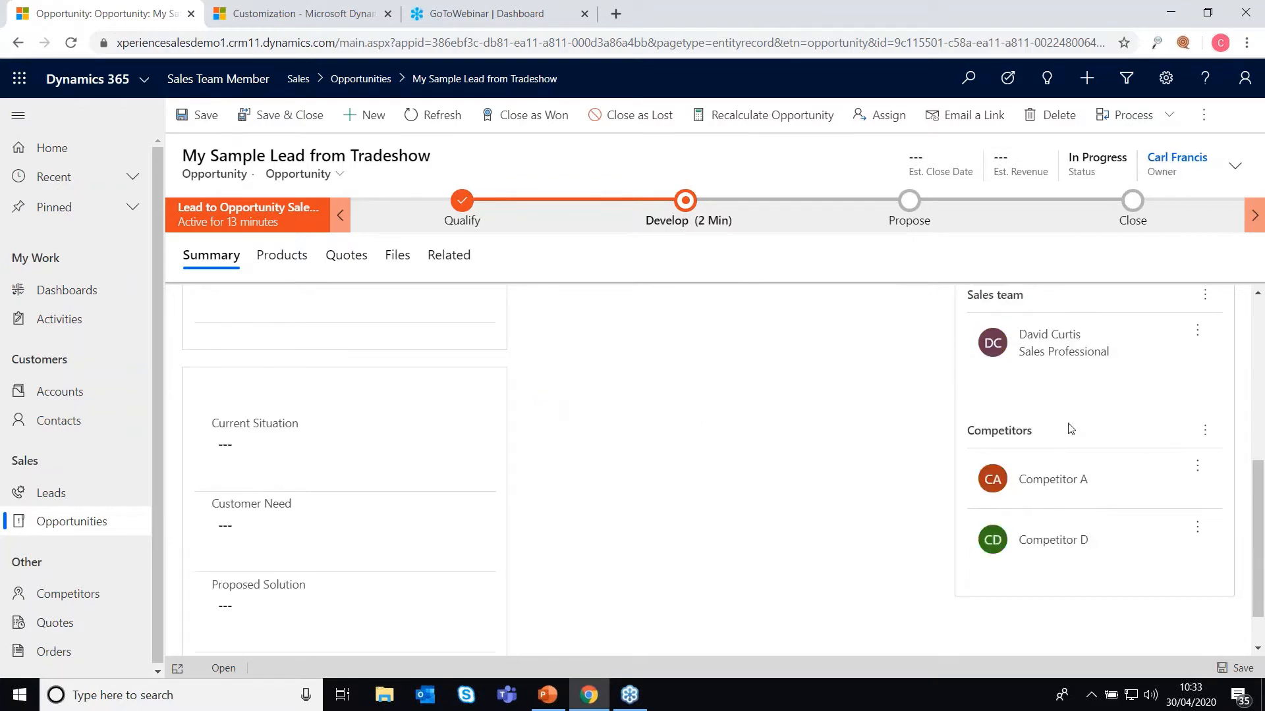
scroll(761, 558, up, 3)
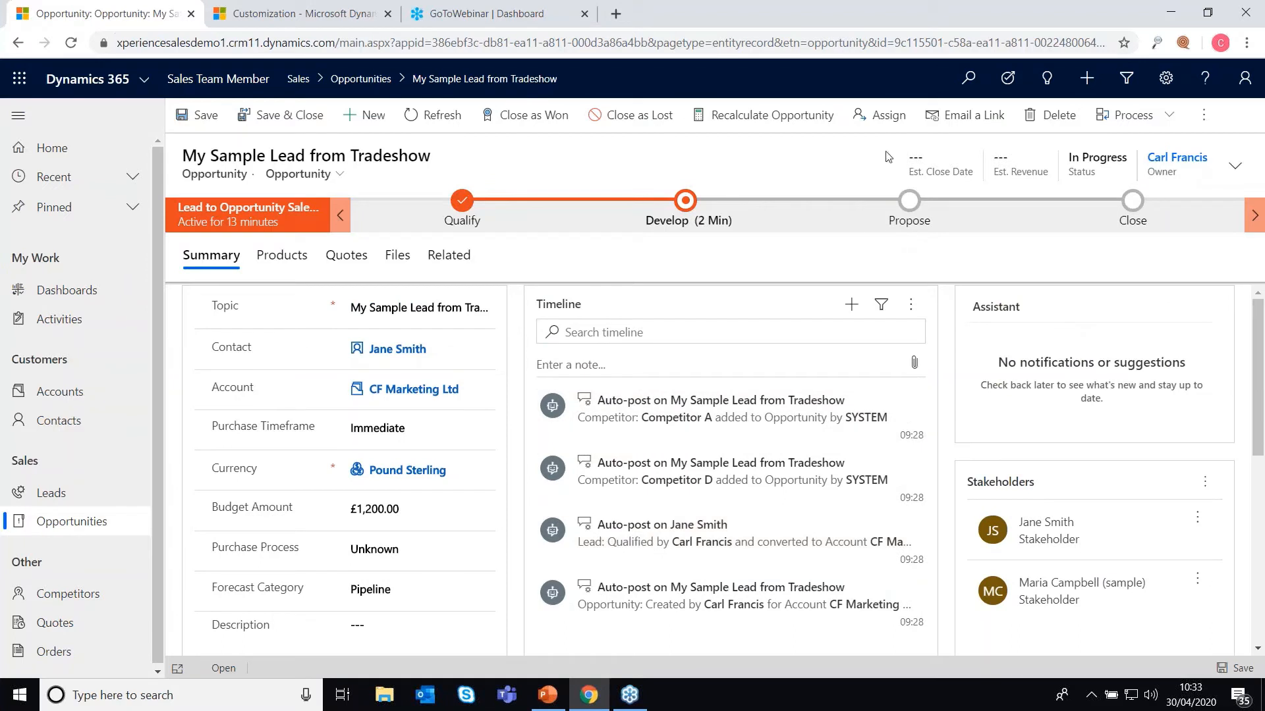
Step: Set the opportunity's Est. Close Date to 31/05/2020 via the header fields calendar
click(1212, 191)
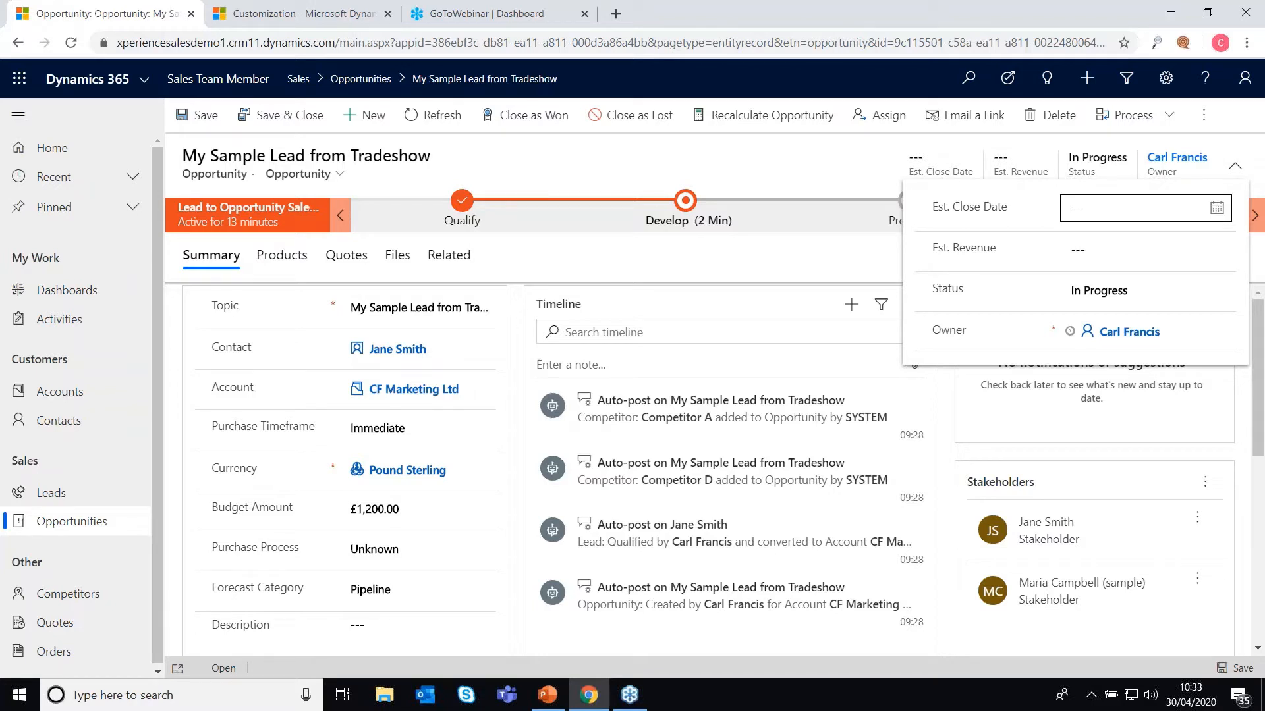
click(1217, 208)
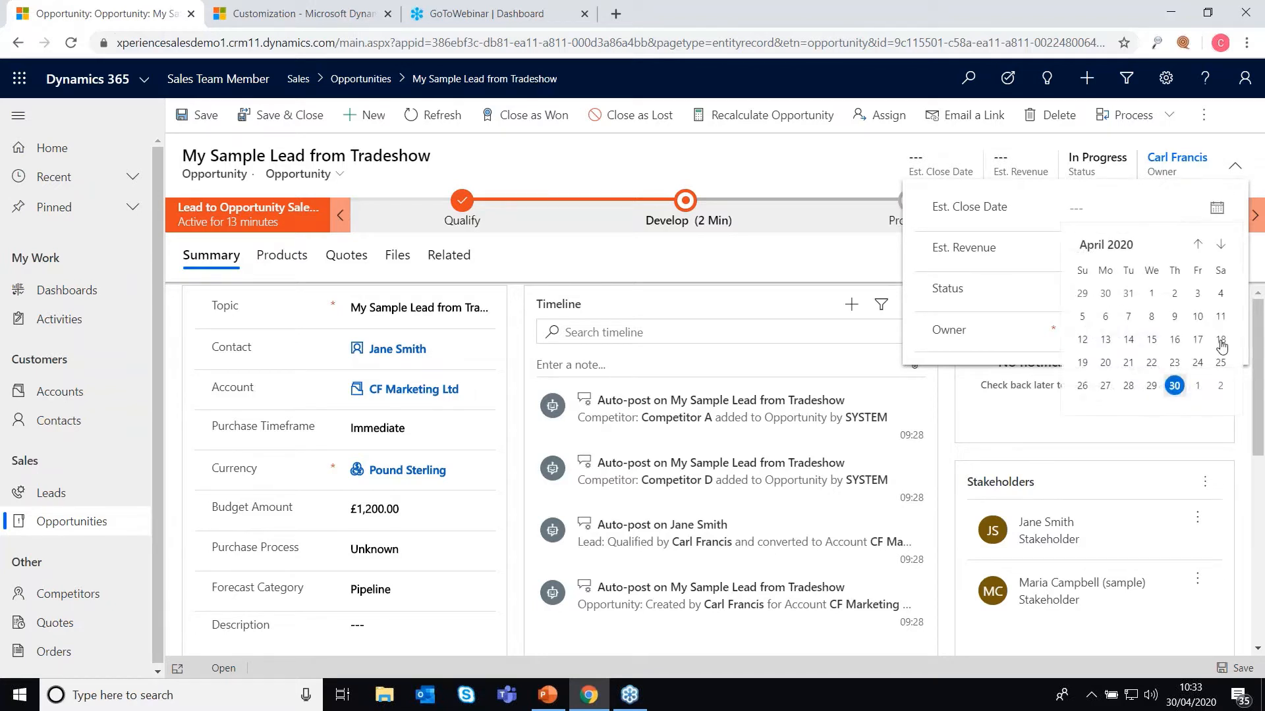
click(1198, 246)
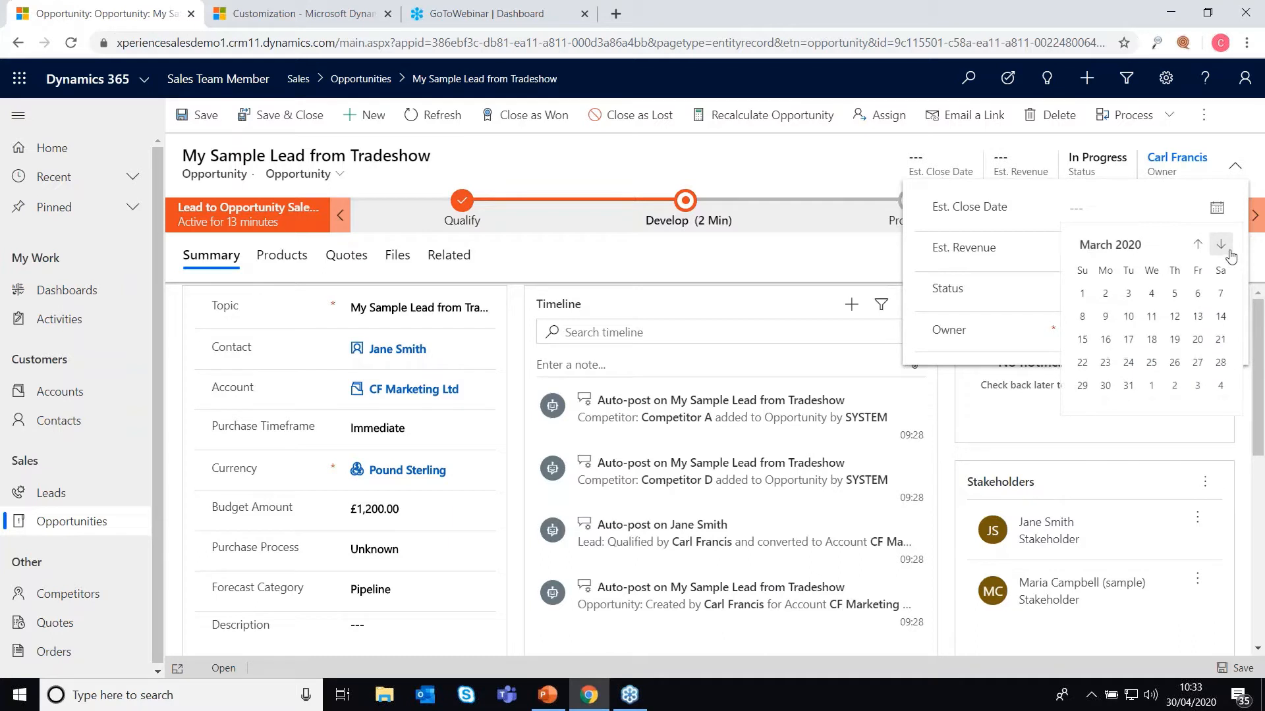
click(1223, 247)
click(1223, 247)
click(1082, 408)
click(955, 407)
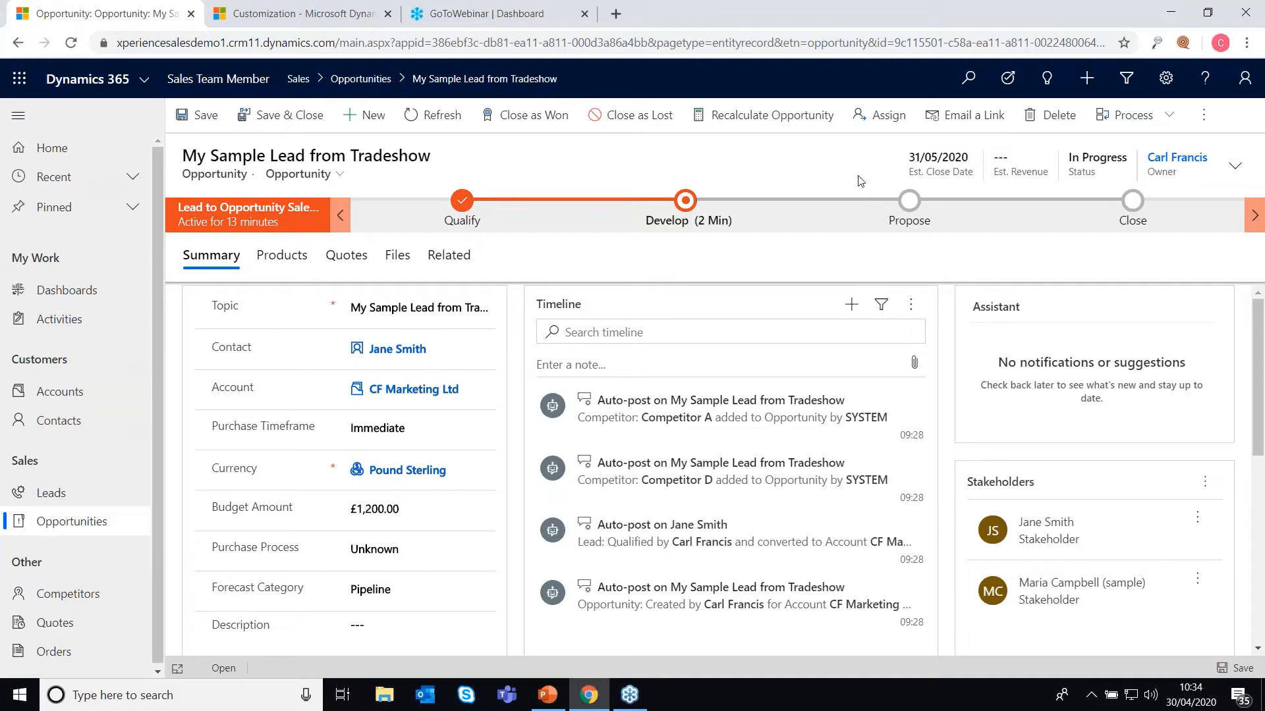
click(1230, 173)
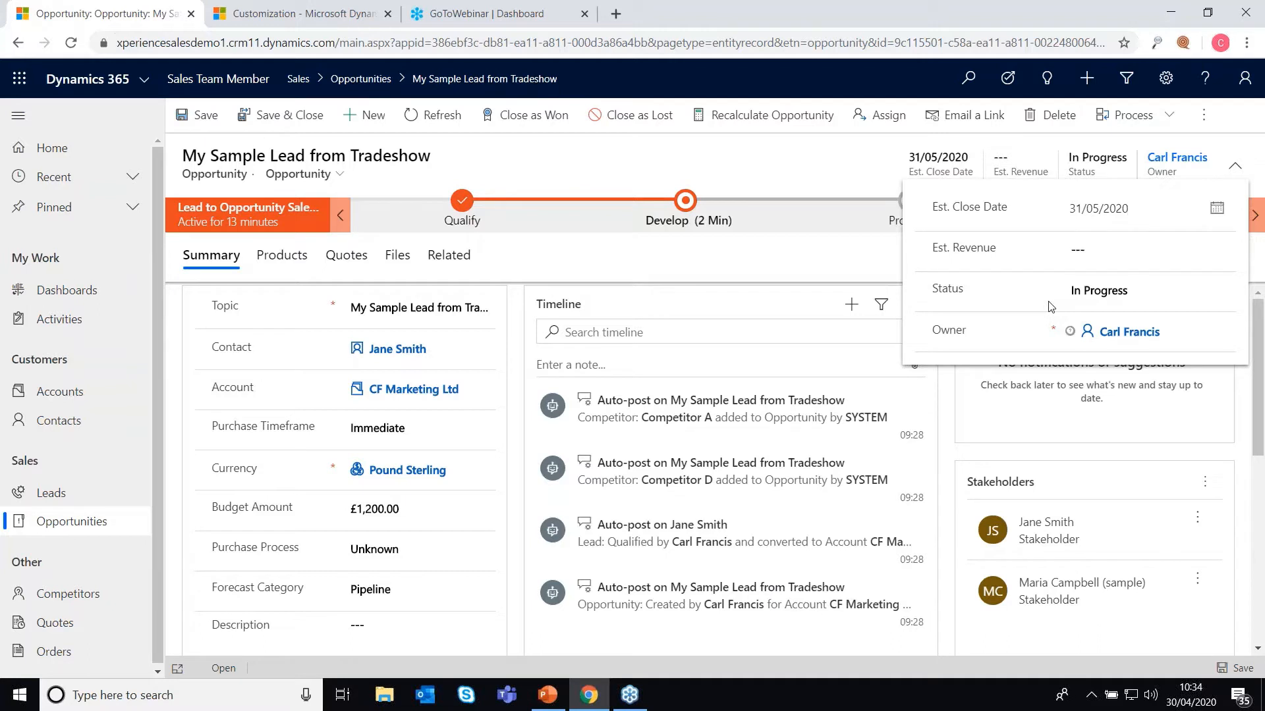
Step: Change the opportunity status to On Hold, then back to In Progress, and collapse the header fields
click(1148, 291)
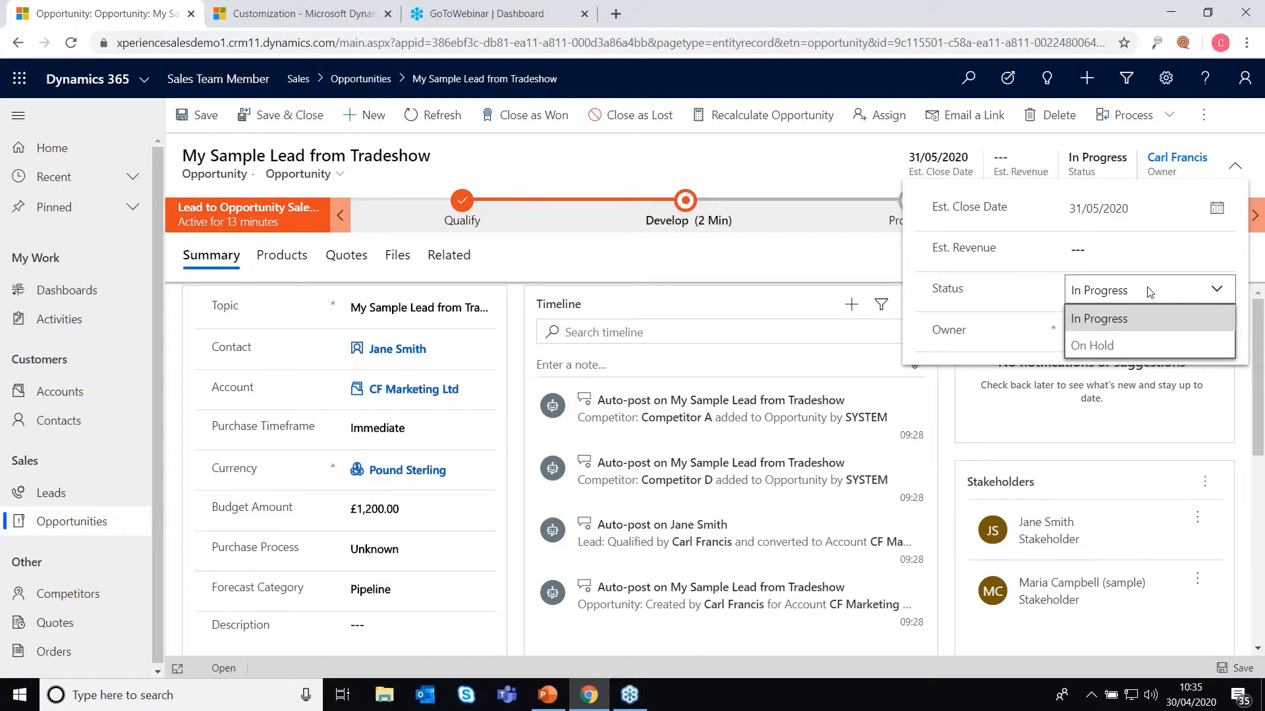
click(1111, 345)
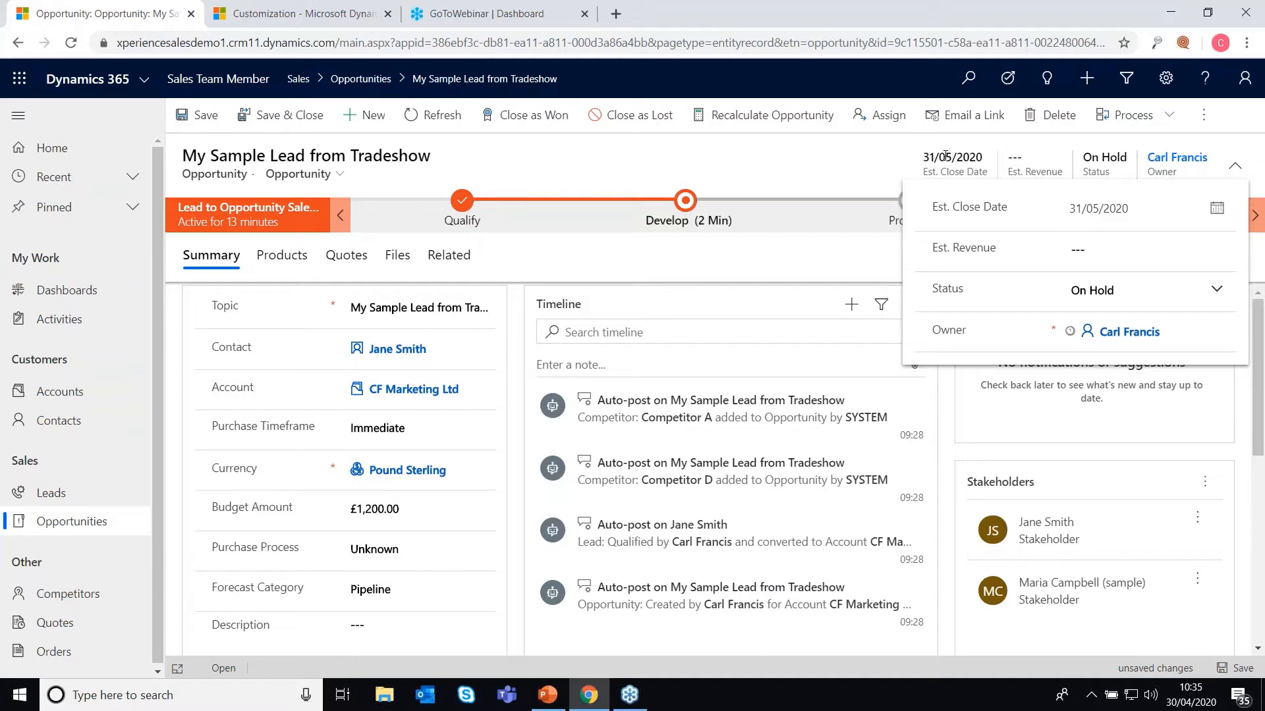
click(1217, 293)
click(1120, 320)
click(866, 178)
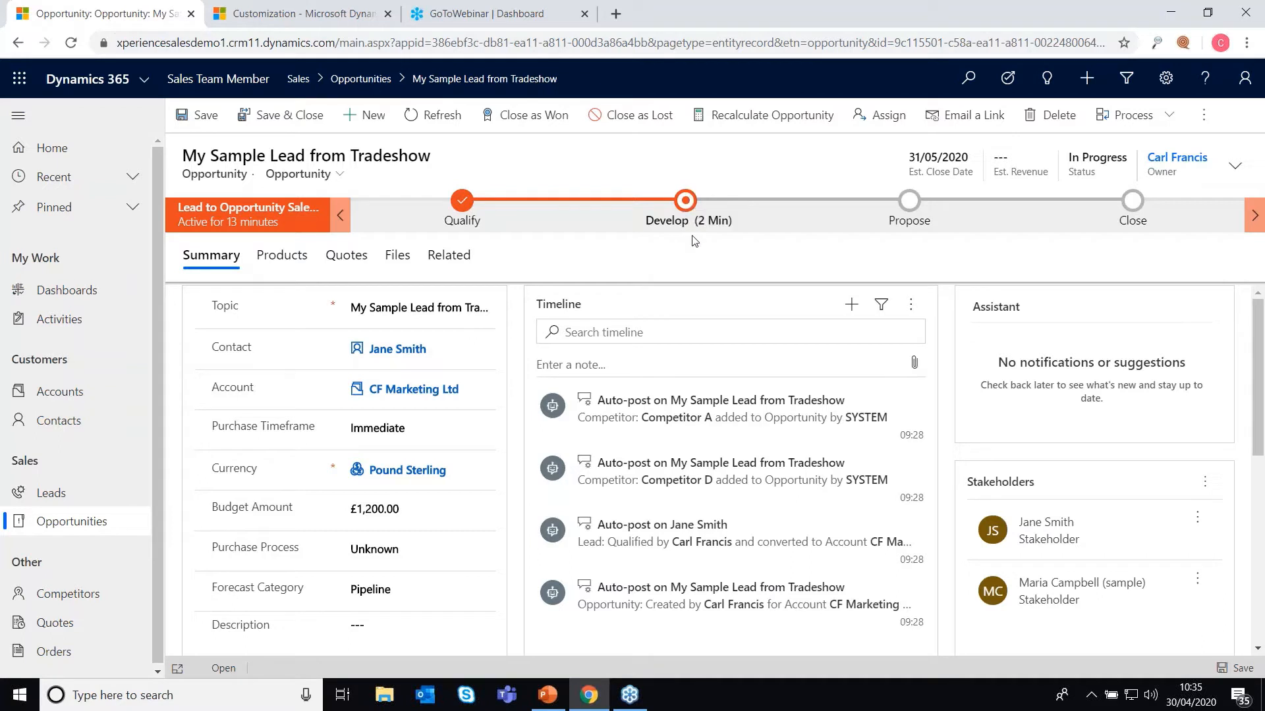
Step: Mark Identify Stakeholders and Identify Competitors complete at Develop, then advance to Propose
click(685, 200)
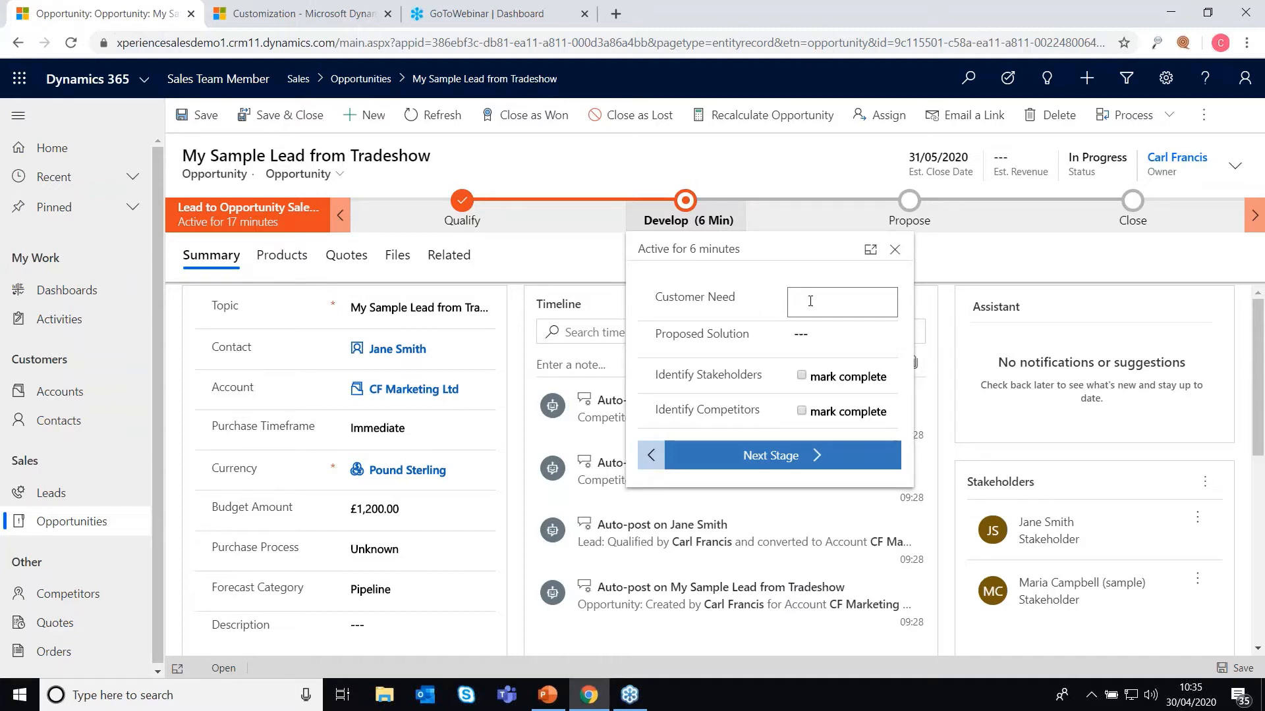
click(816, 333)
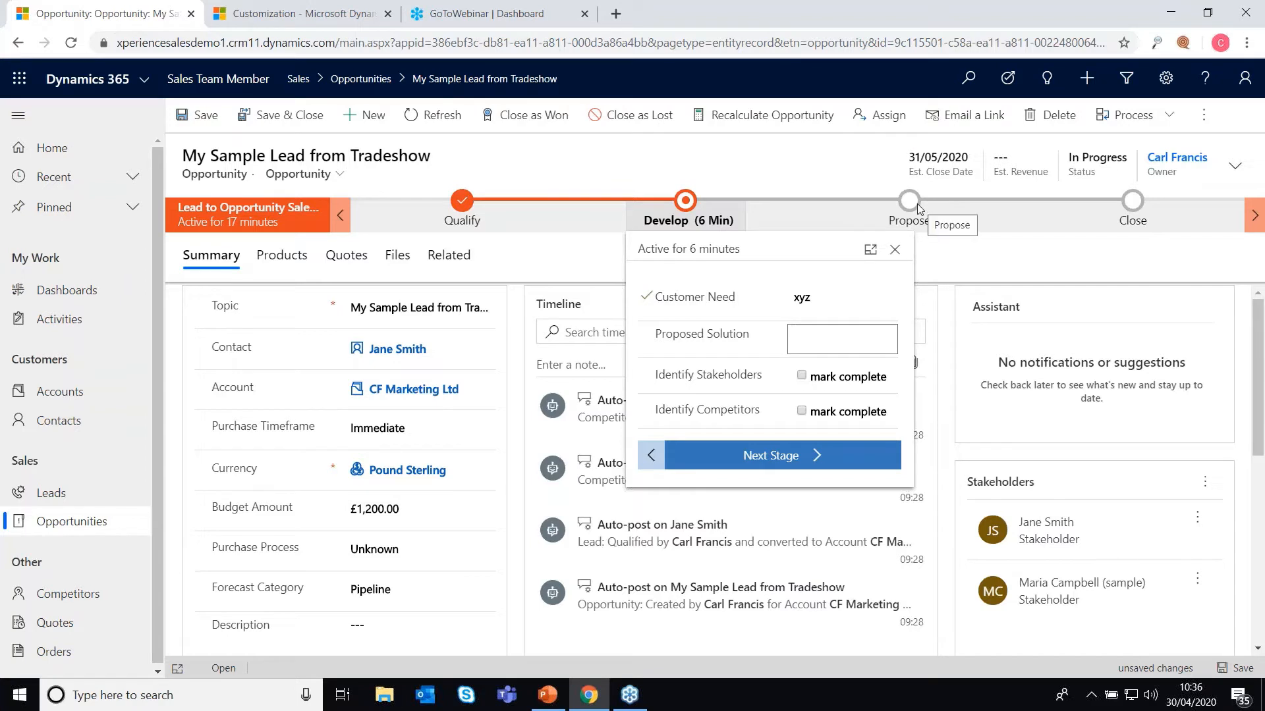
click(802, 375)
click(803, 414)
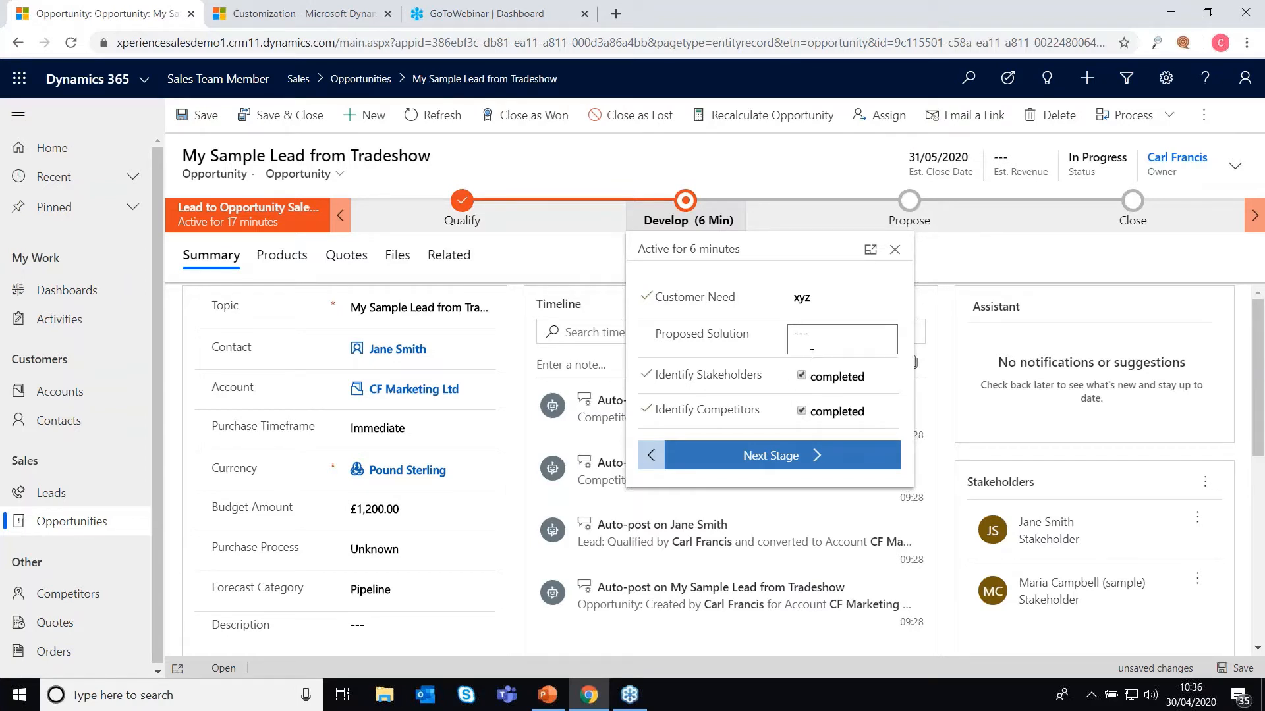
click(792, 456)
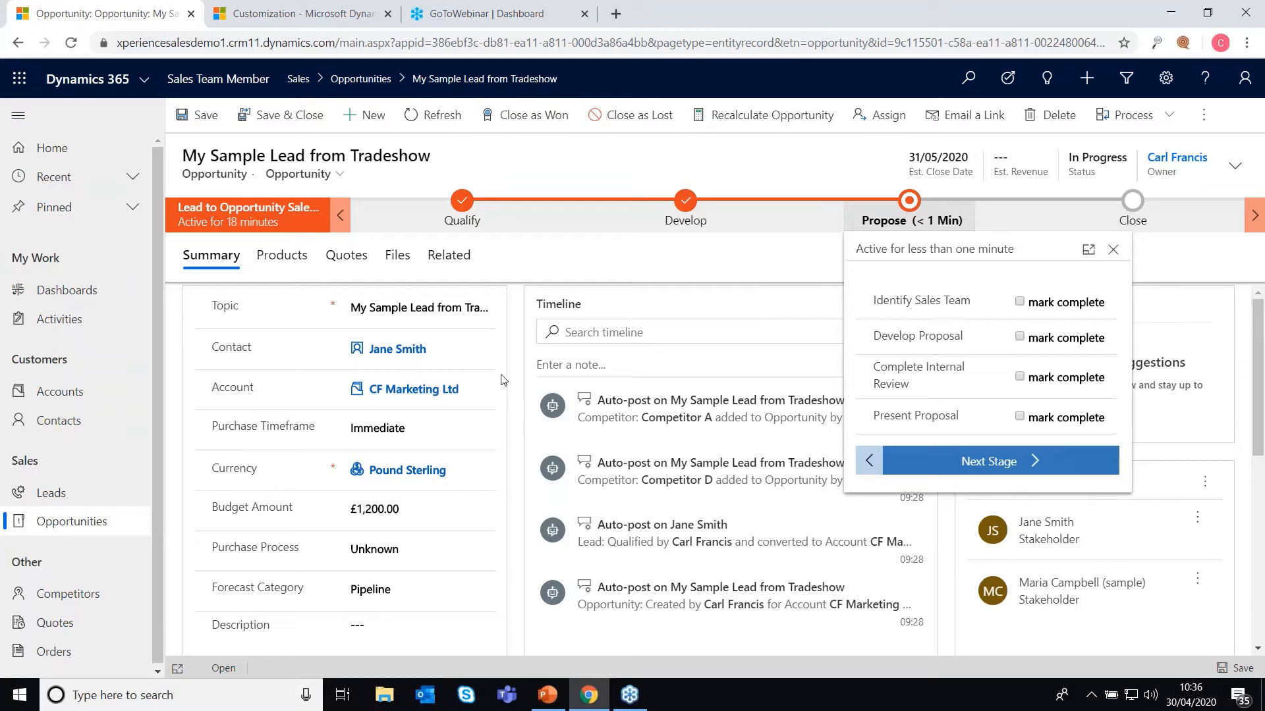
Step: Close the Propose stage flyout and show the opportunity's Products tab
click(757, 264)
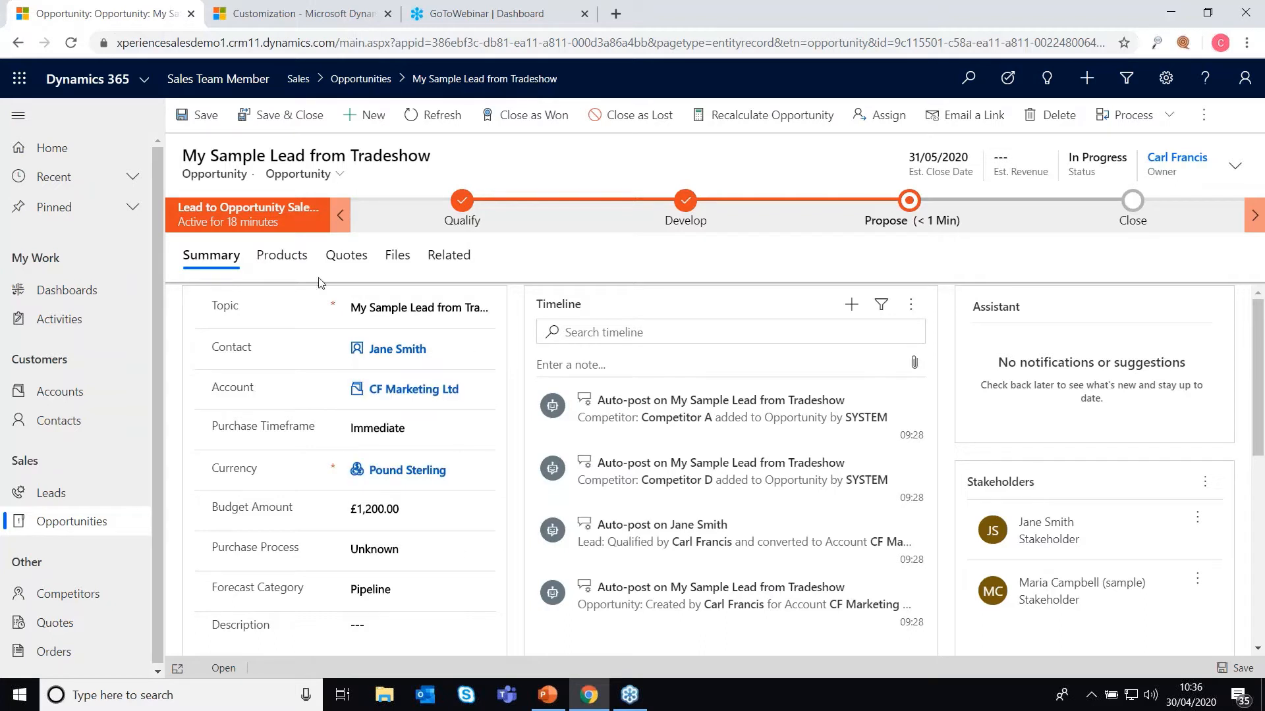
click(288, 262)
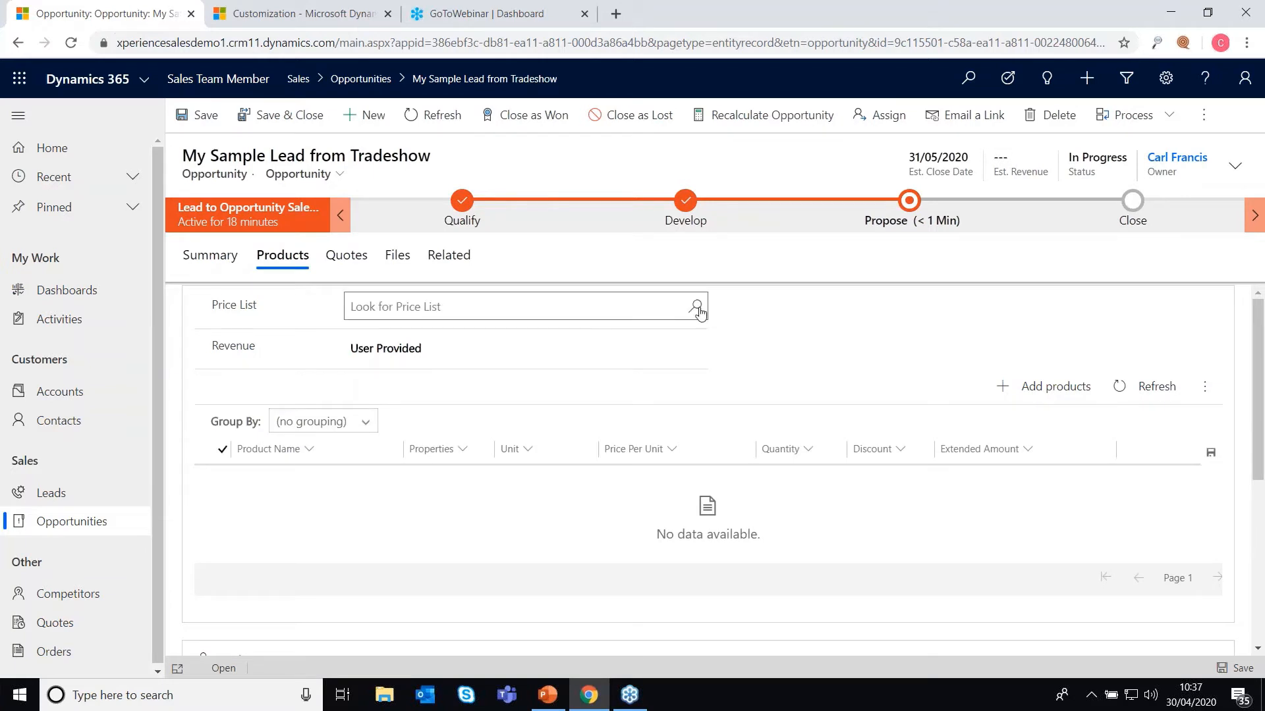
Step: Choose the Default UK Price List and enter £1,290.00 as Est. Revenue in the header
click(697, 308)
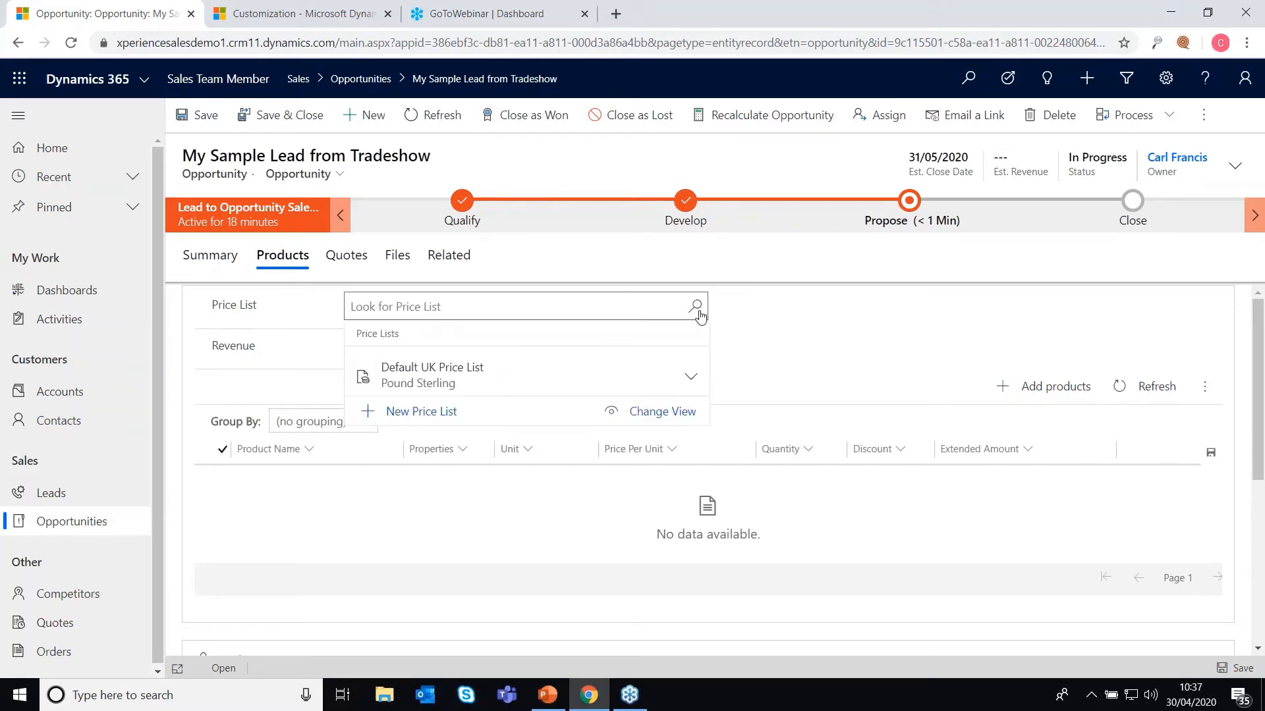
click(493, 377)
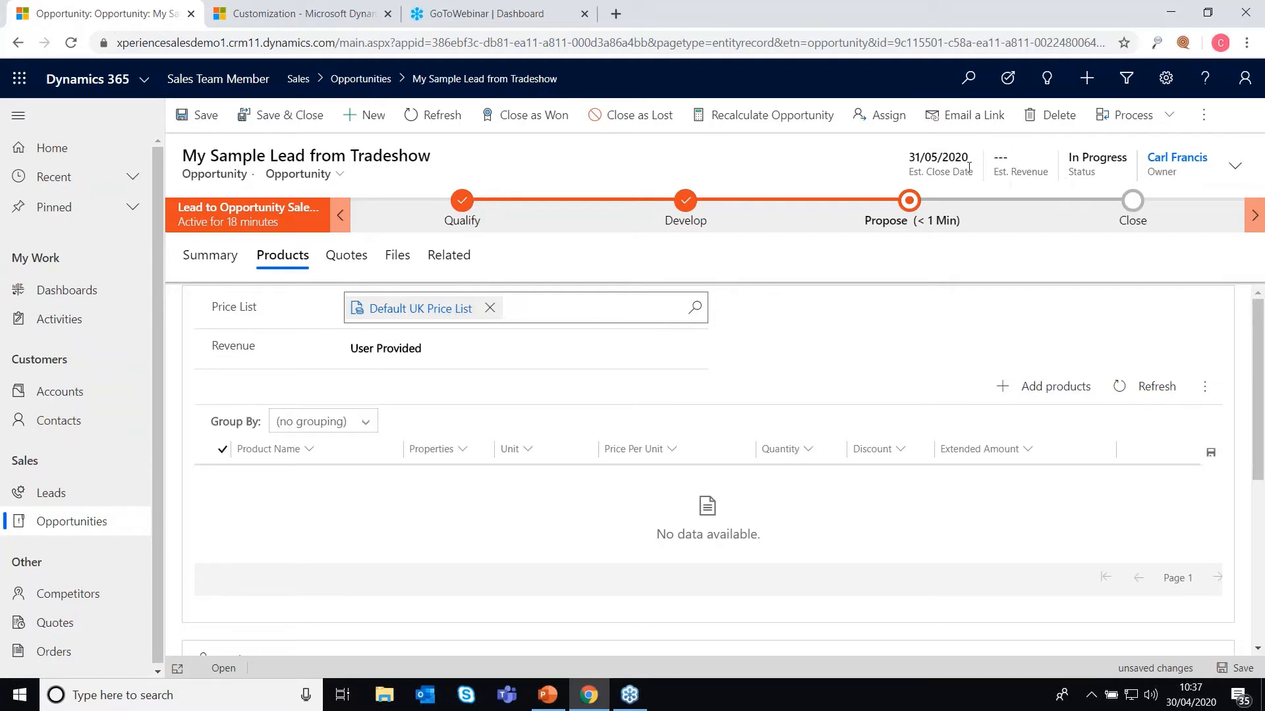
click(1229, 174)
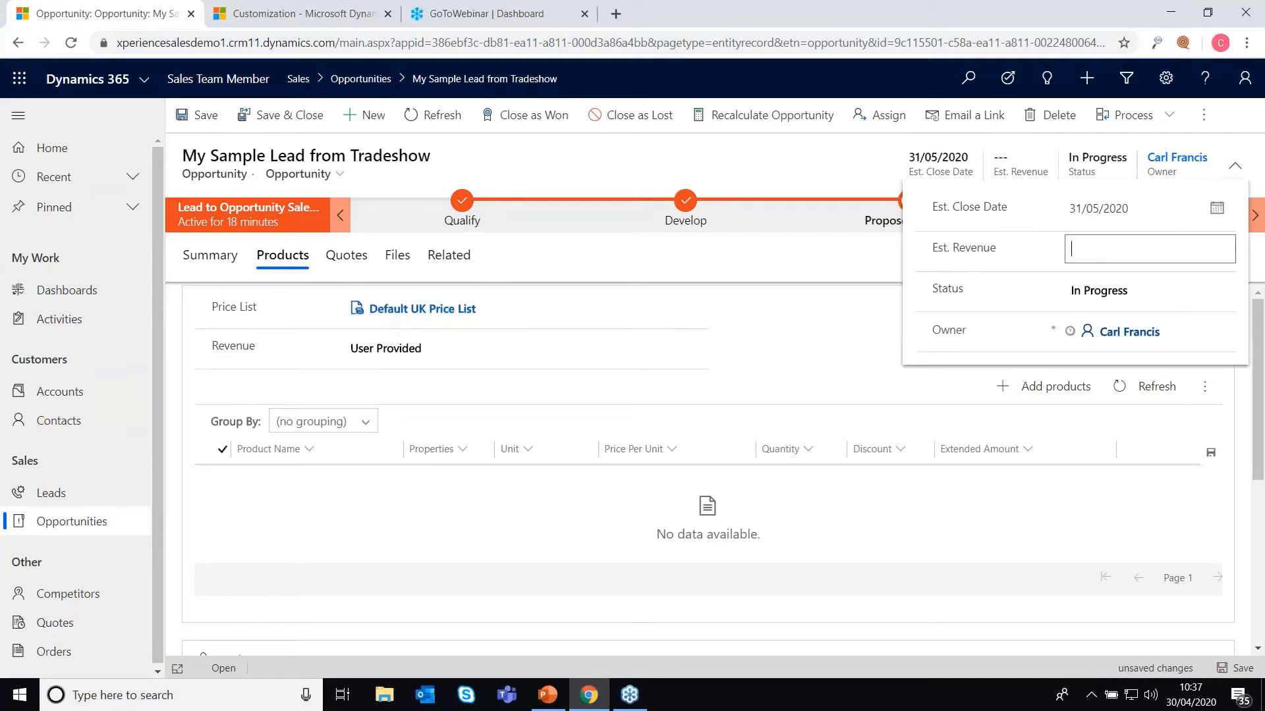
text(1290)
click(853, 244)
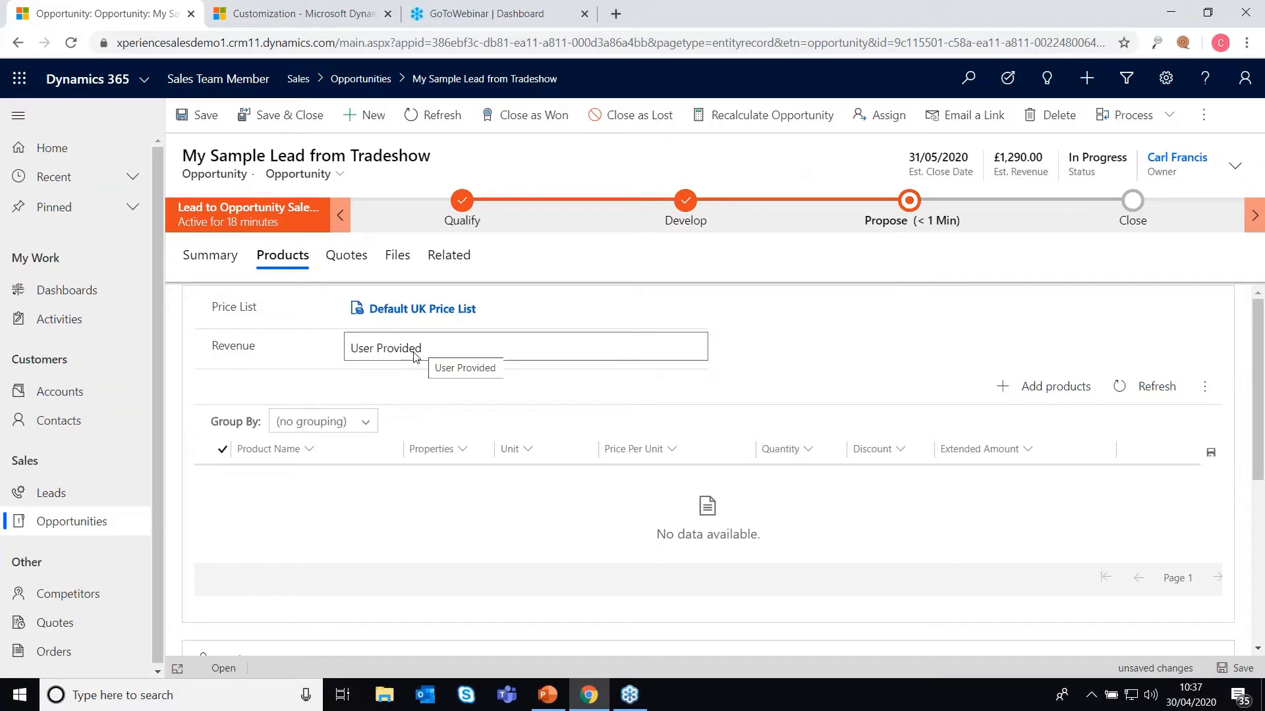
Step: Switch Revenue to System Calculated and save the opportunity
click(414, 355)
click(514, 366)
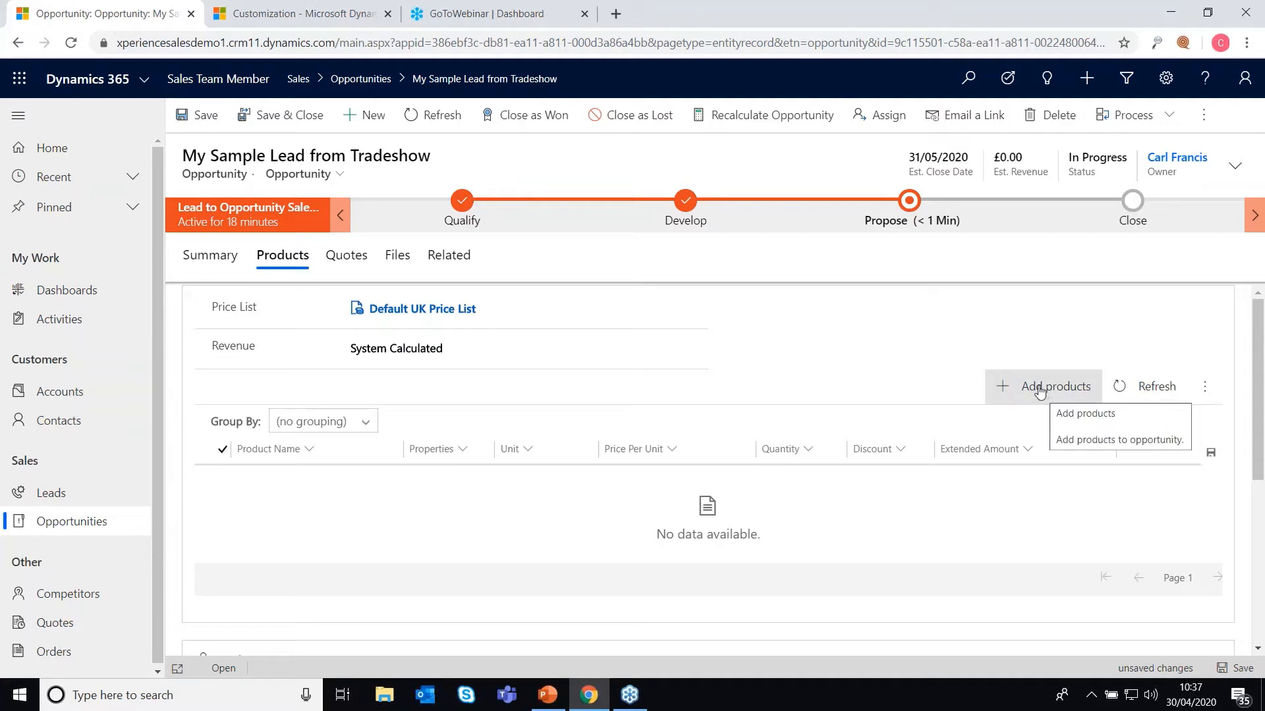
click(1225, 668)
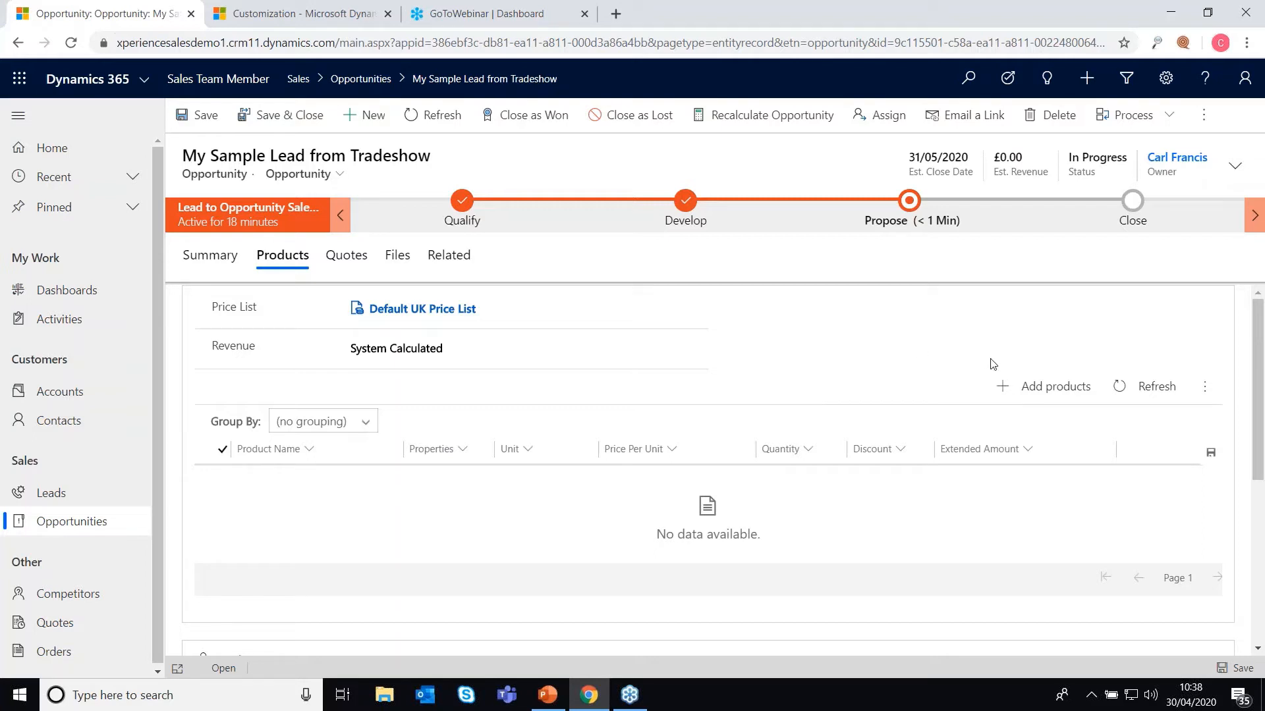
Step: Select the £70.00 CRM Online: Professional product with quantity 10
click(1015, 388)
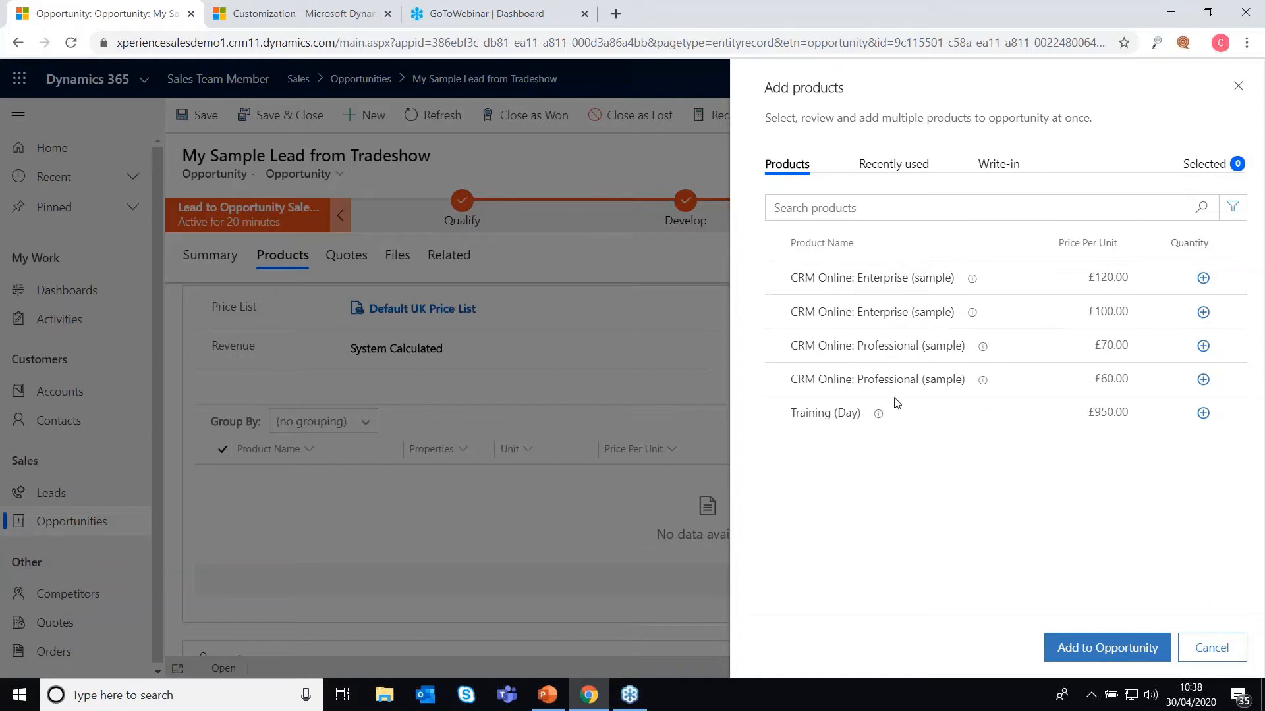
click(1203, 381)
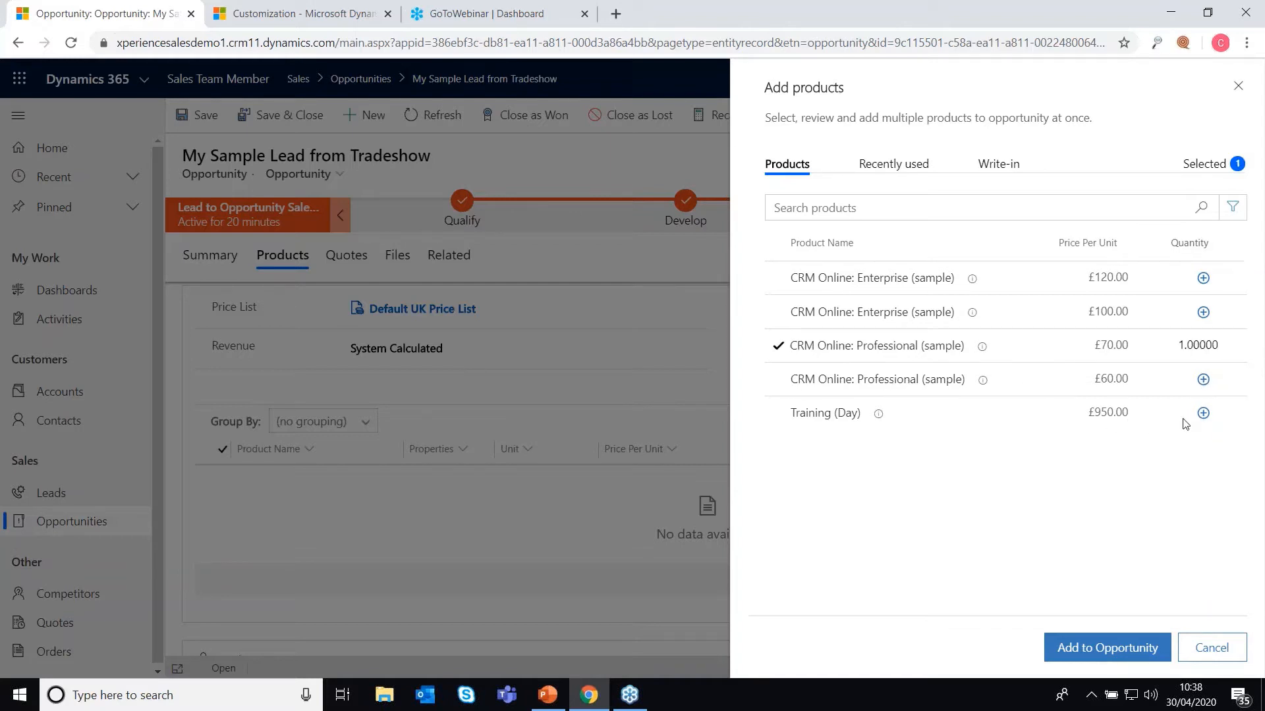
click(1193, 347)
text(10)
click(1184, 462)
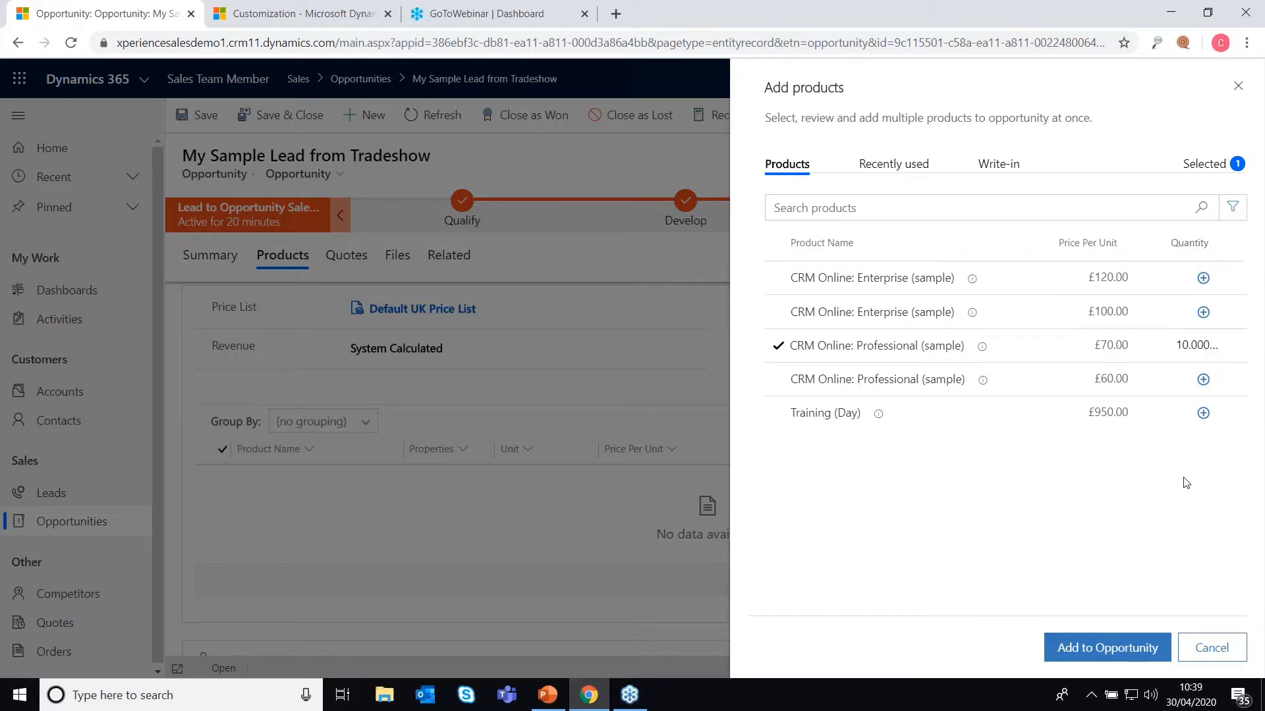
Step: Add Training (Day) with quantity 3 and add both products to the opportunity
click(1202, 413)
text(3)
click(1111, 520)
click(1110, 655)
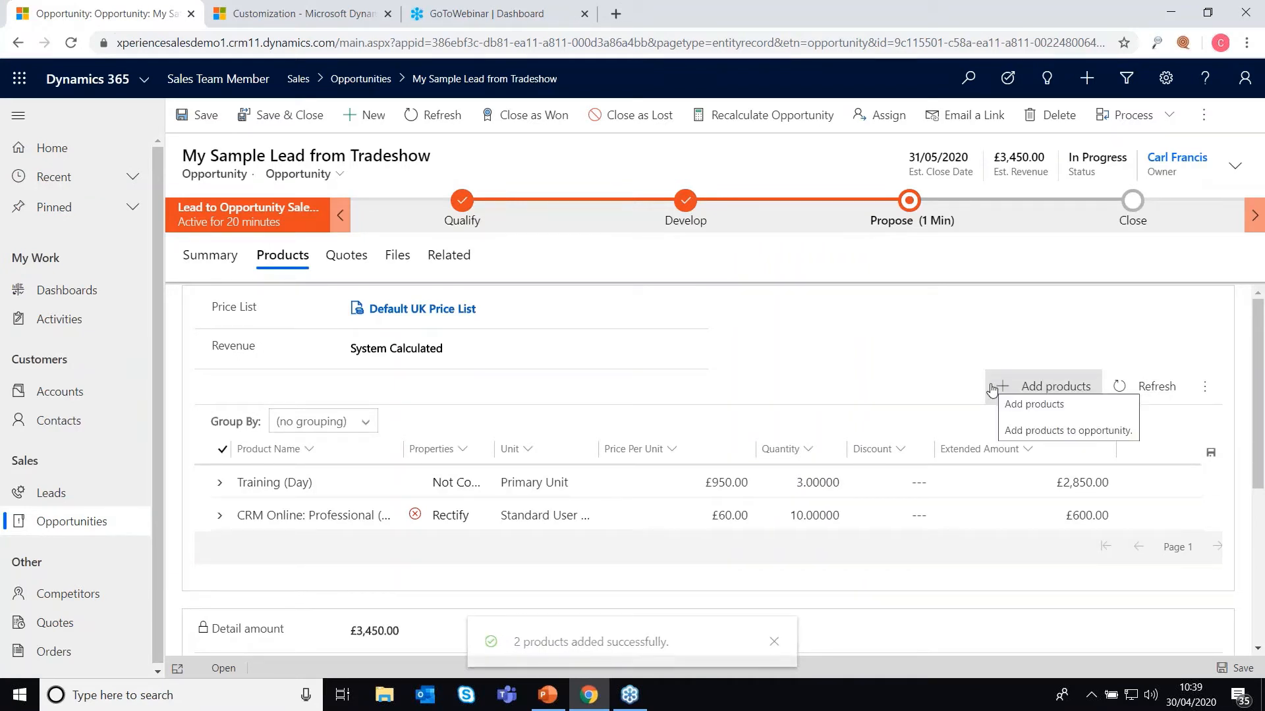
click(1041, 389)
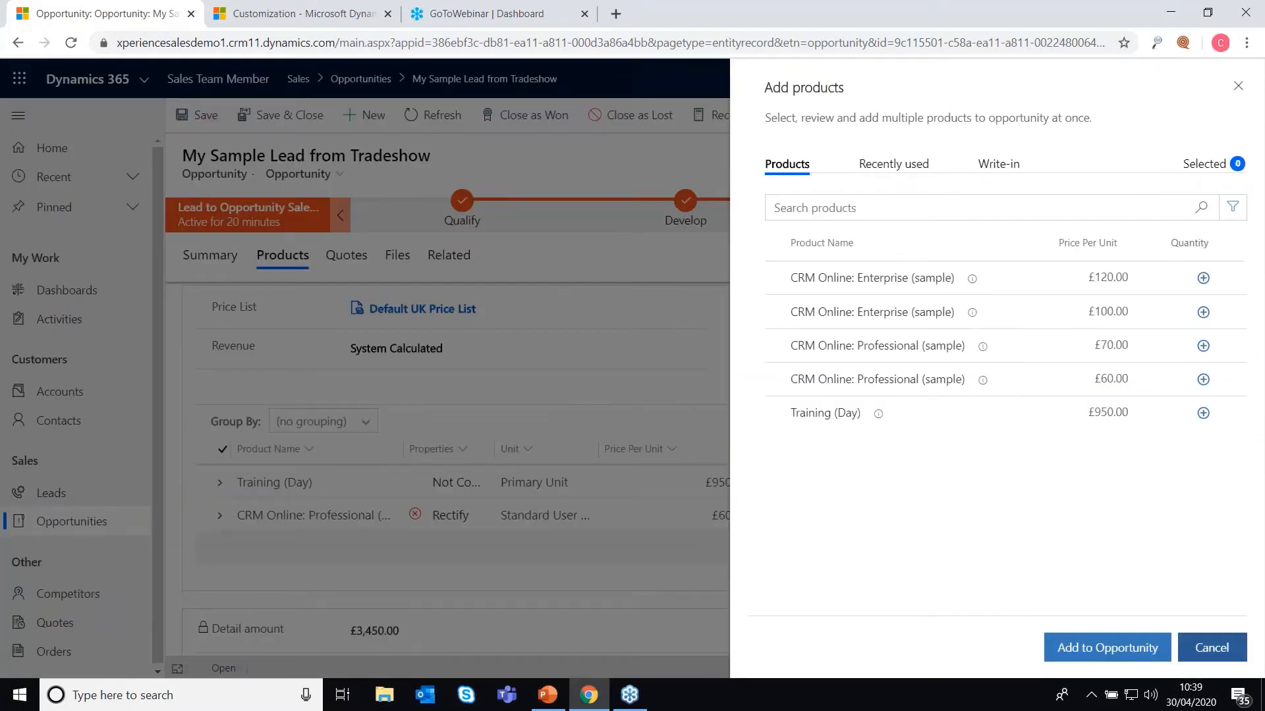
click(1212, 647)
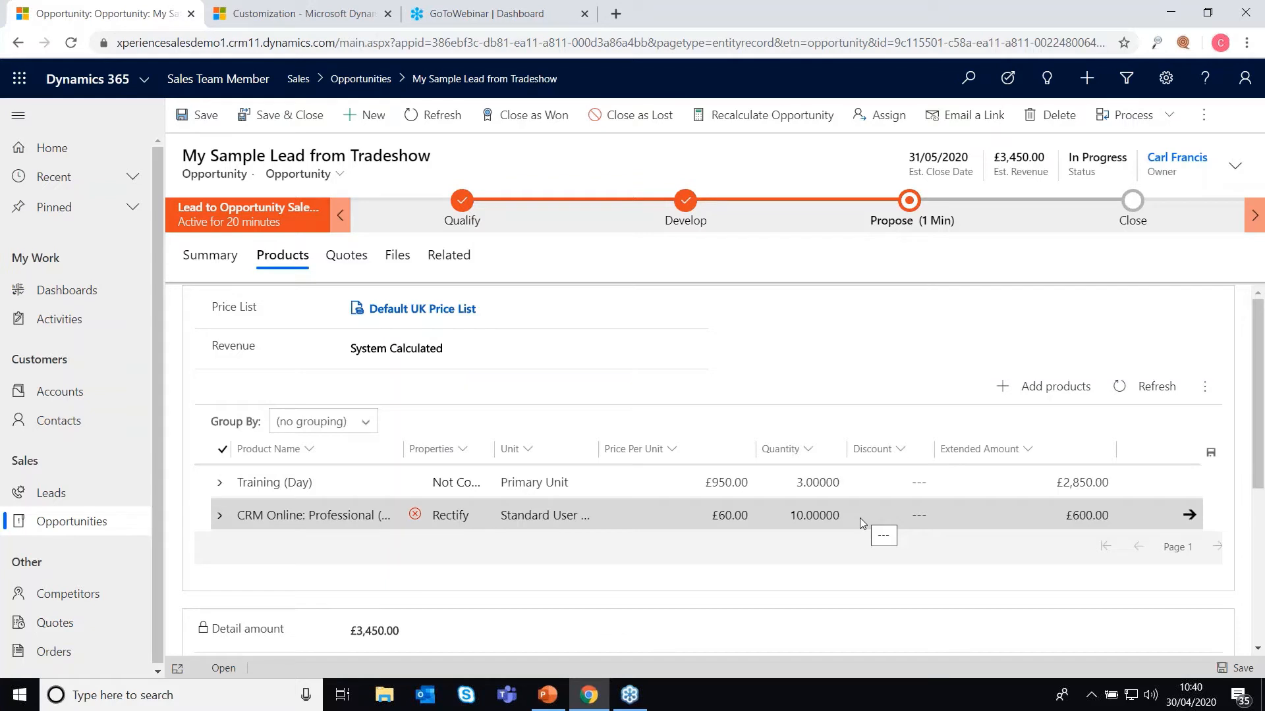
Step: Give Training (Day) an £850.00 discount, save, and refresh Products to show the £2,600.00 total
click(926, 483)
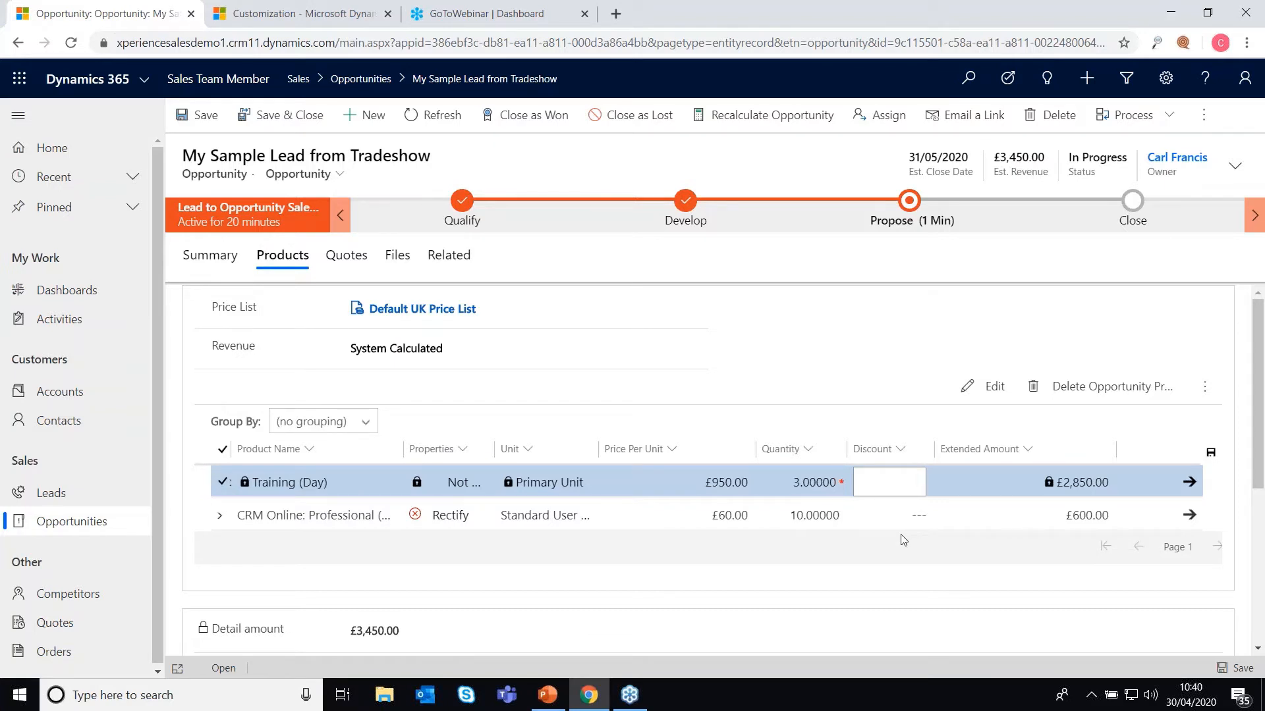
text(850)
key(Return)
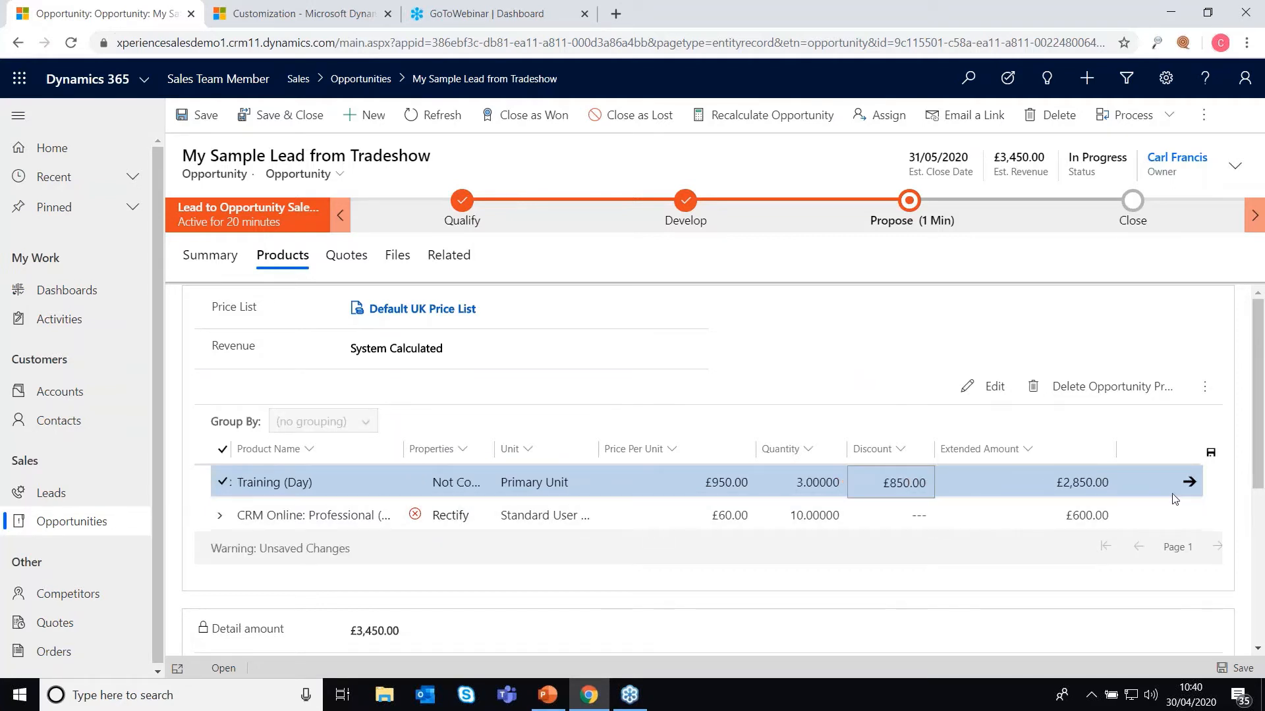
click(1210, 454)
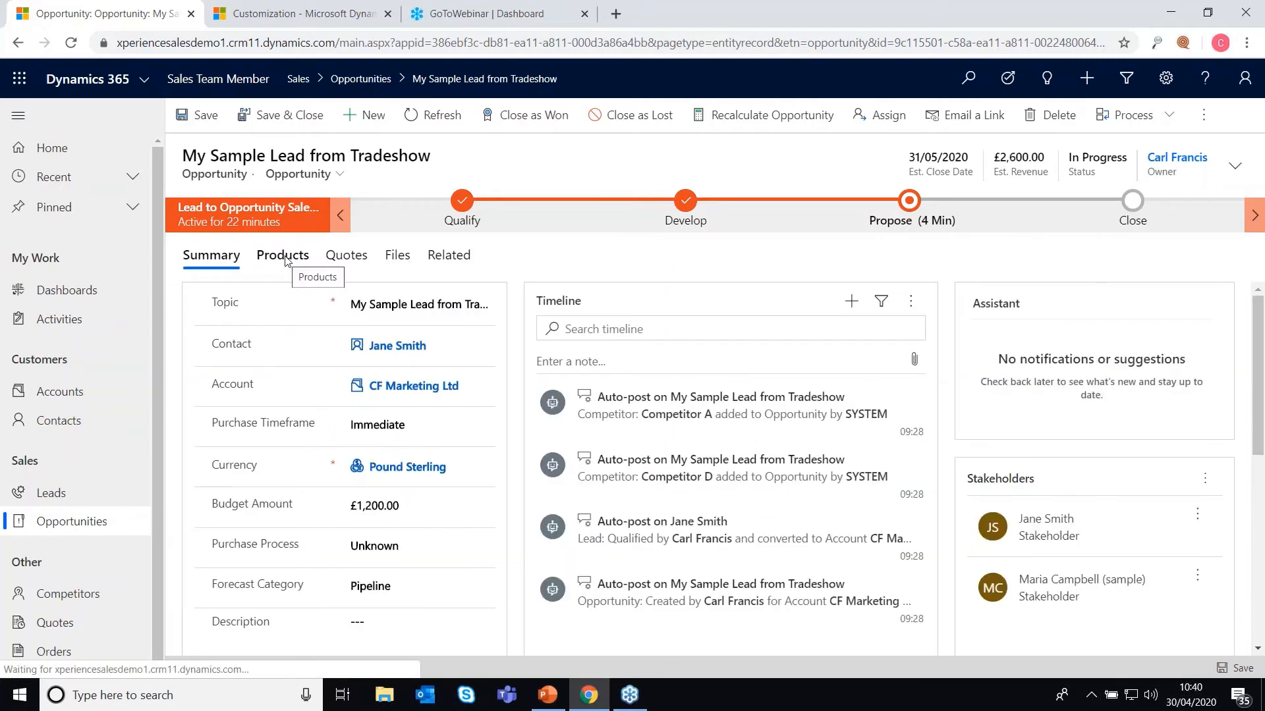
click(285, 259)
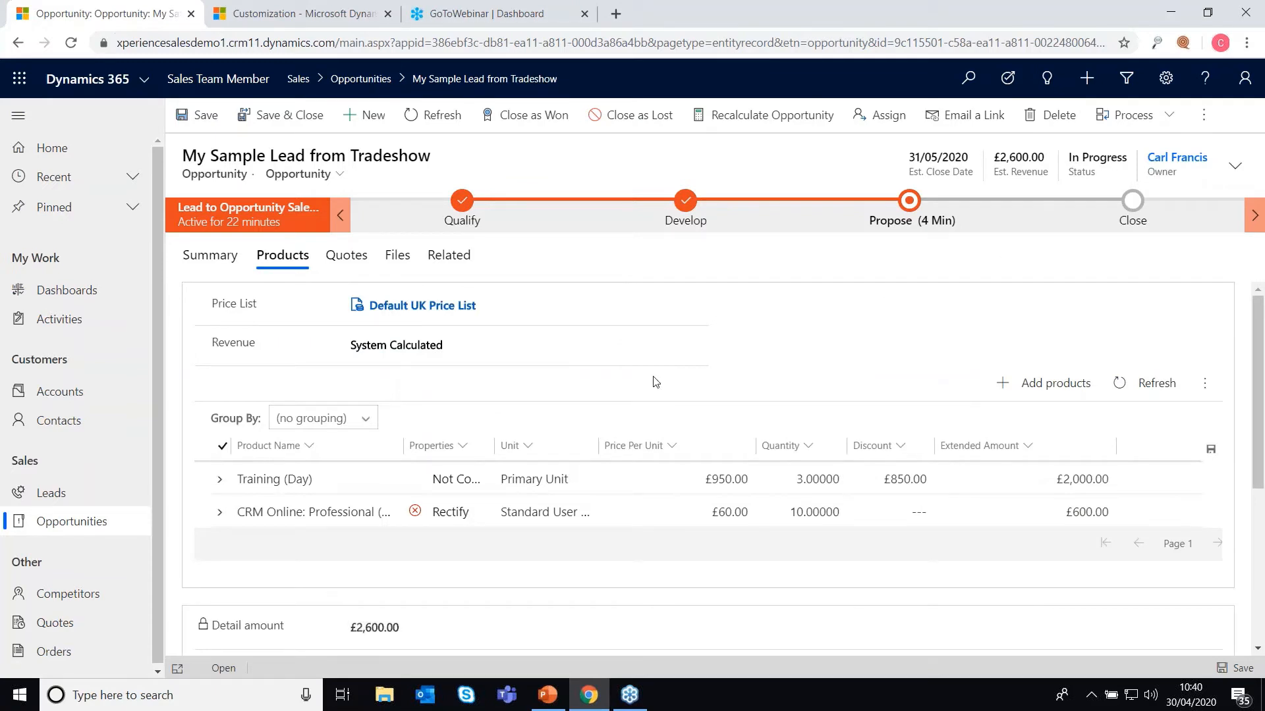
Step: Apply a 10% discount to the opportunity and save
scroll(655, 382, down, 3)
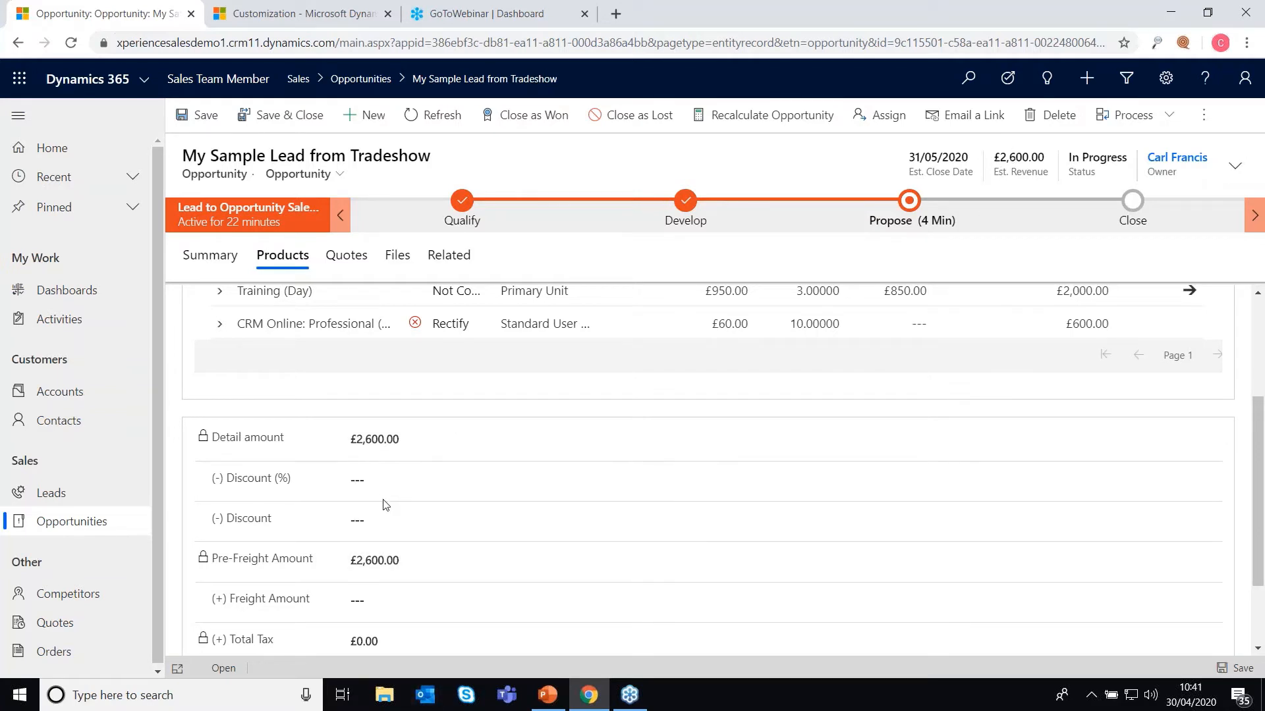
click(391, 478)
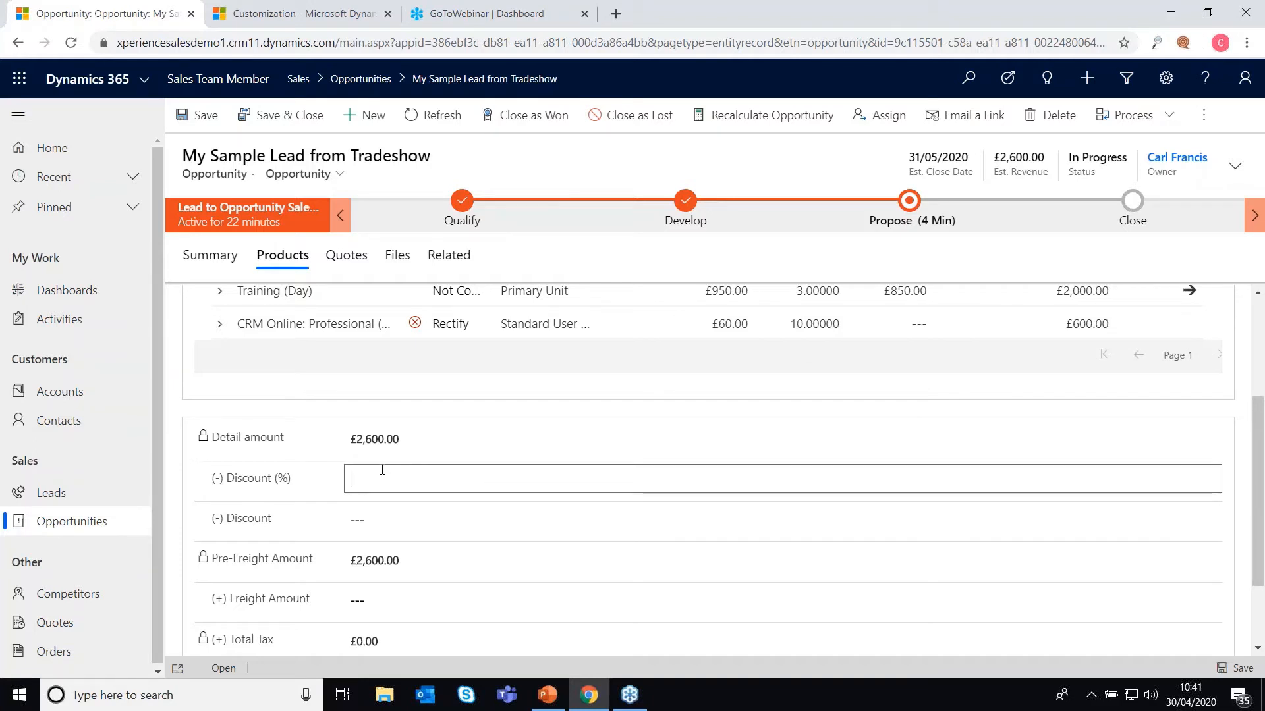
text(10)
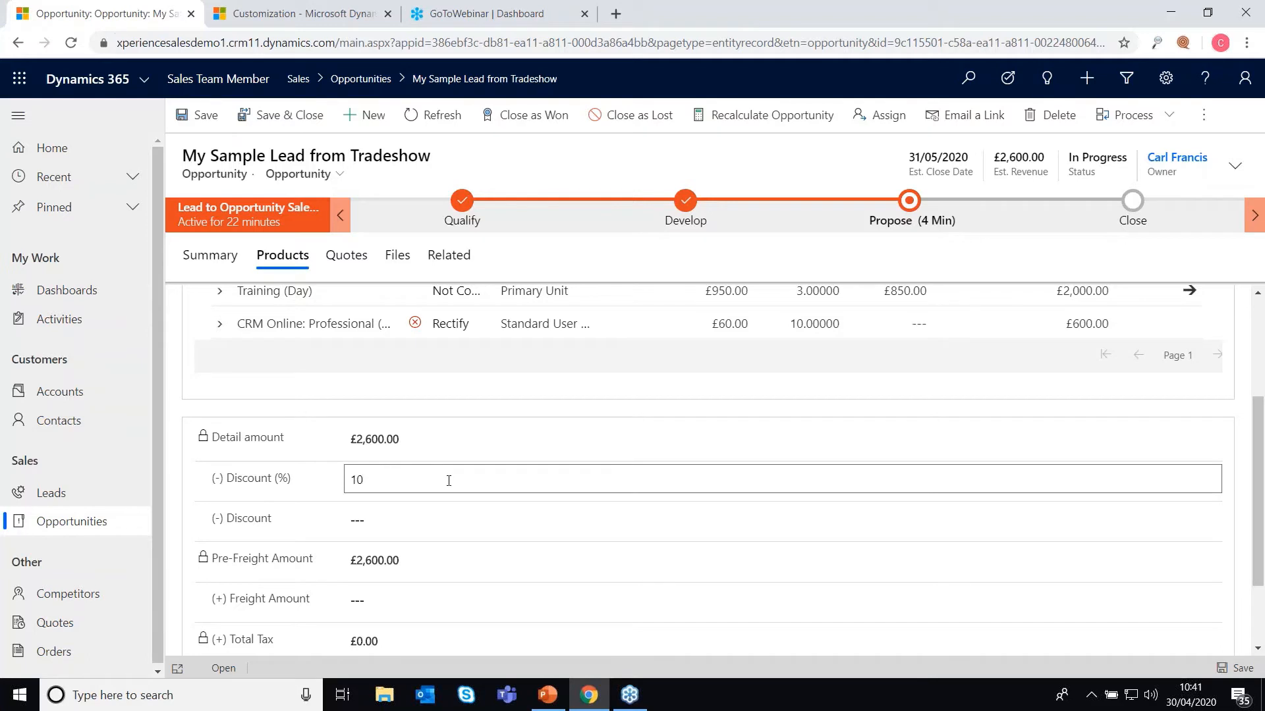
click(532, 419)
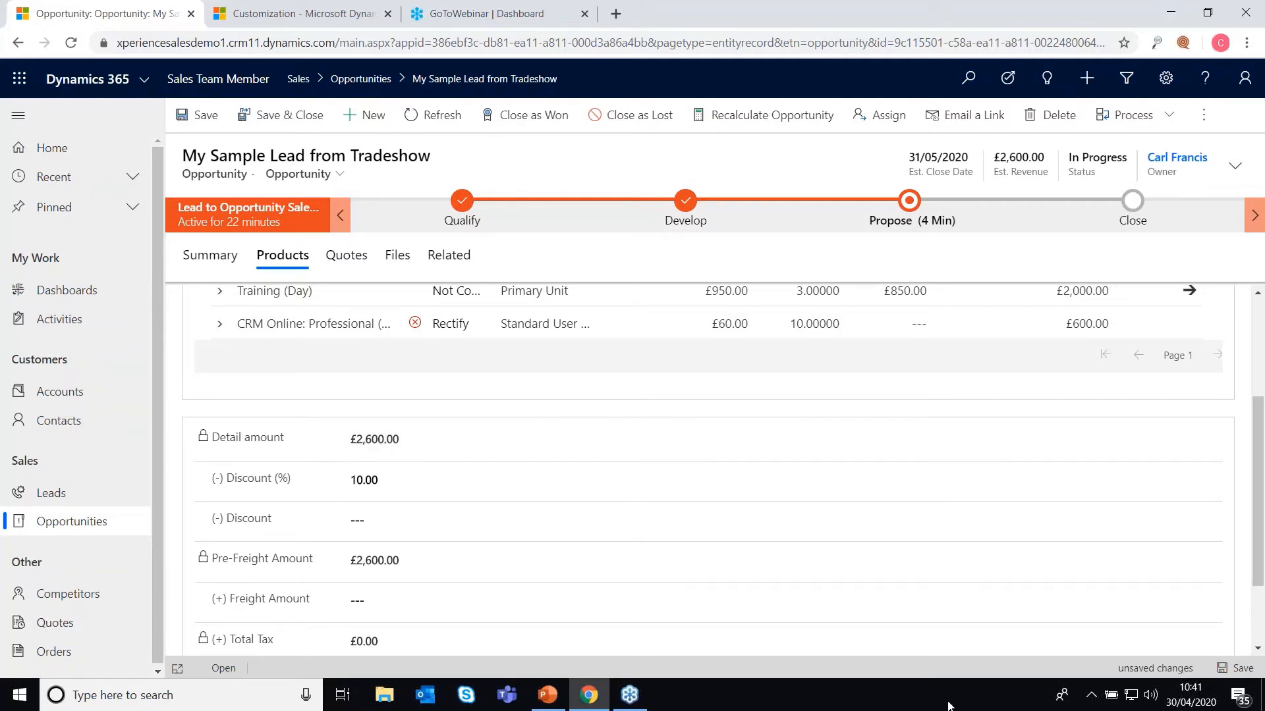
click(1226, 669)
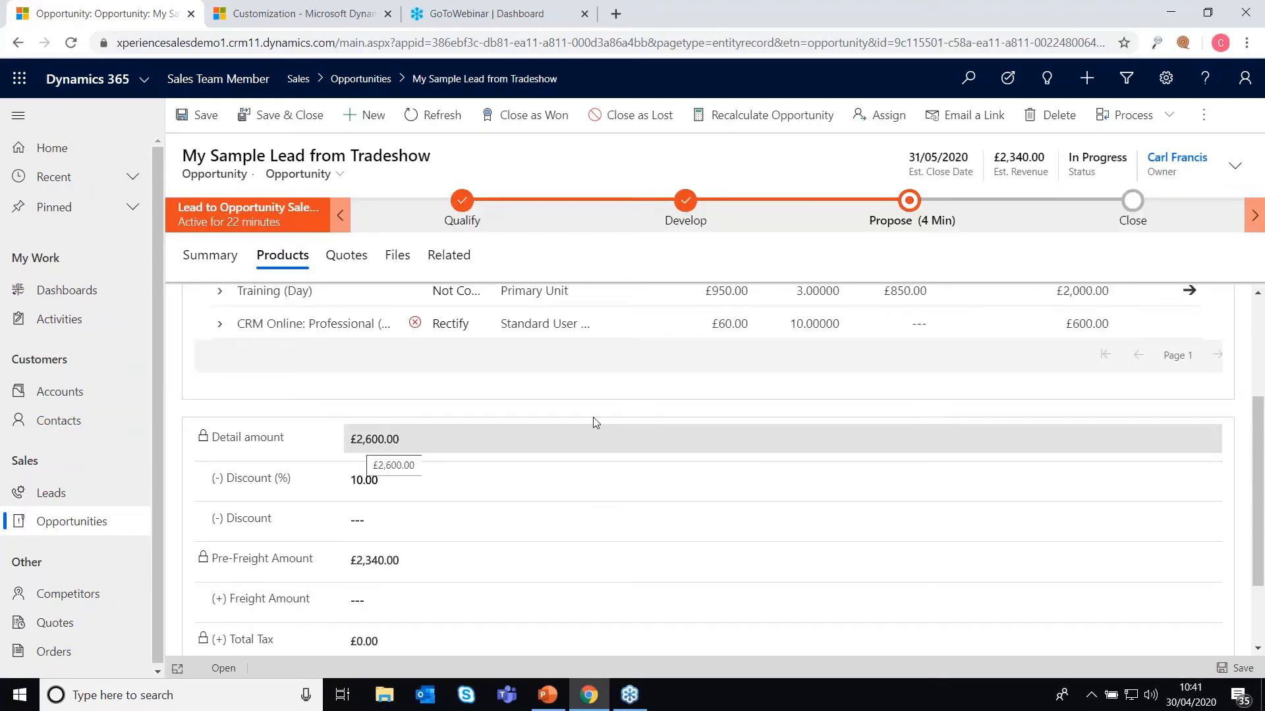
Step: Enter a fixed £140.00 discount amount and save the opportunity
scroll(980, 319, up, 3)
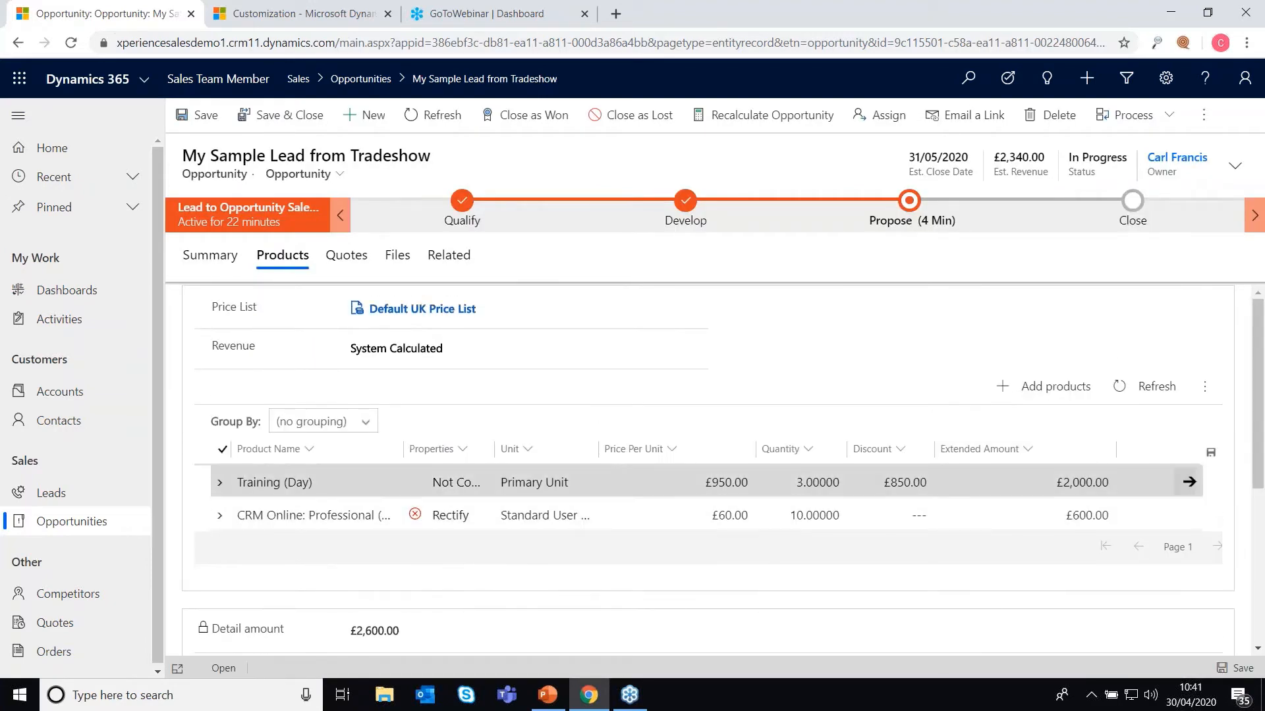
scroll(567, 484, down, 3)
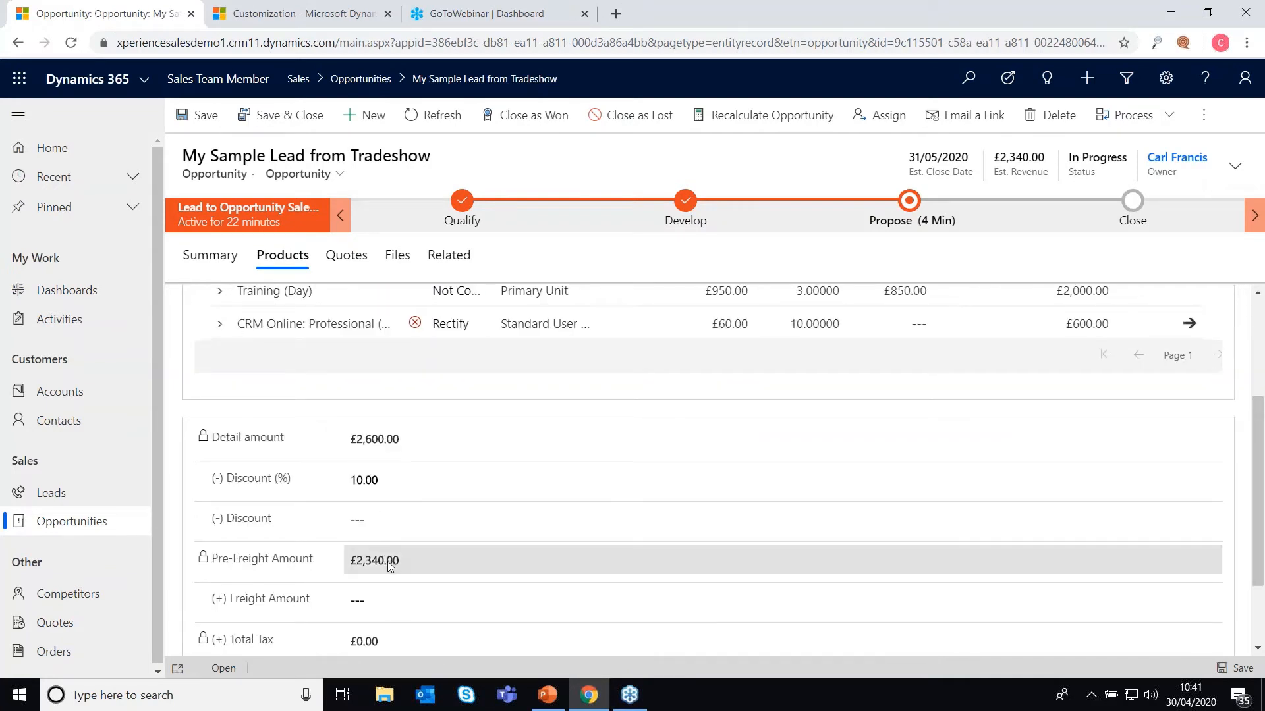
scroll(395, 560, down, 2)
click(380, 412)
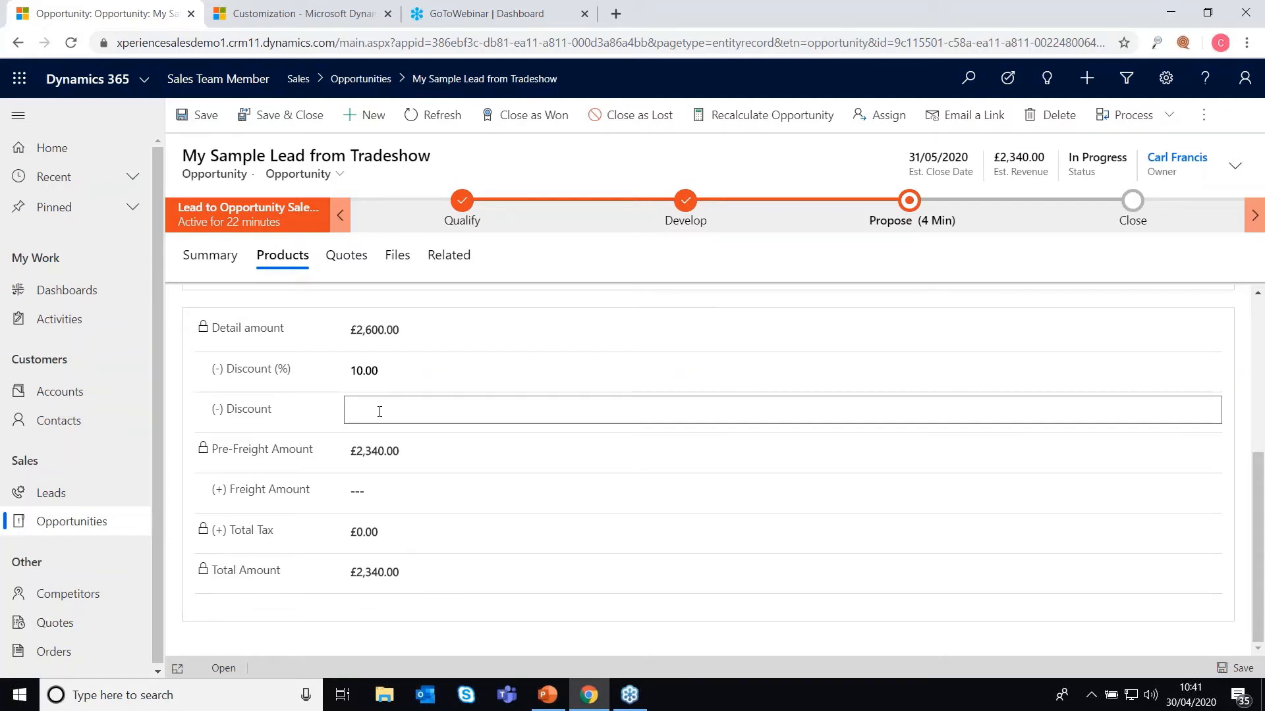
text(140)
click(1225, 668)
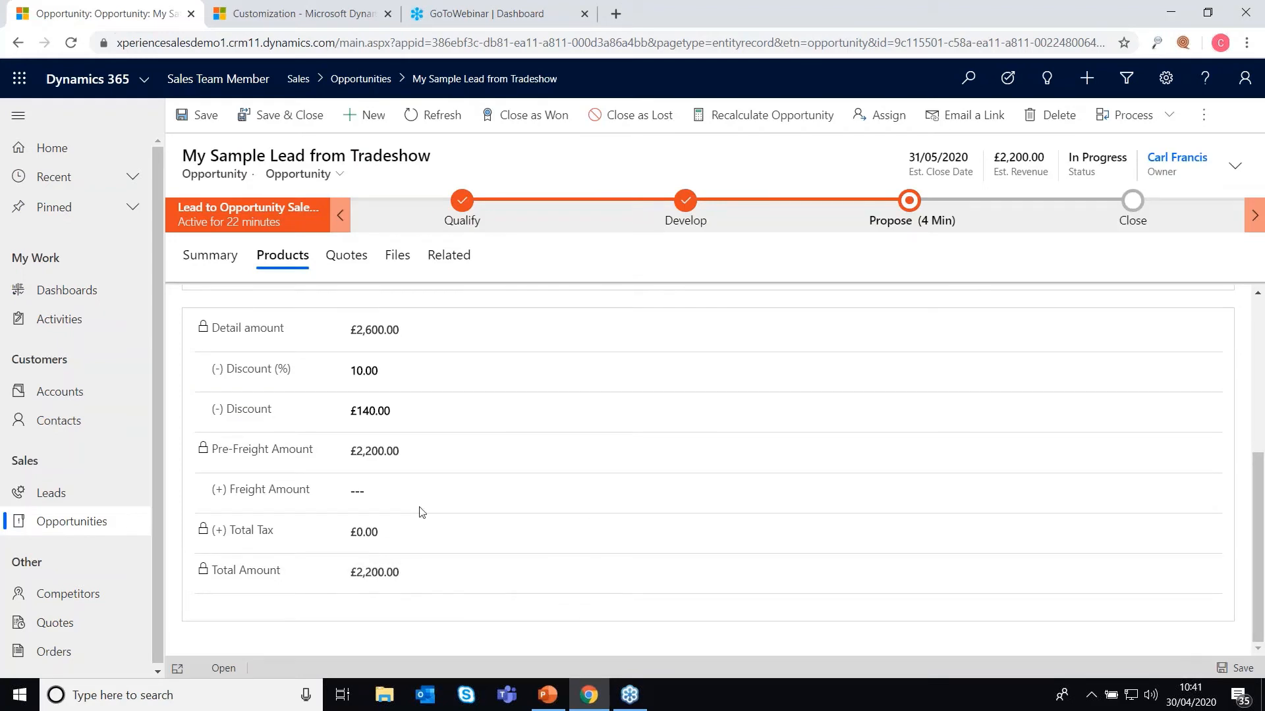
Step: Enter a £100 freight amount and save the opportunity
click(388, 495)
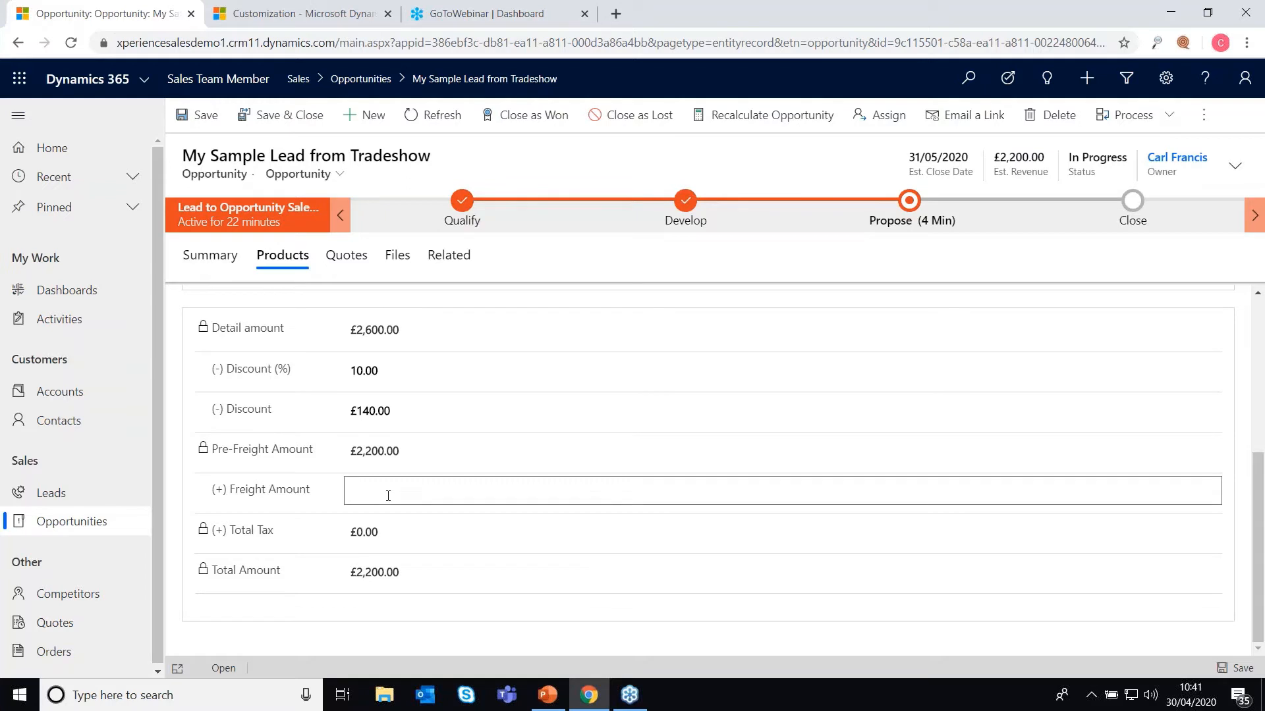
text(100)
click(657, 628)
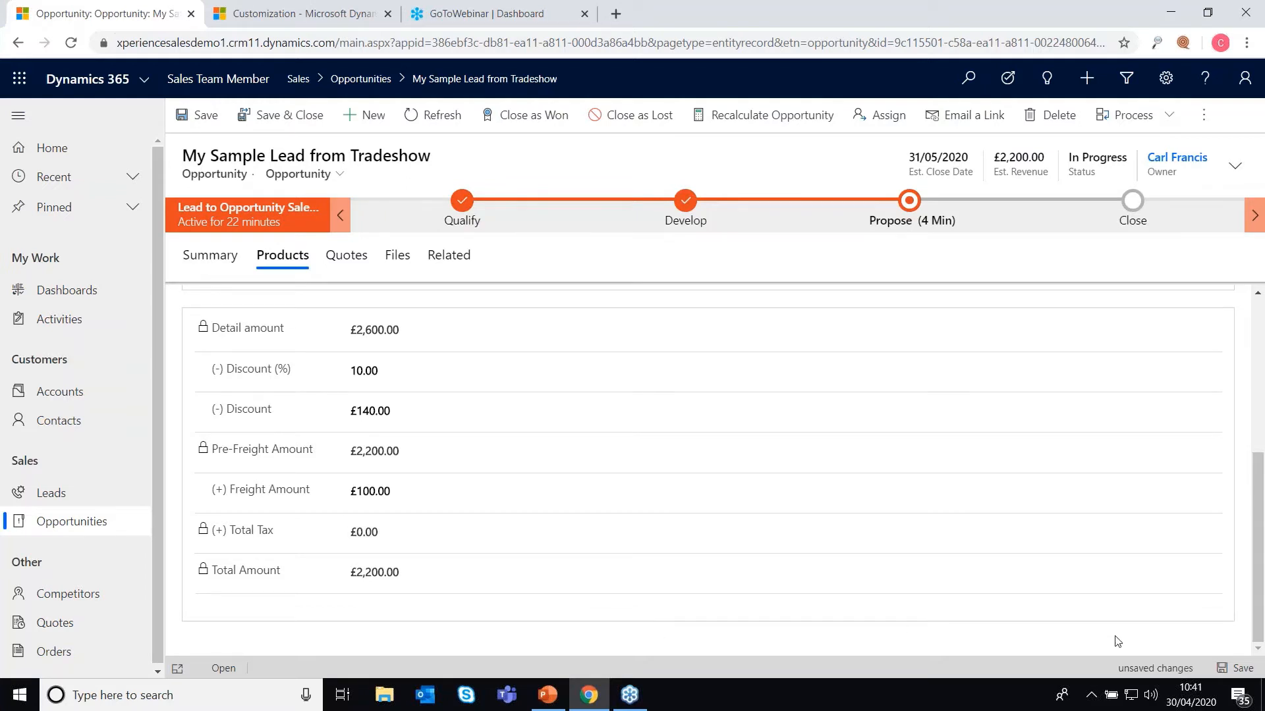
click(1221, 669)
Step: Clear the freight amount and save, leaving Total Amount at £2,200.00
click(400, 500)
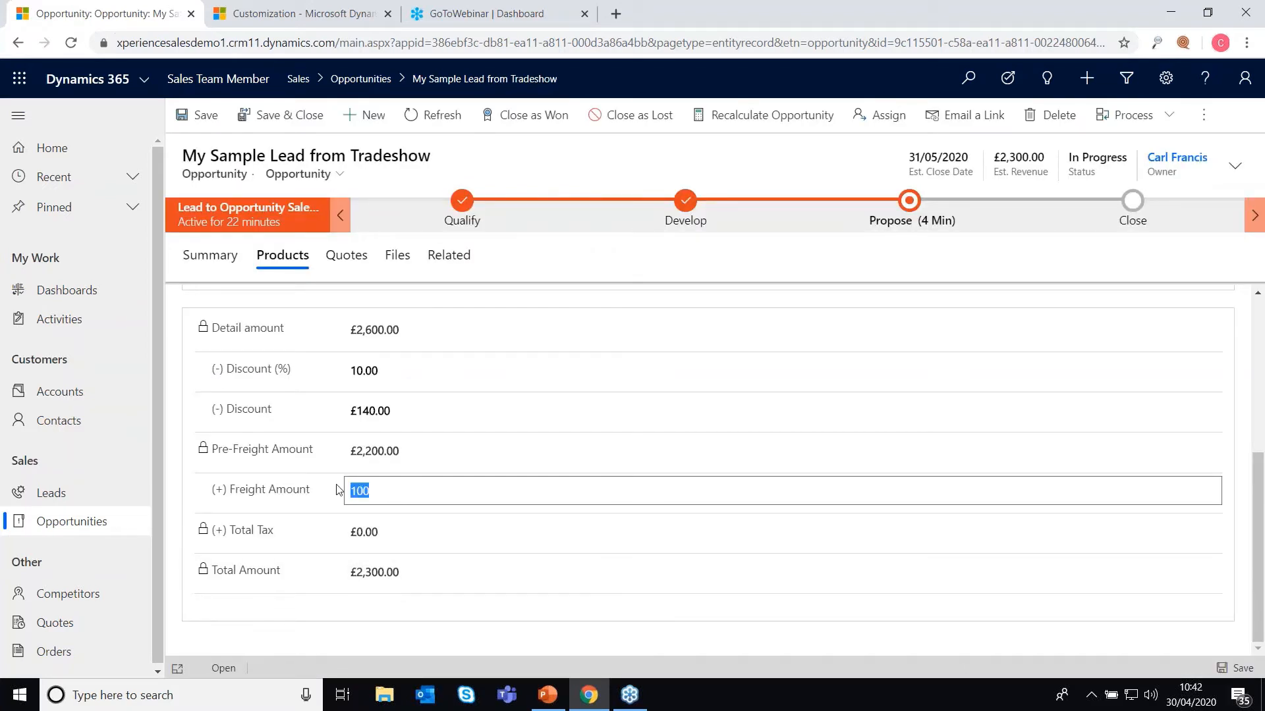
key(Delete)
click(603, 639)
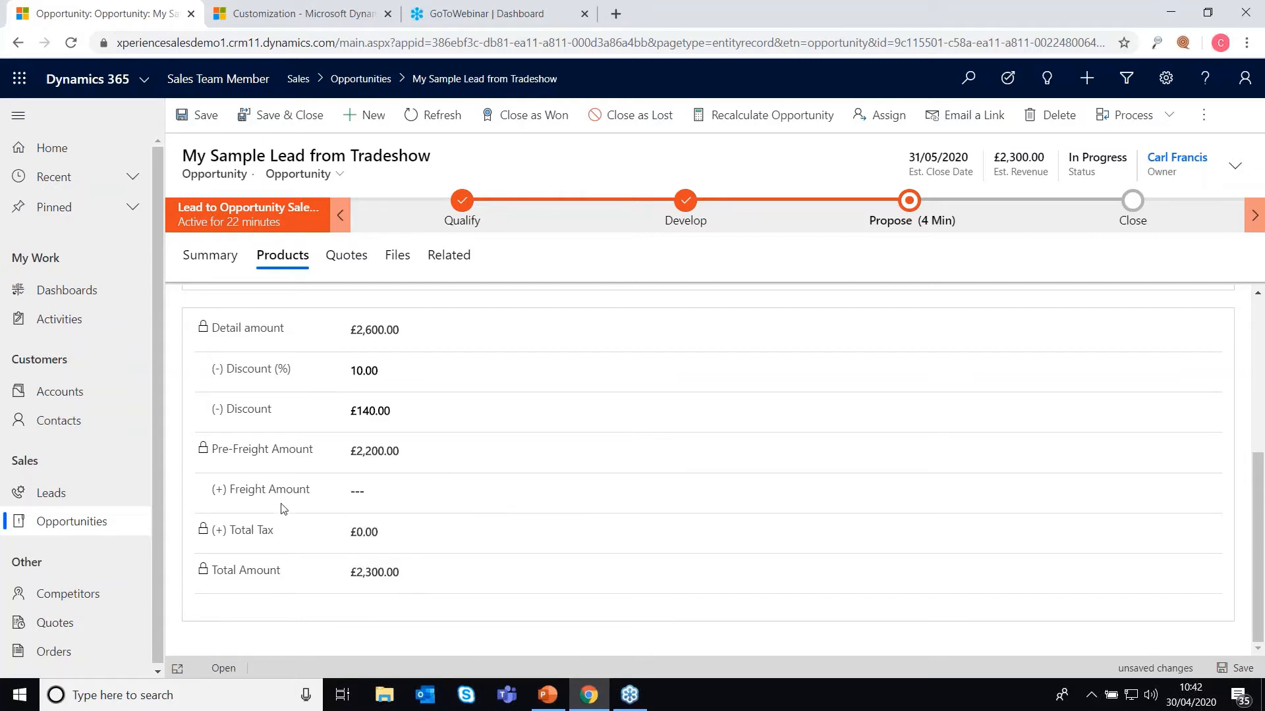
click(1238, 669)
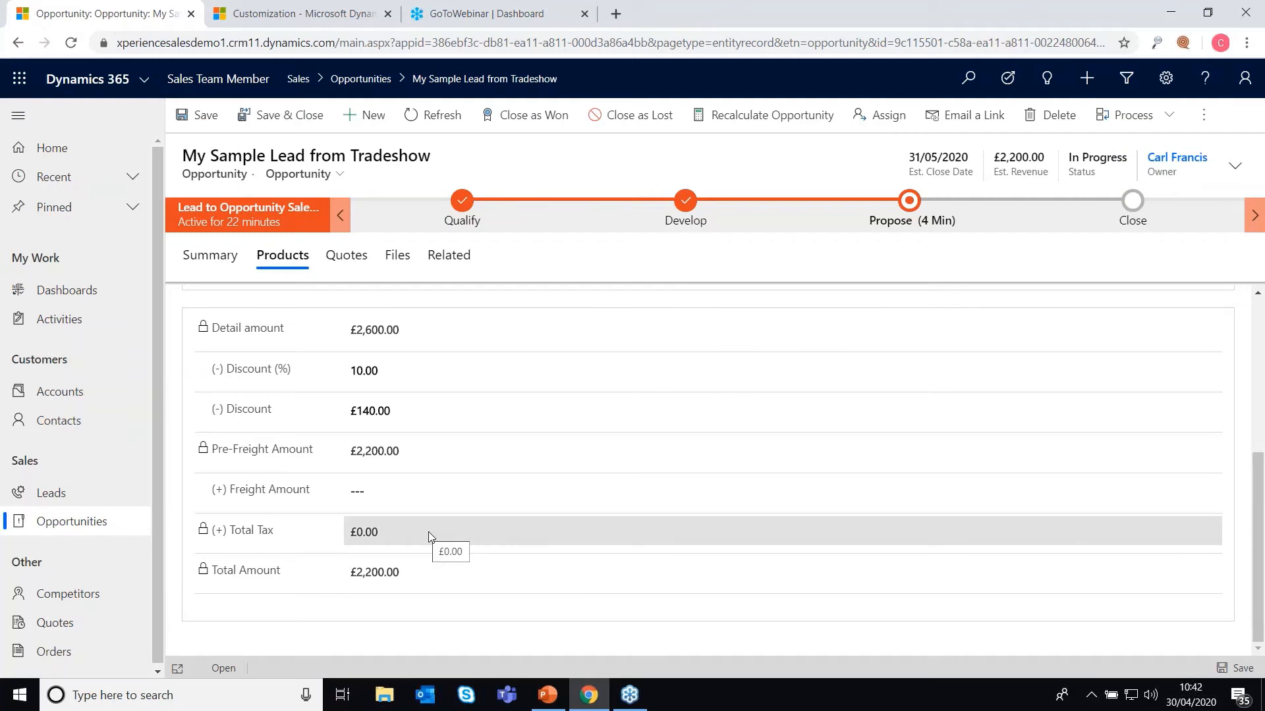
scroll(429, 537, up, 3)
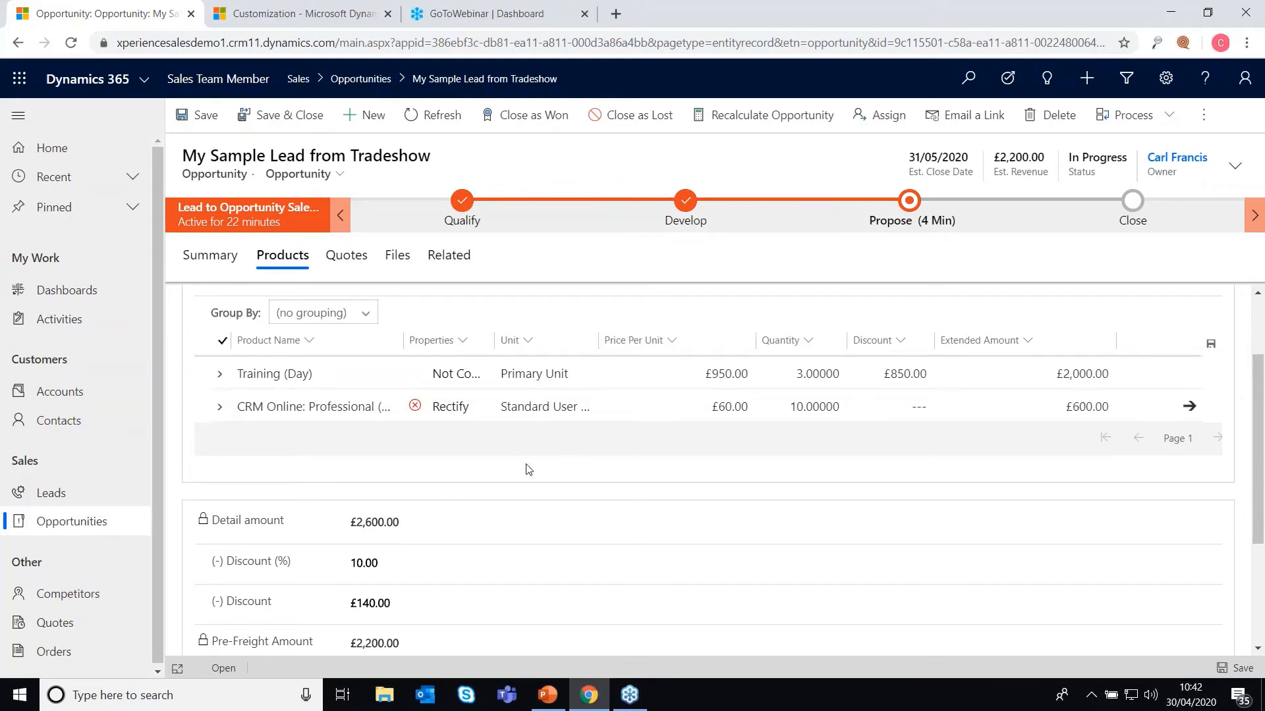
scroll(354, 316, up, 2)
Step: From the Summary tab, export the opportunity with the Opportunity Summary Word template
click(210, 254)
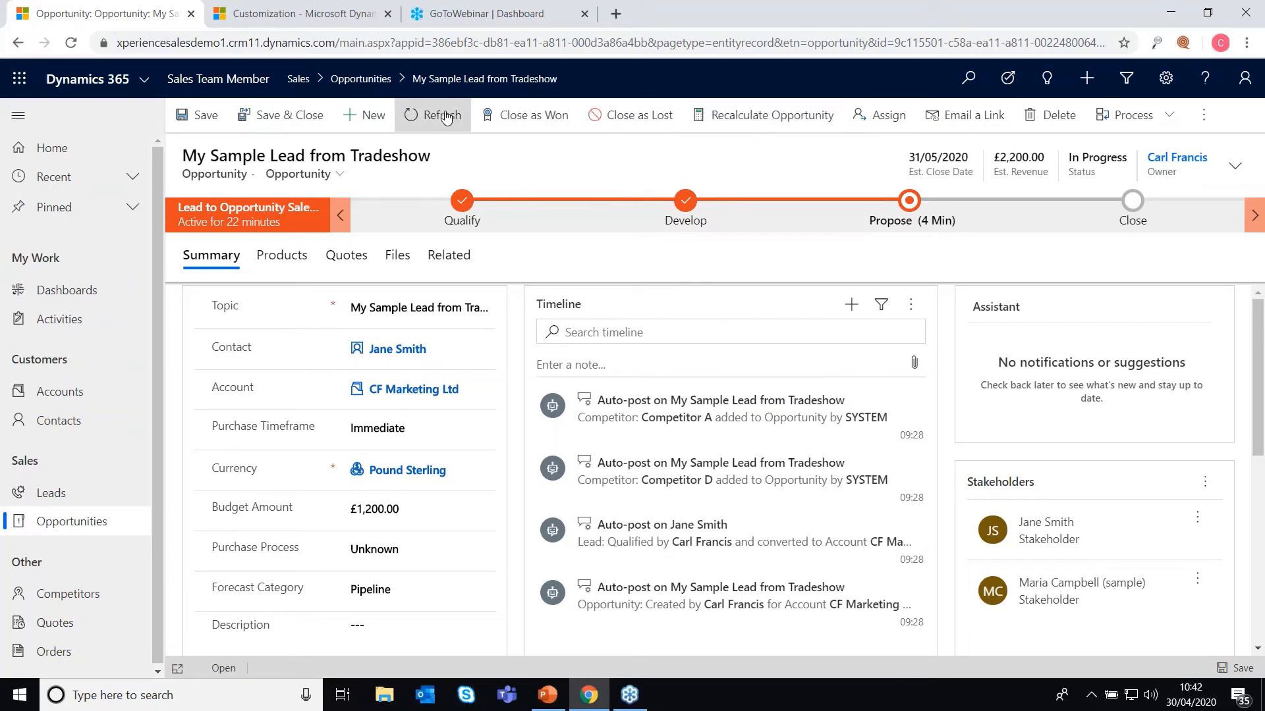
click(1211, 123)
click(1119, 244)
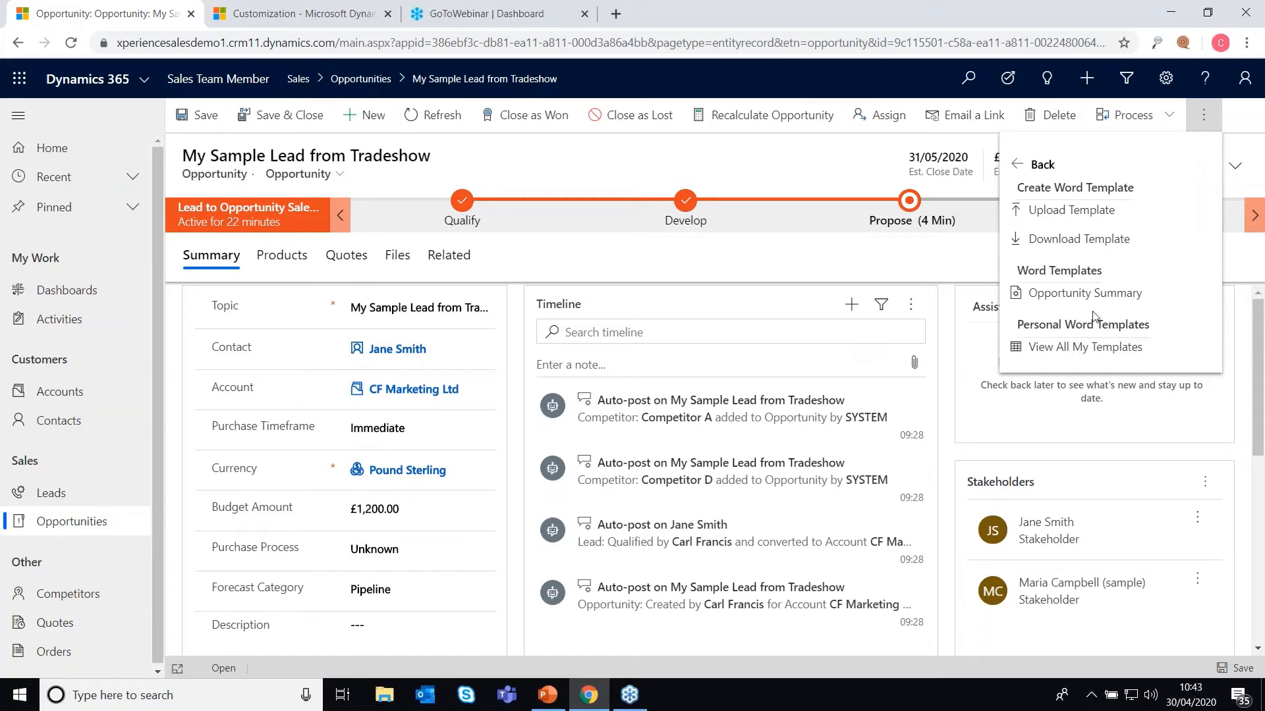
click(1060, 301)
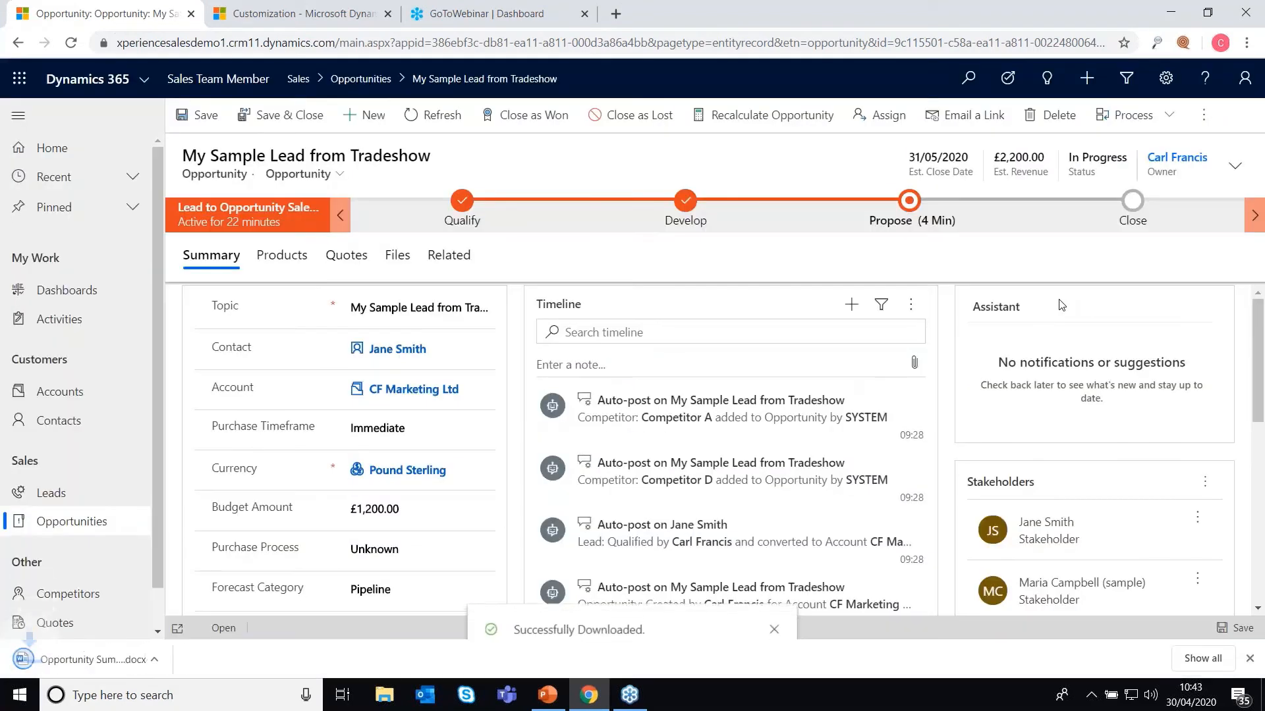
Step: Open the downloaded Opportunity Summary in Word and review its products table and £2,200.00 total
click(97, 671)
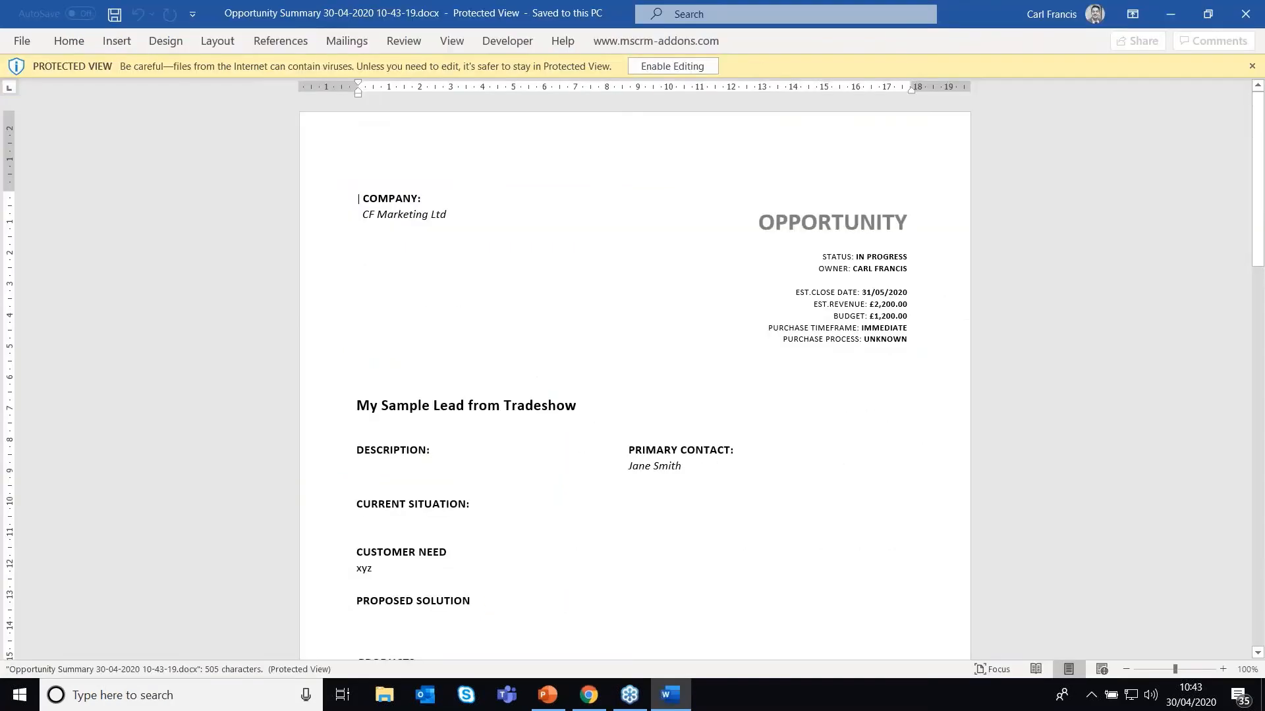
scroll(749, 554, down, 6)
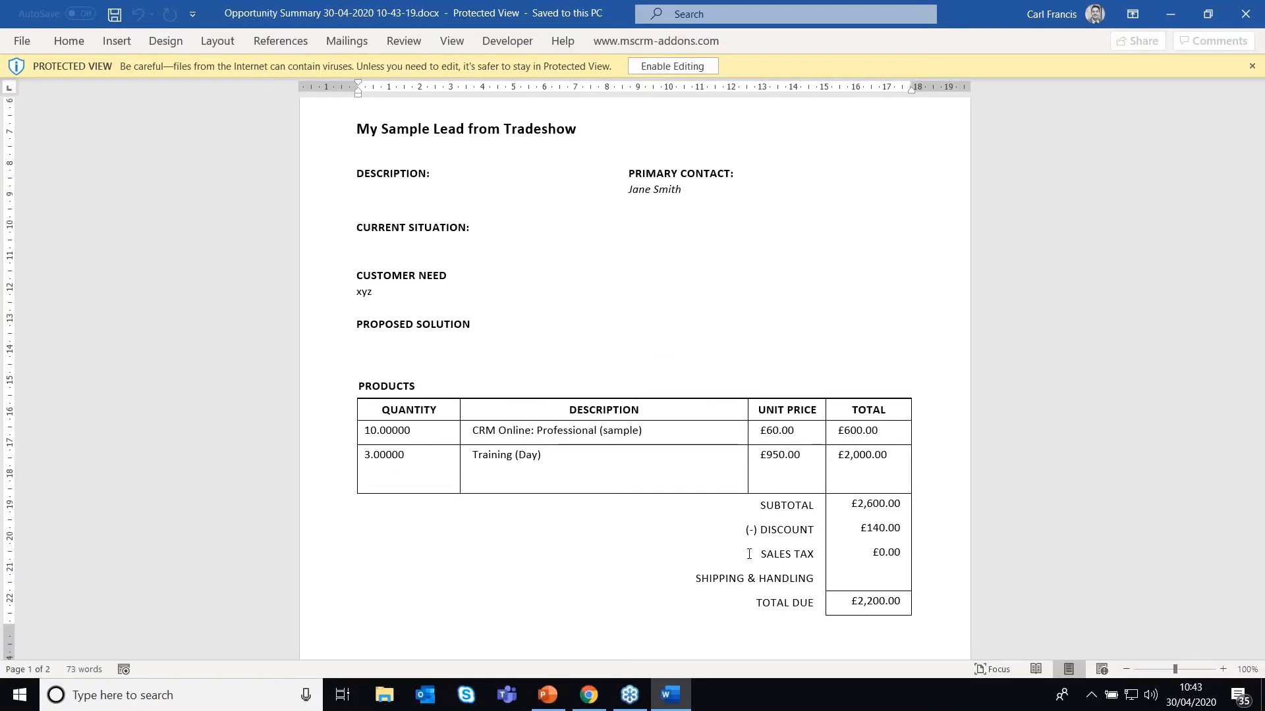
click(22, 41)
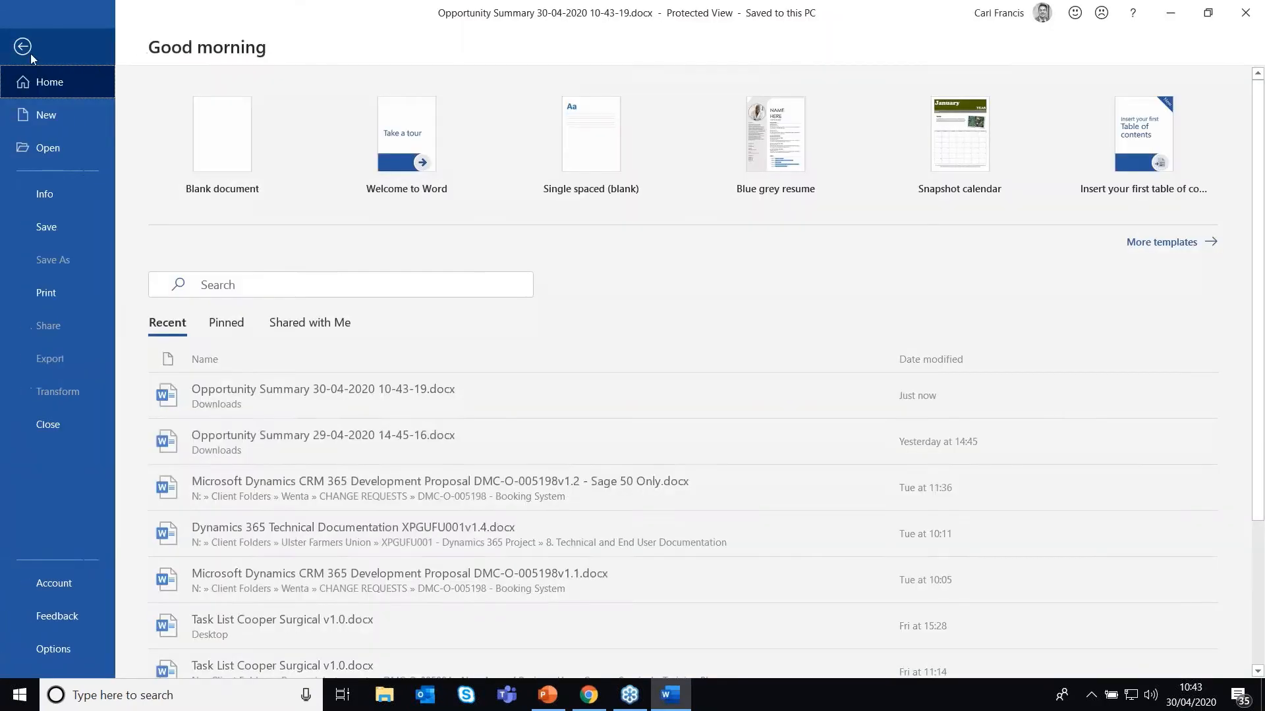
click(35, 38)
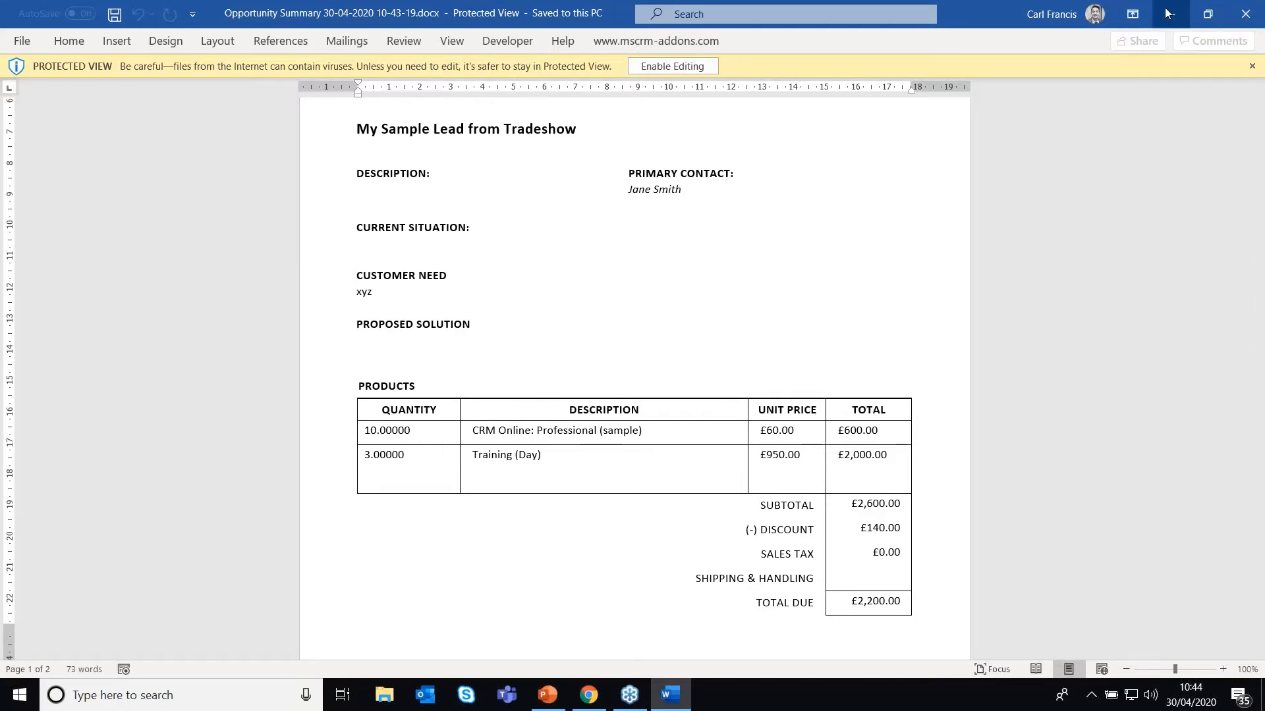
Step: Close Word, dismiss the extra commands menu, and return to the opportunity's Summary tab
click(1250, 17)
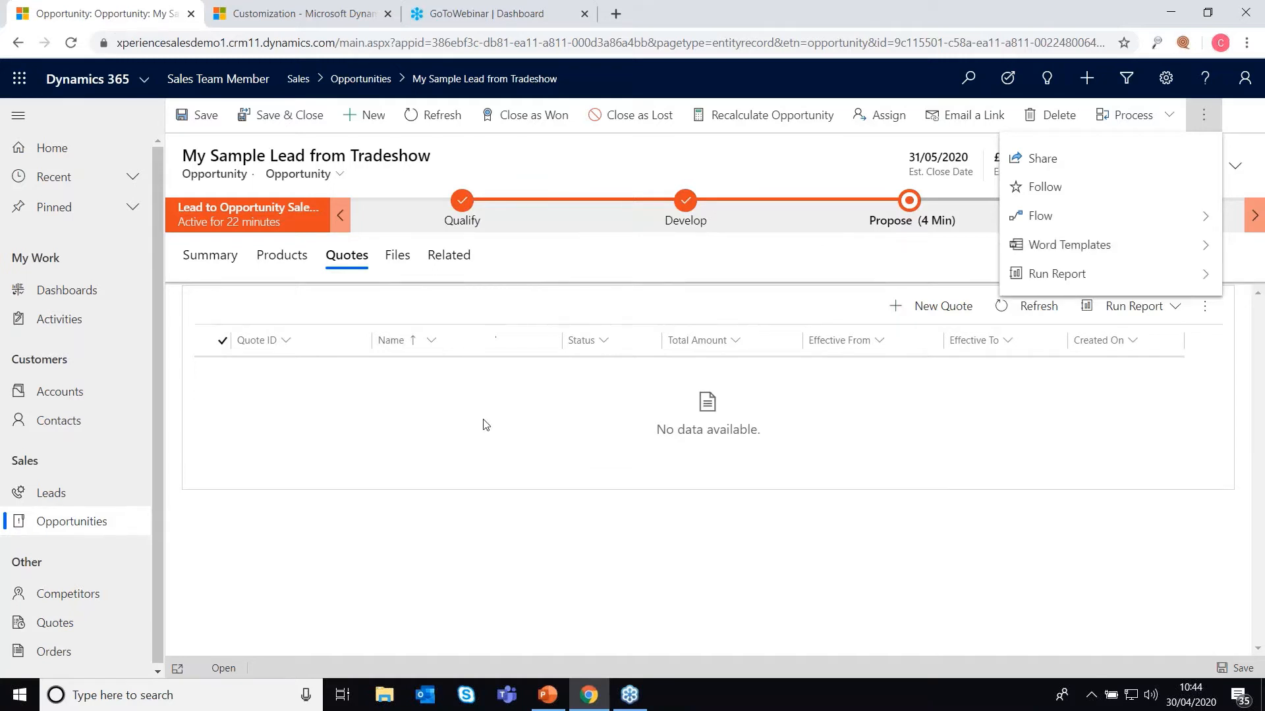
click(485, 440)
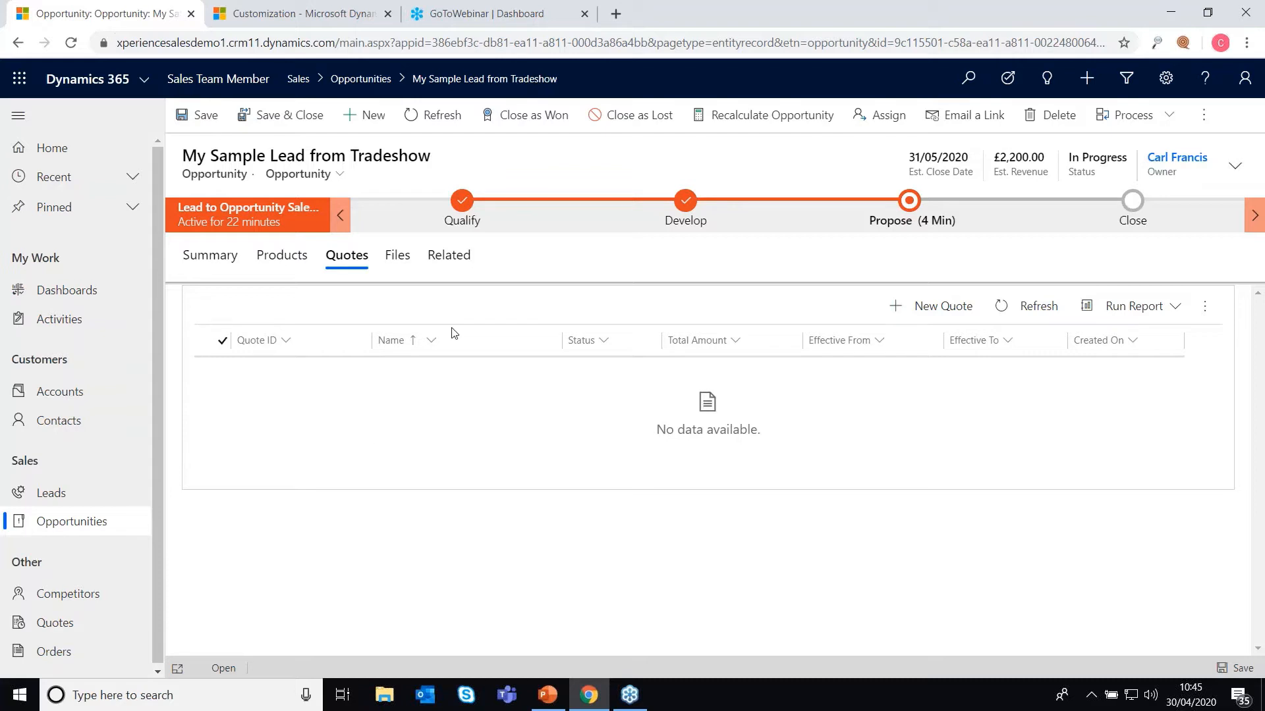
click(212, 256)
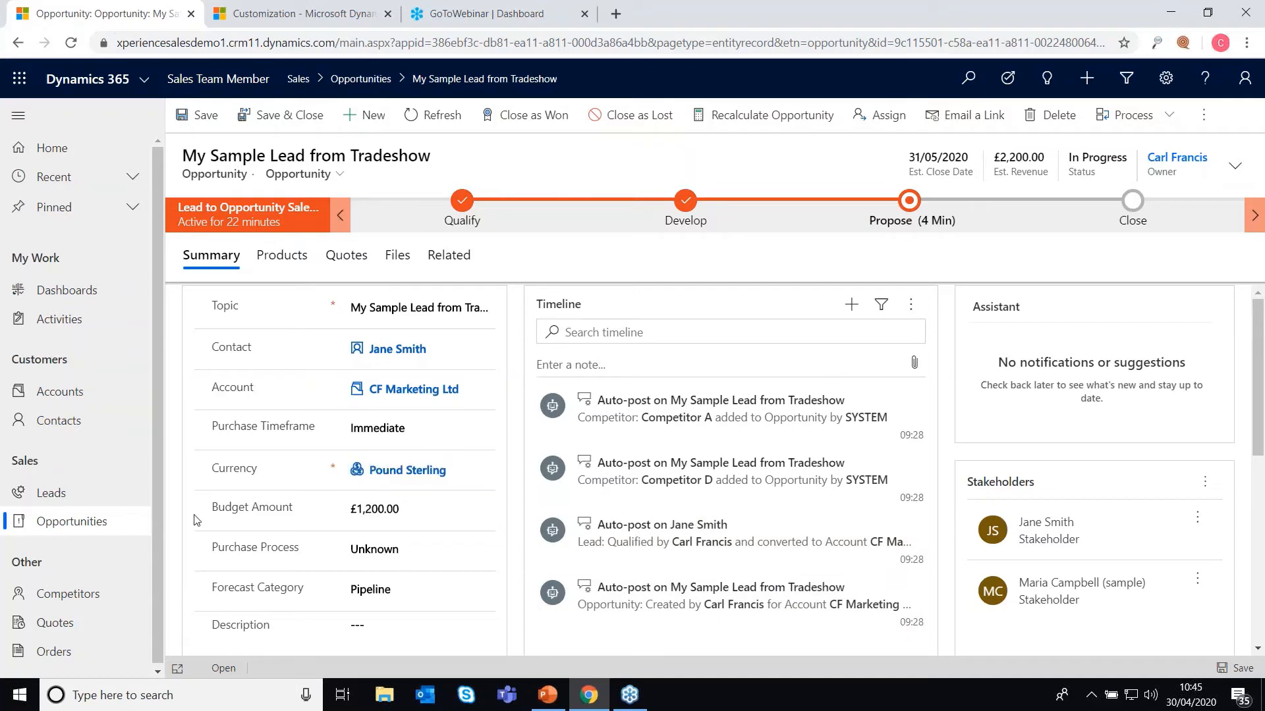
Step: Open Opportunities and view the list as My Open, Closed, then All Opportunities
click(61, 525)
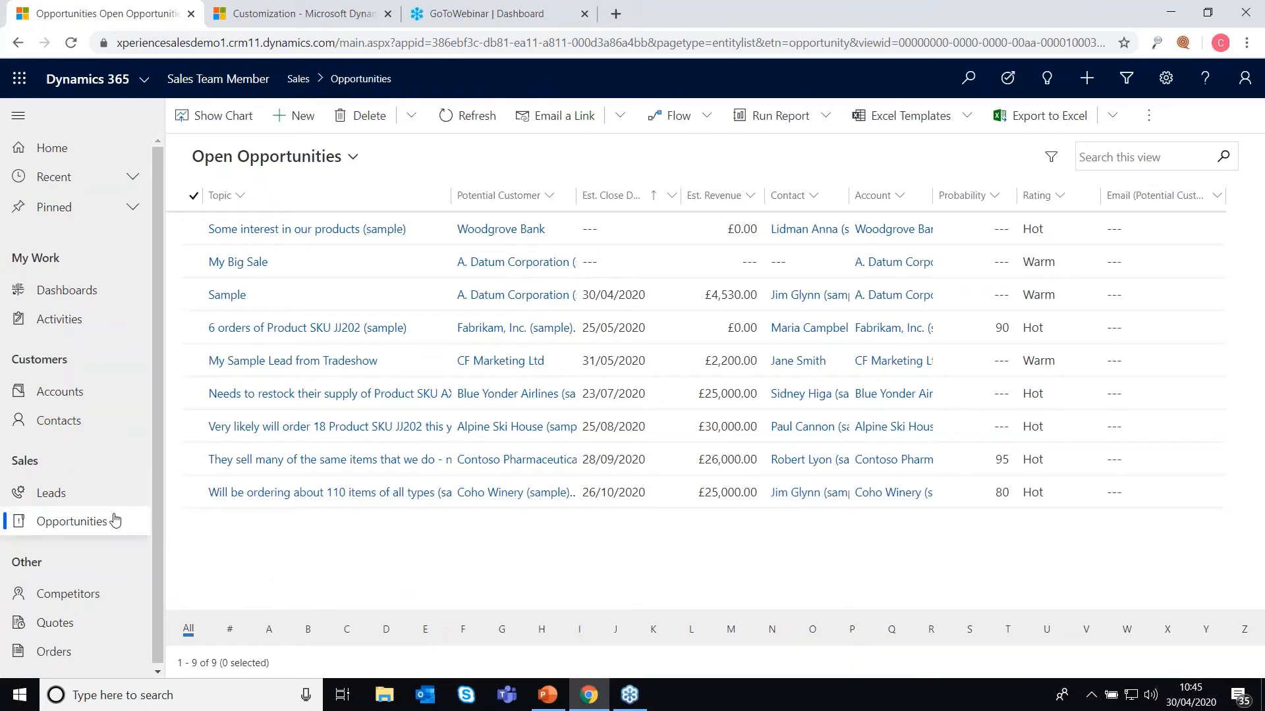
click(355, 158)
click(312, 214)
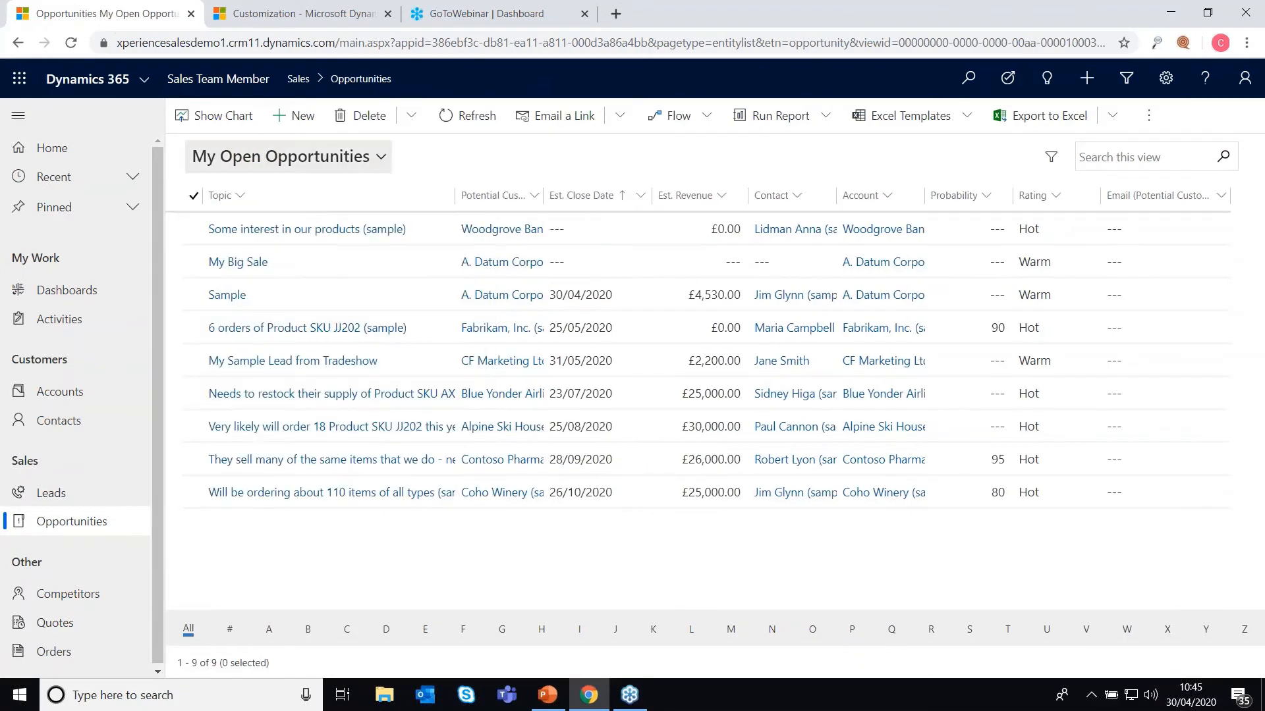
click(329, 159)
click(263, 261)
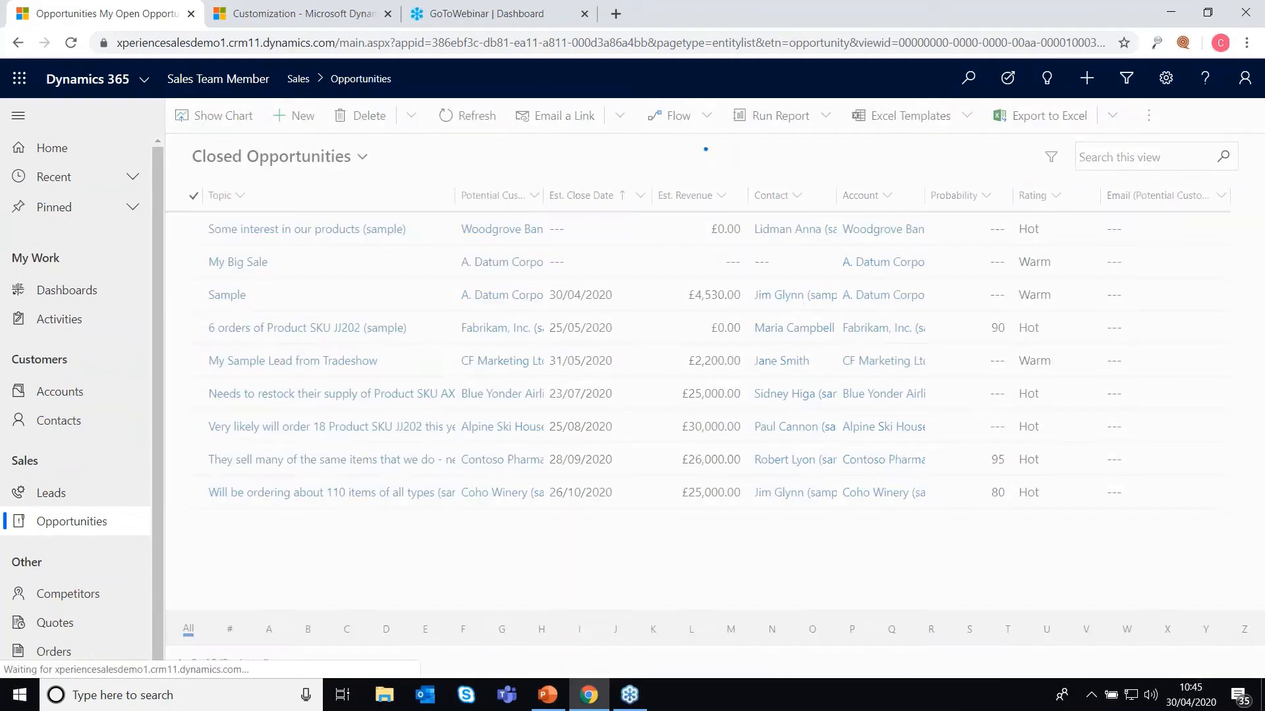
click(300, 166)
click(237, 237)
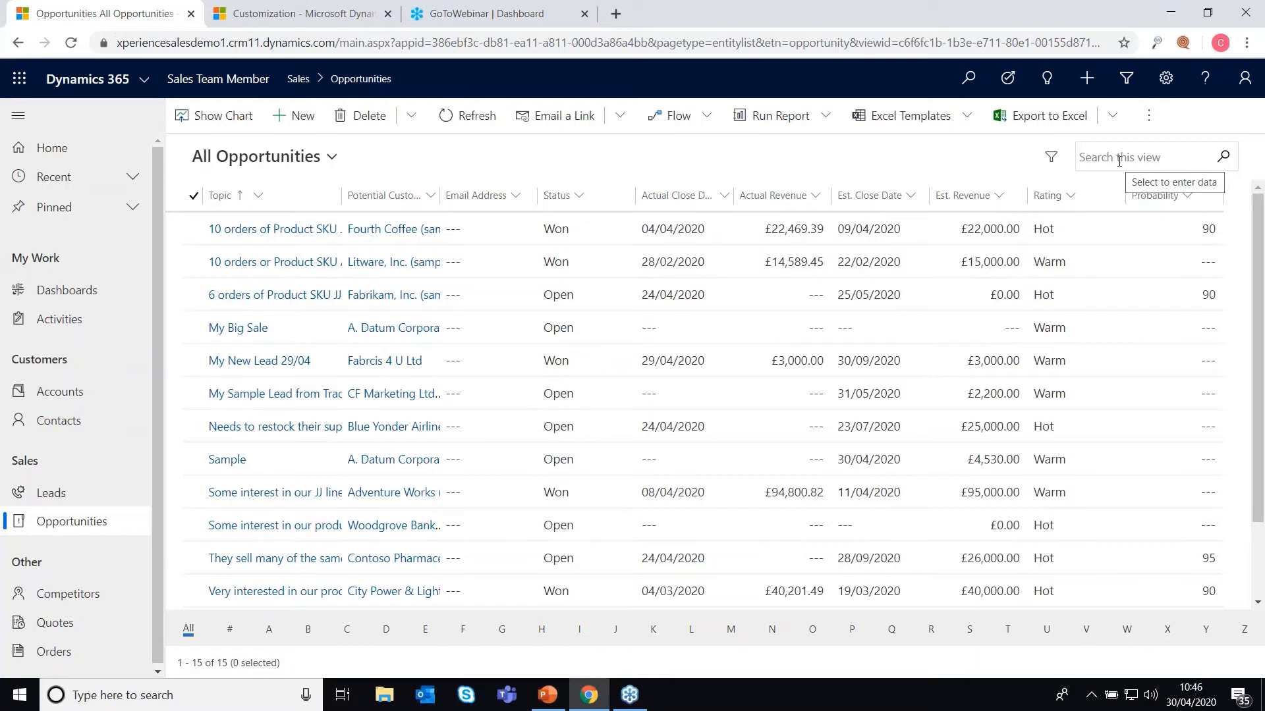
Step: Search accounts for 'cf', open CF Marketing Ltd, then open its My Sample Lead from Tradeshow opportunity
click(60, 391)
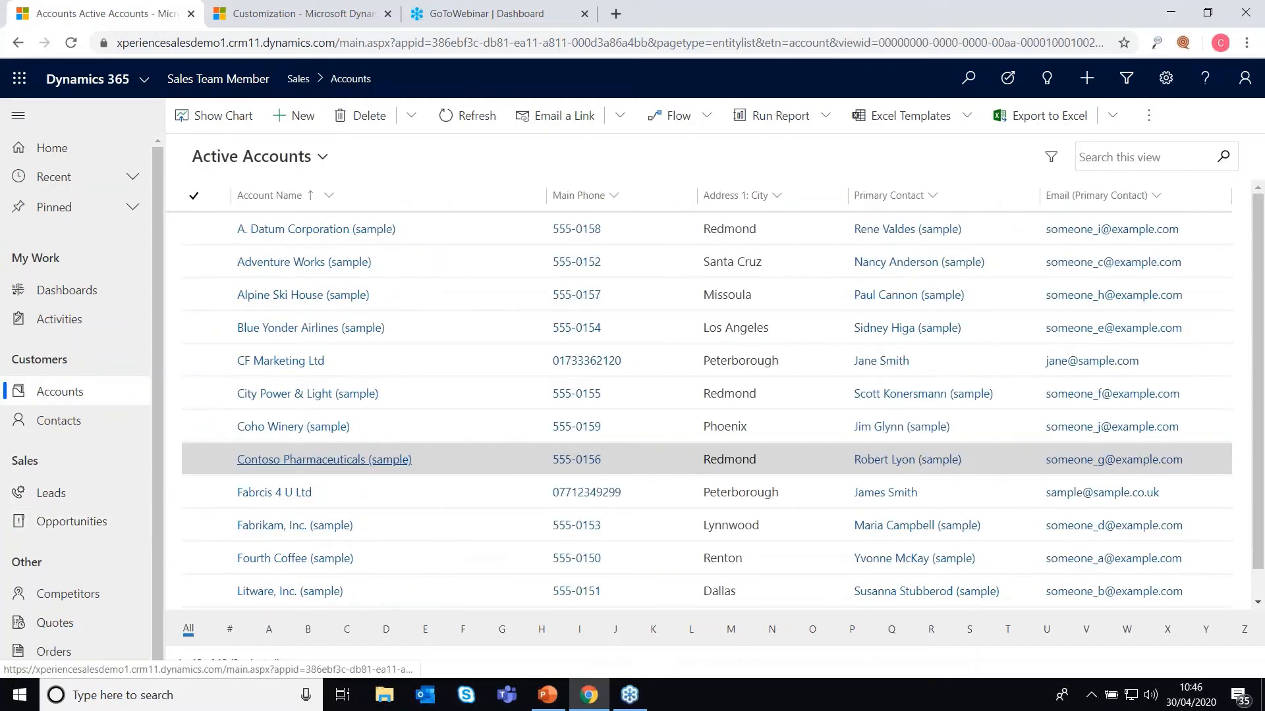
click(1119, 157)
text(cf)
key(Return)
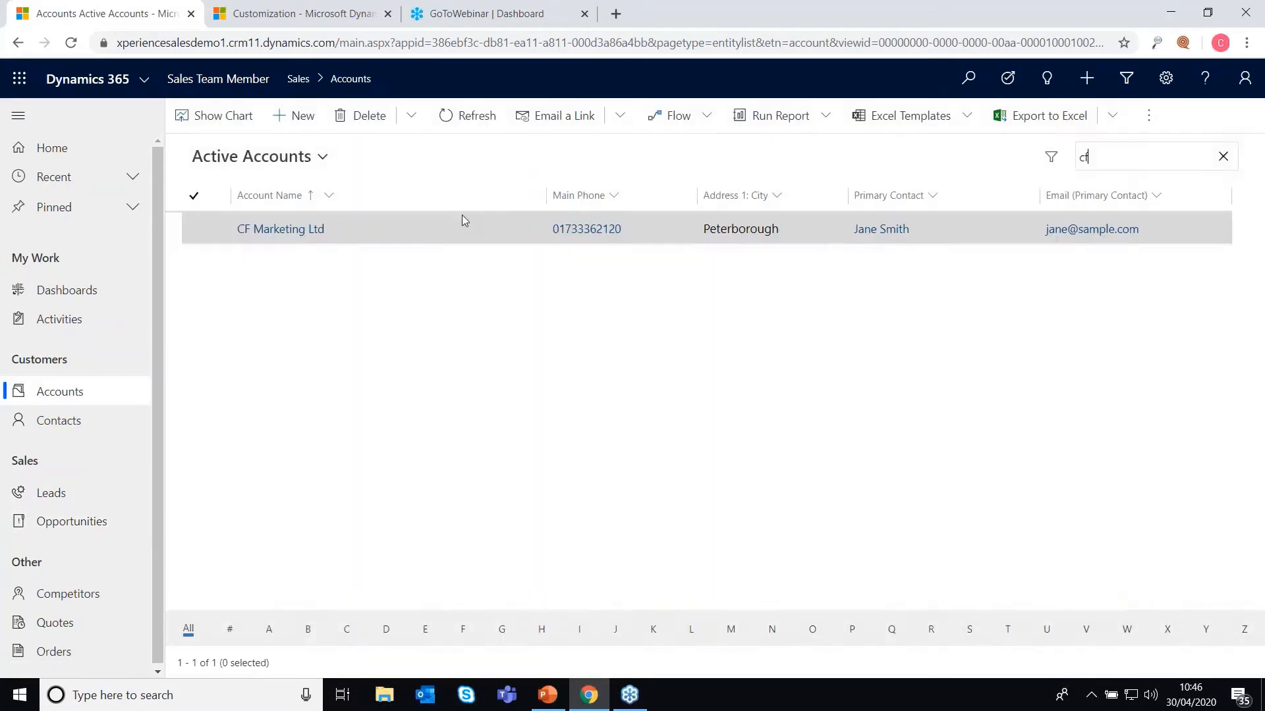
click(259, 230)
click(1095, 568)
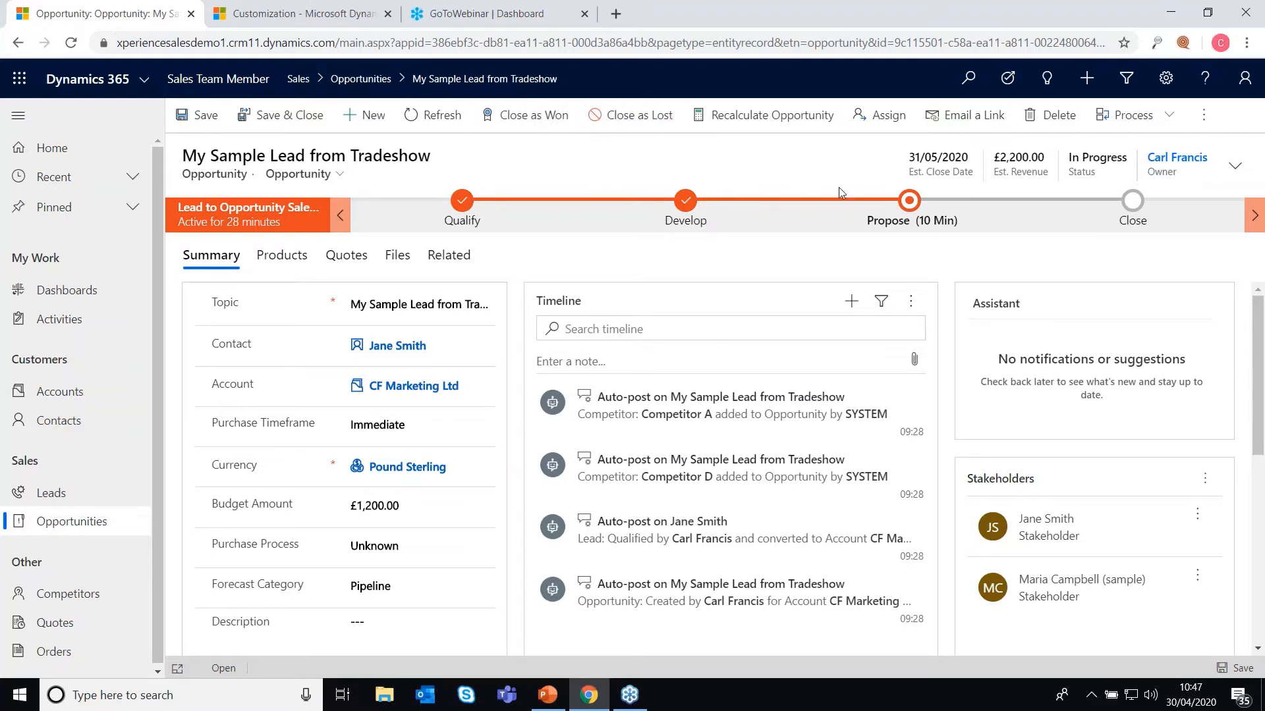
click(913, 203)
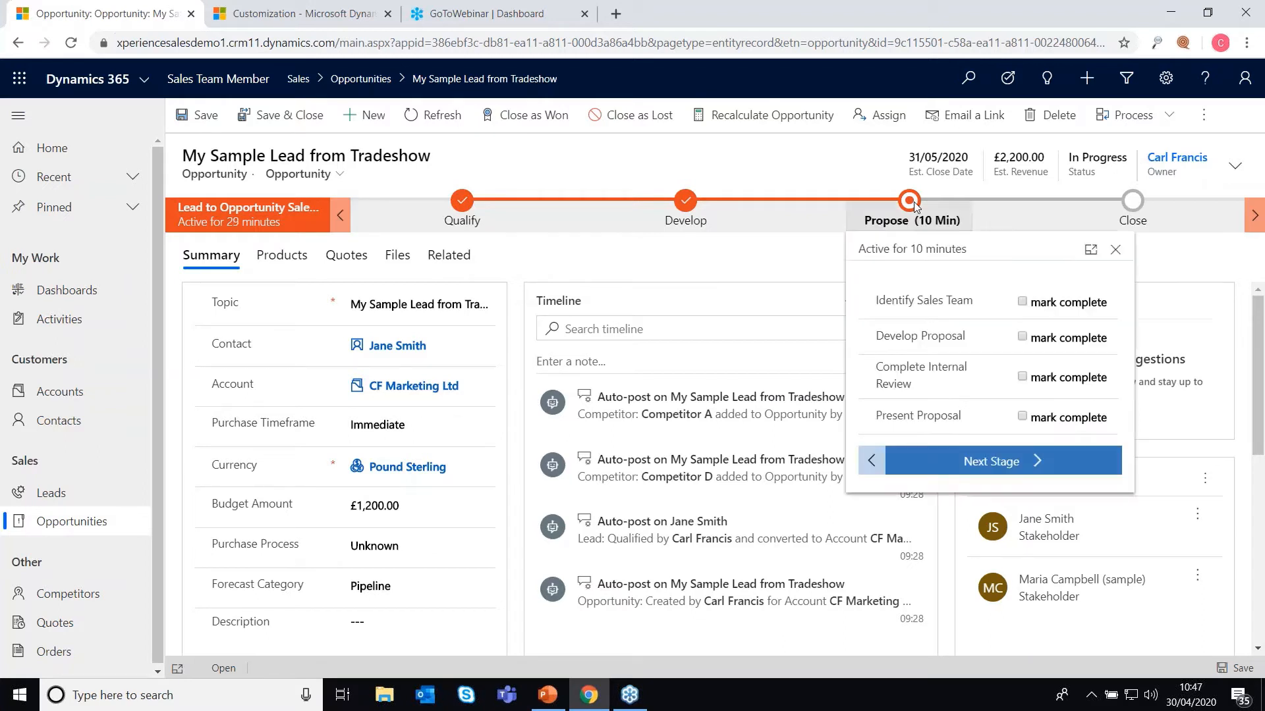
click(1021, 303)
click(1022, 337)
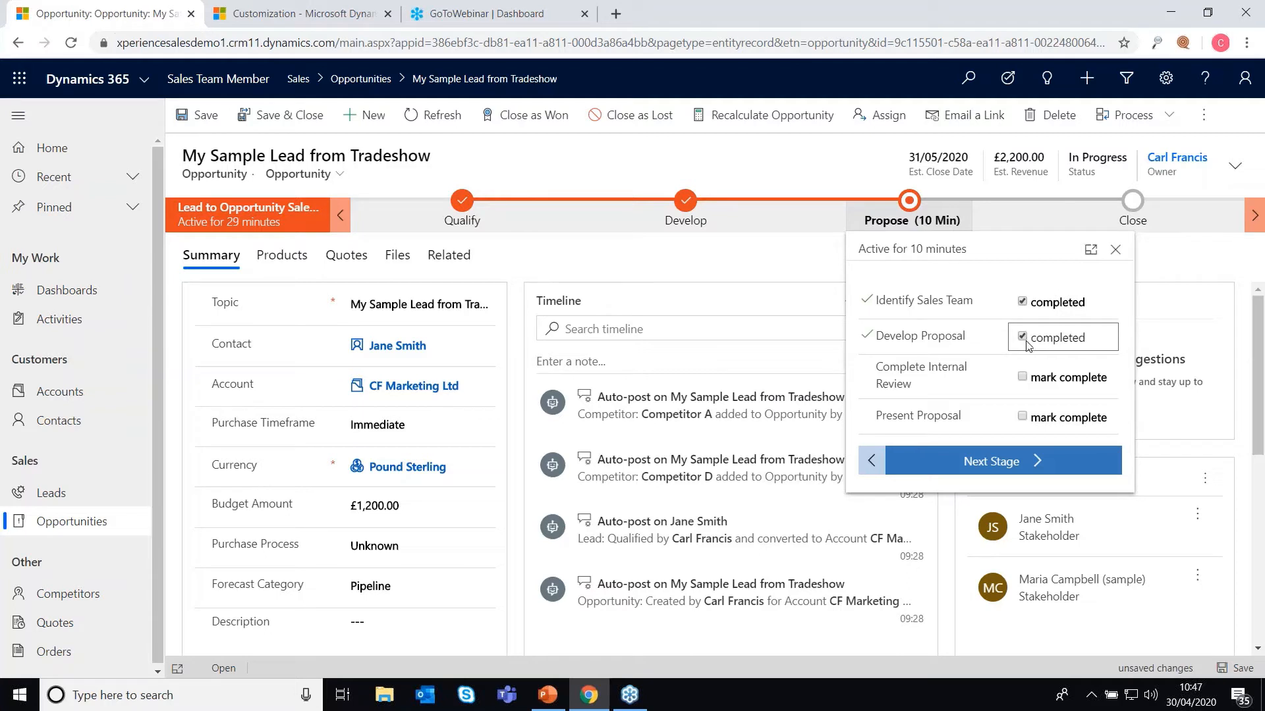
click(1031, 381)
click(1026, 422)
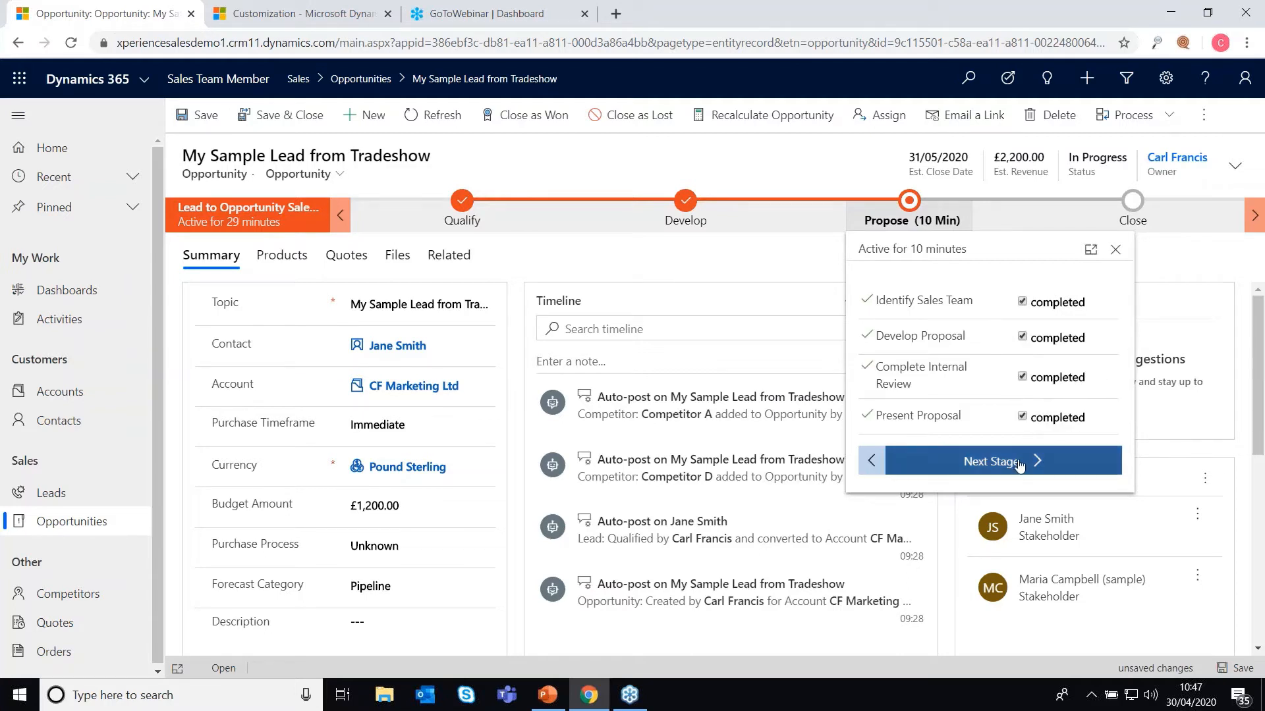
click(1019, 463)
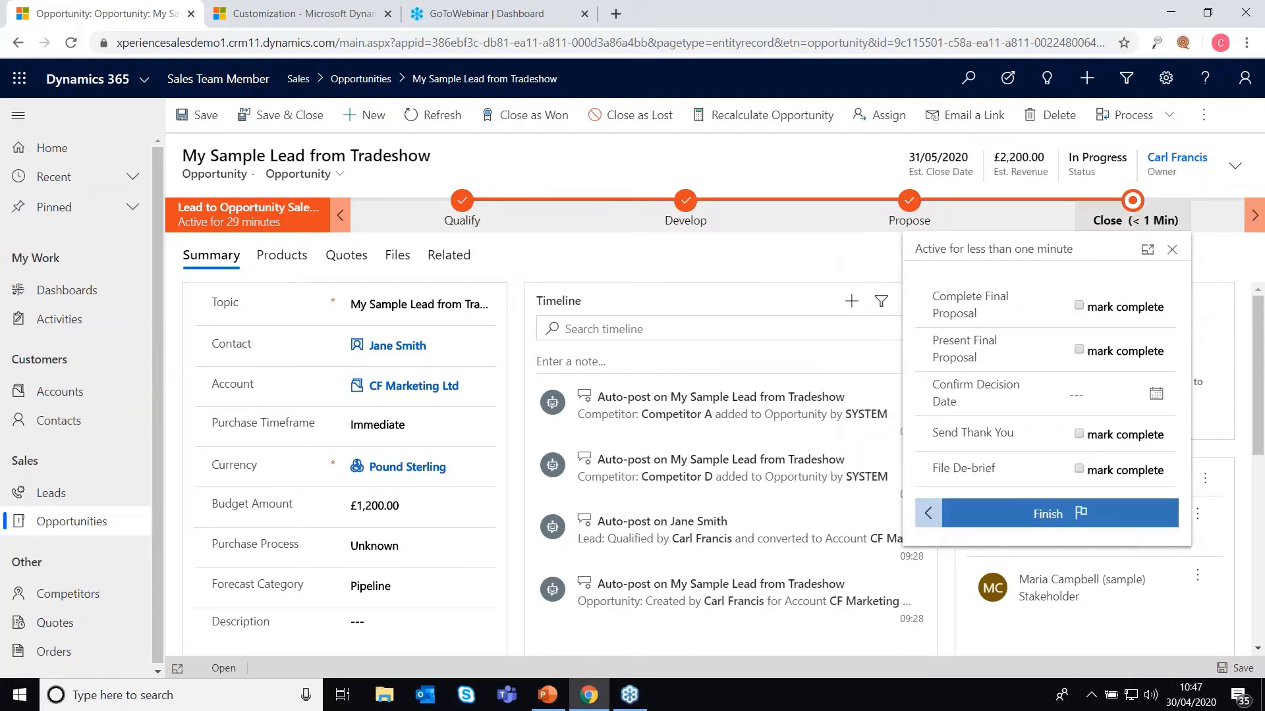
click(1081, 306)
click(1079, 350)
click(1079, 434)
click(1079, 469)
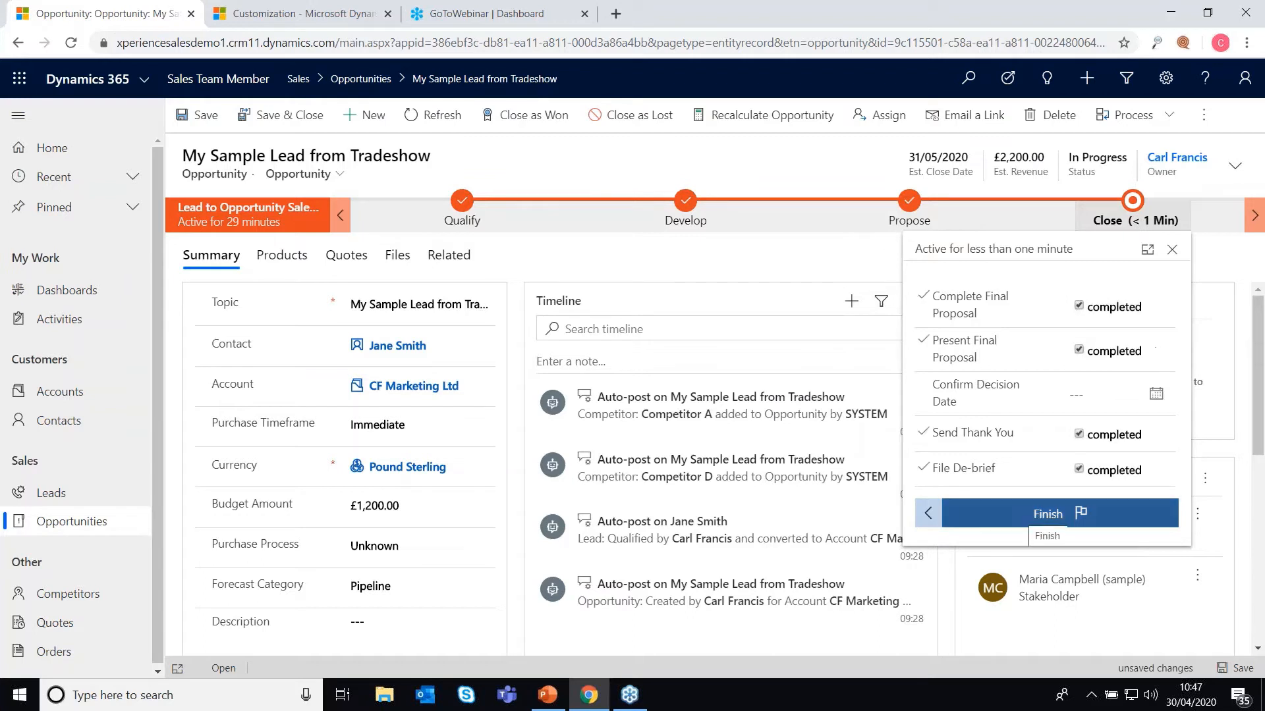
click(1017, 520)
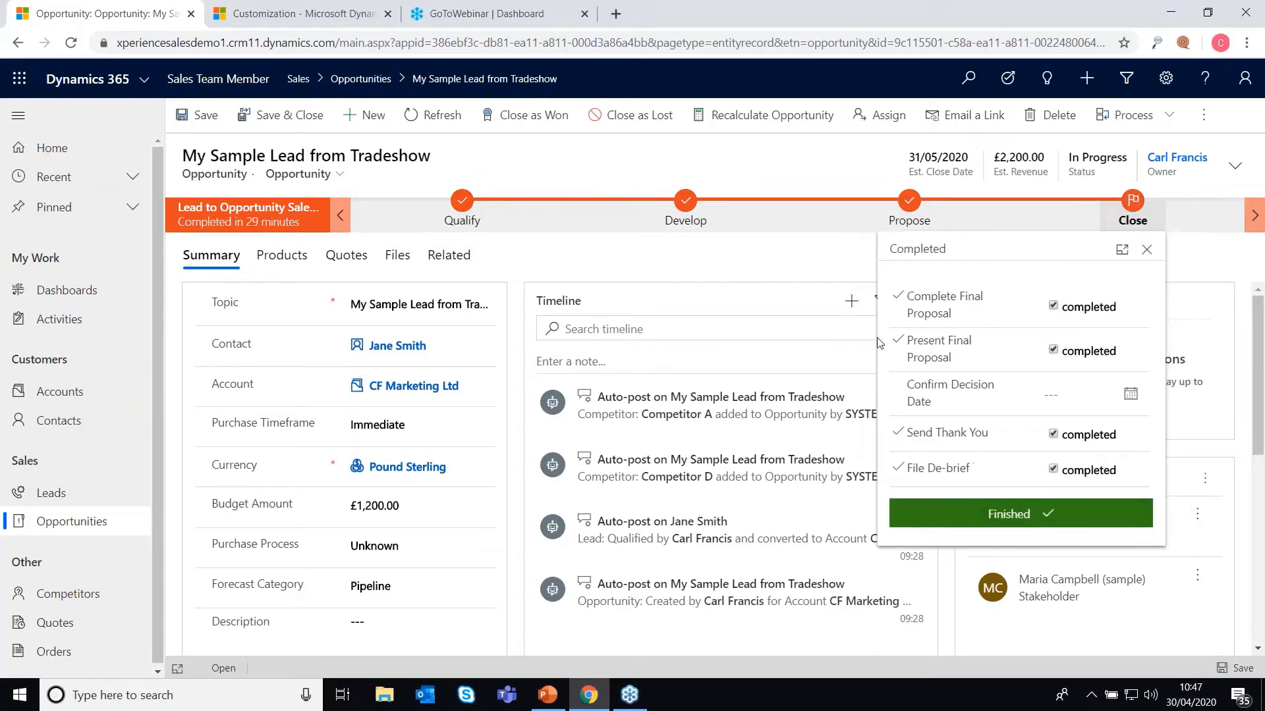
click(758, 182)
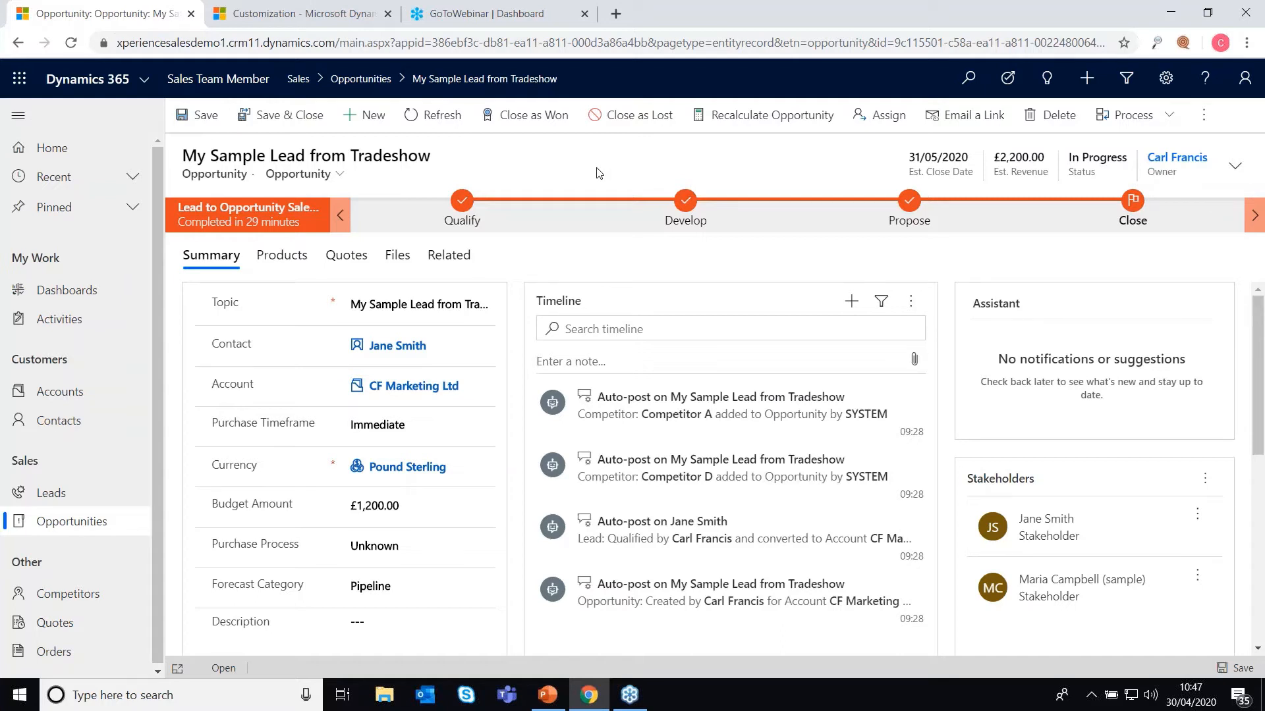
click(660, 116)
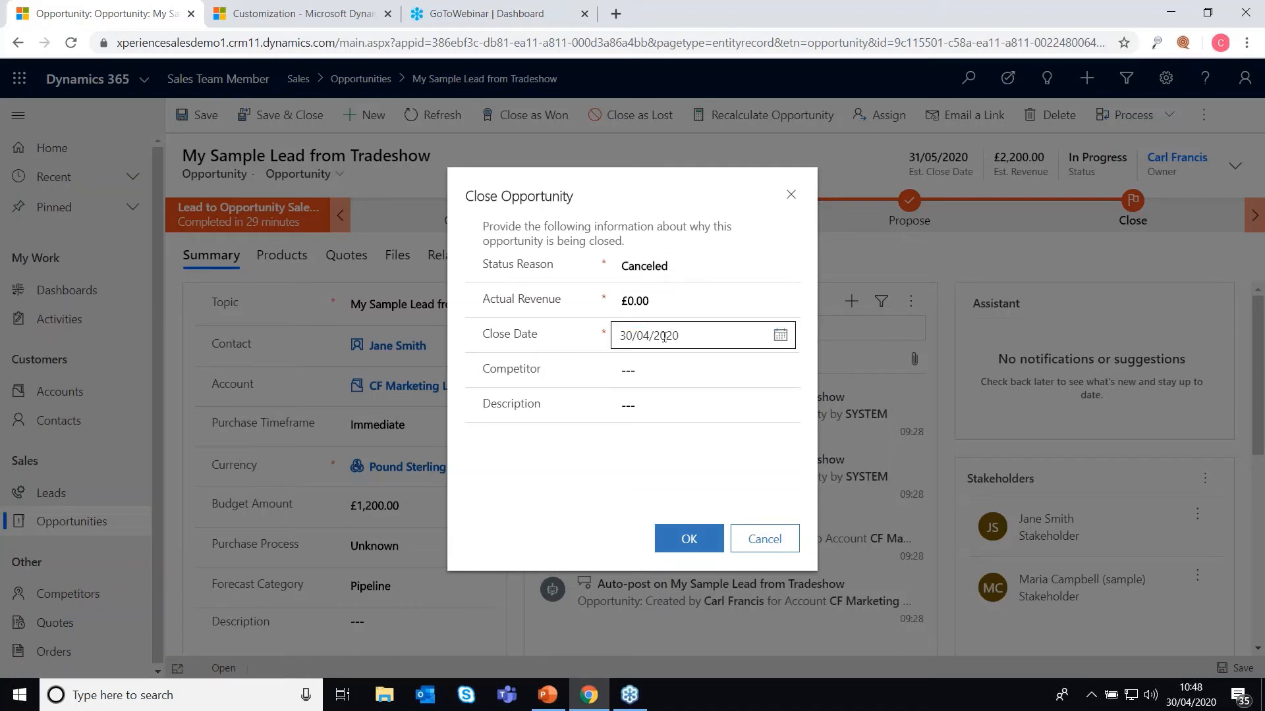
click(685, 370)
click(717, 432)
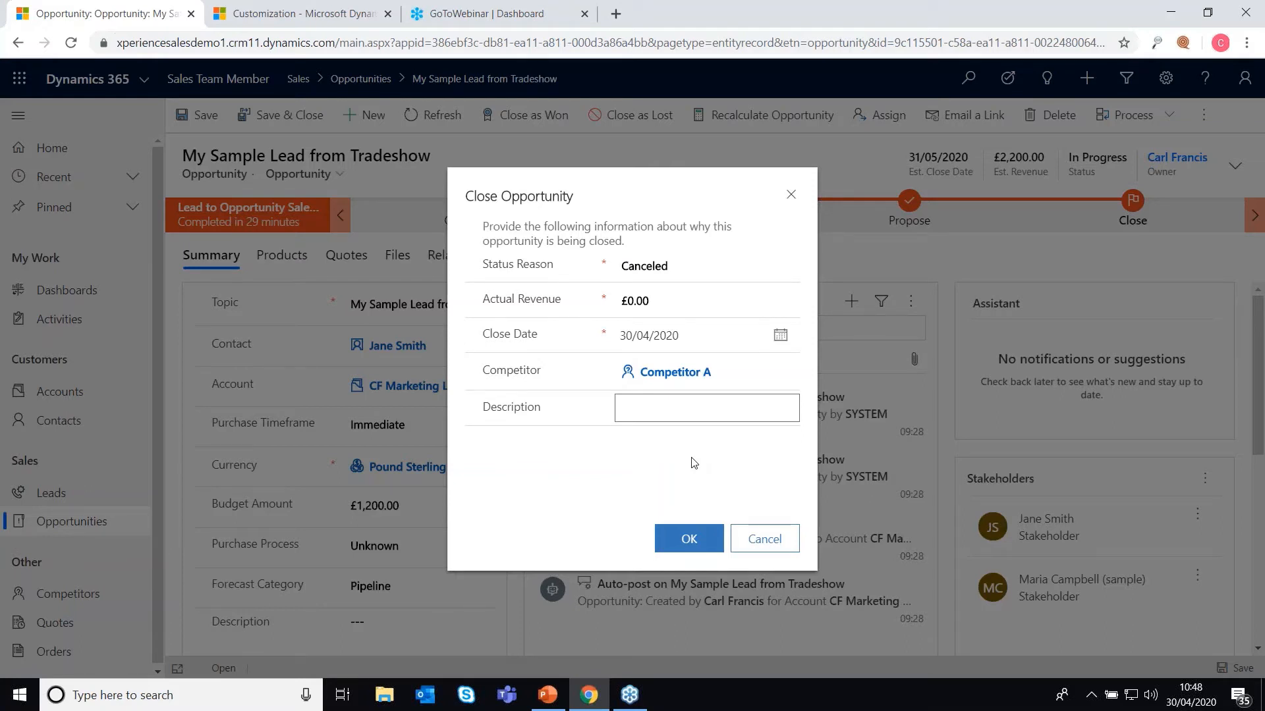
click(764, 548)
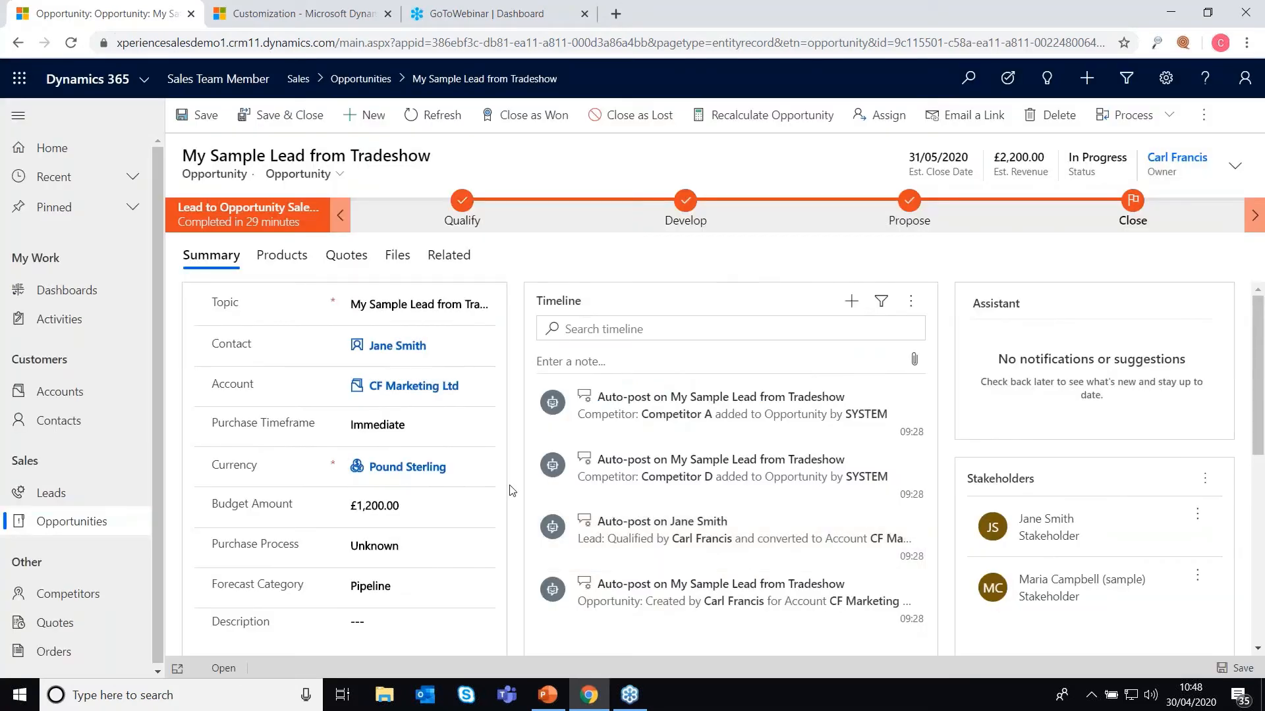
Step: Start Close as Won, check the £2,200.00 actual revenue, then cancel
click(526, 116)
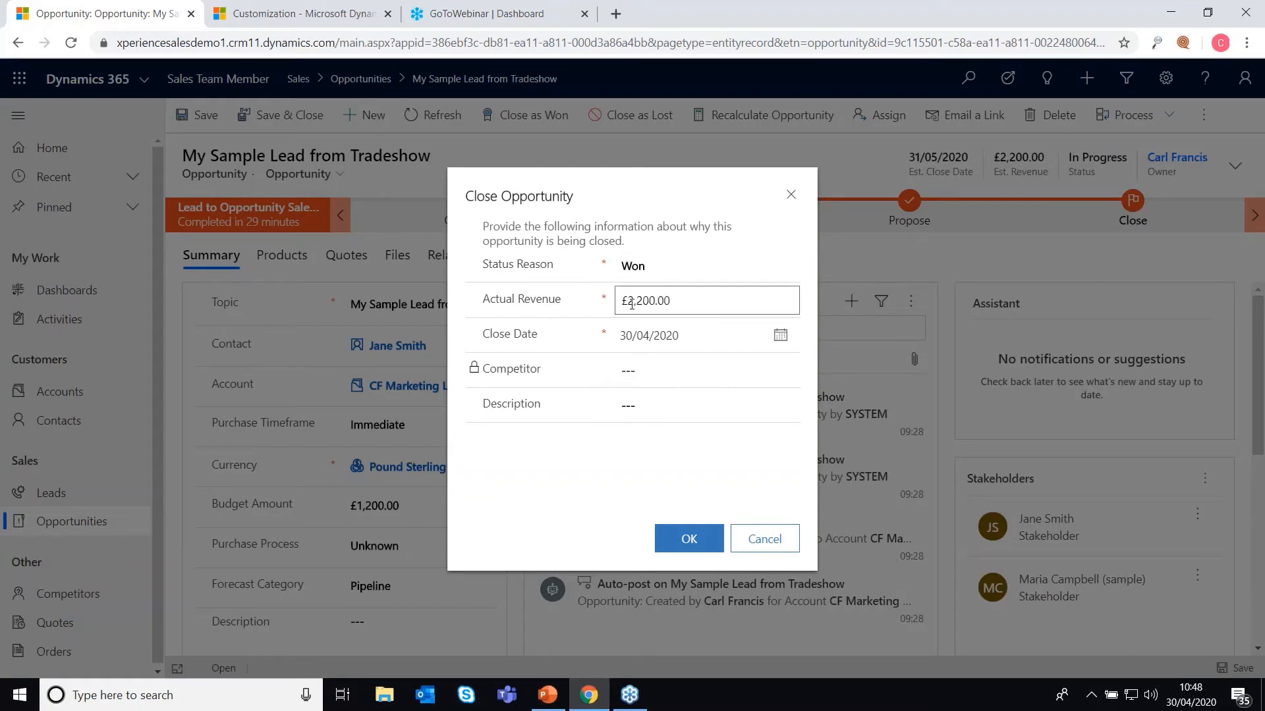
click(694, 304)
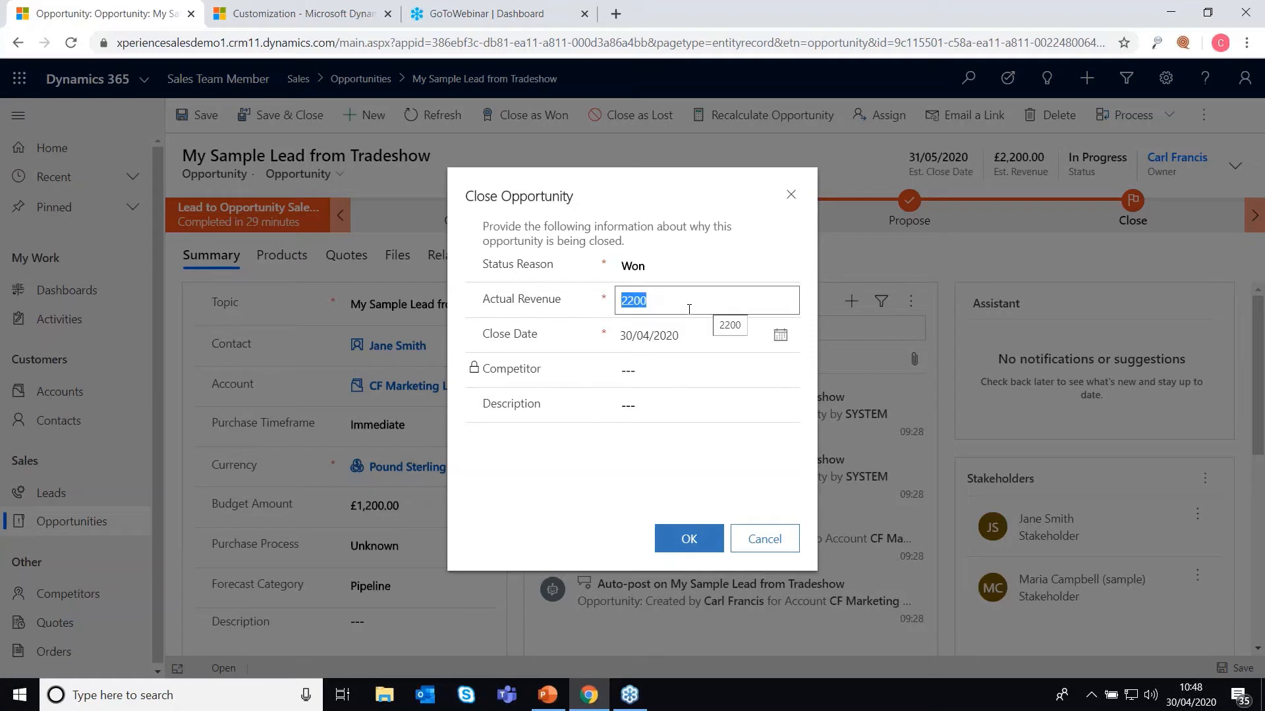
click(671, 297)
double_click(630, 299)
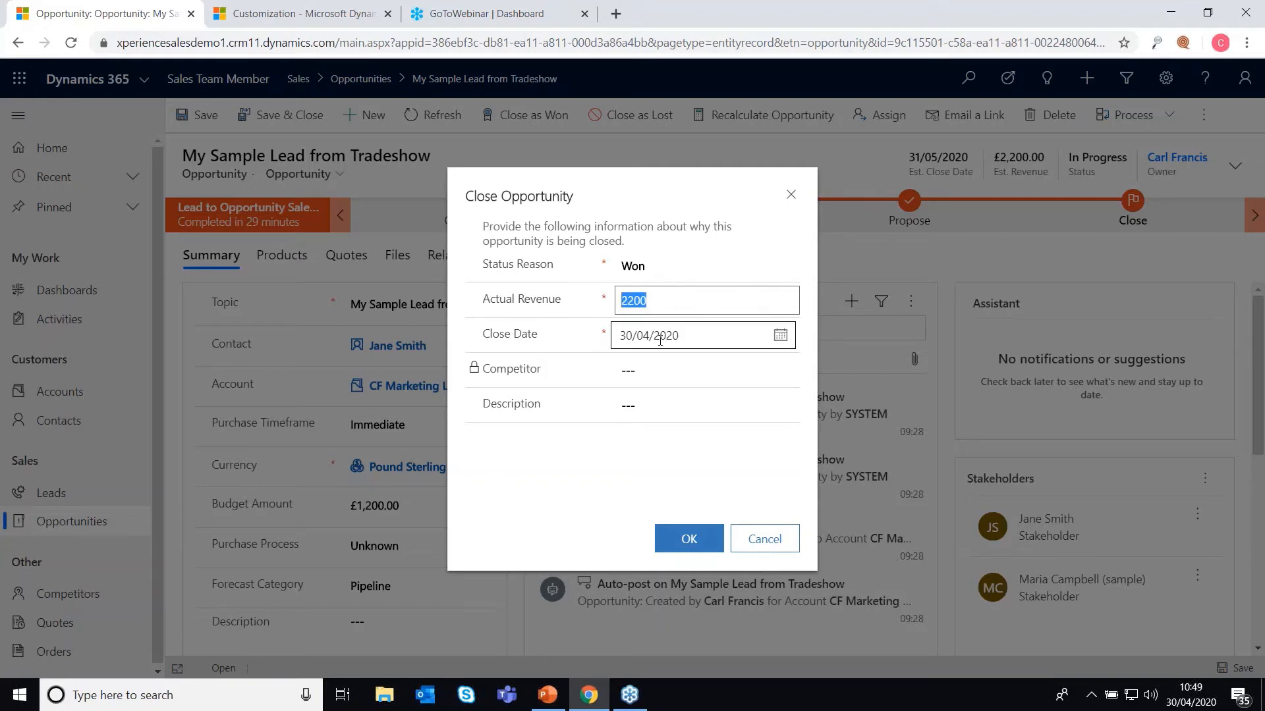
click(758, 535)
Step: Review the Products tab, then close the opportunity as Won
click(284, 258)
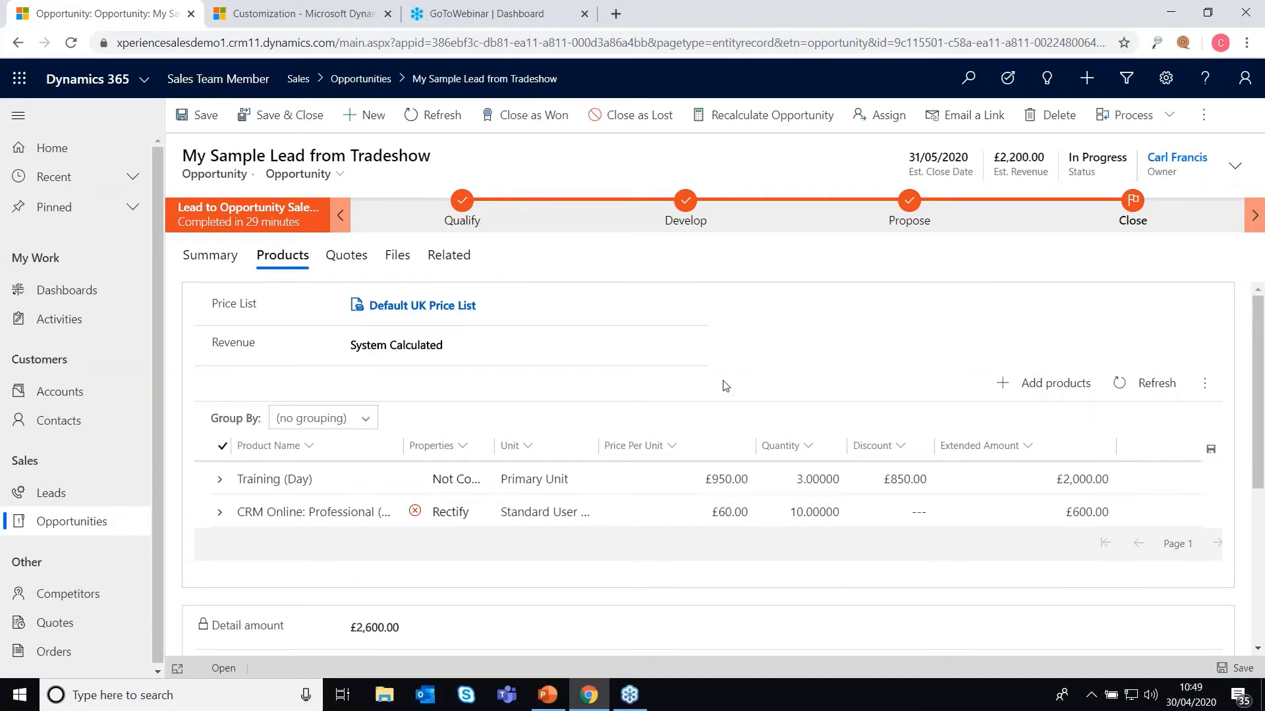
click(527, 137)
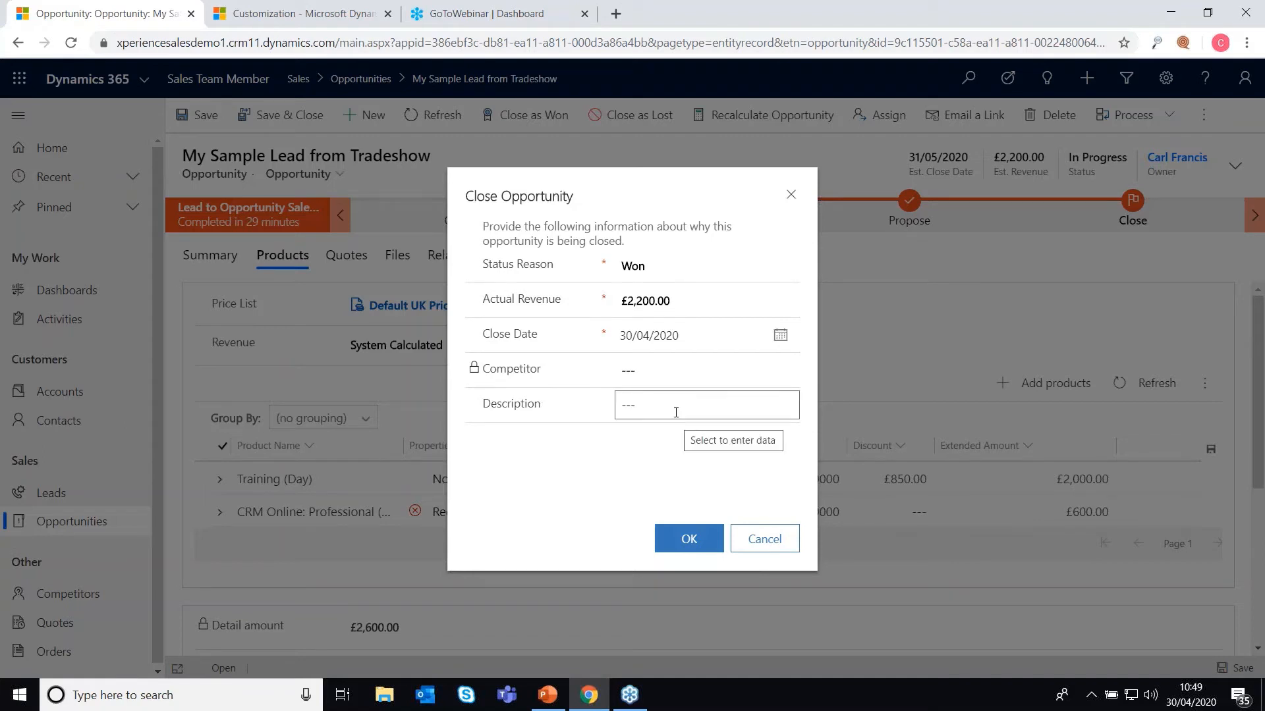
click(695, 540)
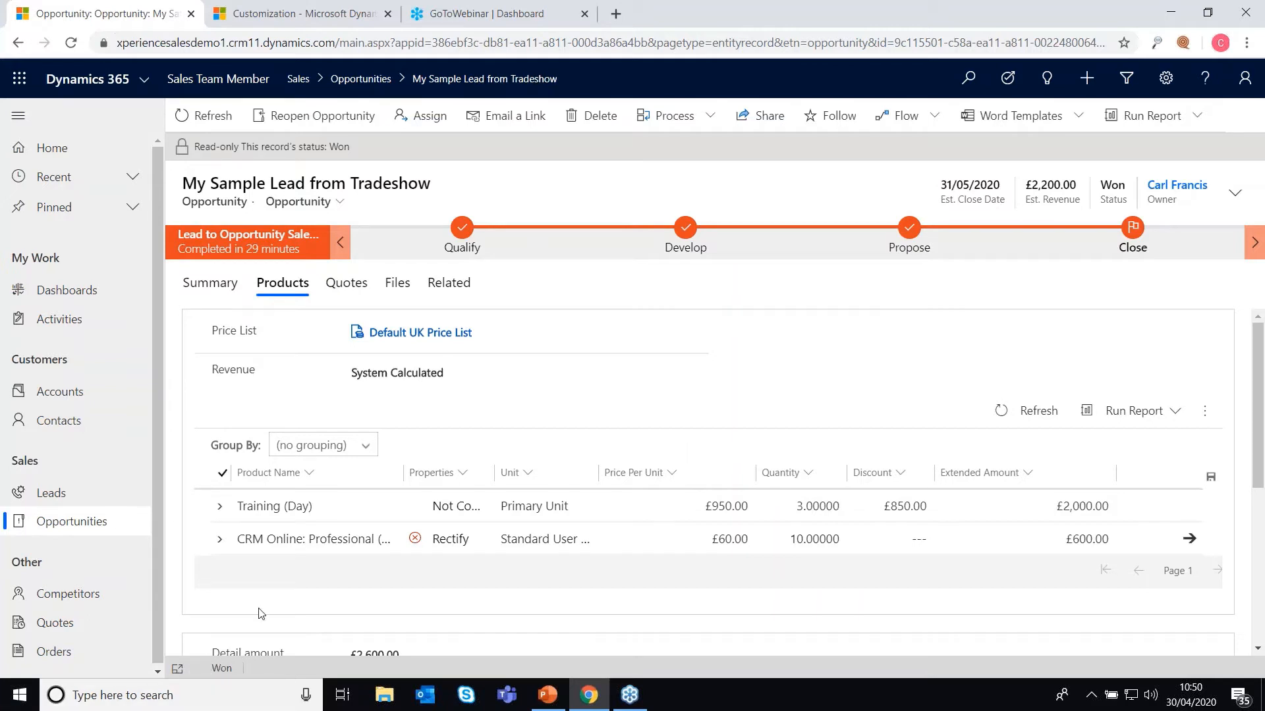
Step: Check the Summary timeline's add options, then open the Sales Dashboard from Opportunities
click(228, 285)
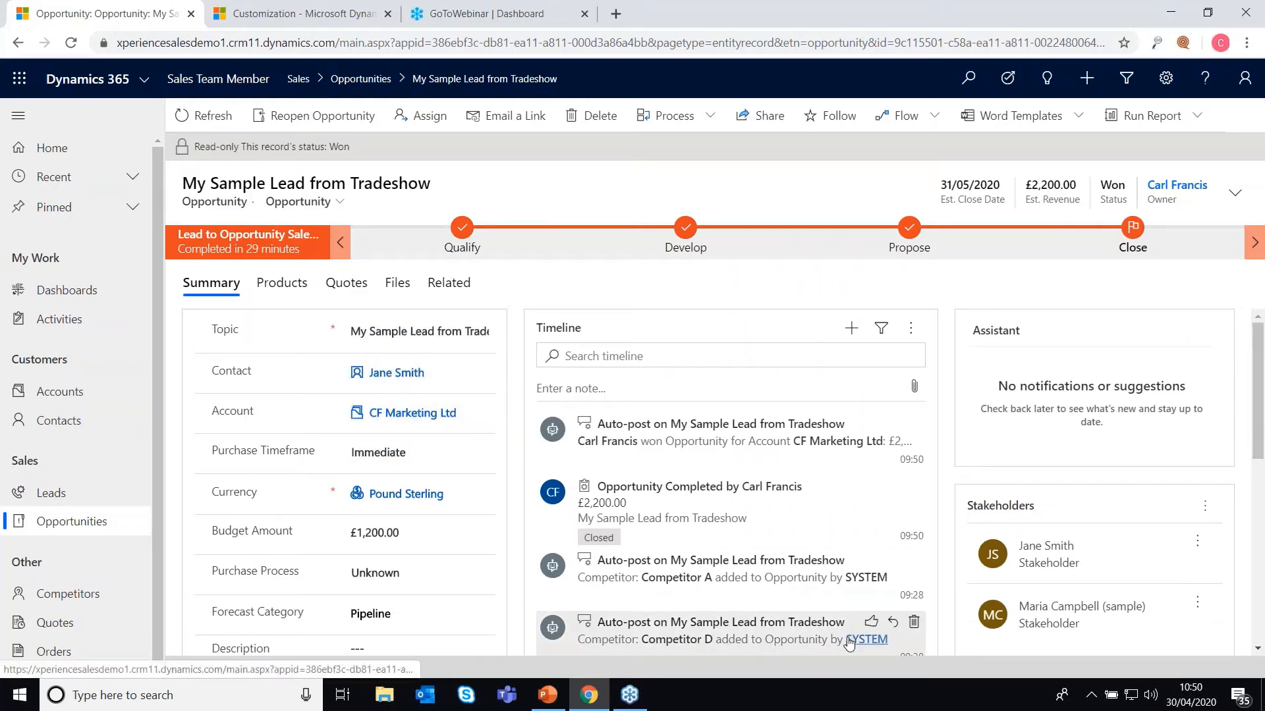
click(851, 328)
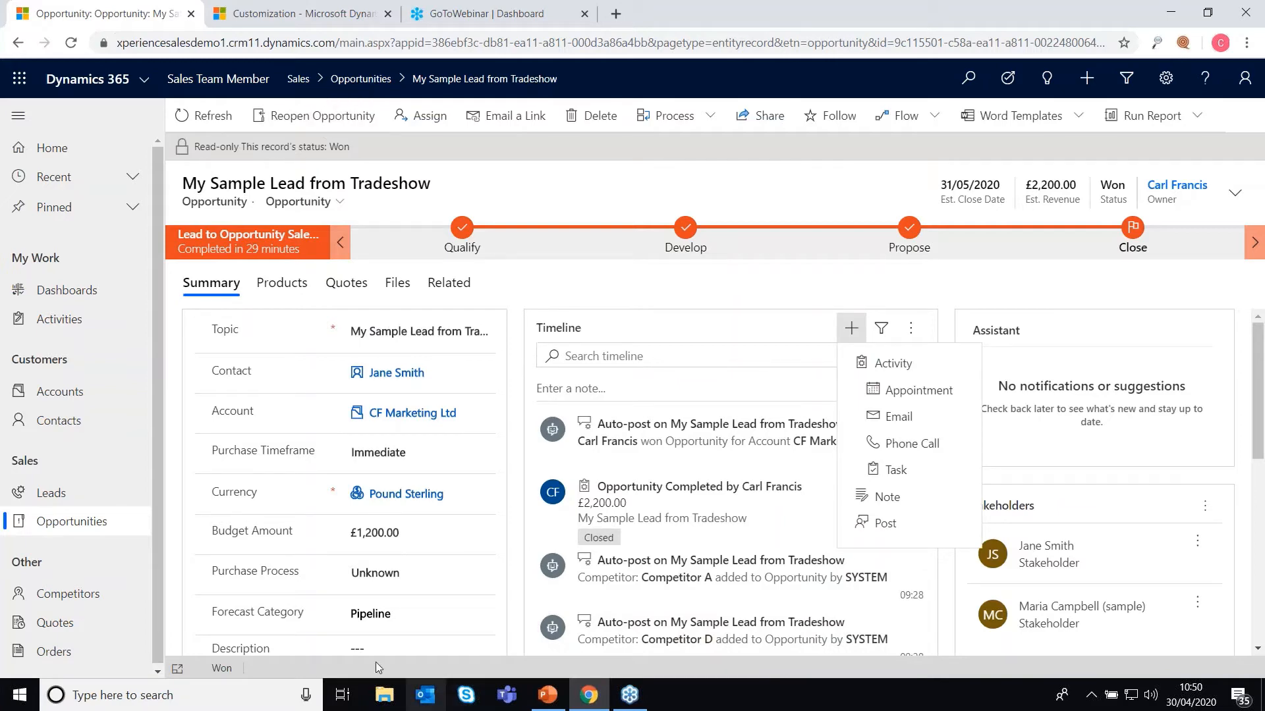
click(125, 521)
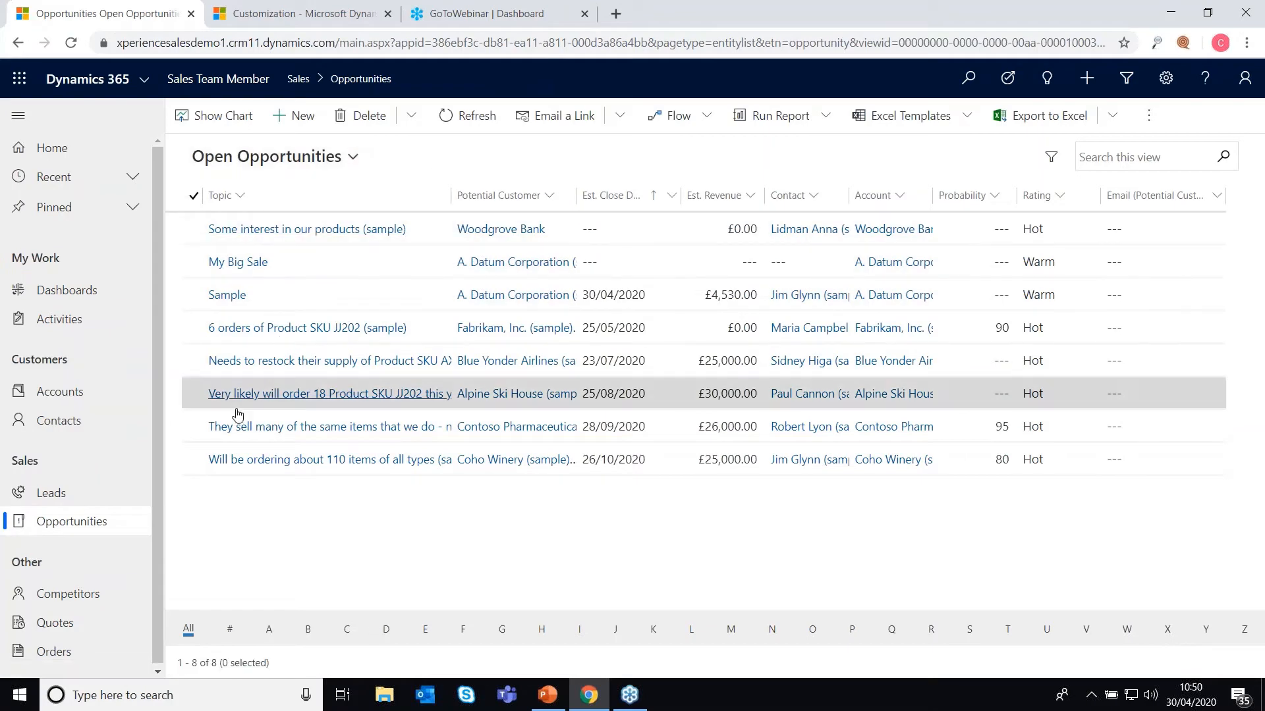
click(307, 159)
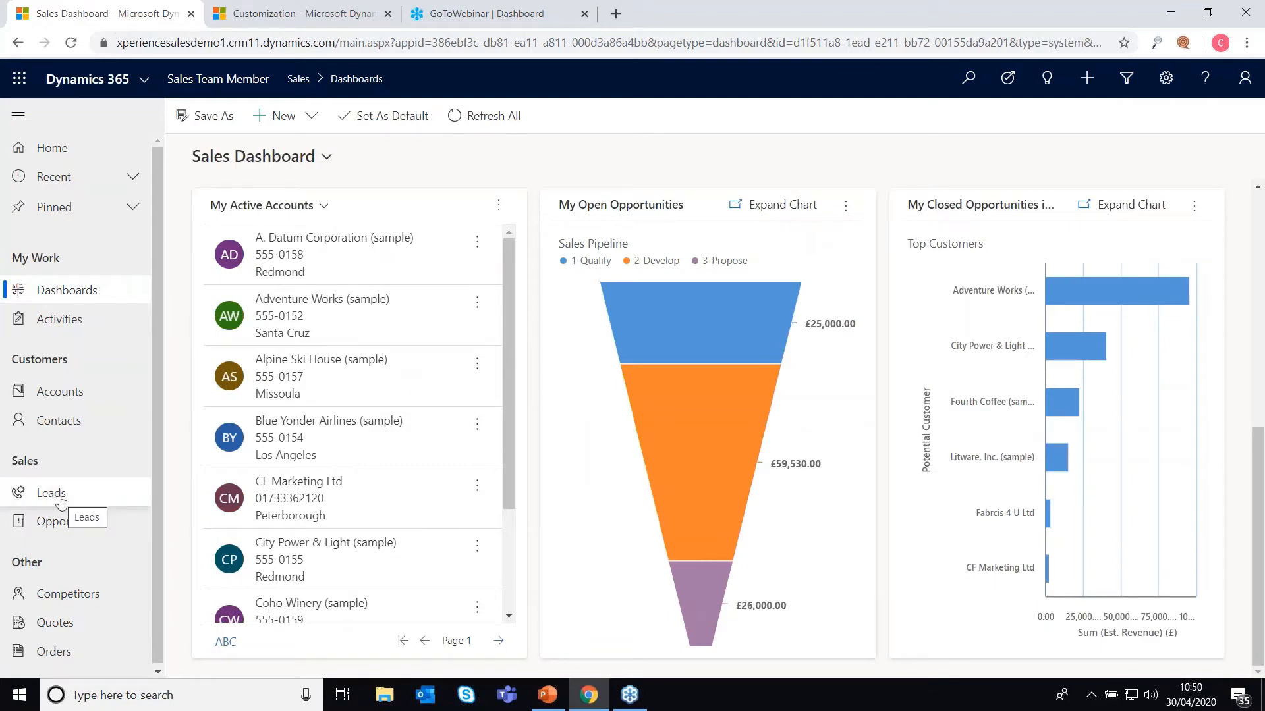
Step: From Leads, pin CF Marketing Ltd and the lead from the Recent list
click(59, 499)
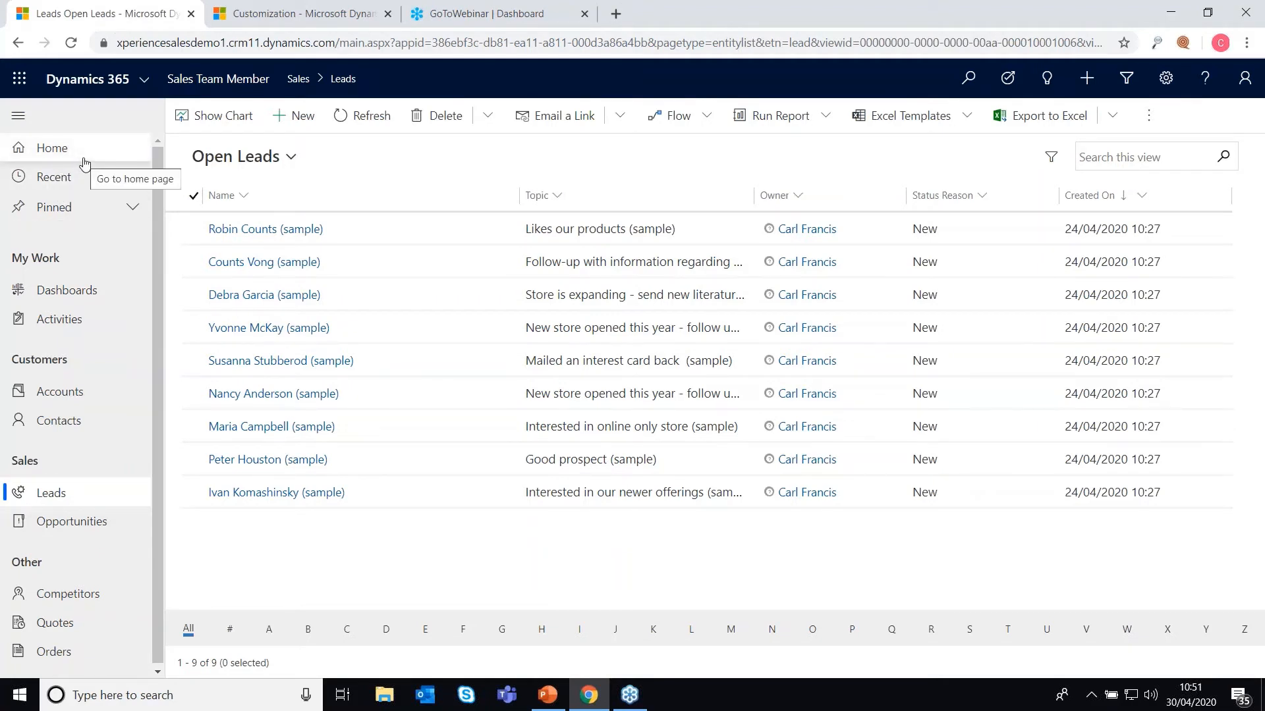
click(133, 180)
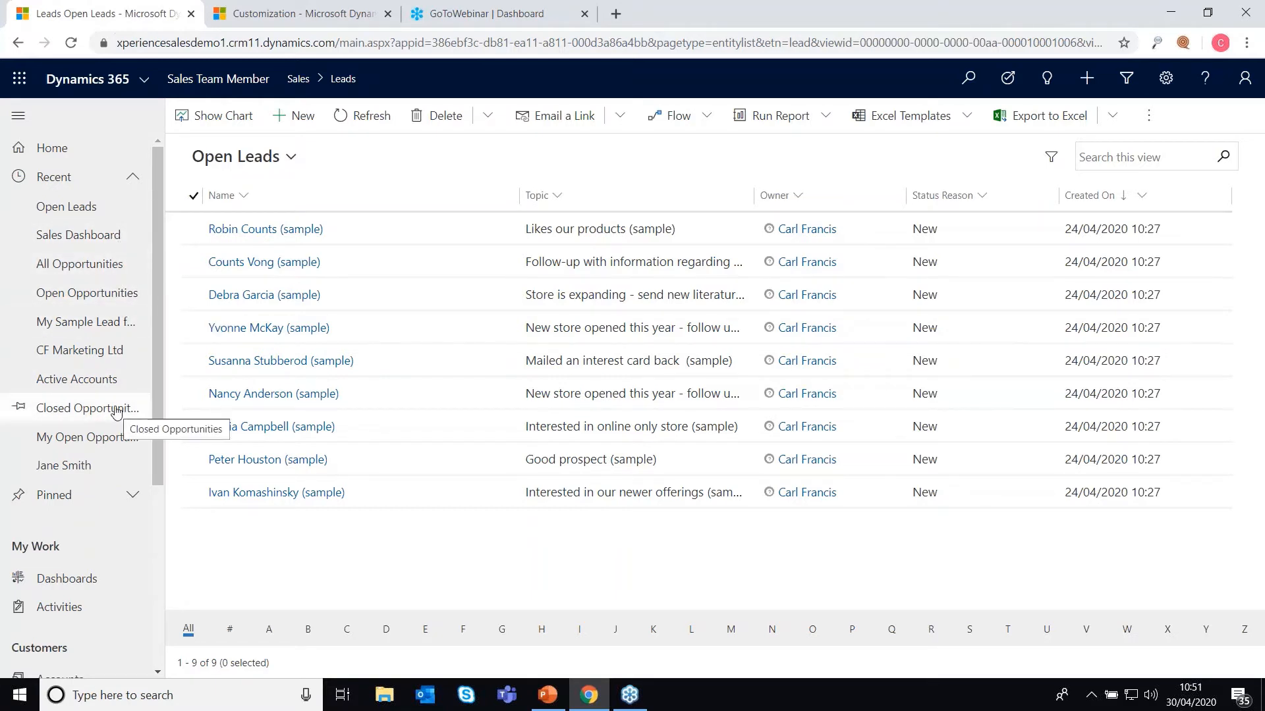
click(20, 354)
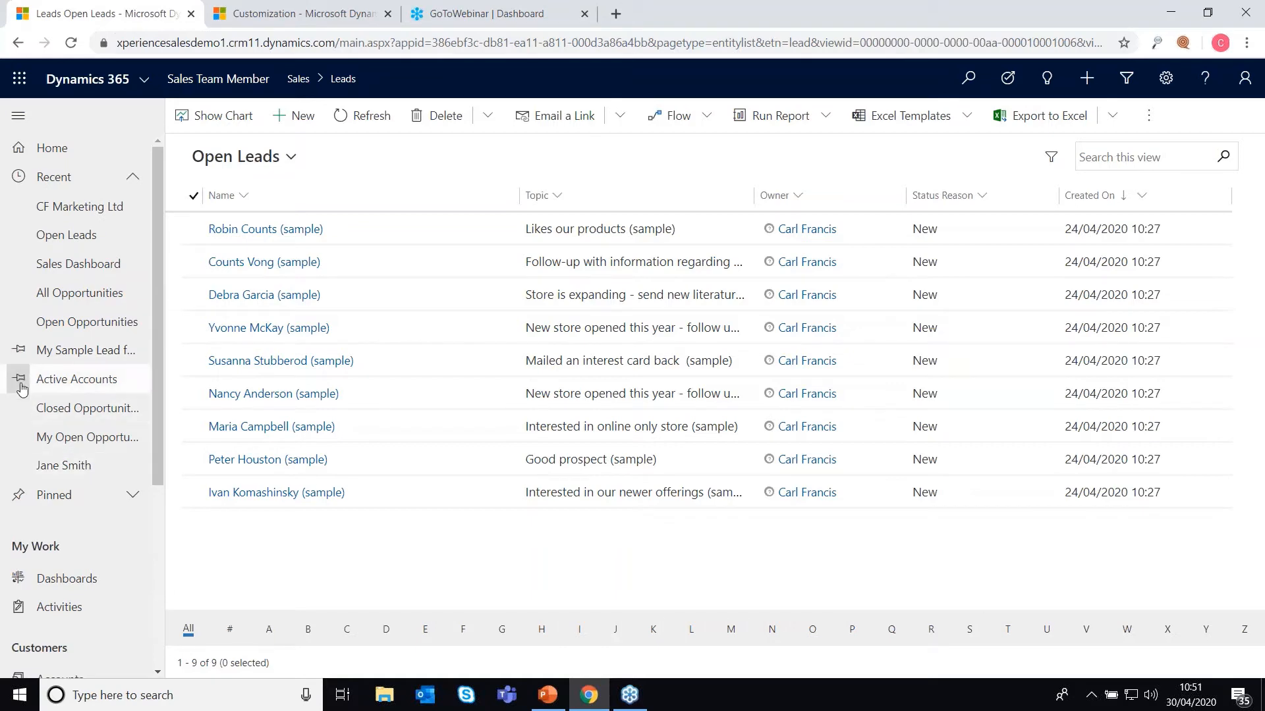
click(20, 466)
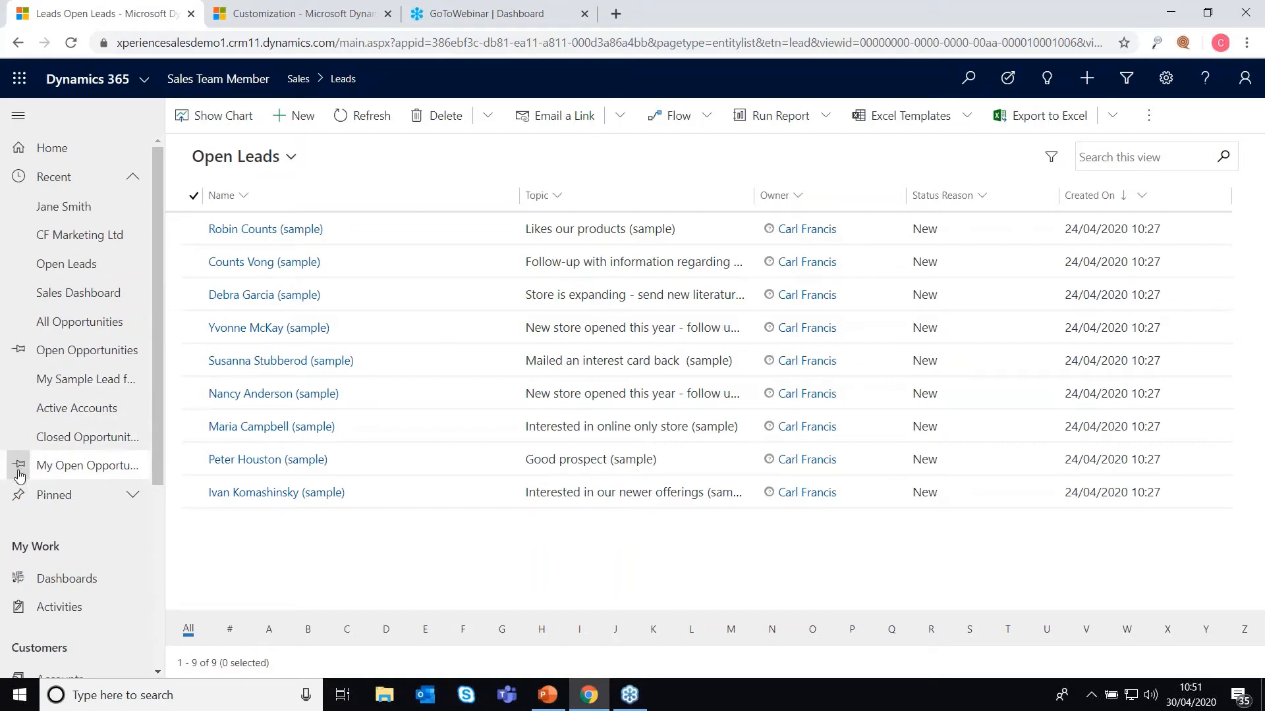
click(245, 606)
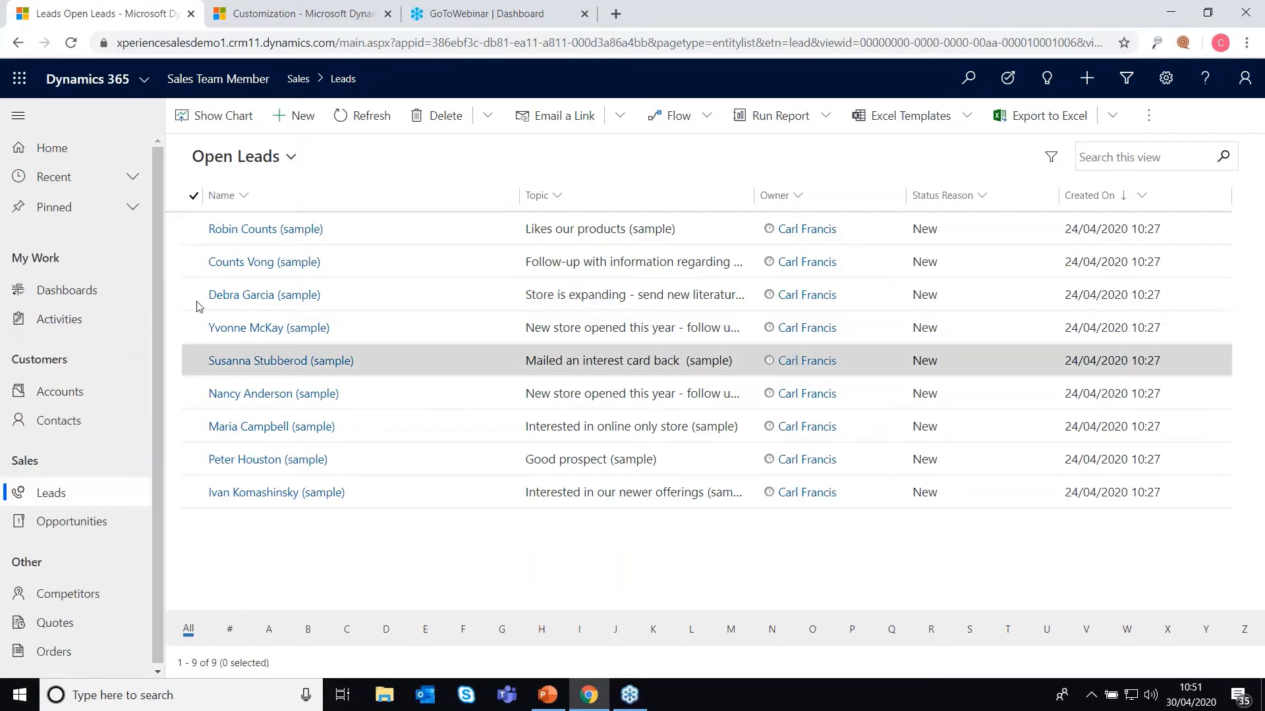
Step: Open the pinned lead, unpin it, and start the PowerPoint slide show on the Questions slide
click(131, 209)
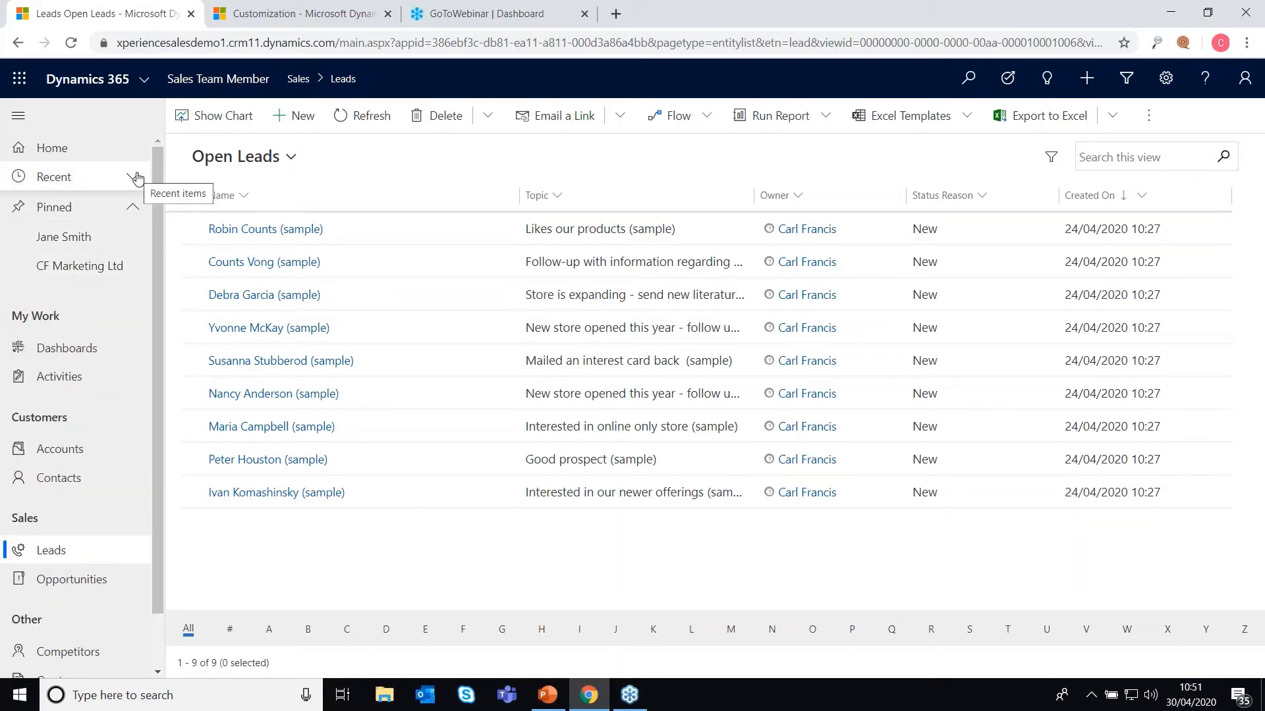
click(99, 265)
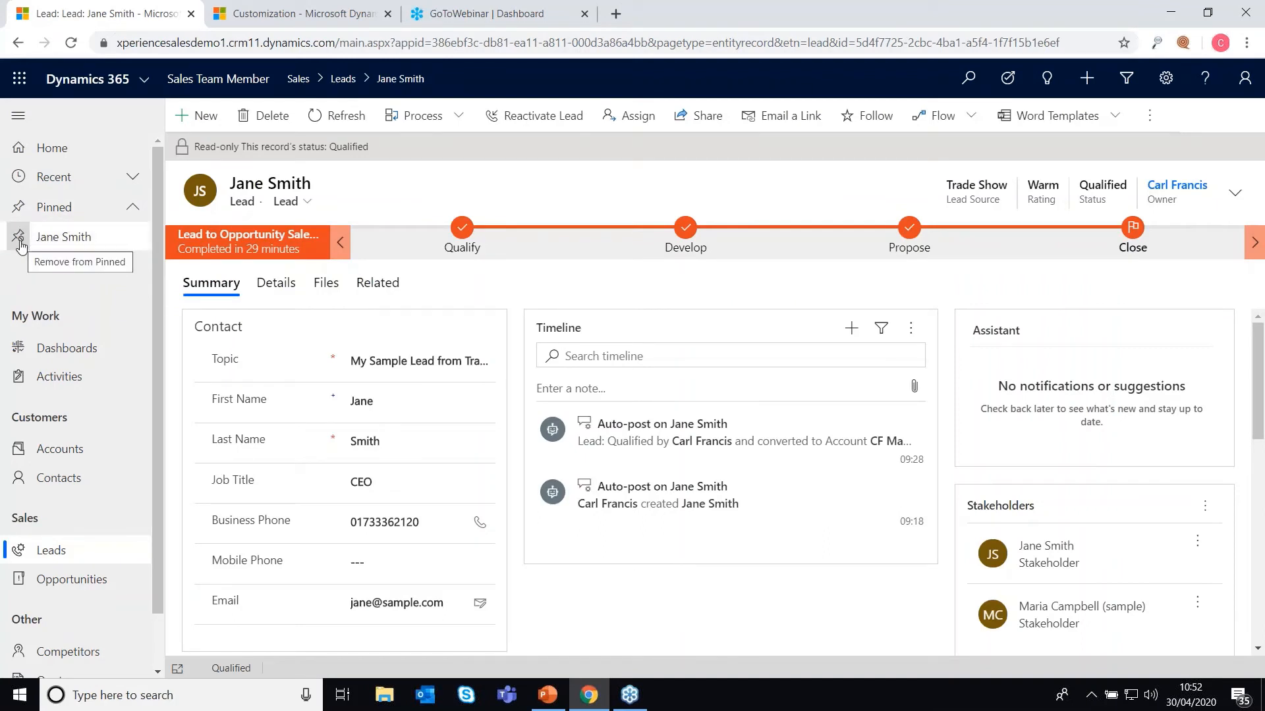
click(20, 245)
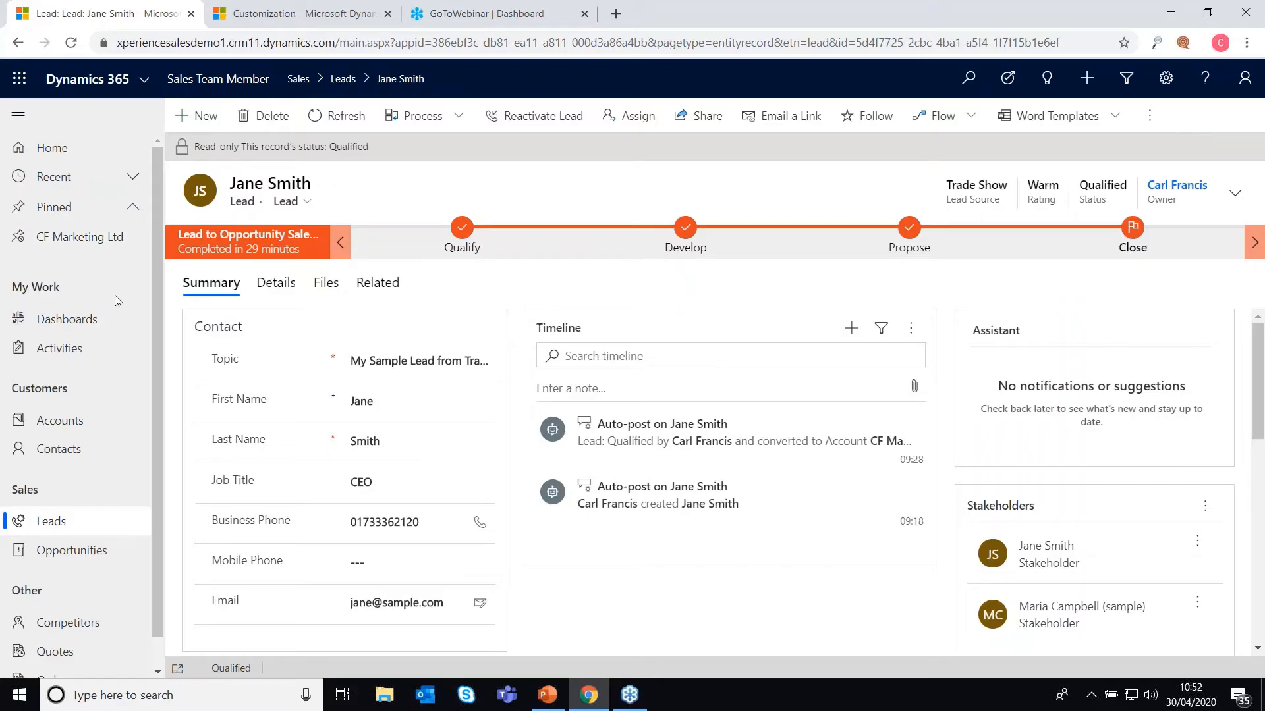
click(547, 695)
click(1089, 670)
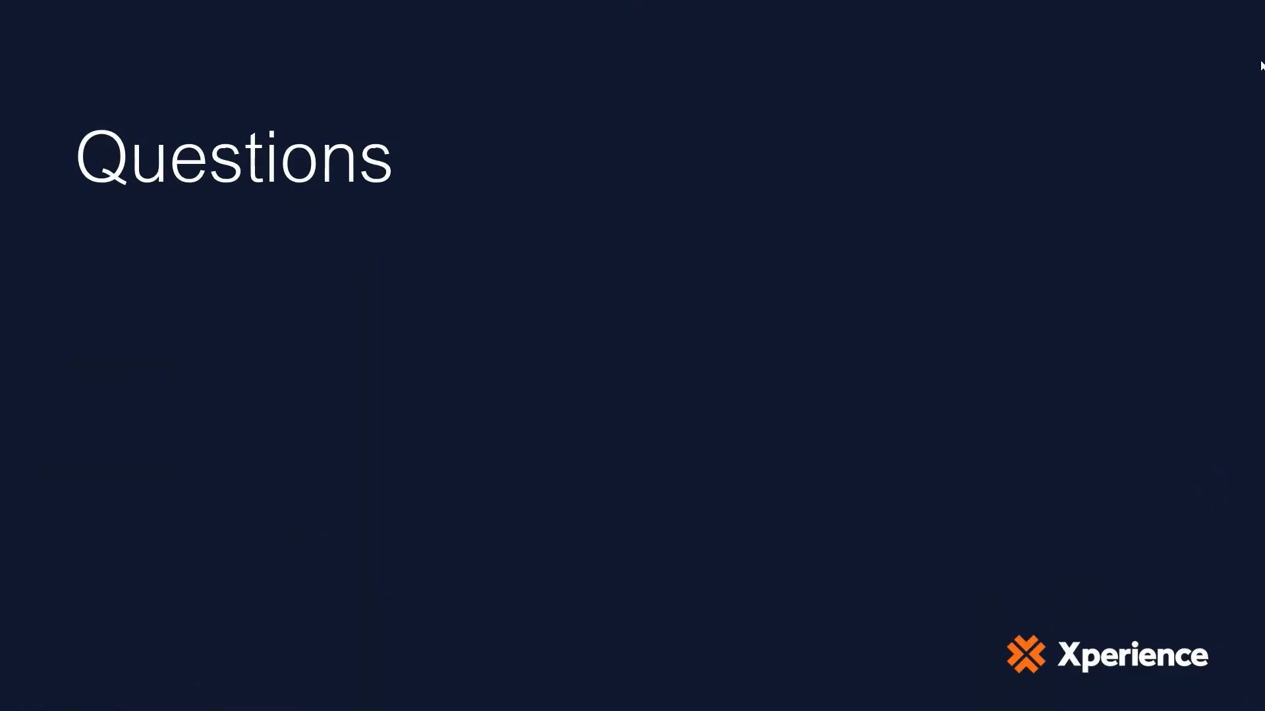